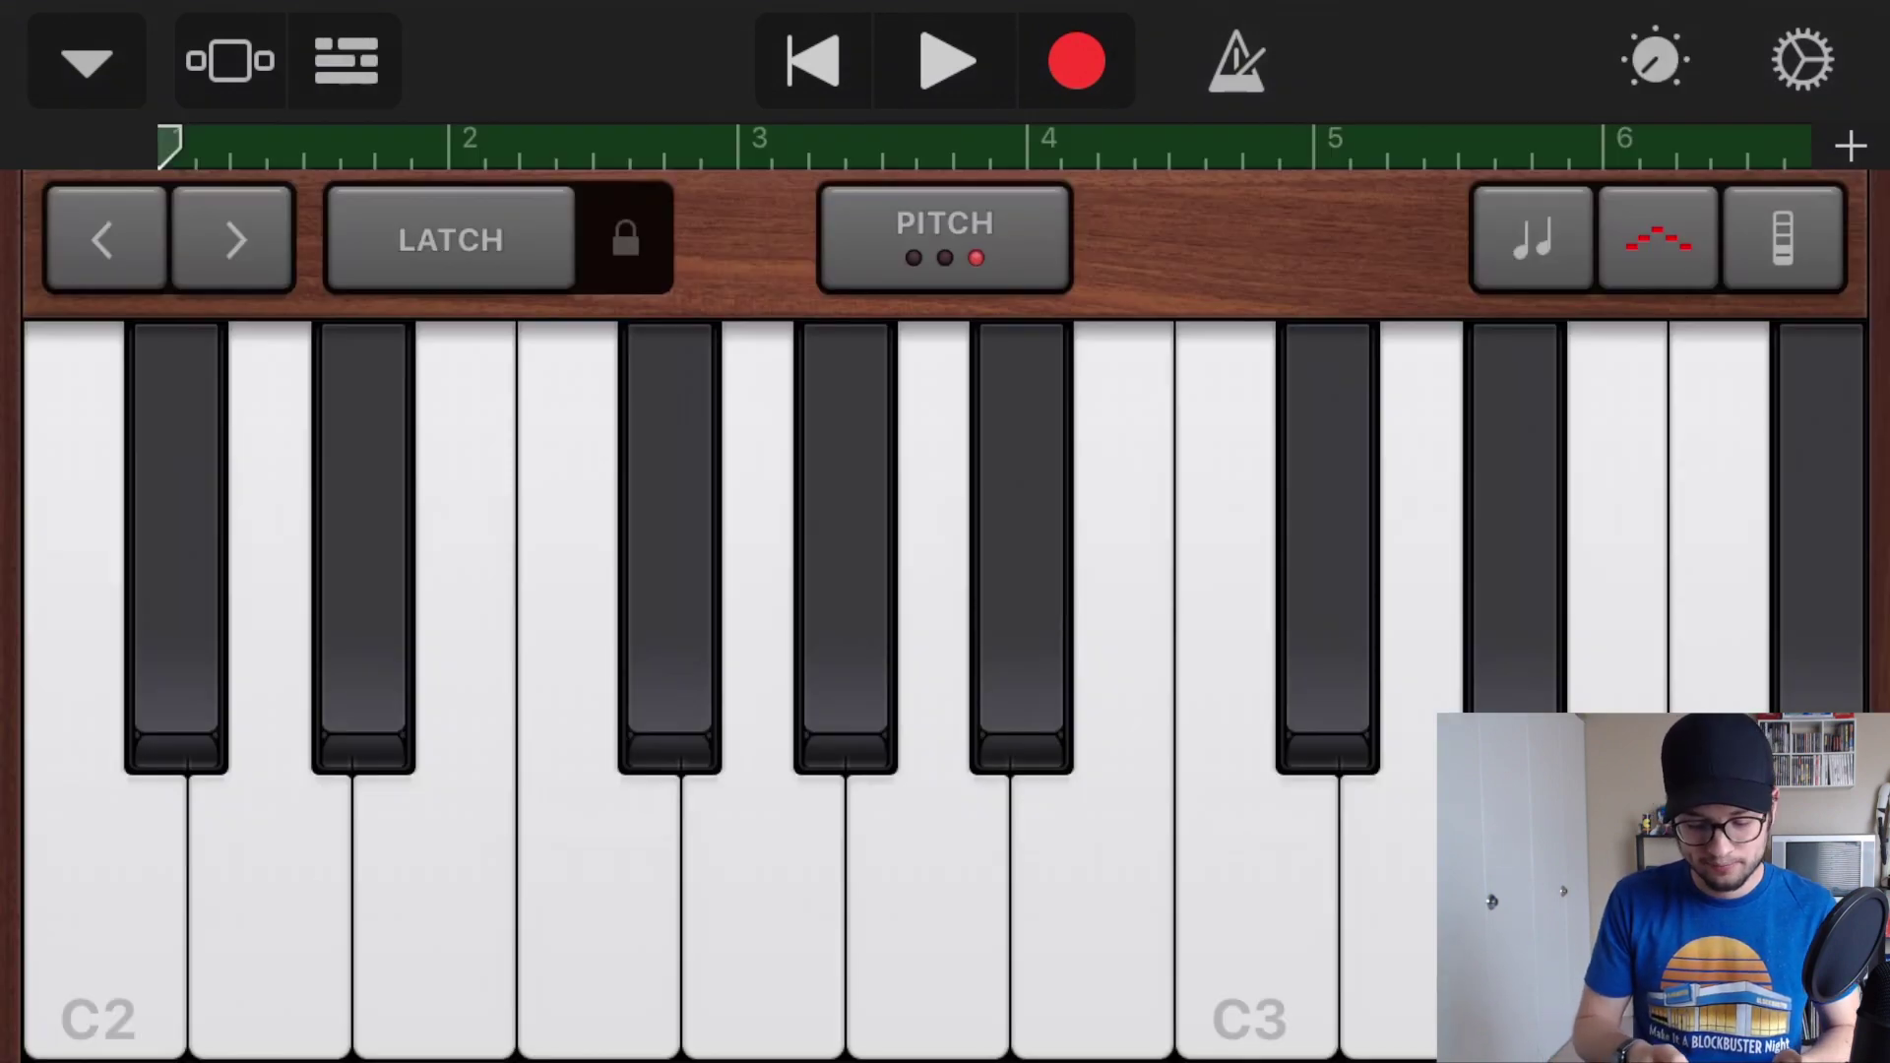
- Show and hide the Retro Bass synth knobs, then return to the tracks overview
{"action": "left_click", "coordinate": [1655, 61]}
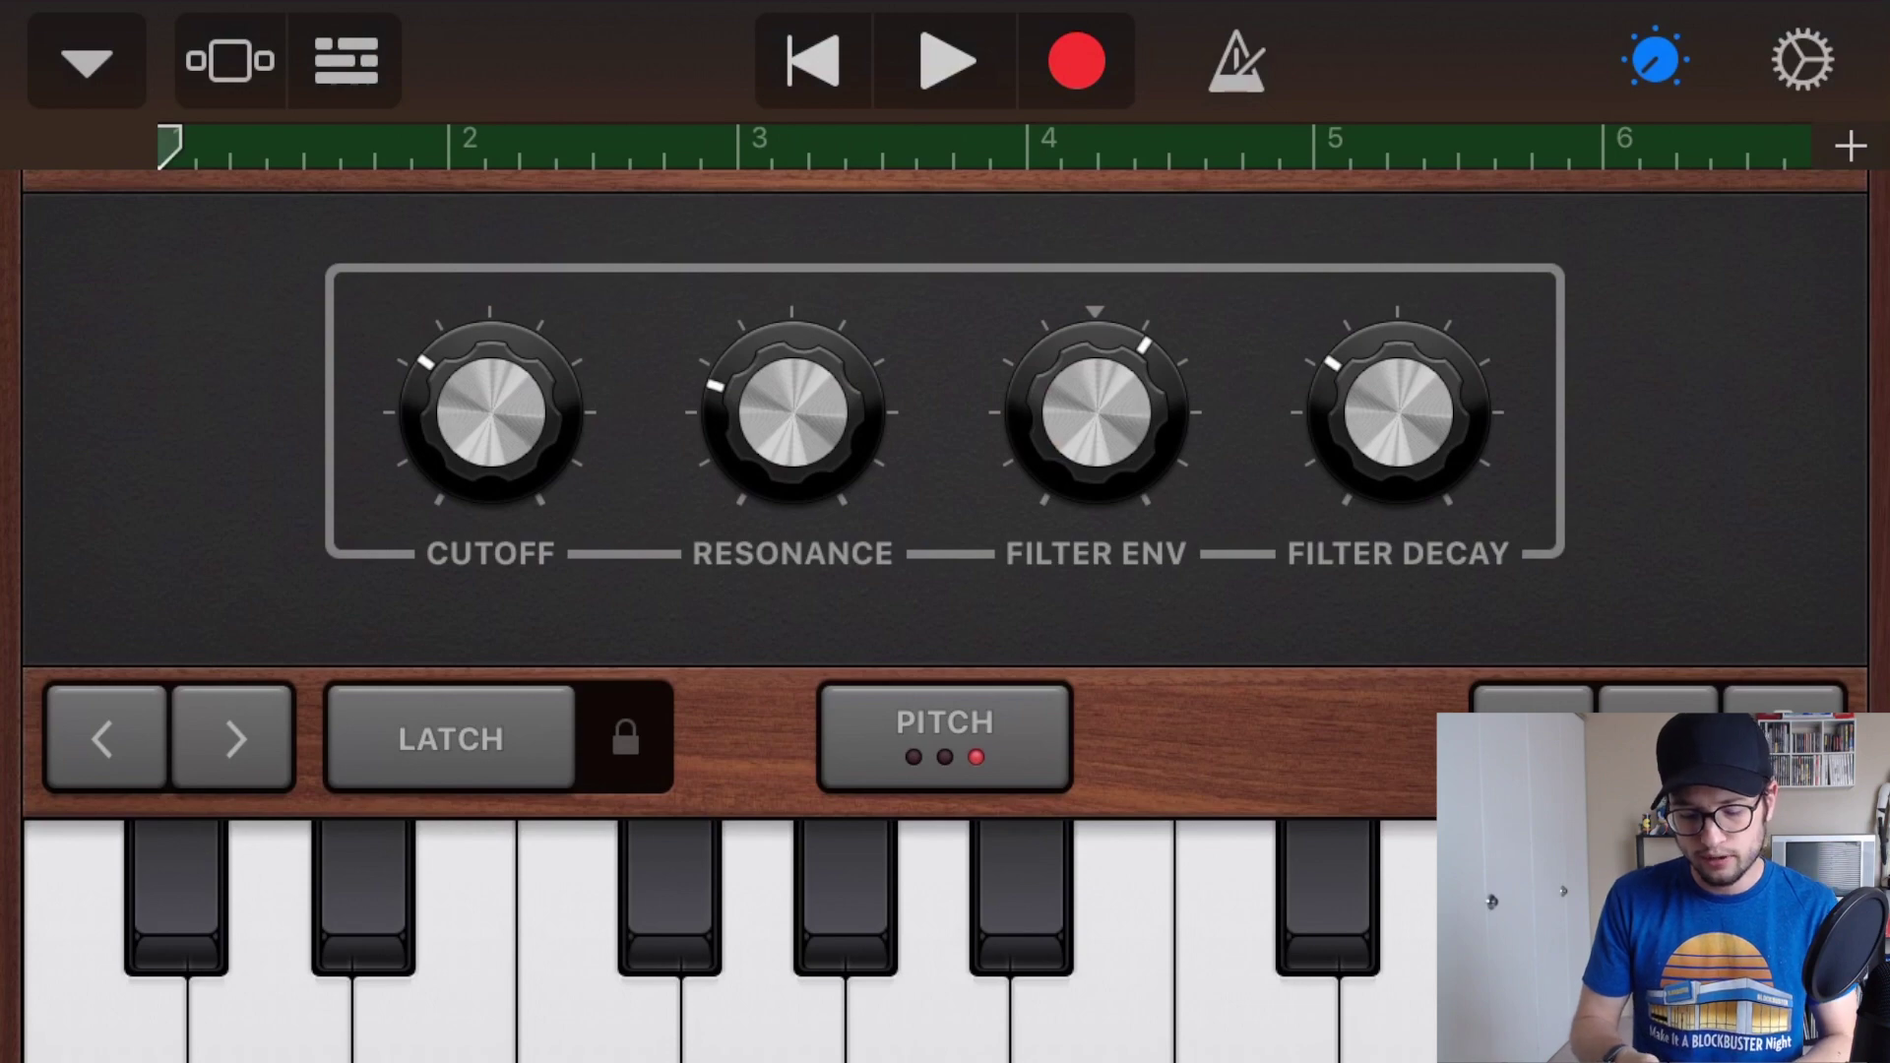
{"action": "left_click", "coordinate": [1654, 61]}
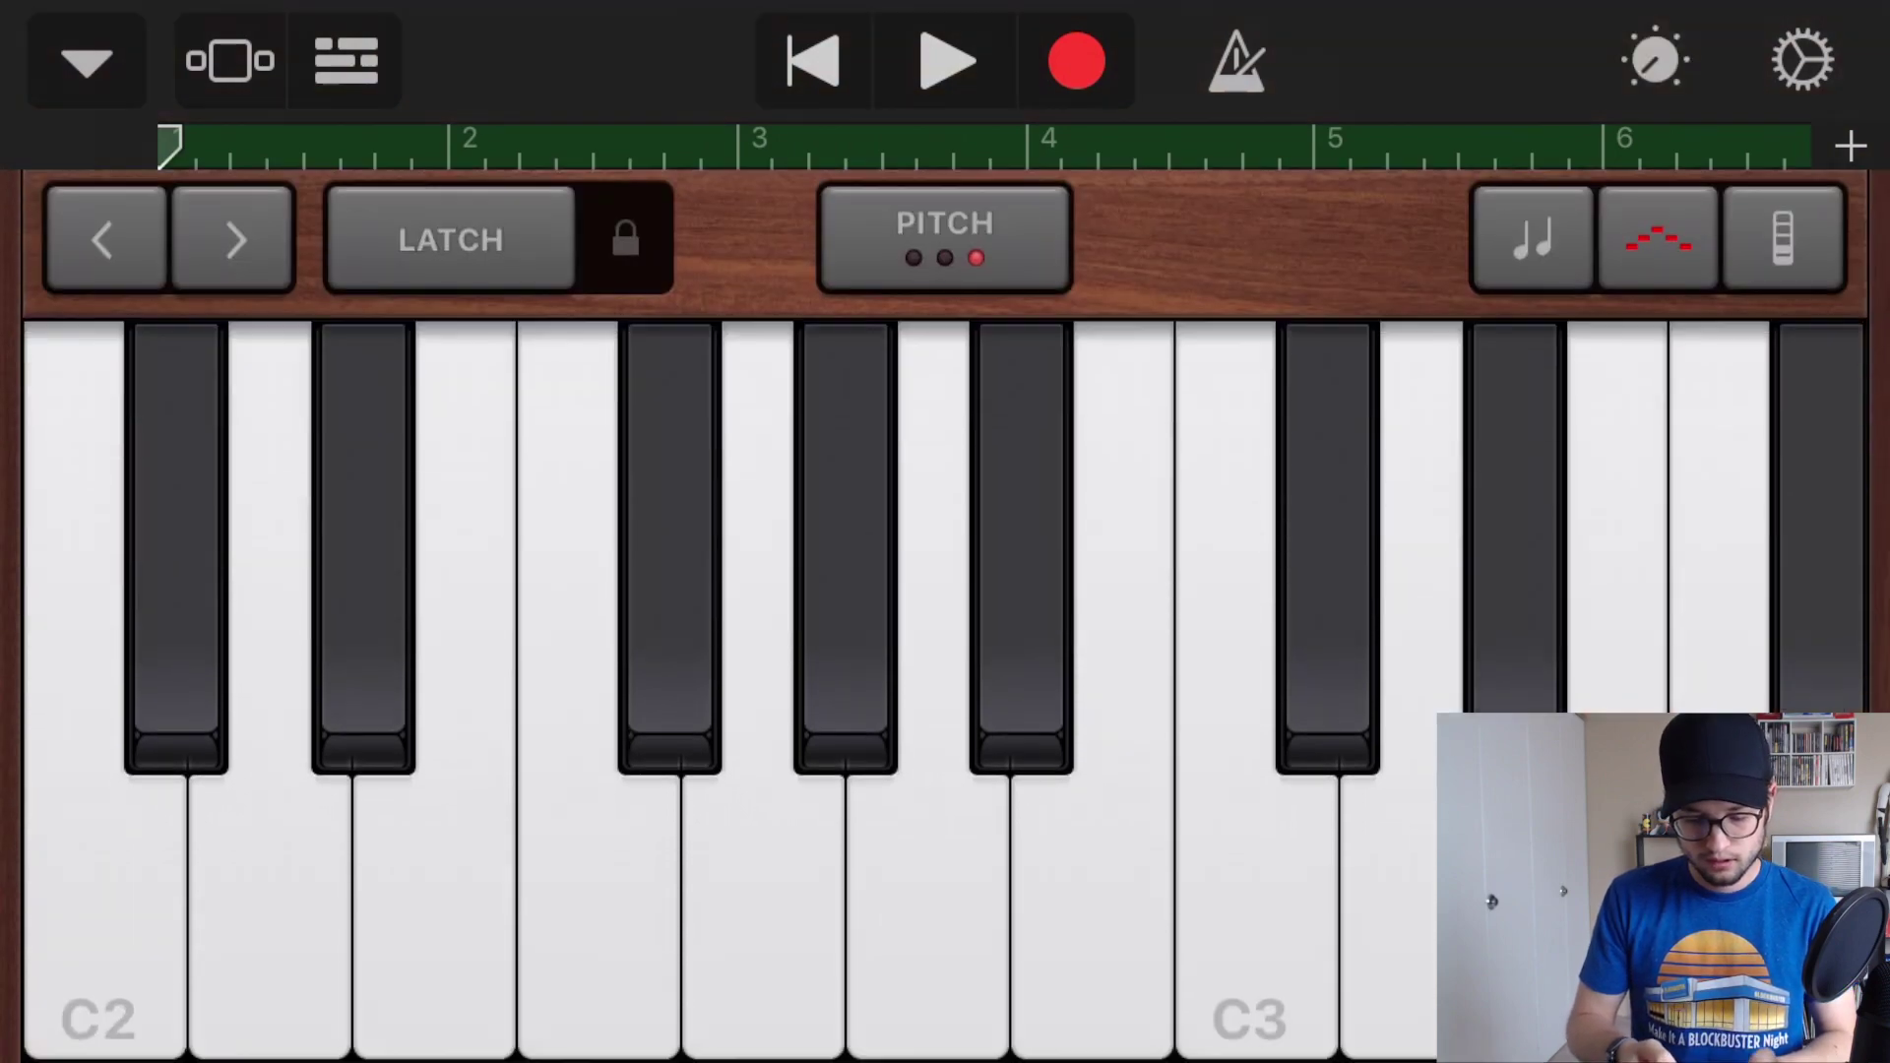
{"action": "left_click", "coordinate": [346, 61]}
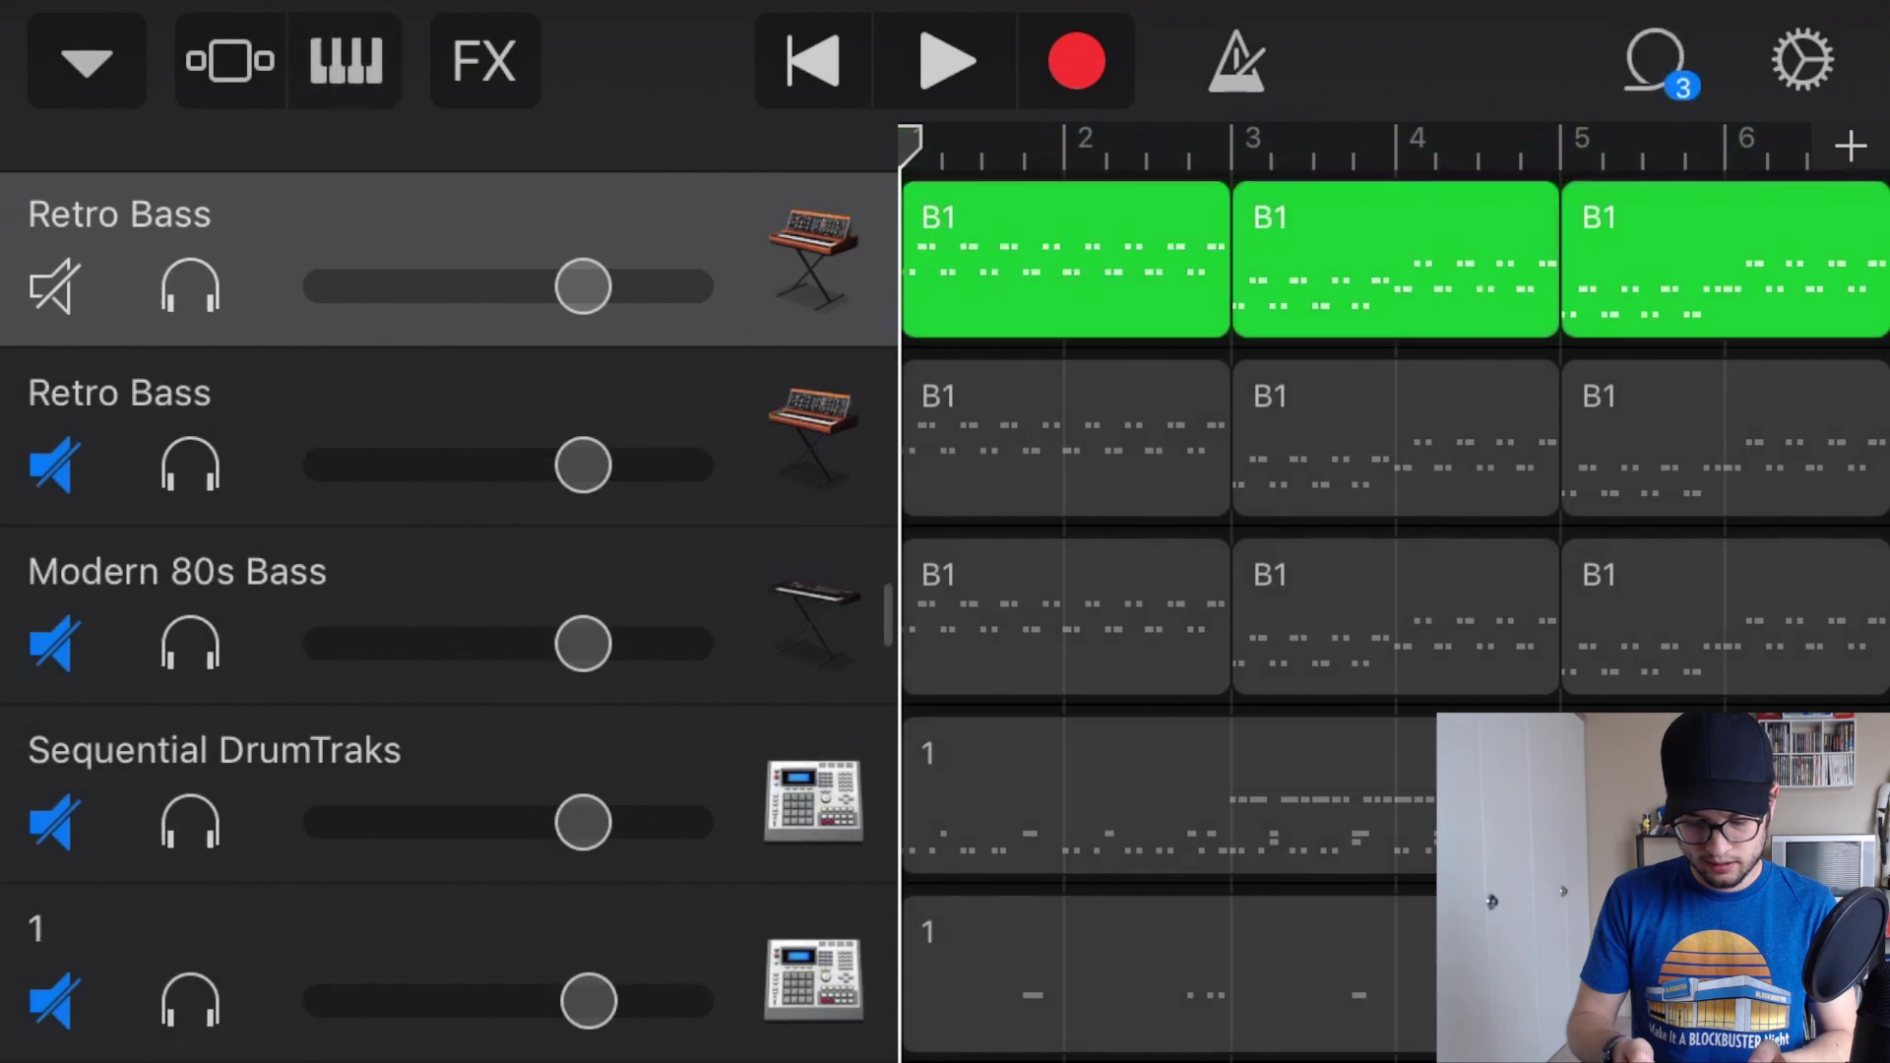
- Review the first Retro Bass track's Track Controls panel from top to bottom, then close it
{"action": "left_click", "coordinate": [1802, 61]}
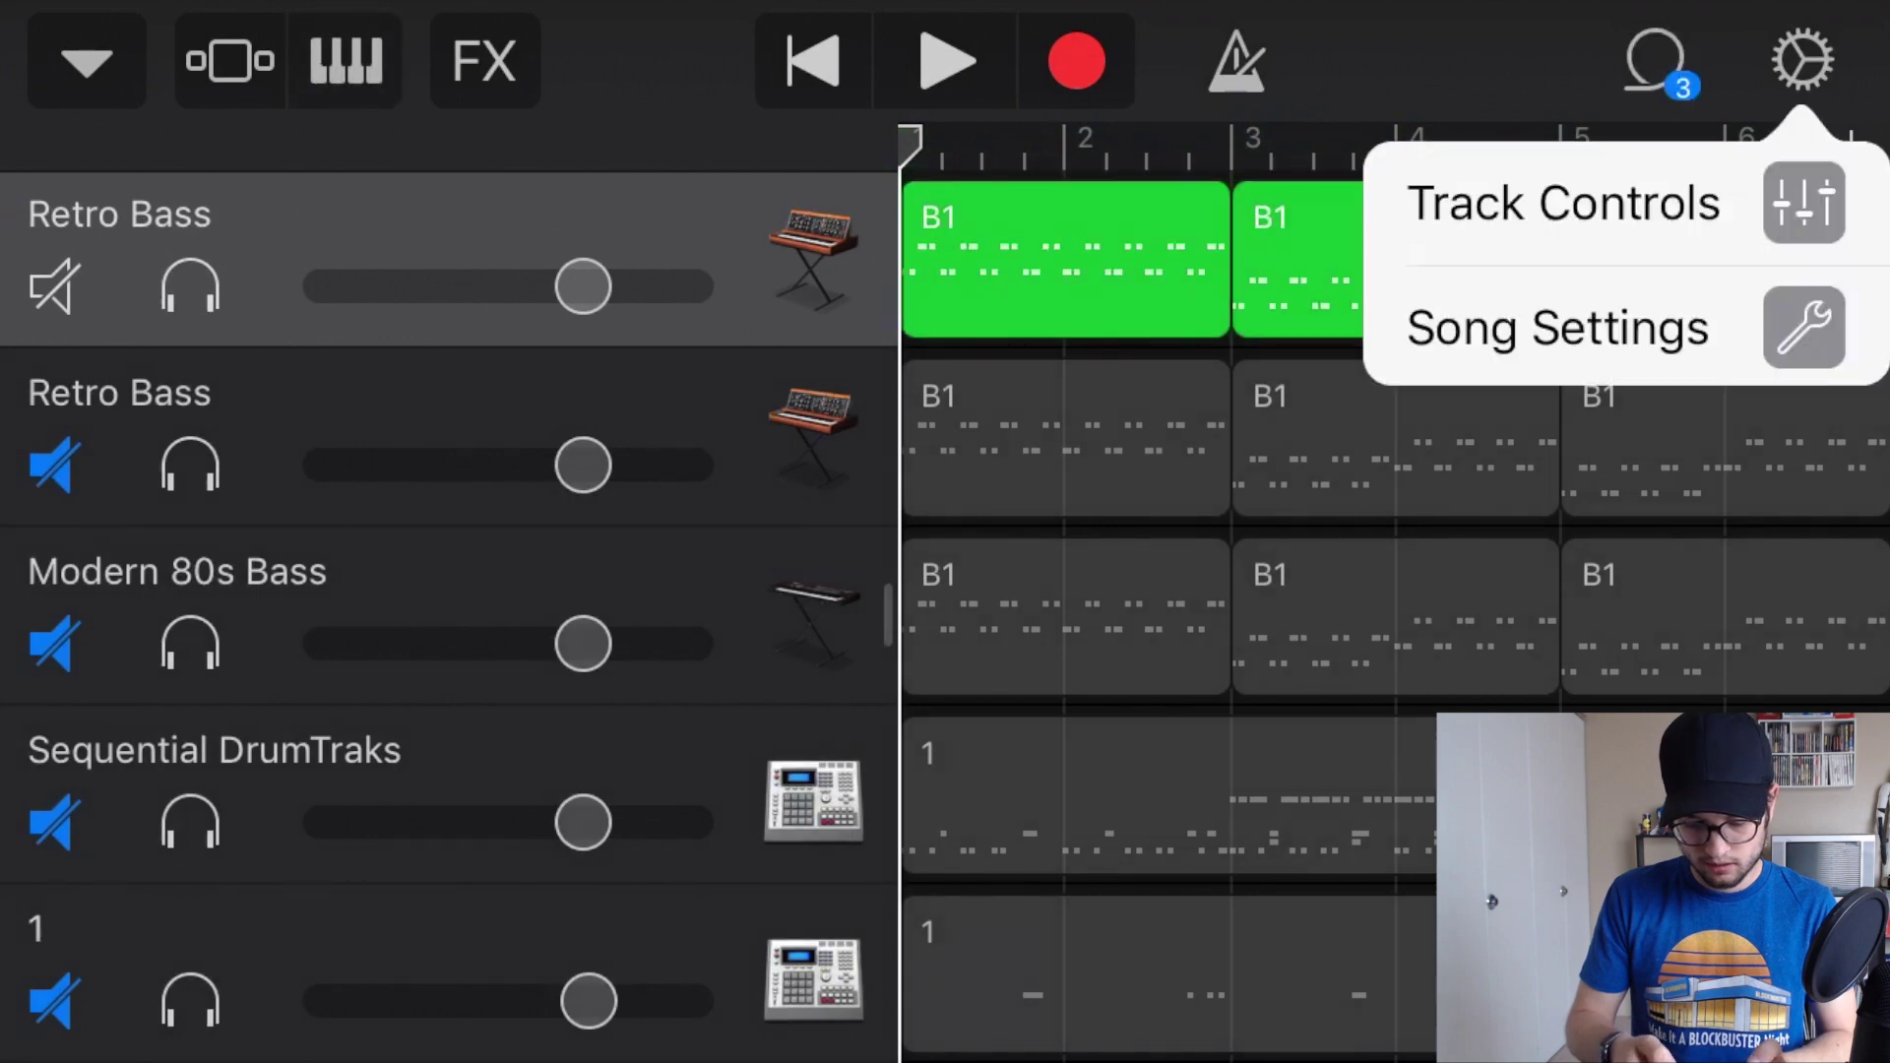
{"action": "left_click", "coordinate": [1565, 202]}
{"action": "scroll", "coordinate": [443, 591], "scroll_direction": "down", "scroll_amount": 5}
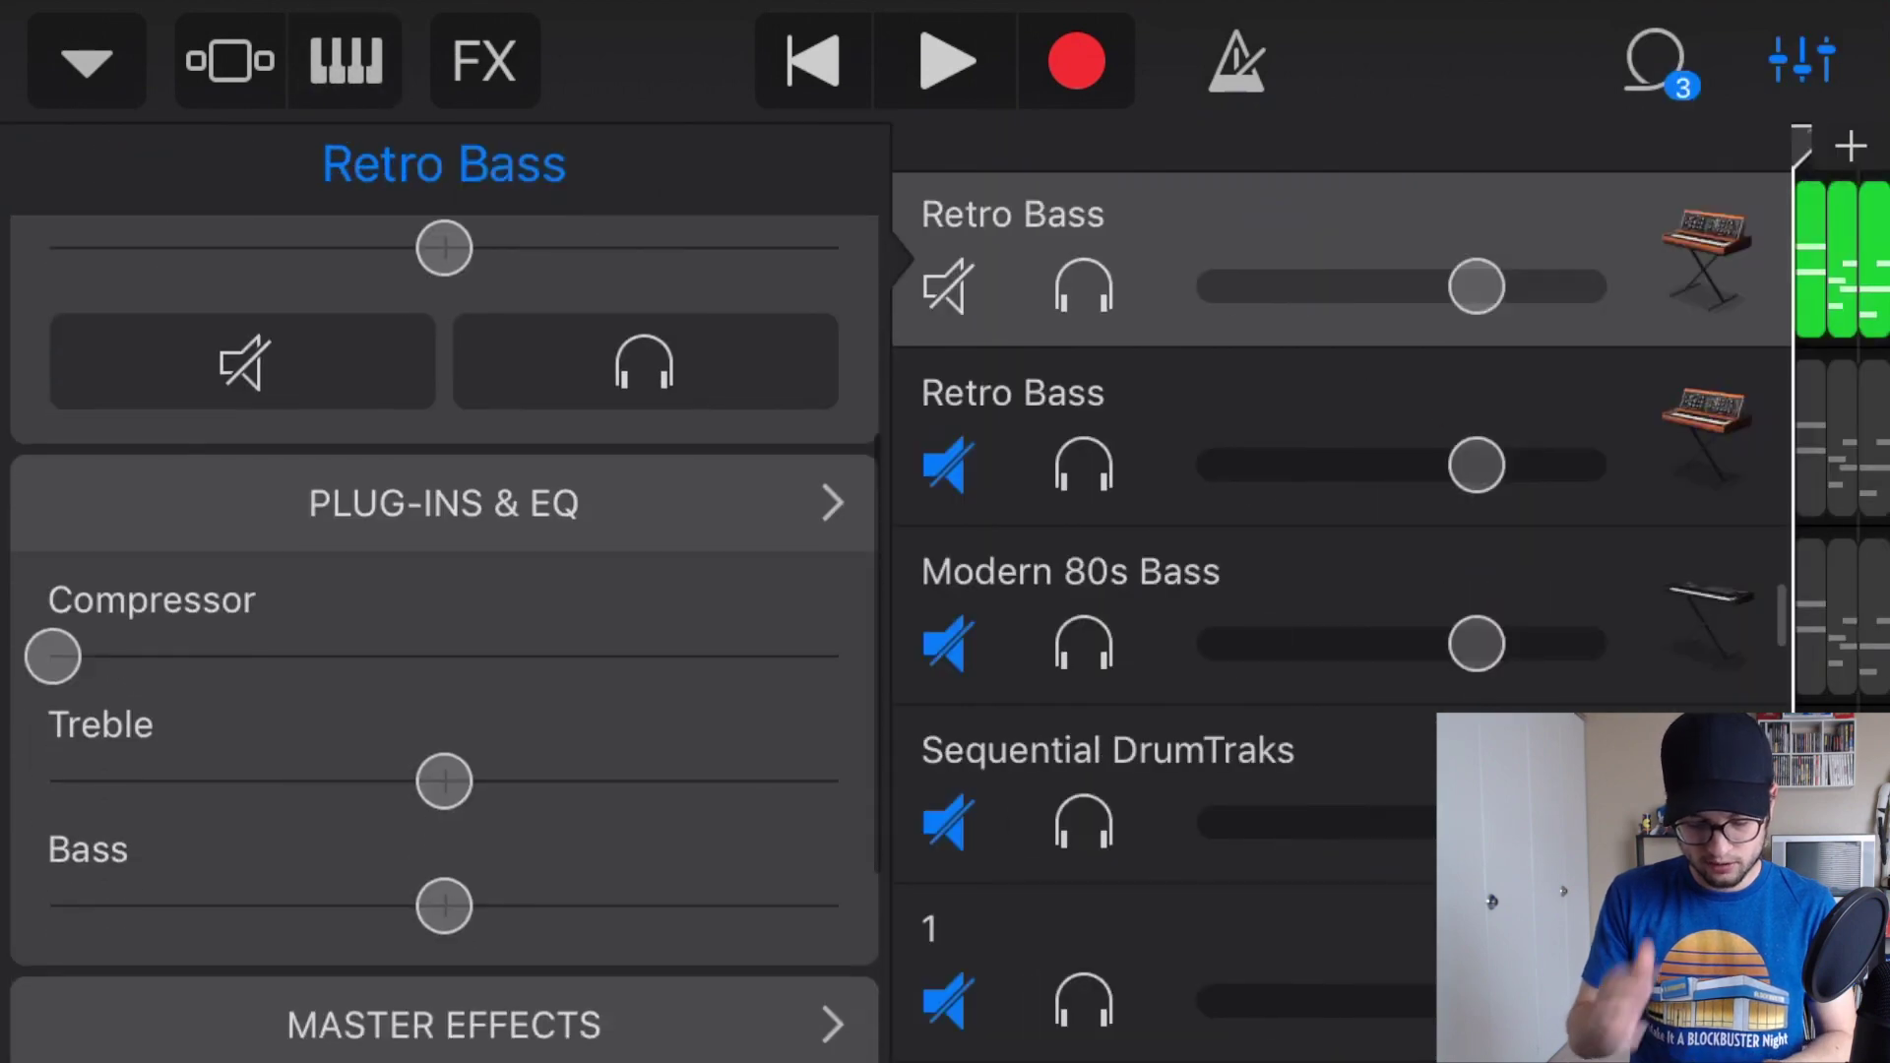
{"action": "scroll", "coordinate": [443, 591], "scroll_direction": "down", "scroll_amount": 3}
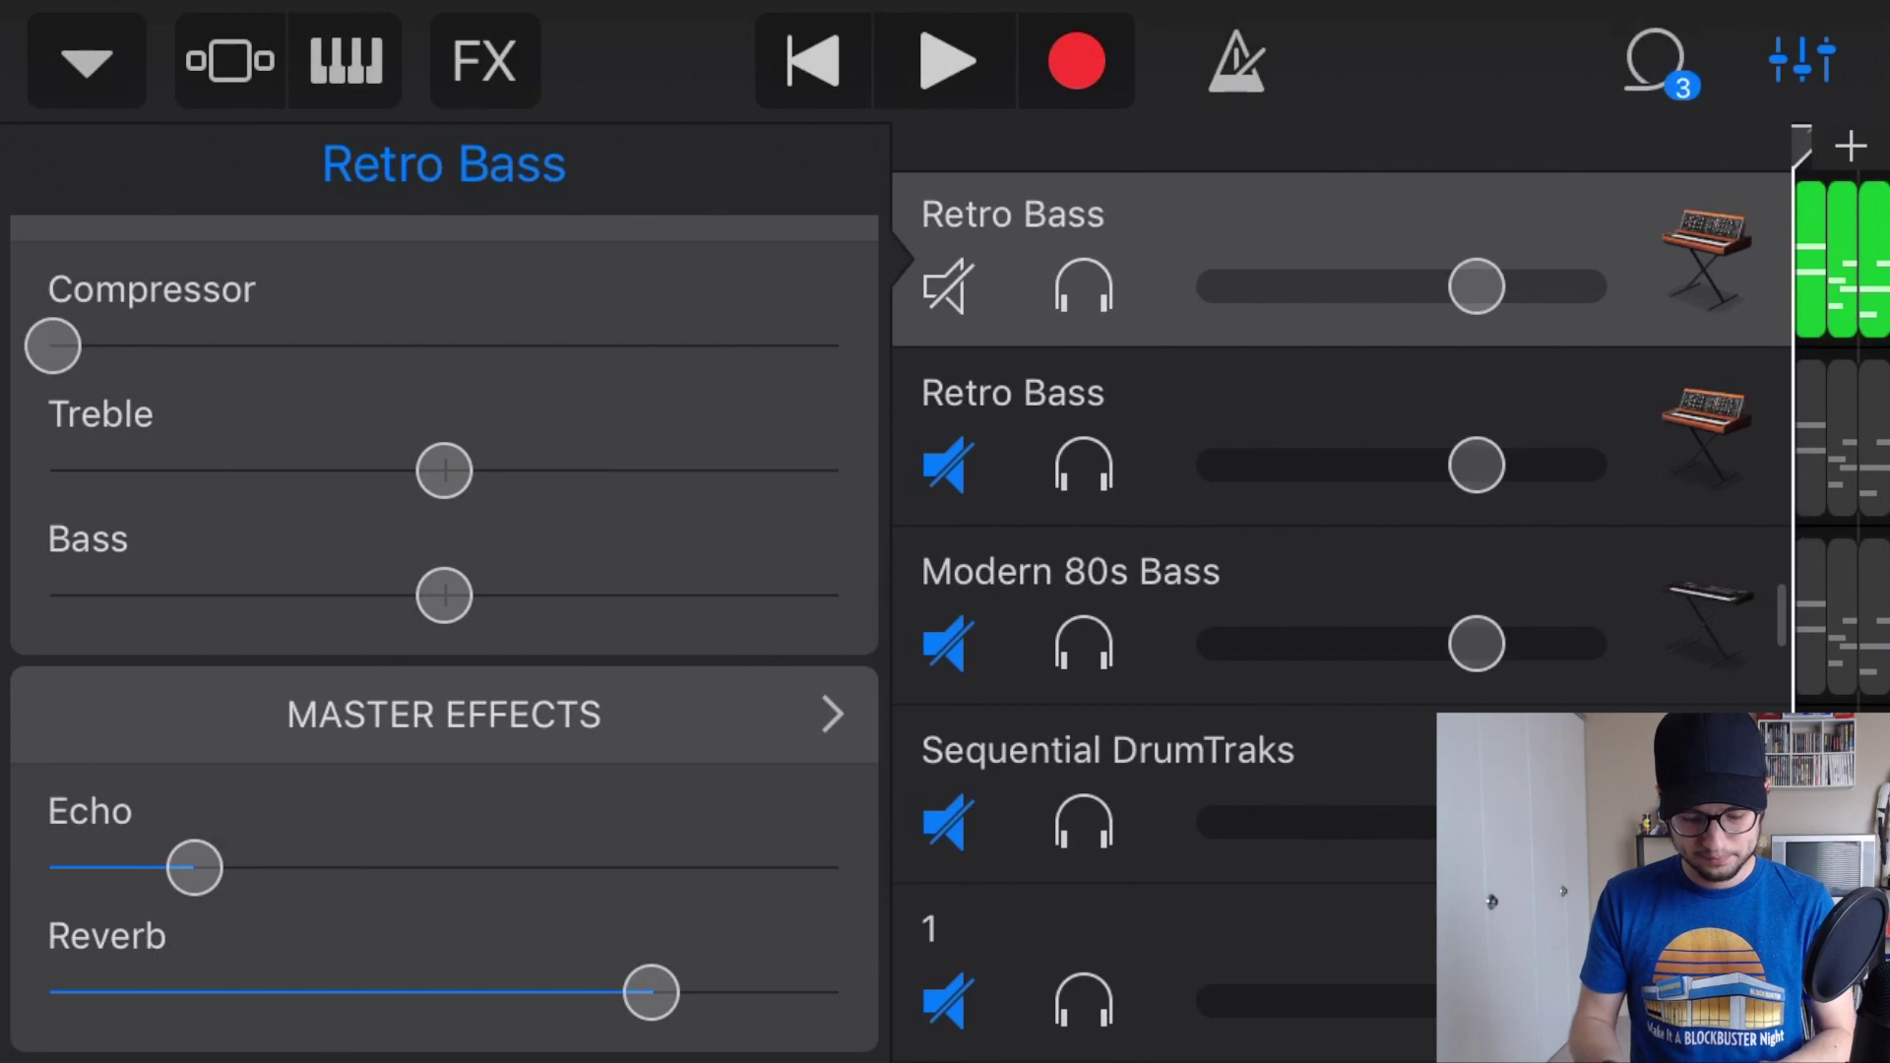
{"action": "scroll", "coordinate": [443, 638], "scroll_direction": "up", "scroll_amount": 1}
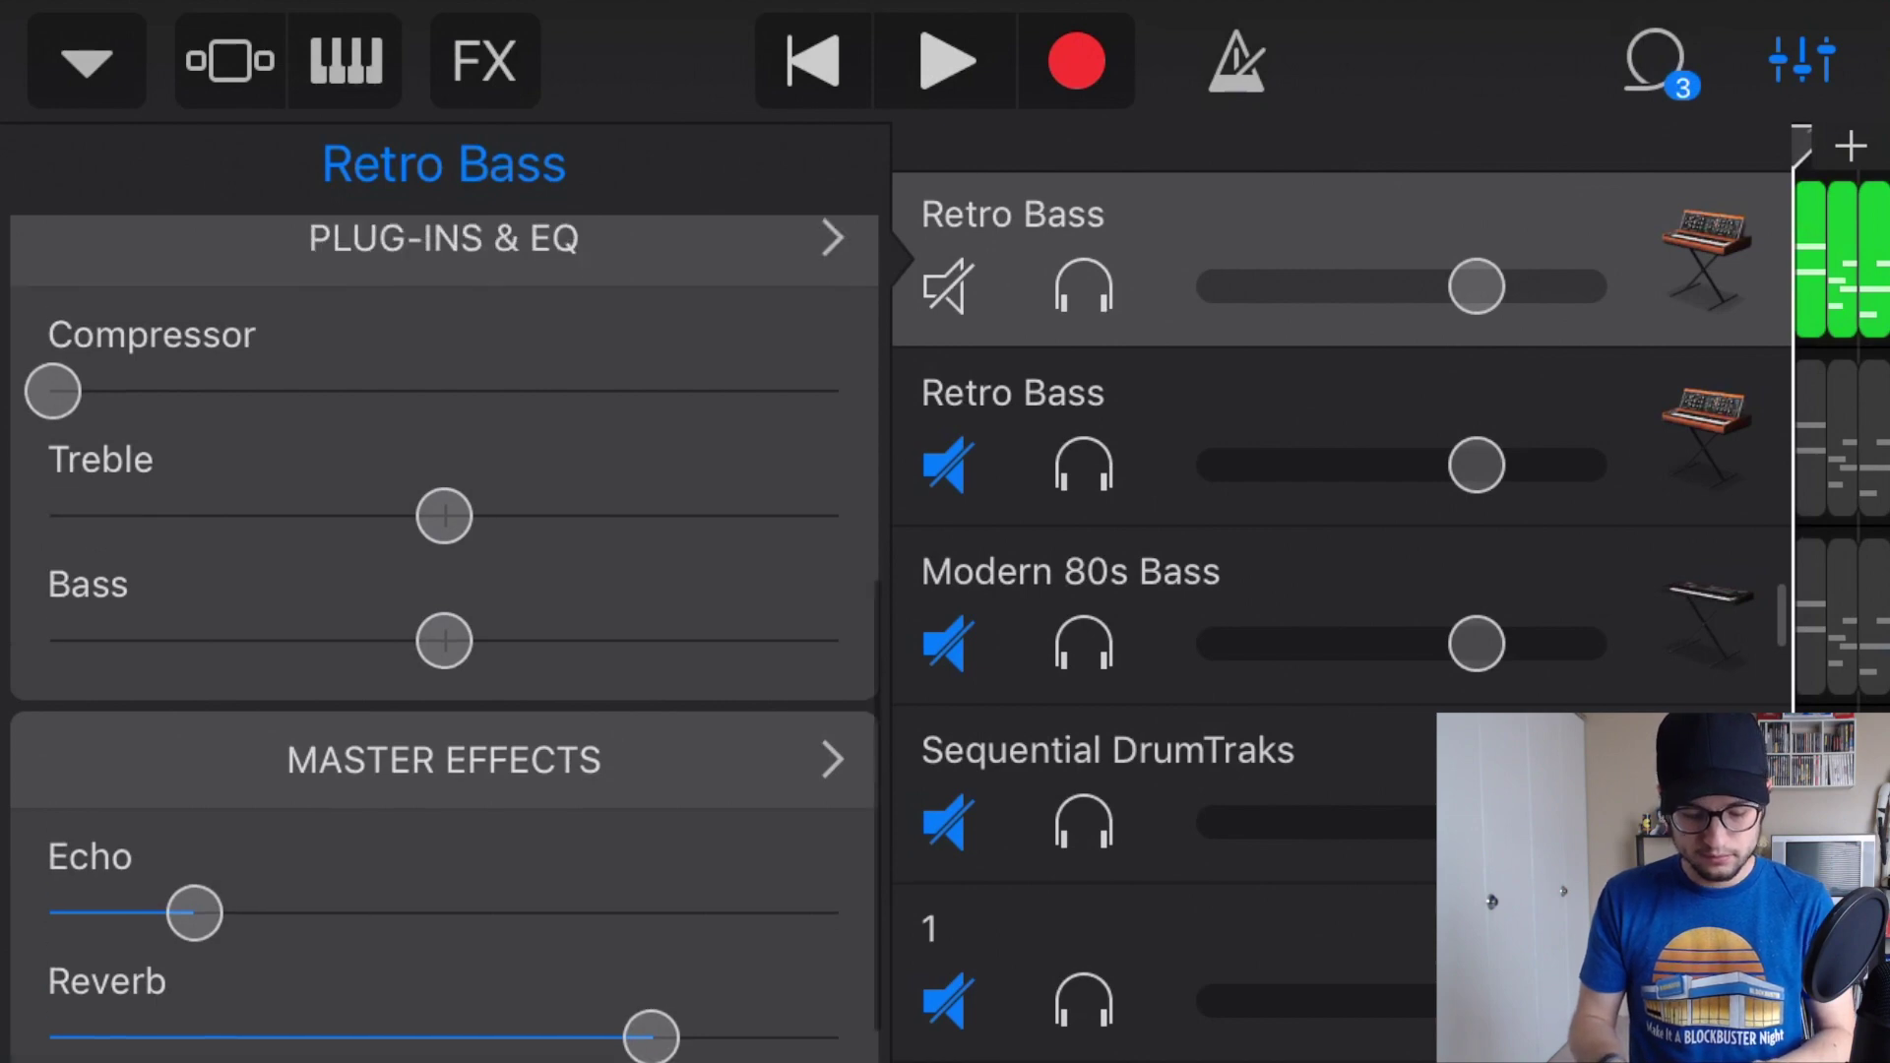
{"action": "scroll", "coordinate": [443, 591], "scroll_direction": "up", "scroll_amount": 3}
{"action": "scroll", "coordinate": [443, 591], "scroll_direction": "up", "scroll_amount": 3}
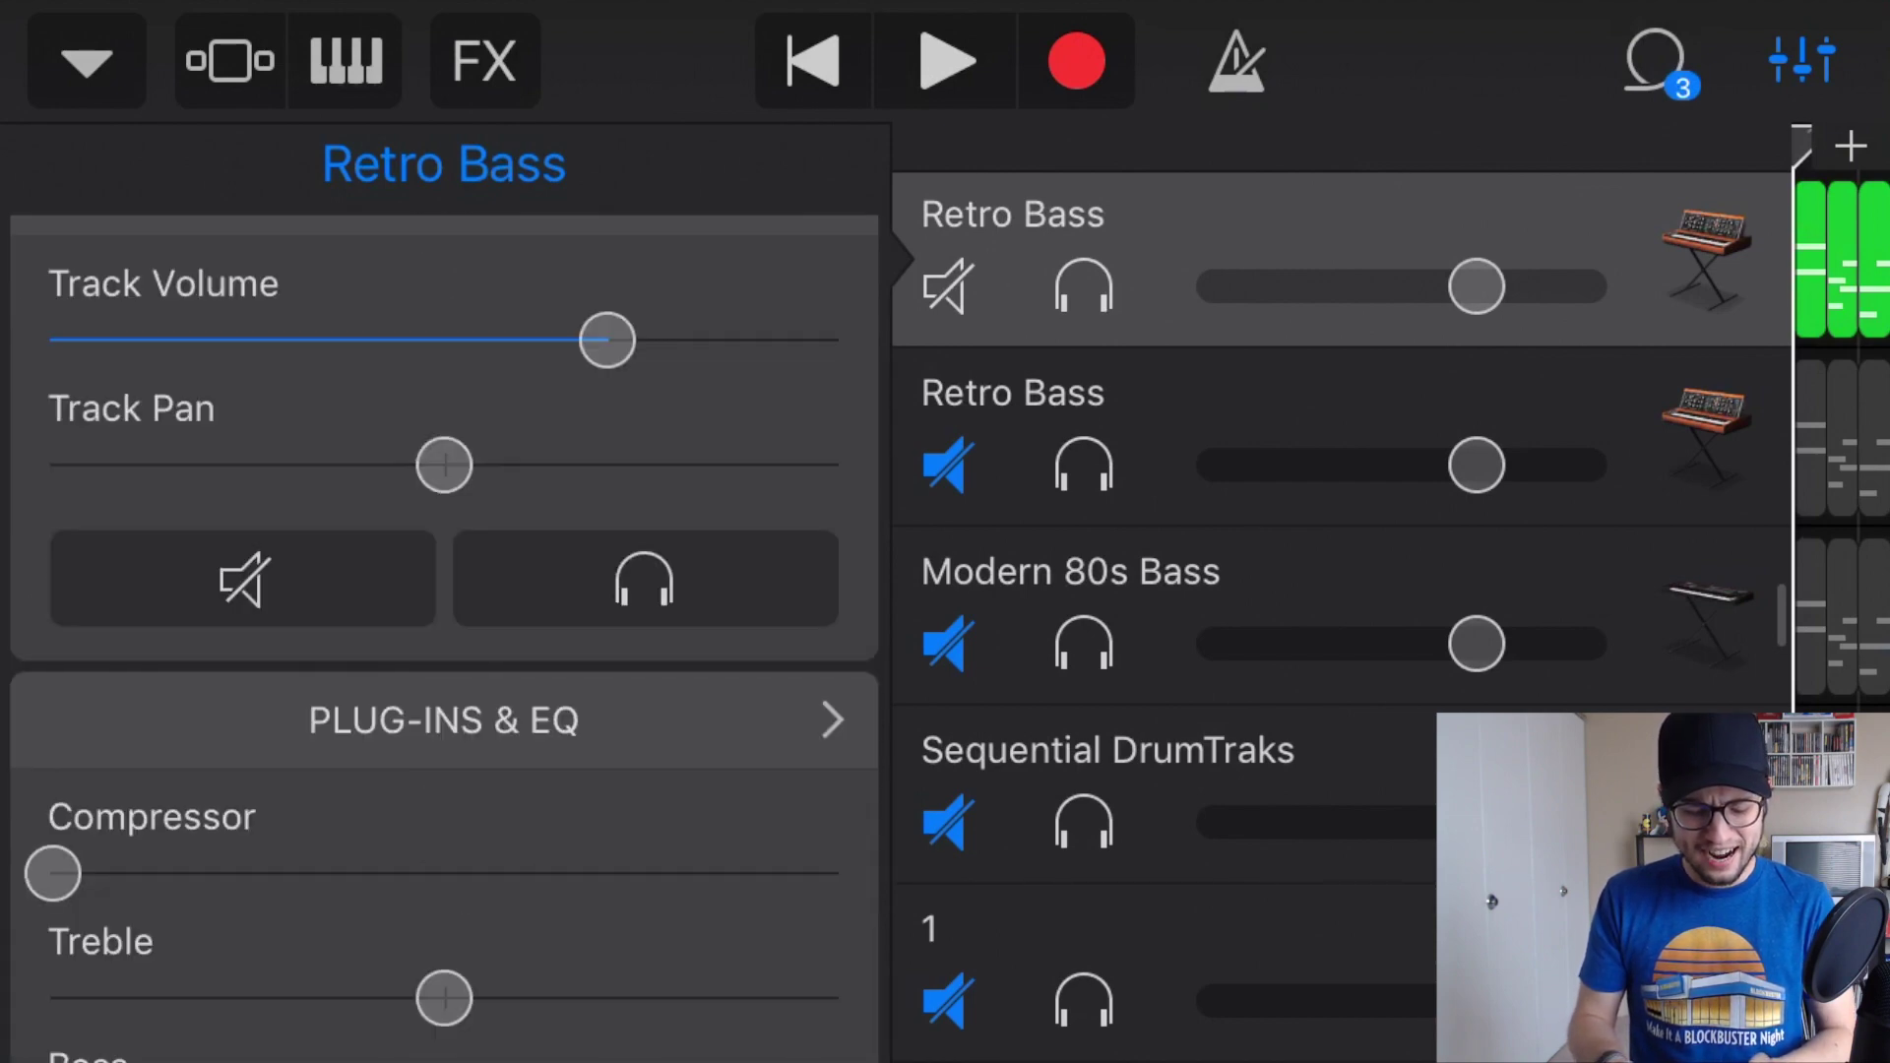
{"action": "scroll", "coordinate": [443, 591], "scroll_direction": "up", "scroll_amount": 2}
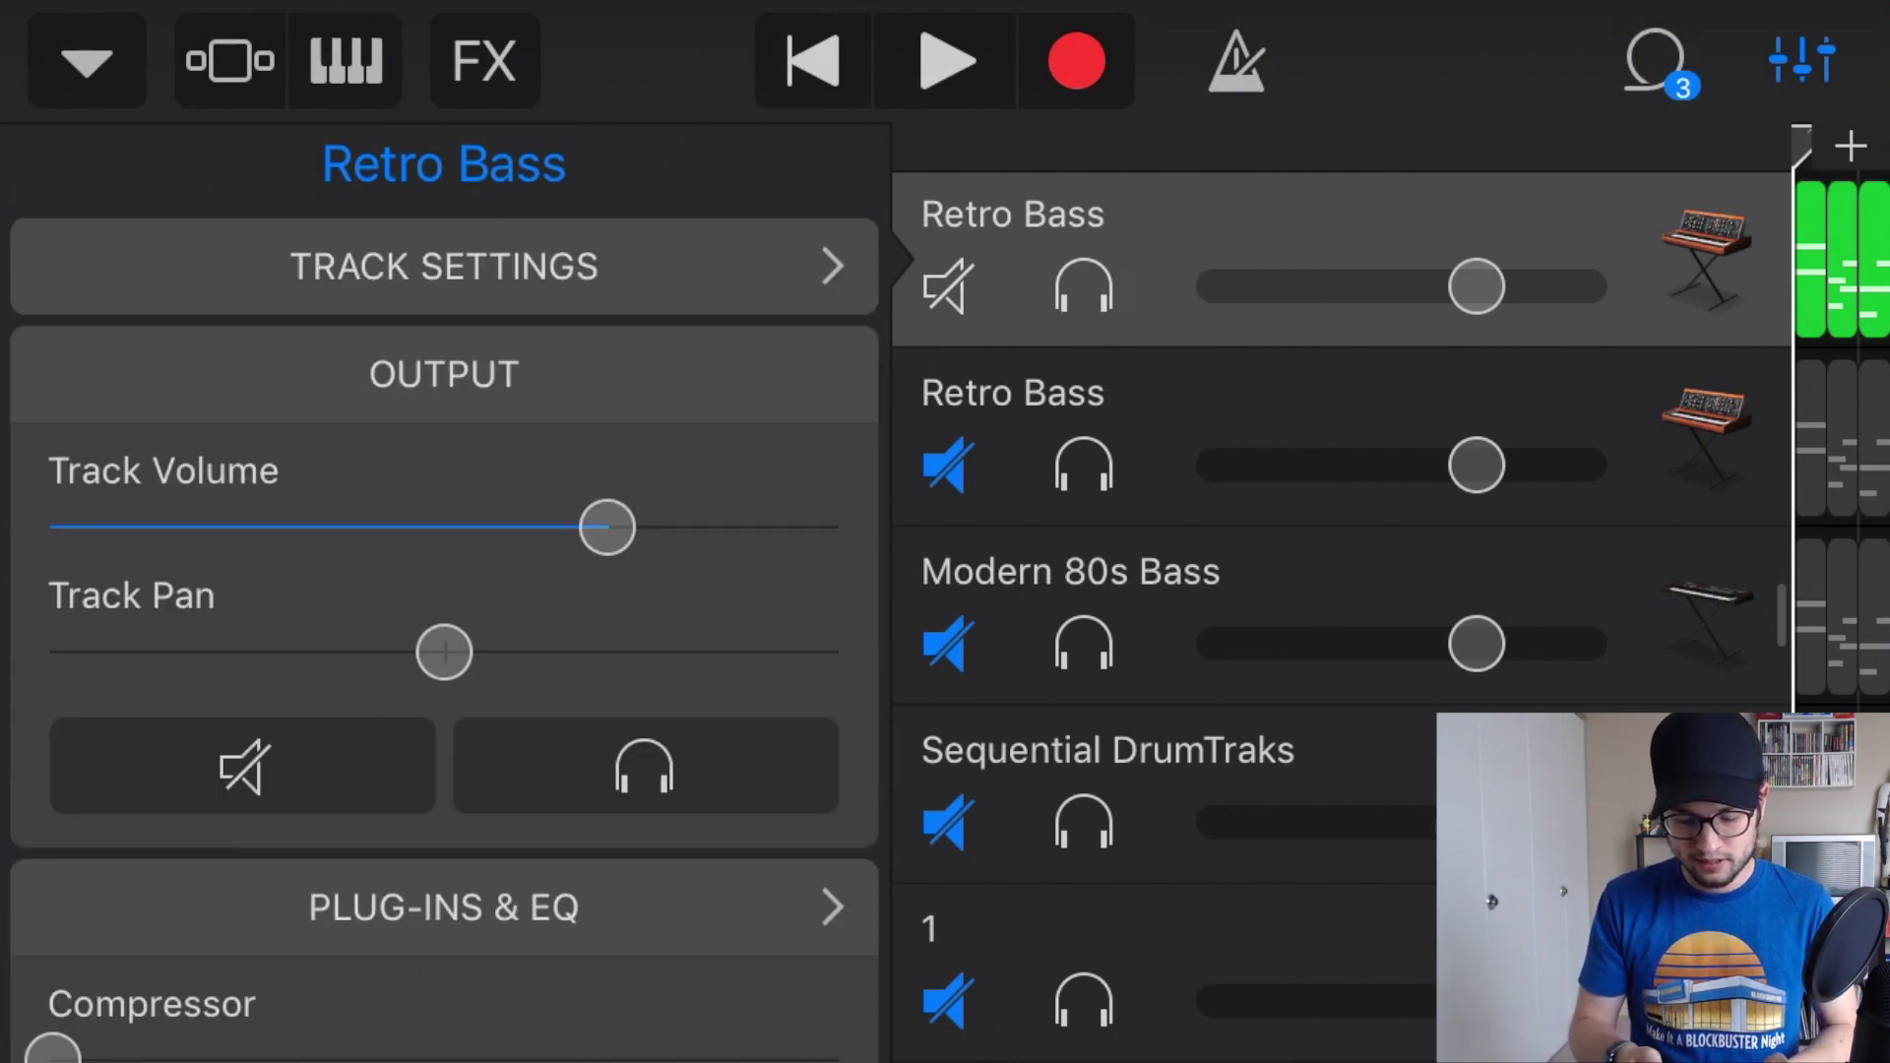
{"action": "left_click", "coordinate": [1801, 61]}
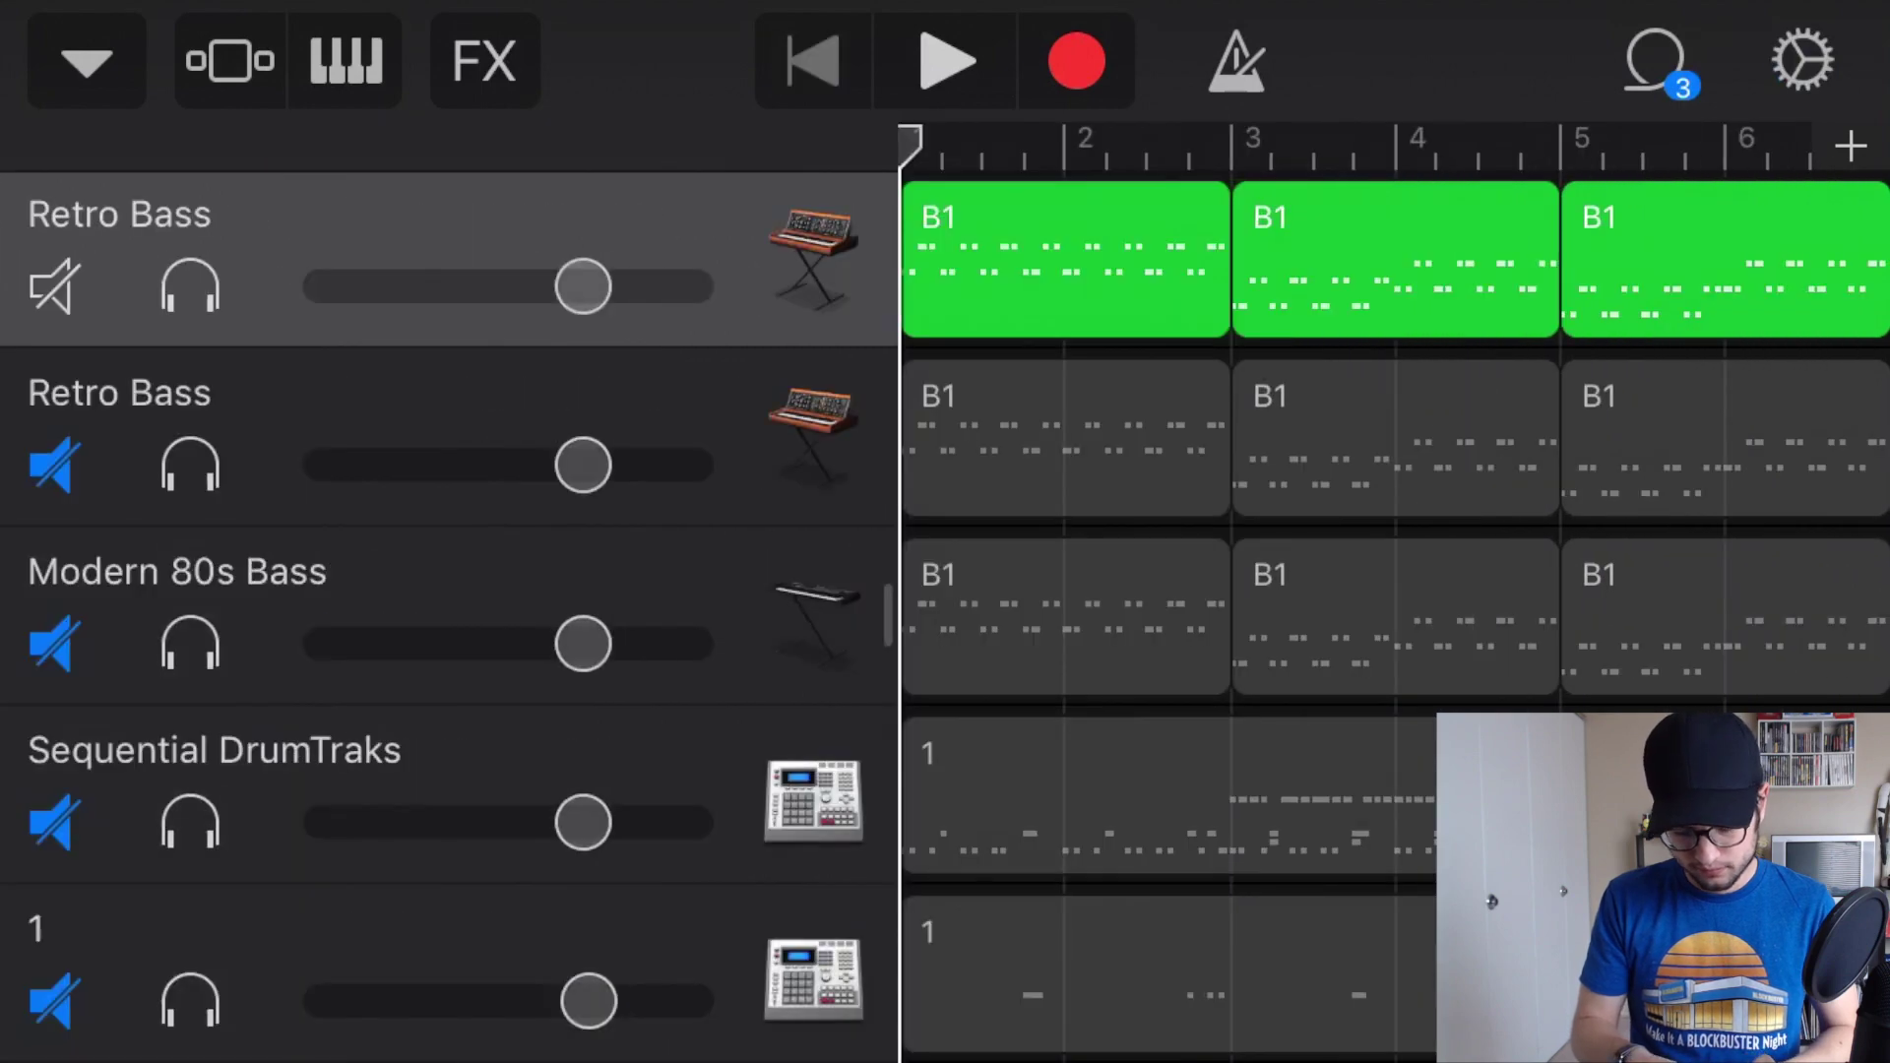
- Play the song with only the first Retro Bass audible, then stop it
{"action": "left_click", "coordinate": [947, 61]}
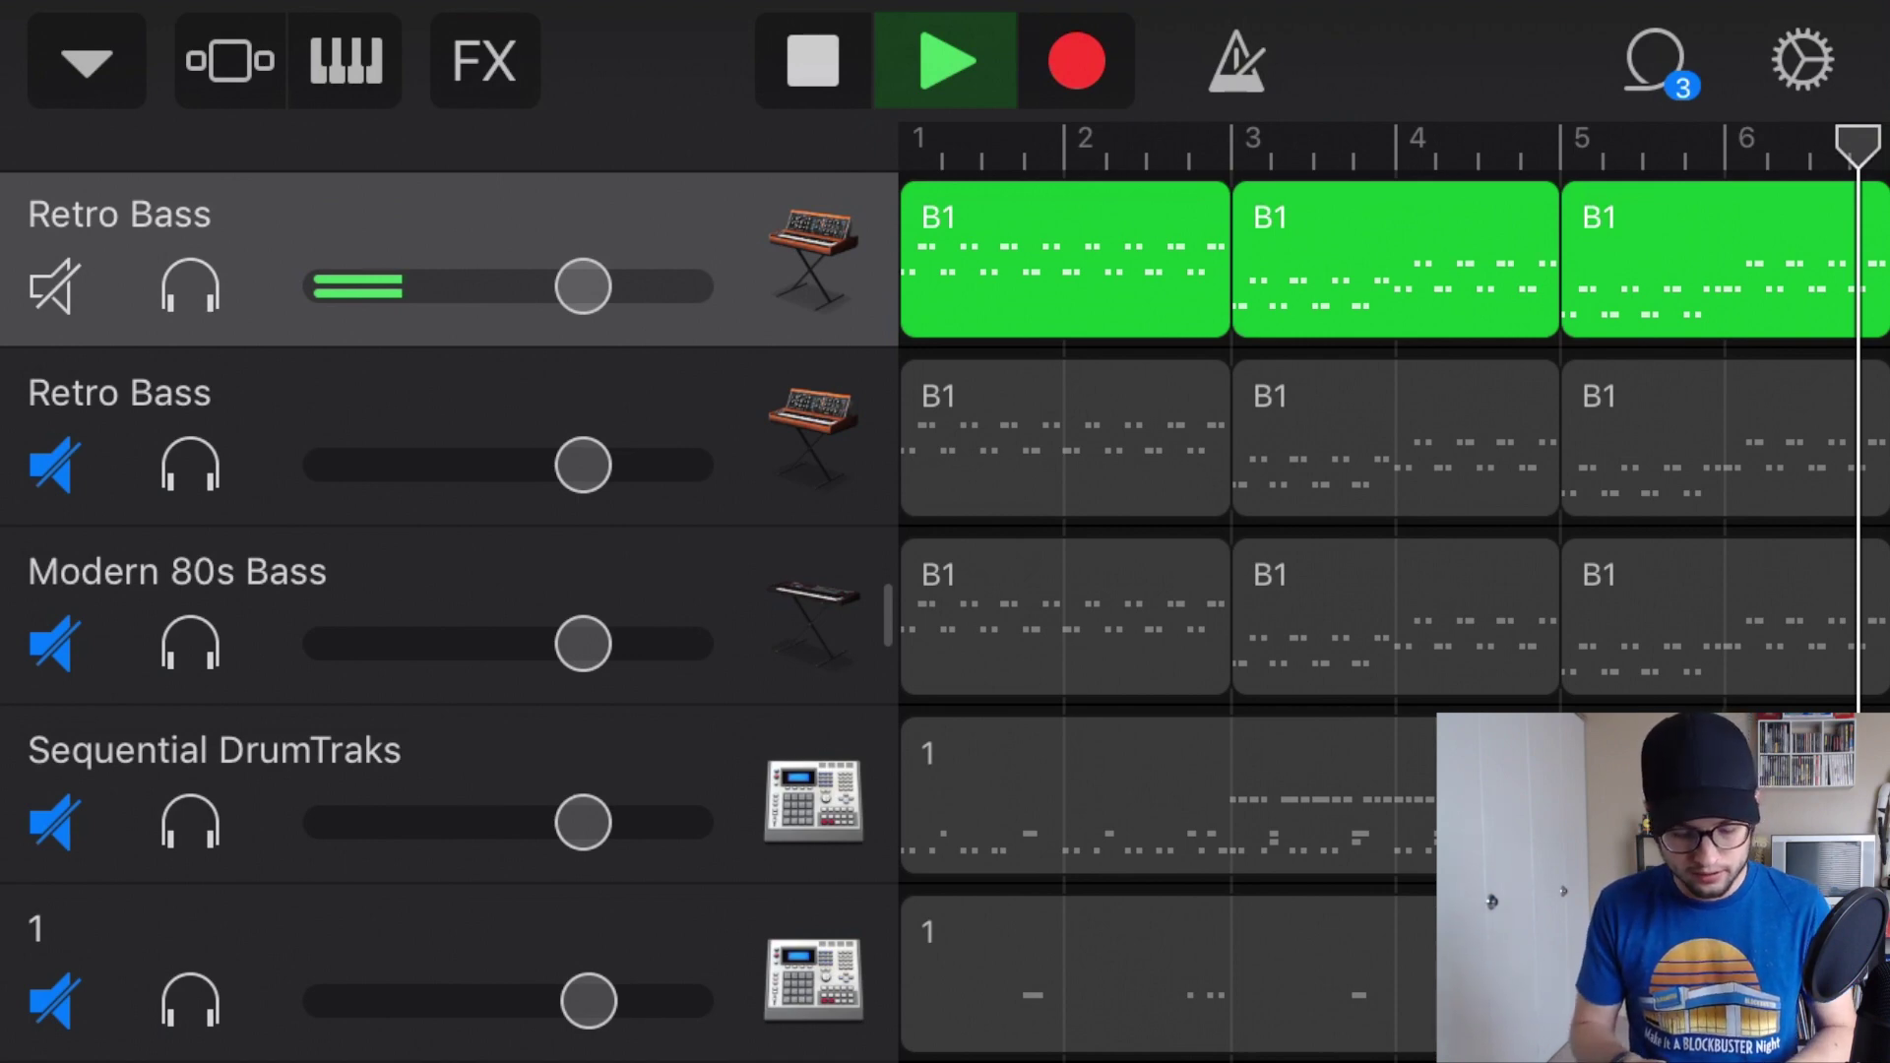
{"action": "left_click", "coordinate": [813, 61]}
- Mute the first Retro Bass, unmute the second, and show its synth knobs
{"action": "left_click", "coordinate": [54, 287]}
{"action": "left_click", "coordinate": [54, 465]}
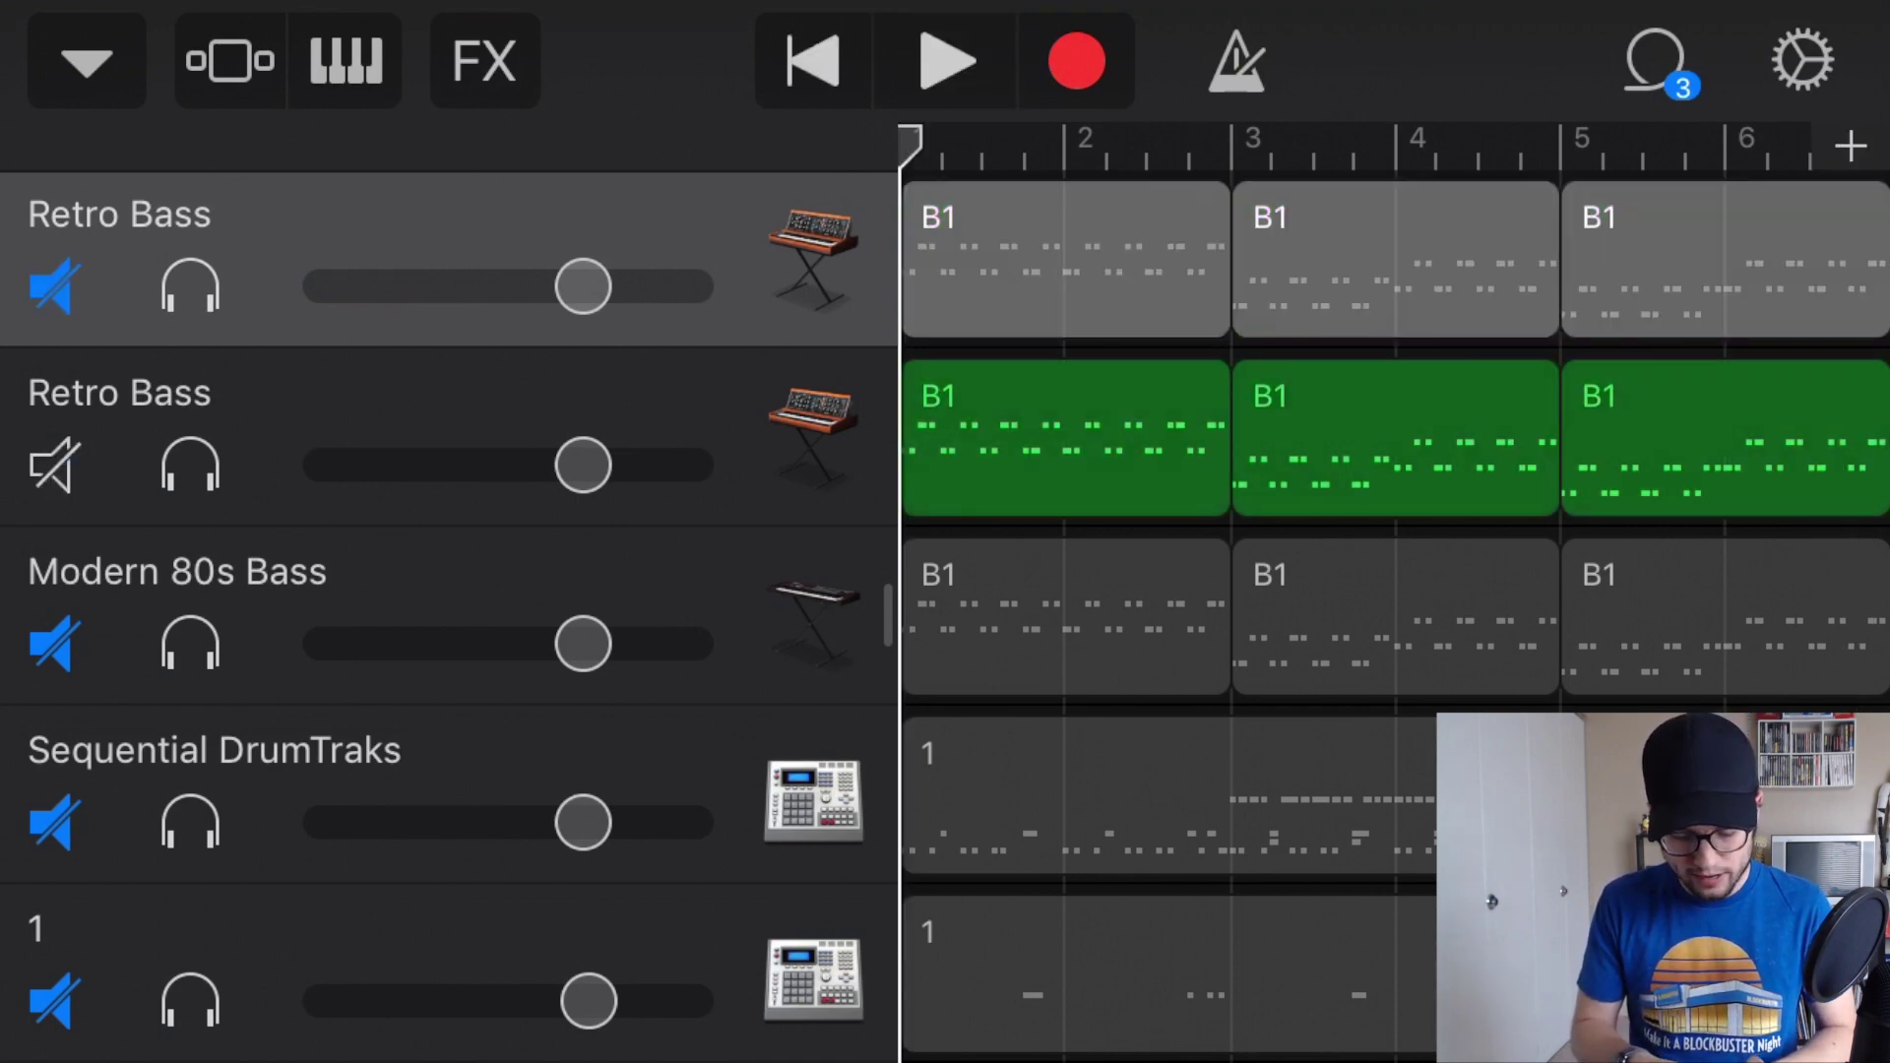
{"action": "double_click", "coordinate": [813, 433]}
{"action": "left_click", "coordinate": [1655, 61]}
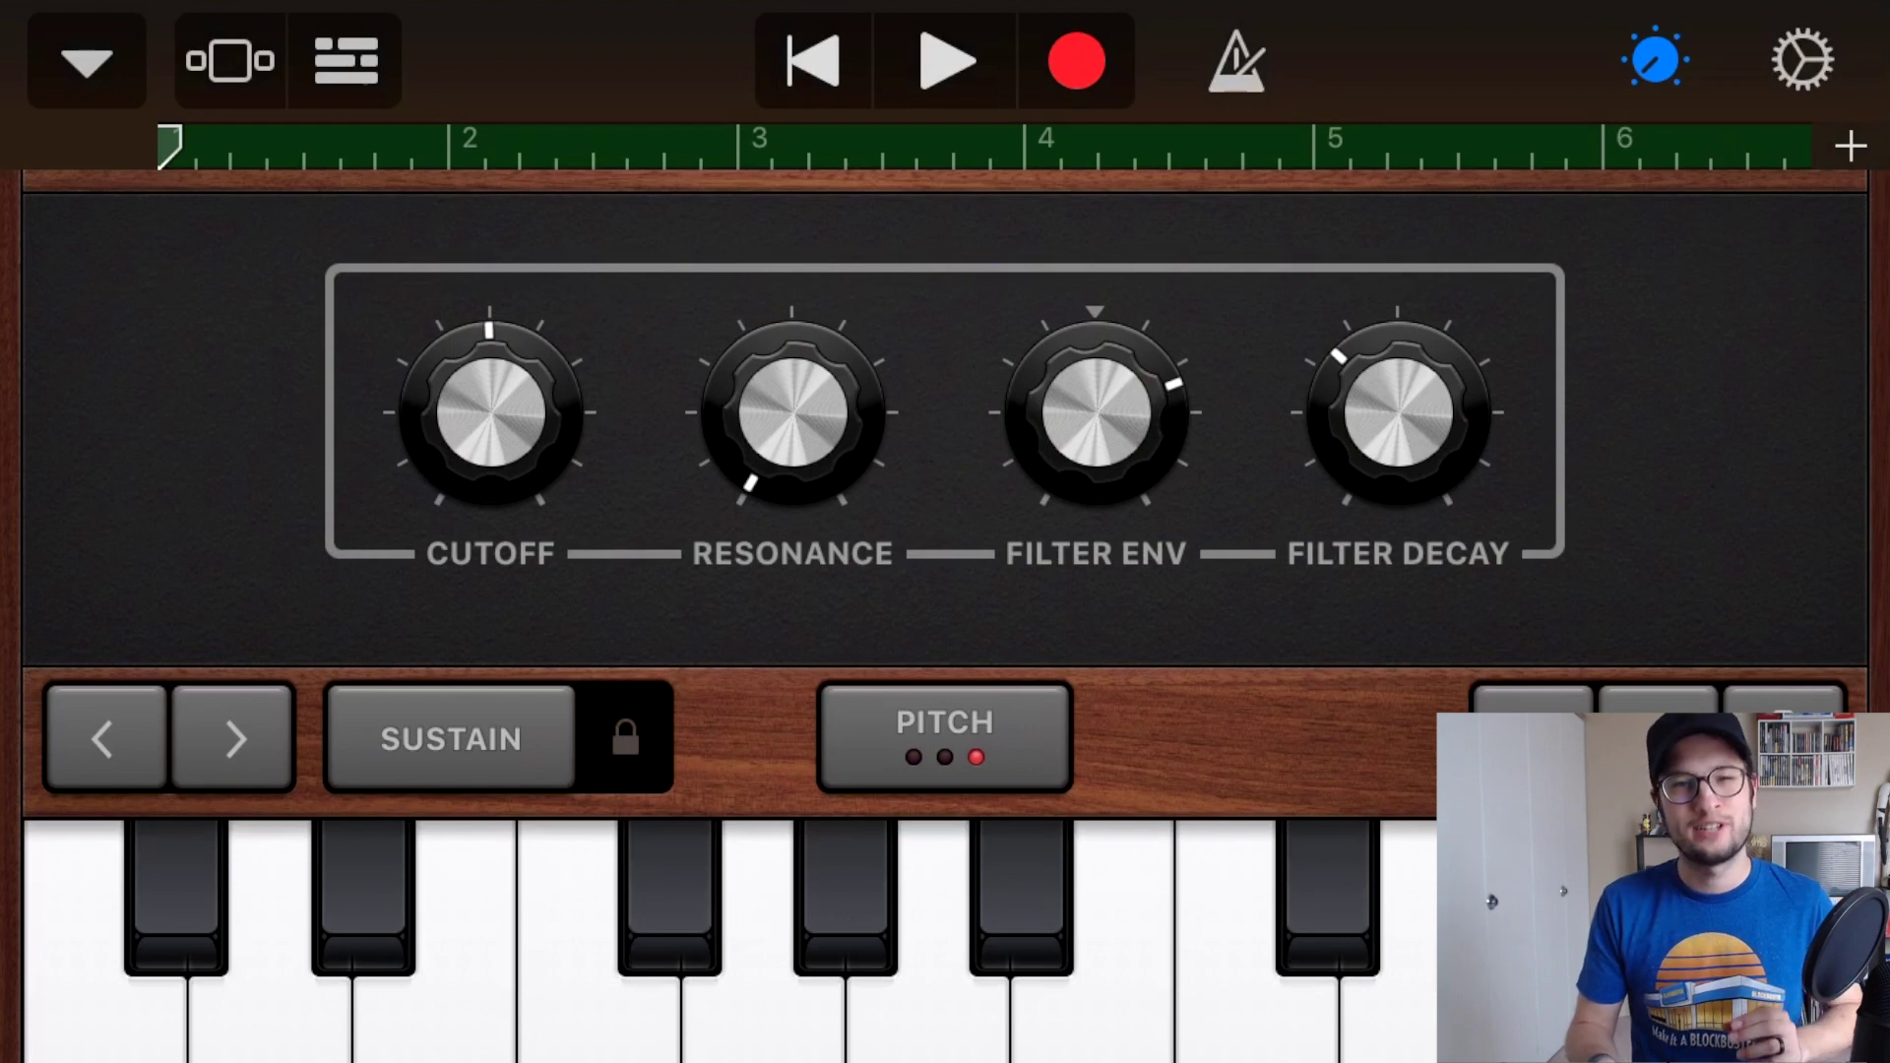
- Check the second Retro Bass Track Controls, then play the song from the tracks overview
{"action": "left_click", "coordinate": [1803, 61]}
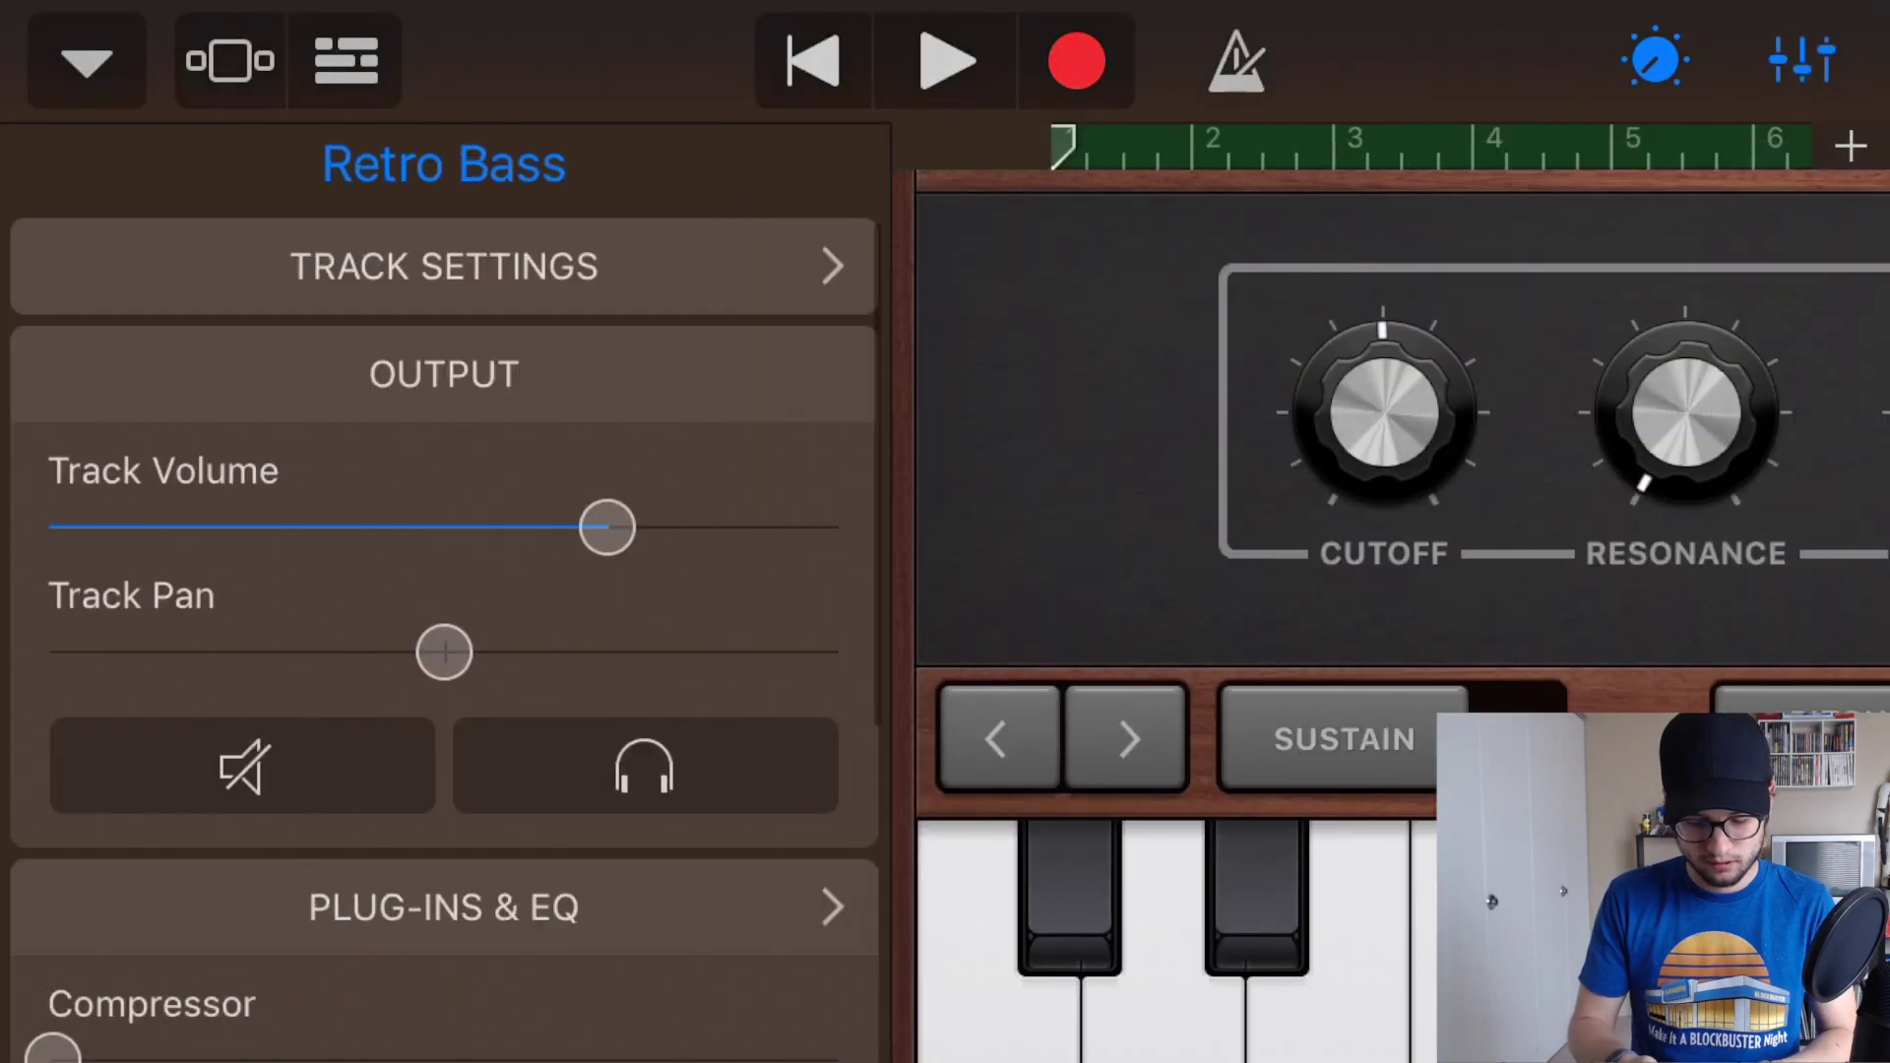
{"action": "scroll", "coordinate": [443, 590], "scroll_direction": "down", "scroll_amount": 4}
{"action": "scroll", "coordinate": [443, 590], "scroll_direction": "down", "scroll_amount": 3}
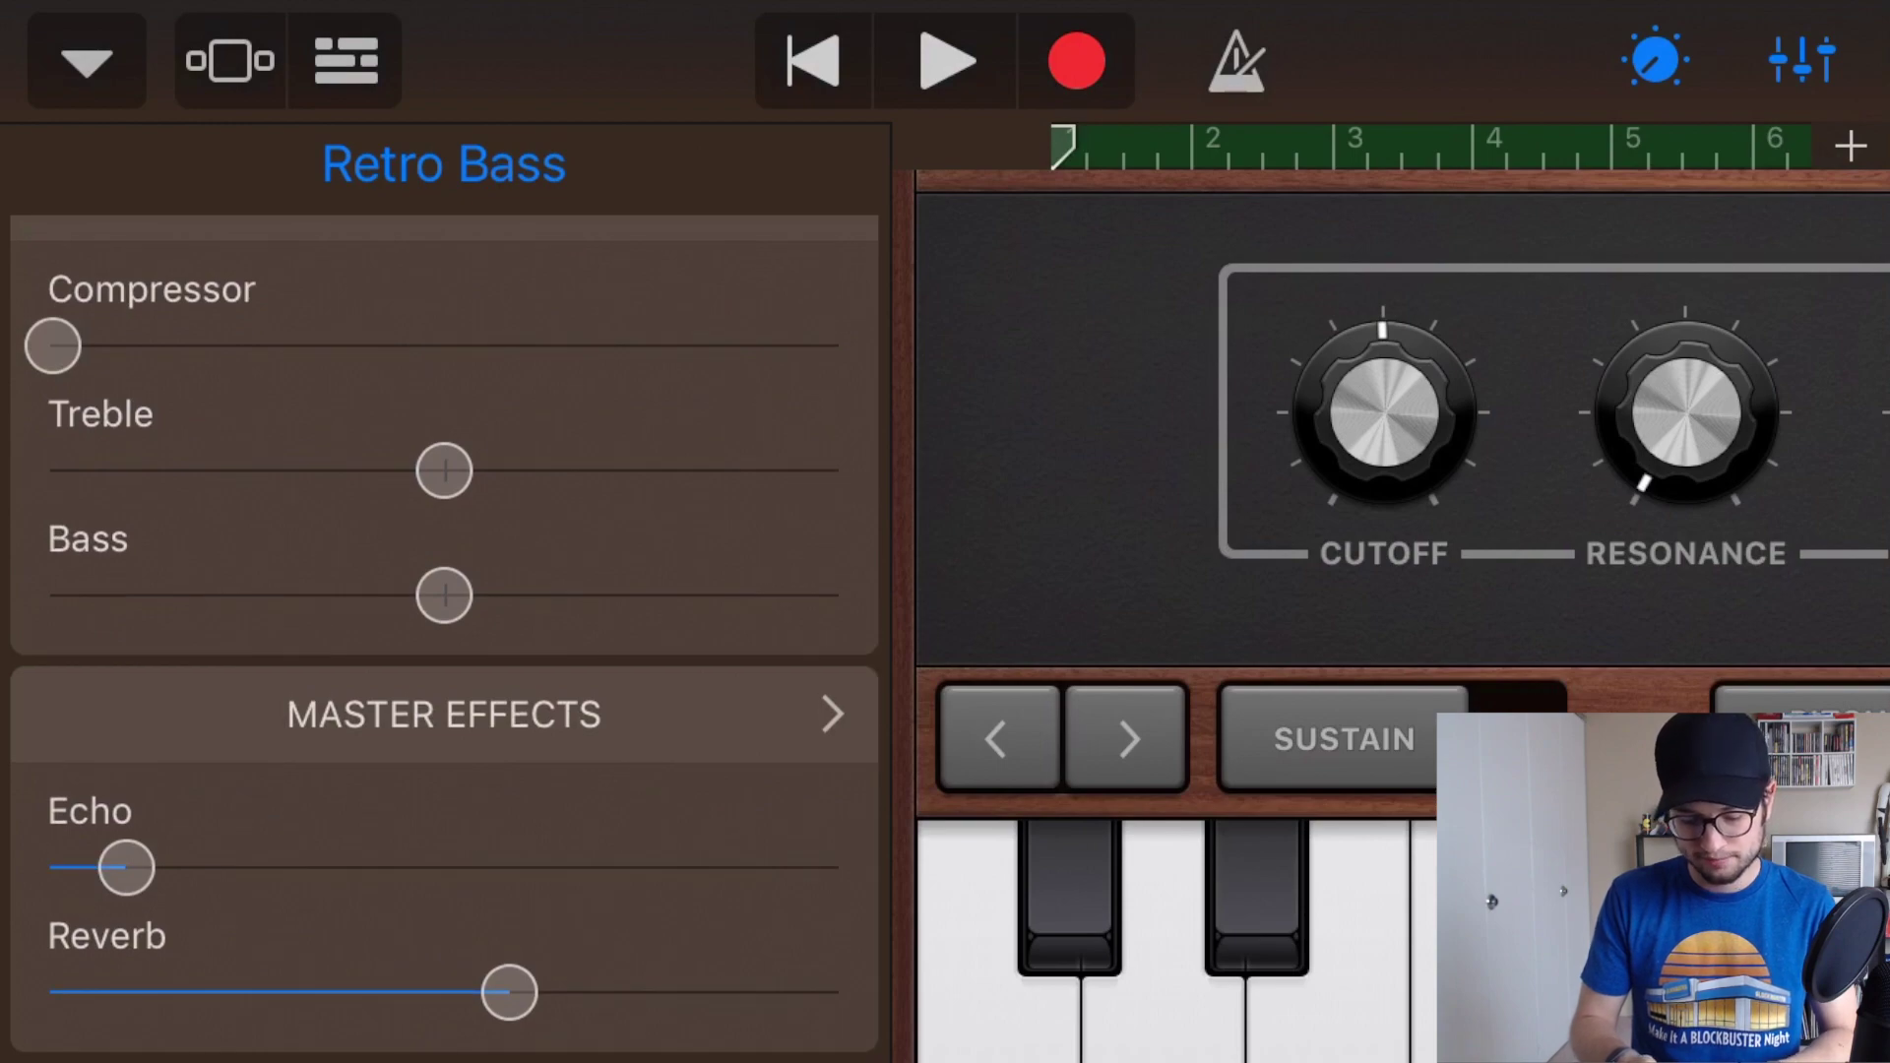
{"action": "left_click", "coordinate": [345, 61]}
{"action": "left_click", "coordinate": [230, 61]}
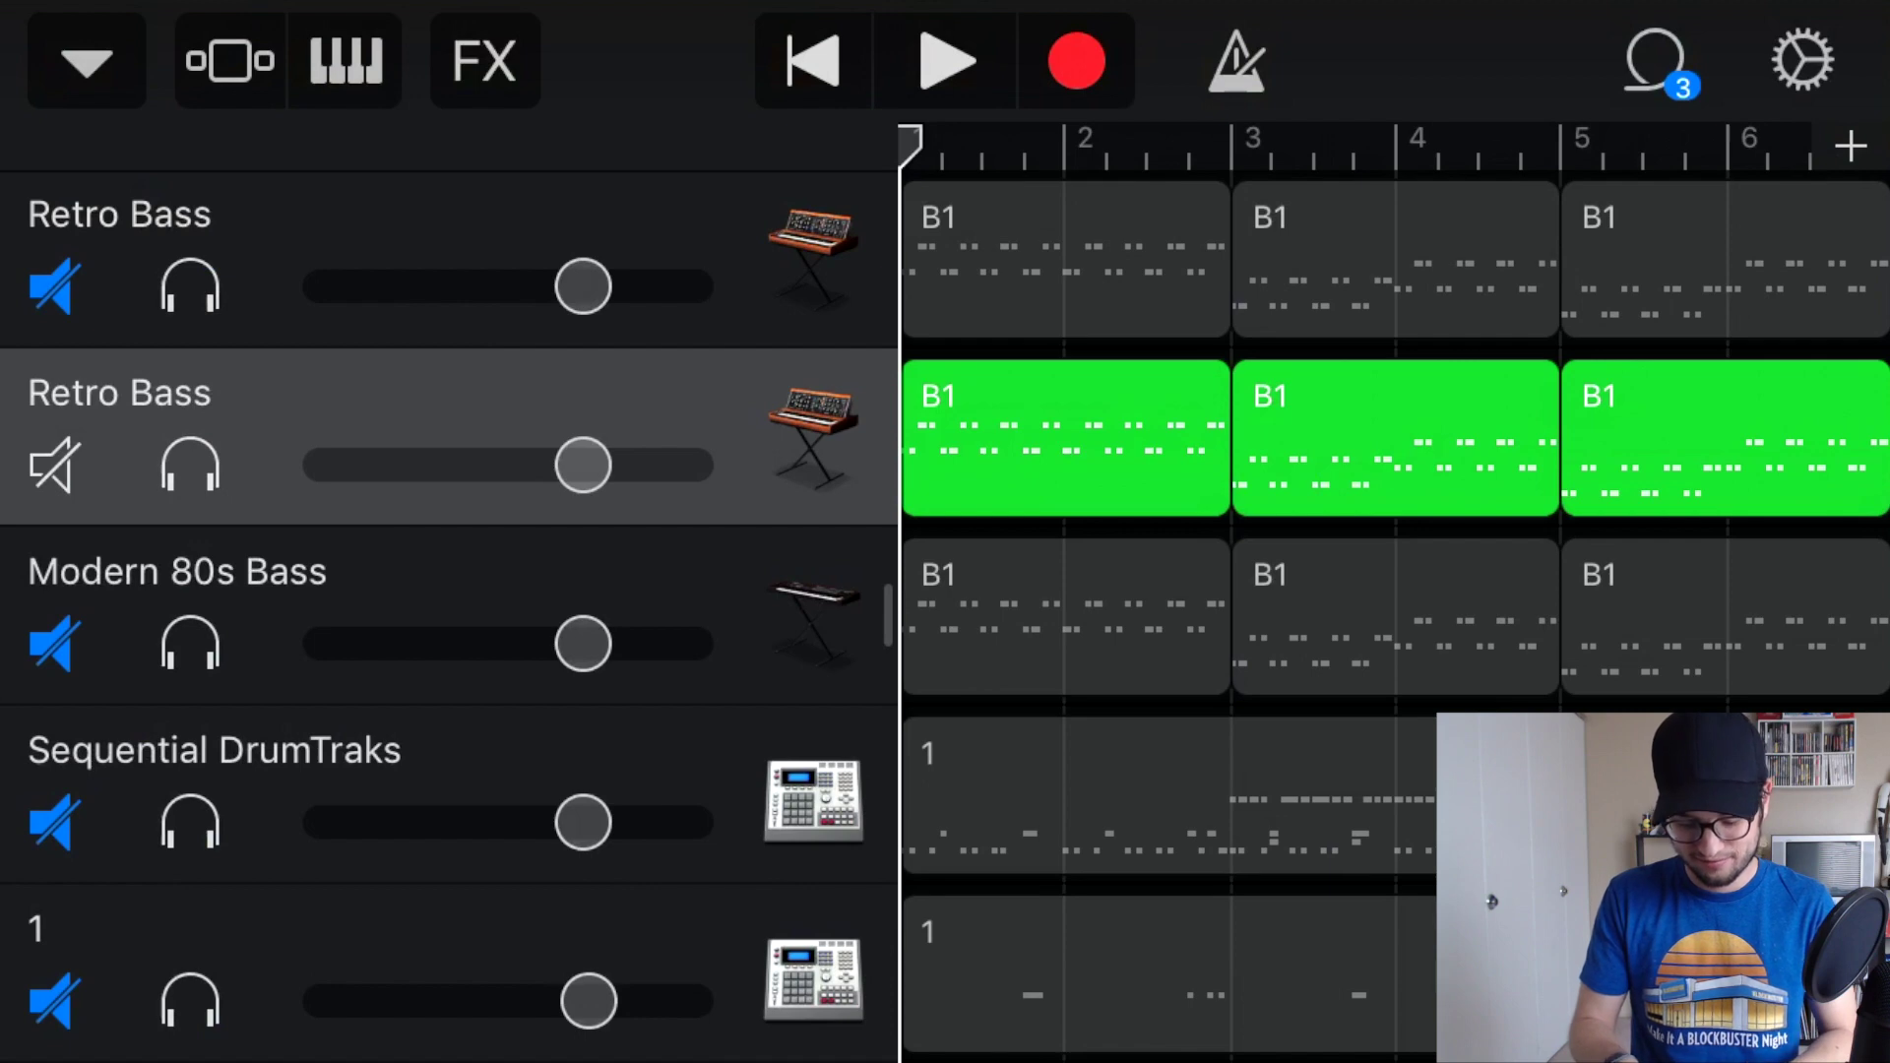
{"action": "key", "text": "space"}
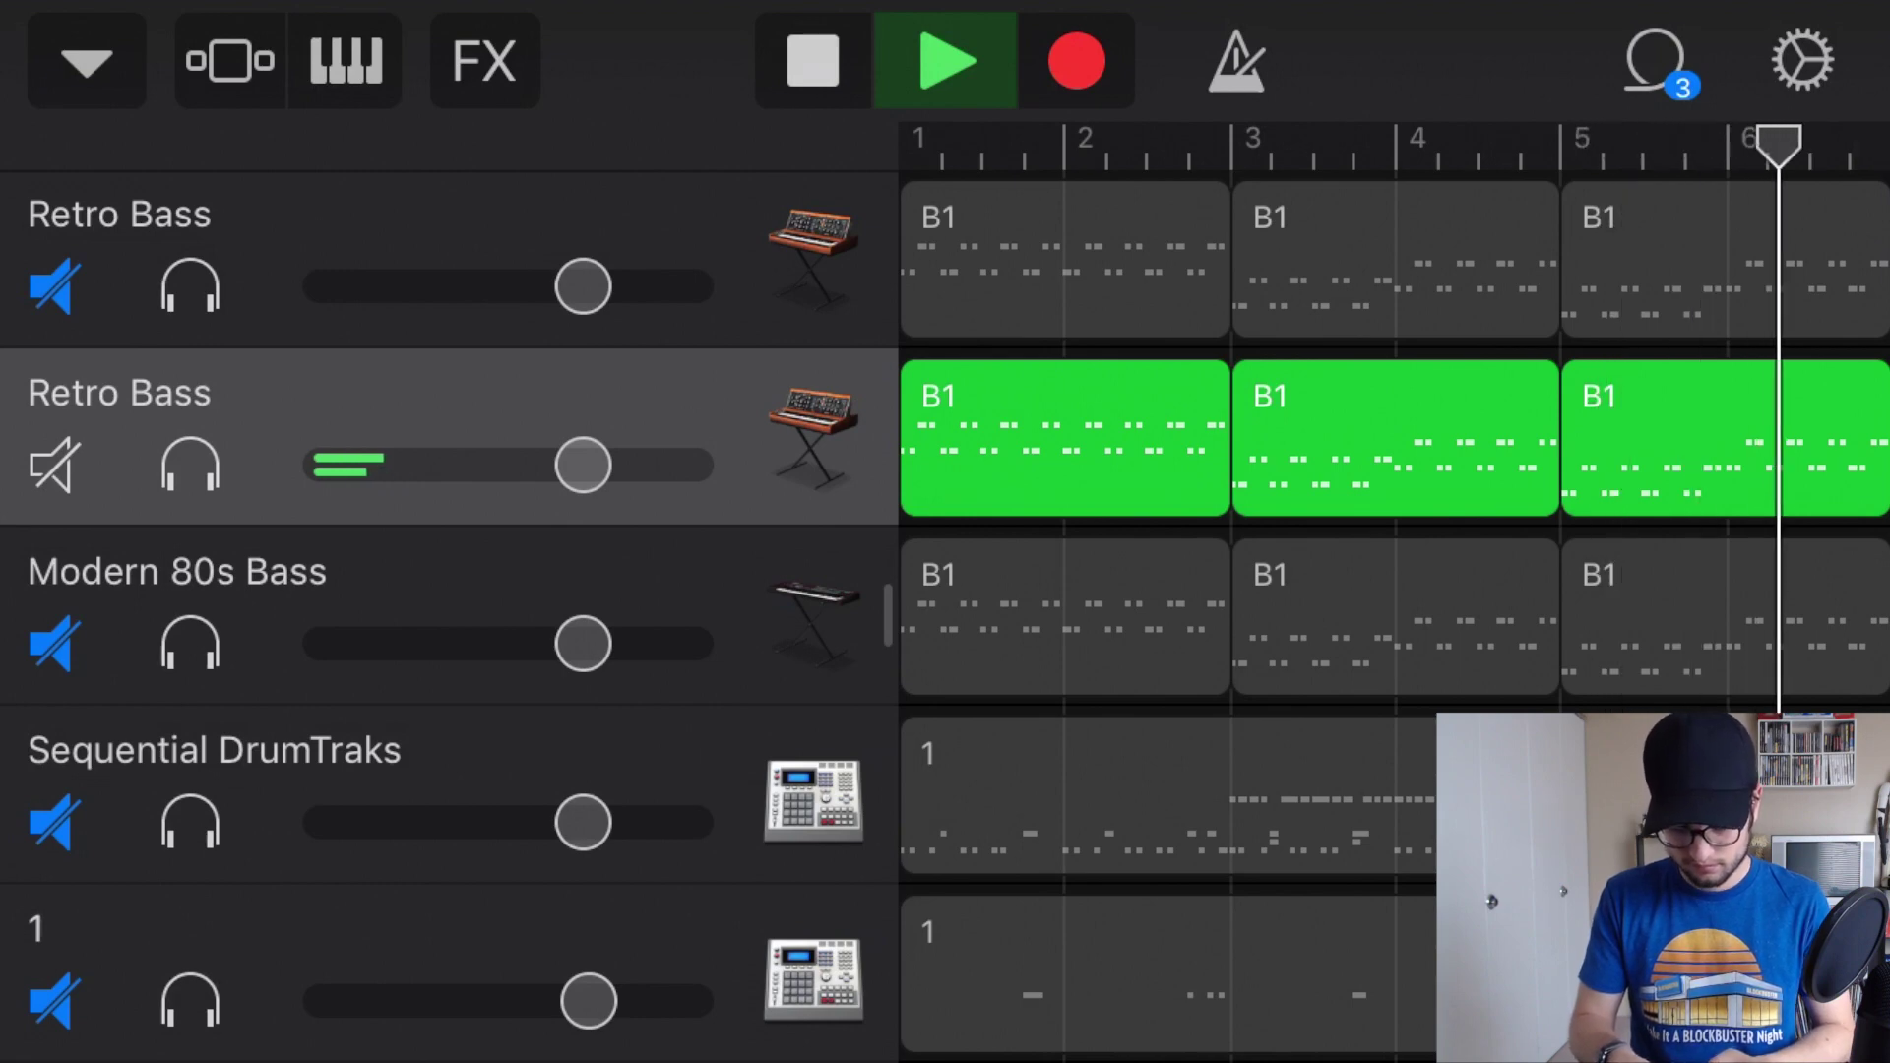
- Stop playback, mute the second Retro Bass, and unmute and select Modern 80s Bass
{"action": "left_click", "coordinate": [812, 61]}
{"action": "left_click", "coordinate": [54, 465]}
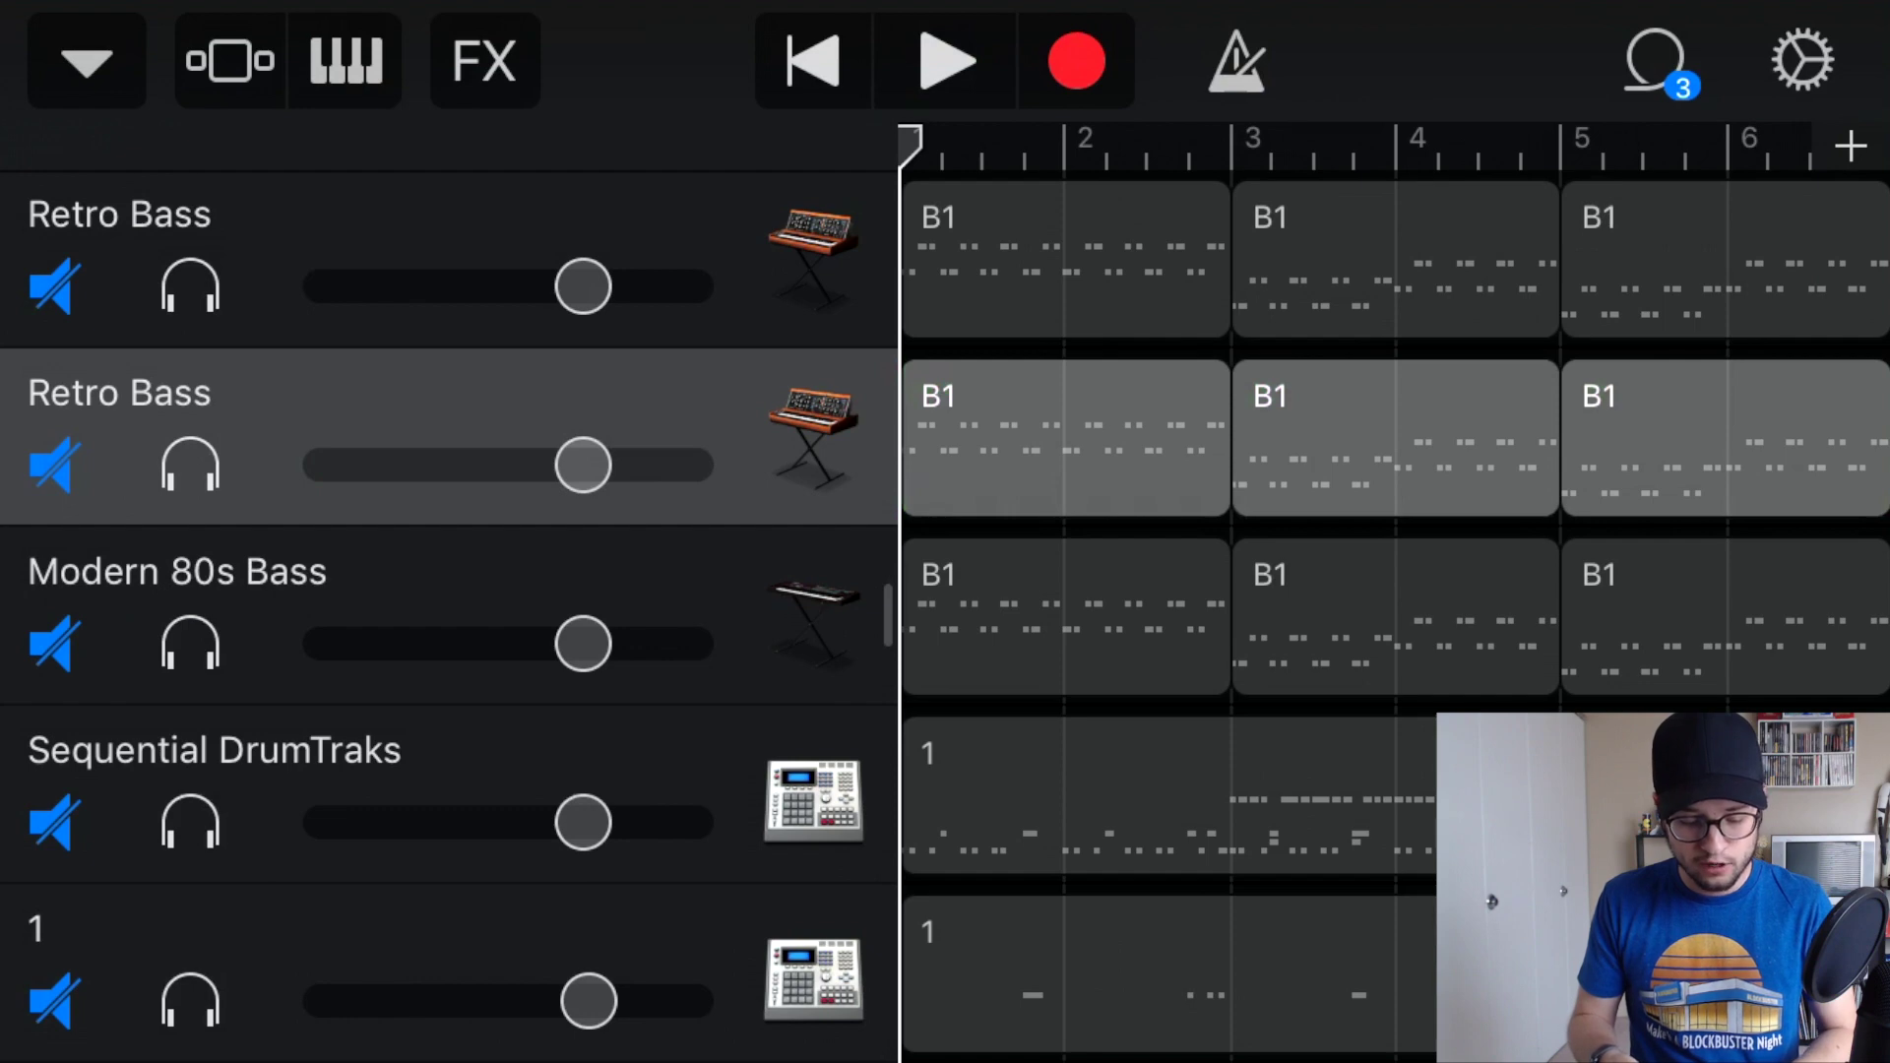
{"action": "left_click", "coordinate": [54, 644]}
{"action": "left_click", "coordinate": [393, 581]}
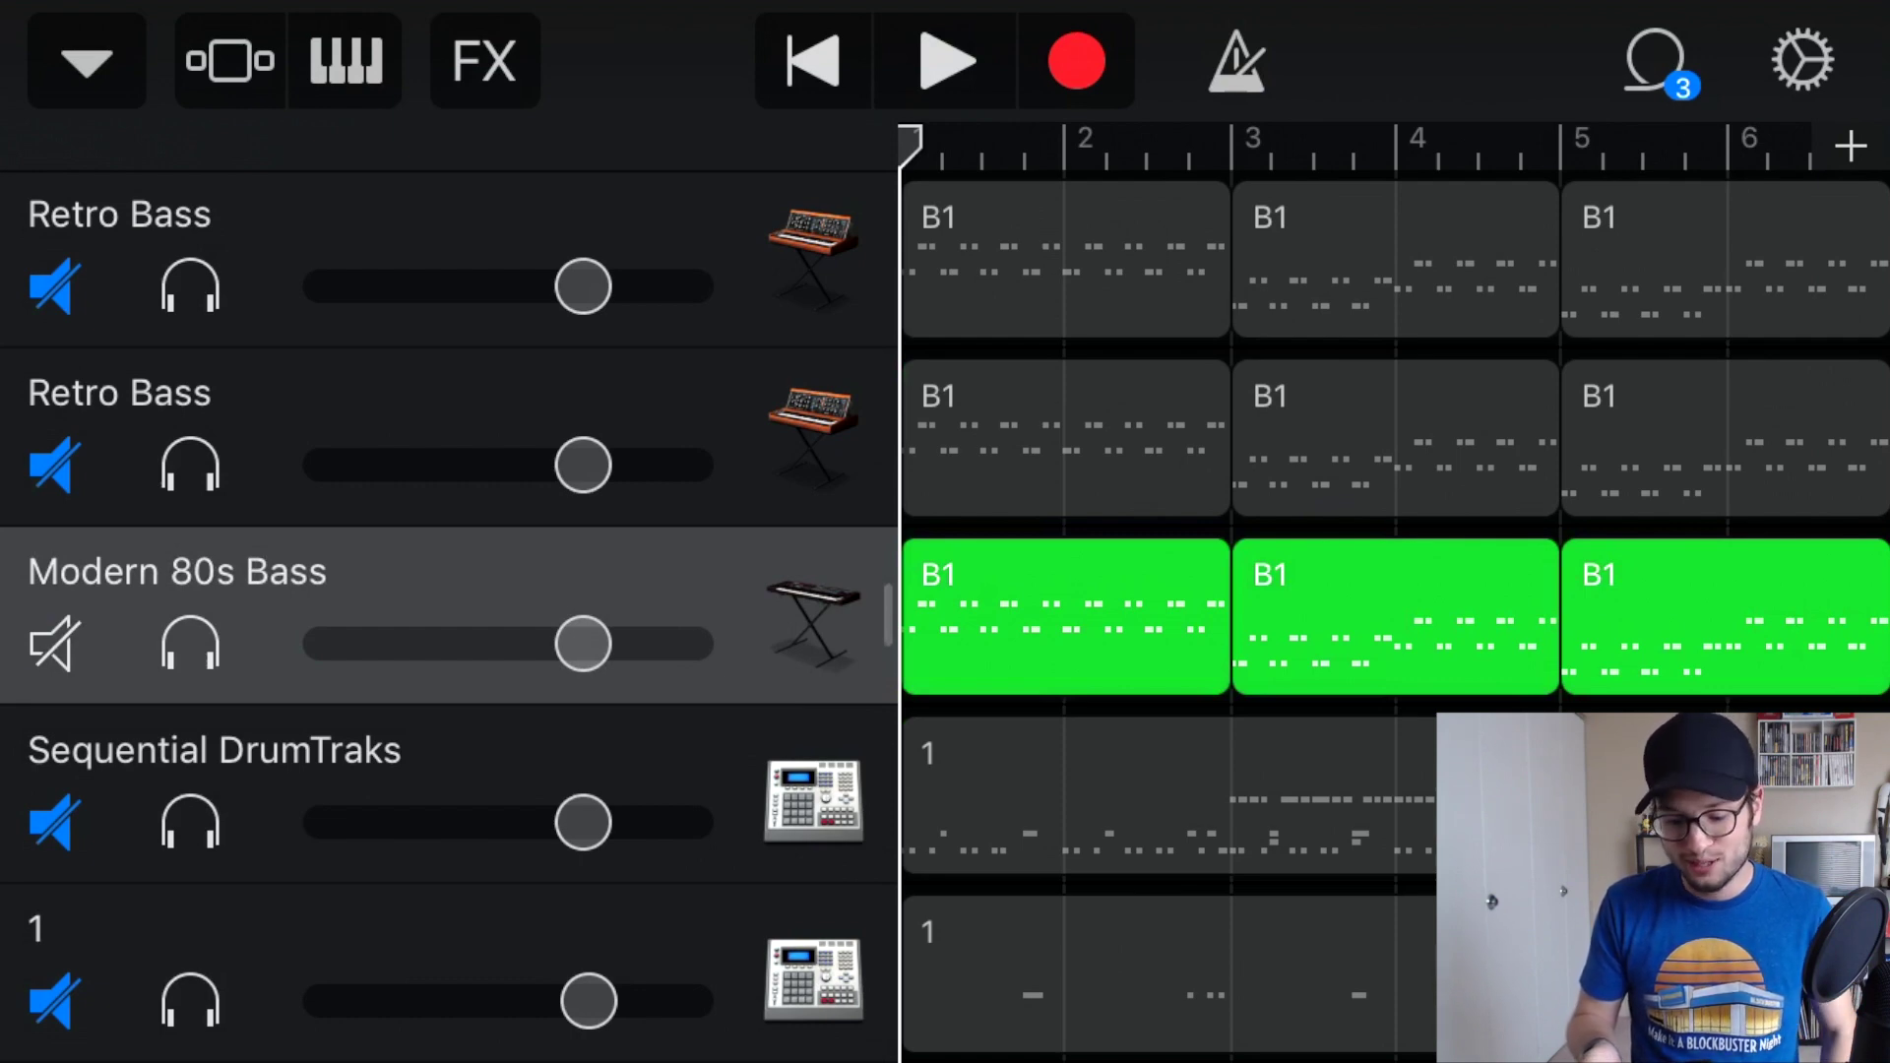
- Inspect the Modern 80s Bass keyboard and synth knobs, including the filter and glide page
{"action": "left_click", "coordinate": [344, 61]}
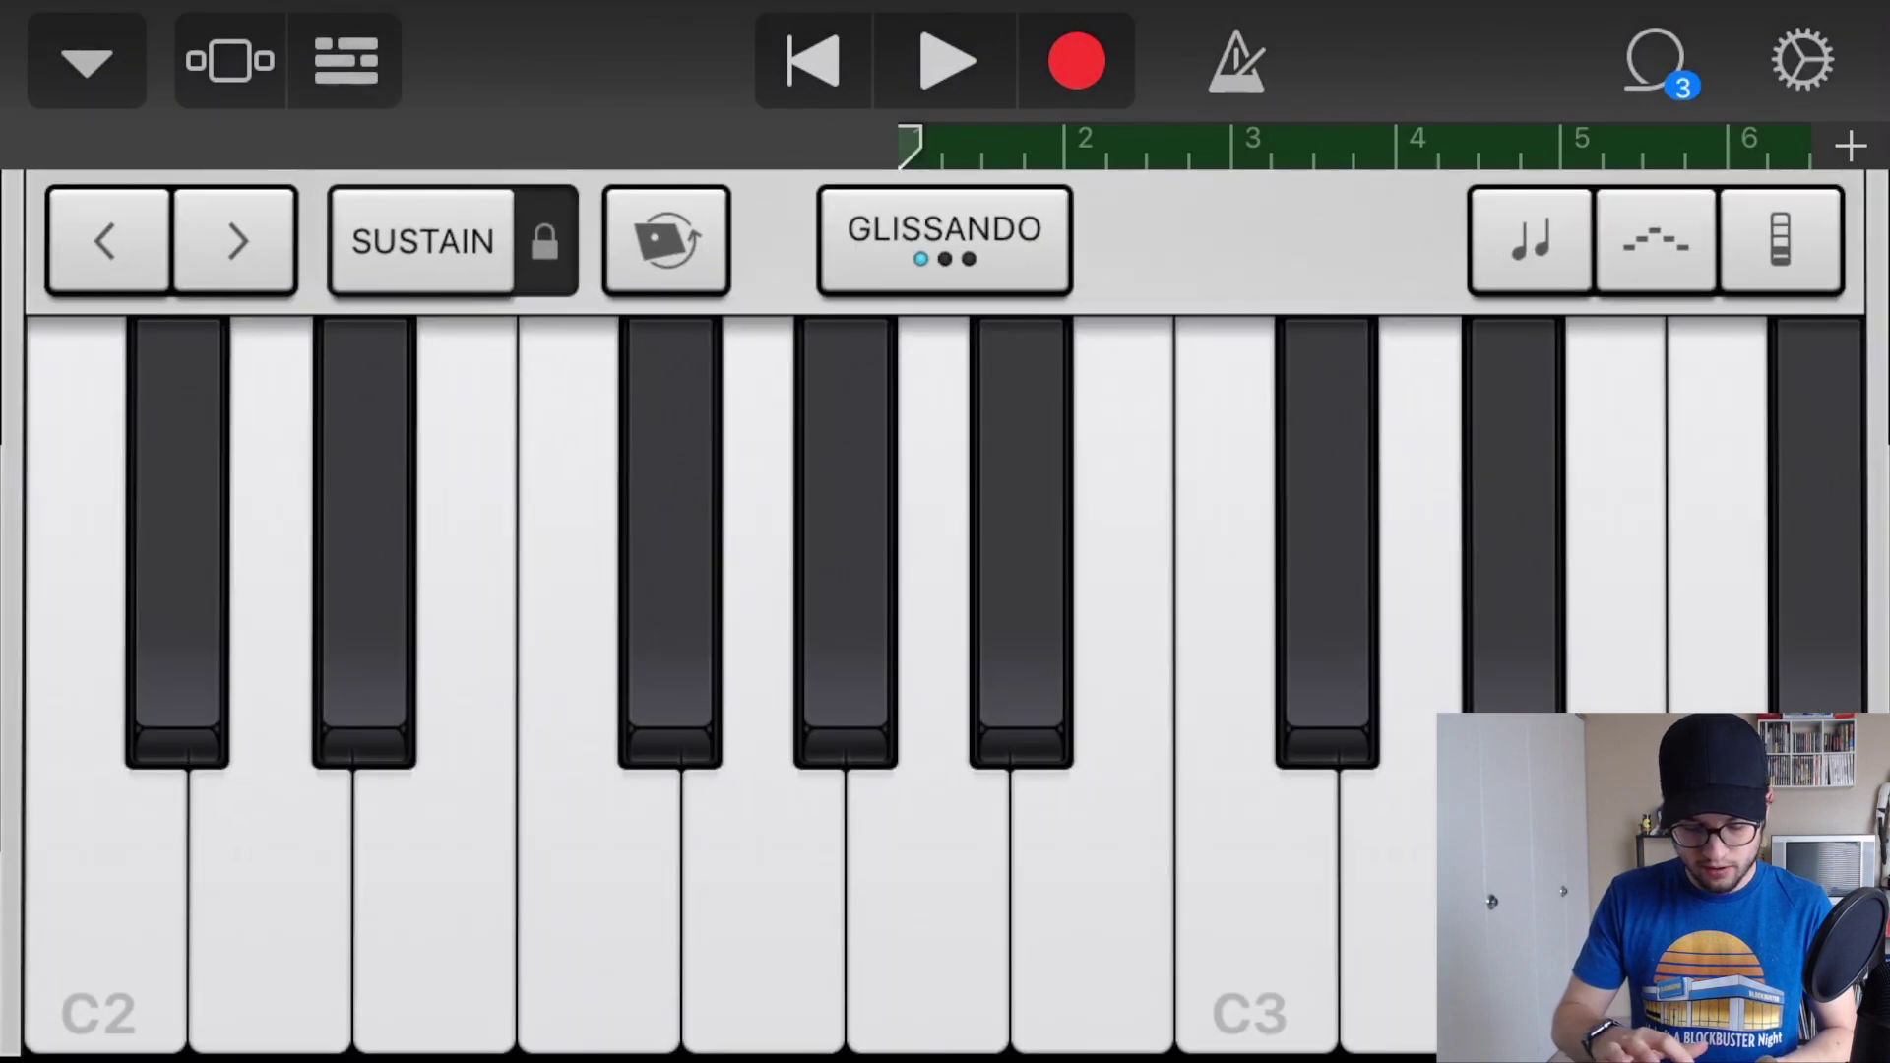
{"action": "left_click", "coordinate": [344, 61]}
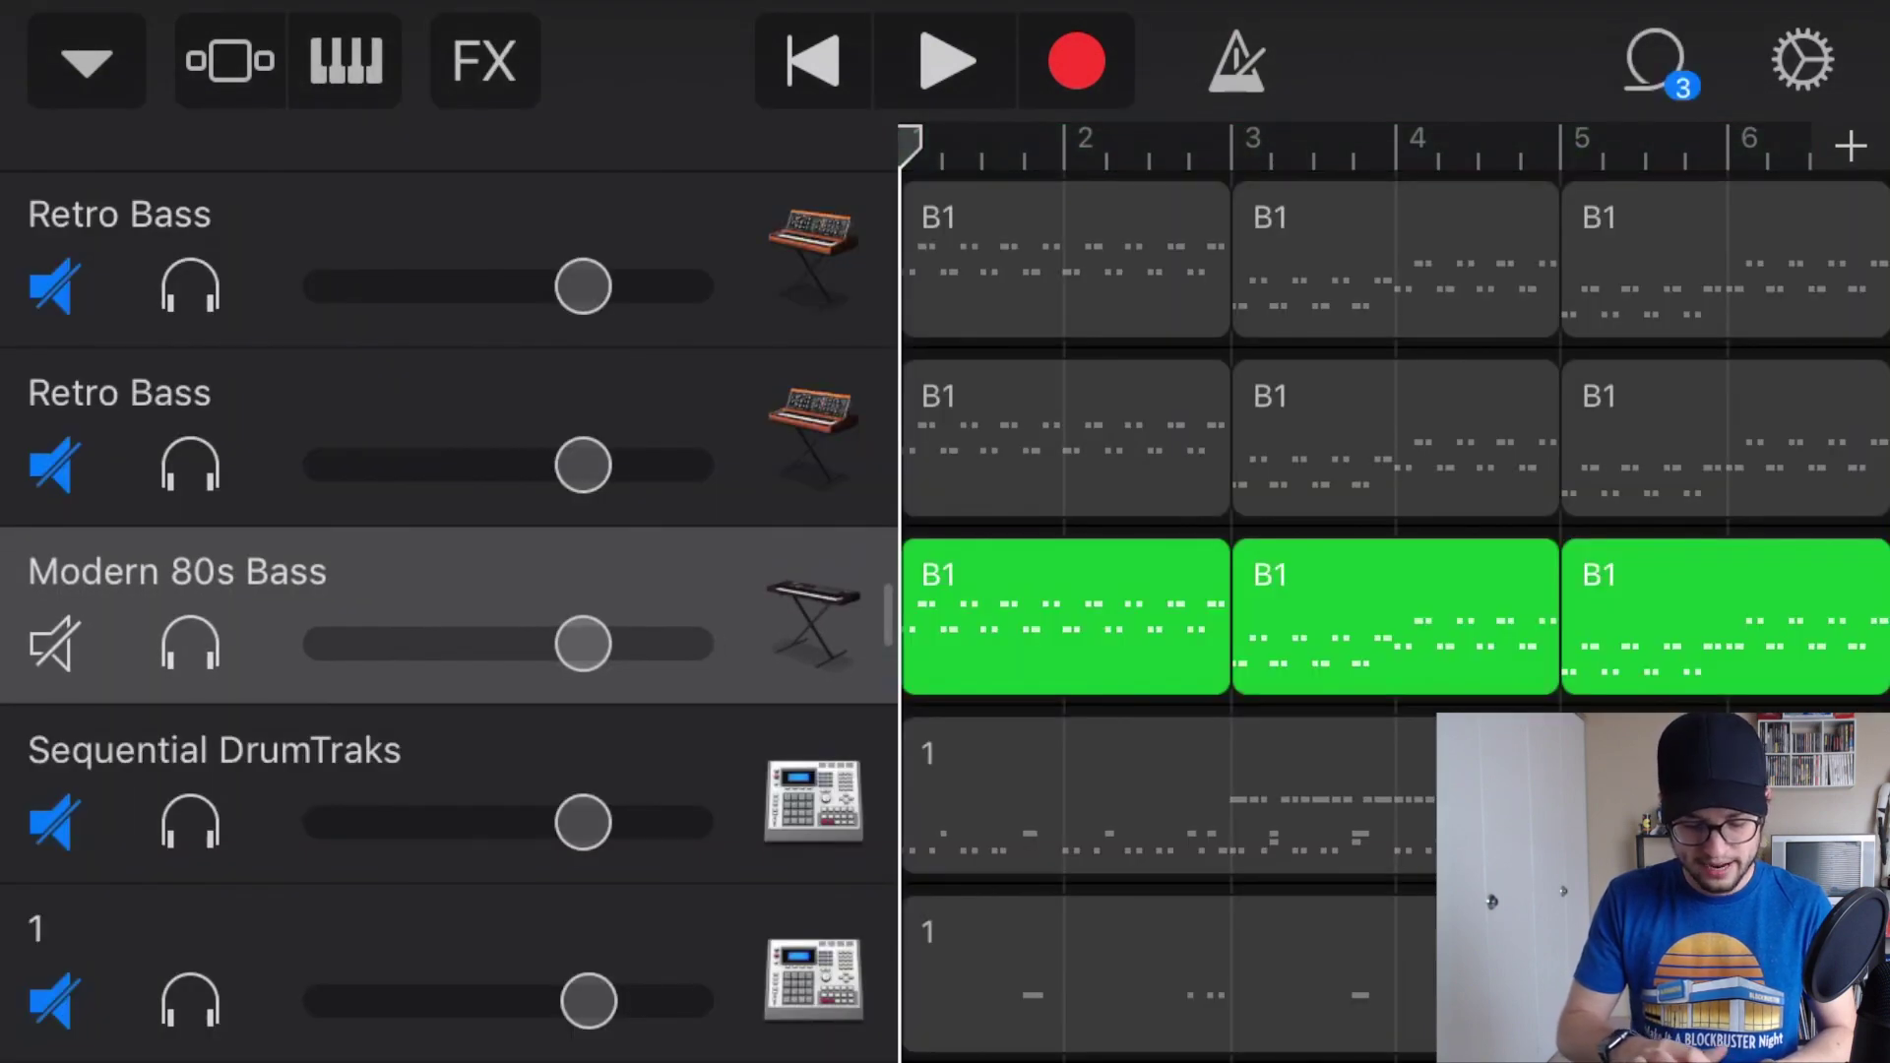
{"action": "left_click", "coordinate": [344, 61]}
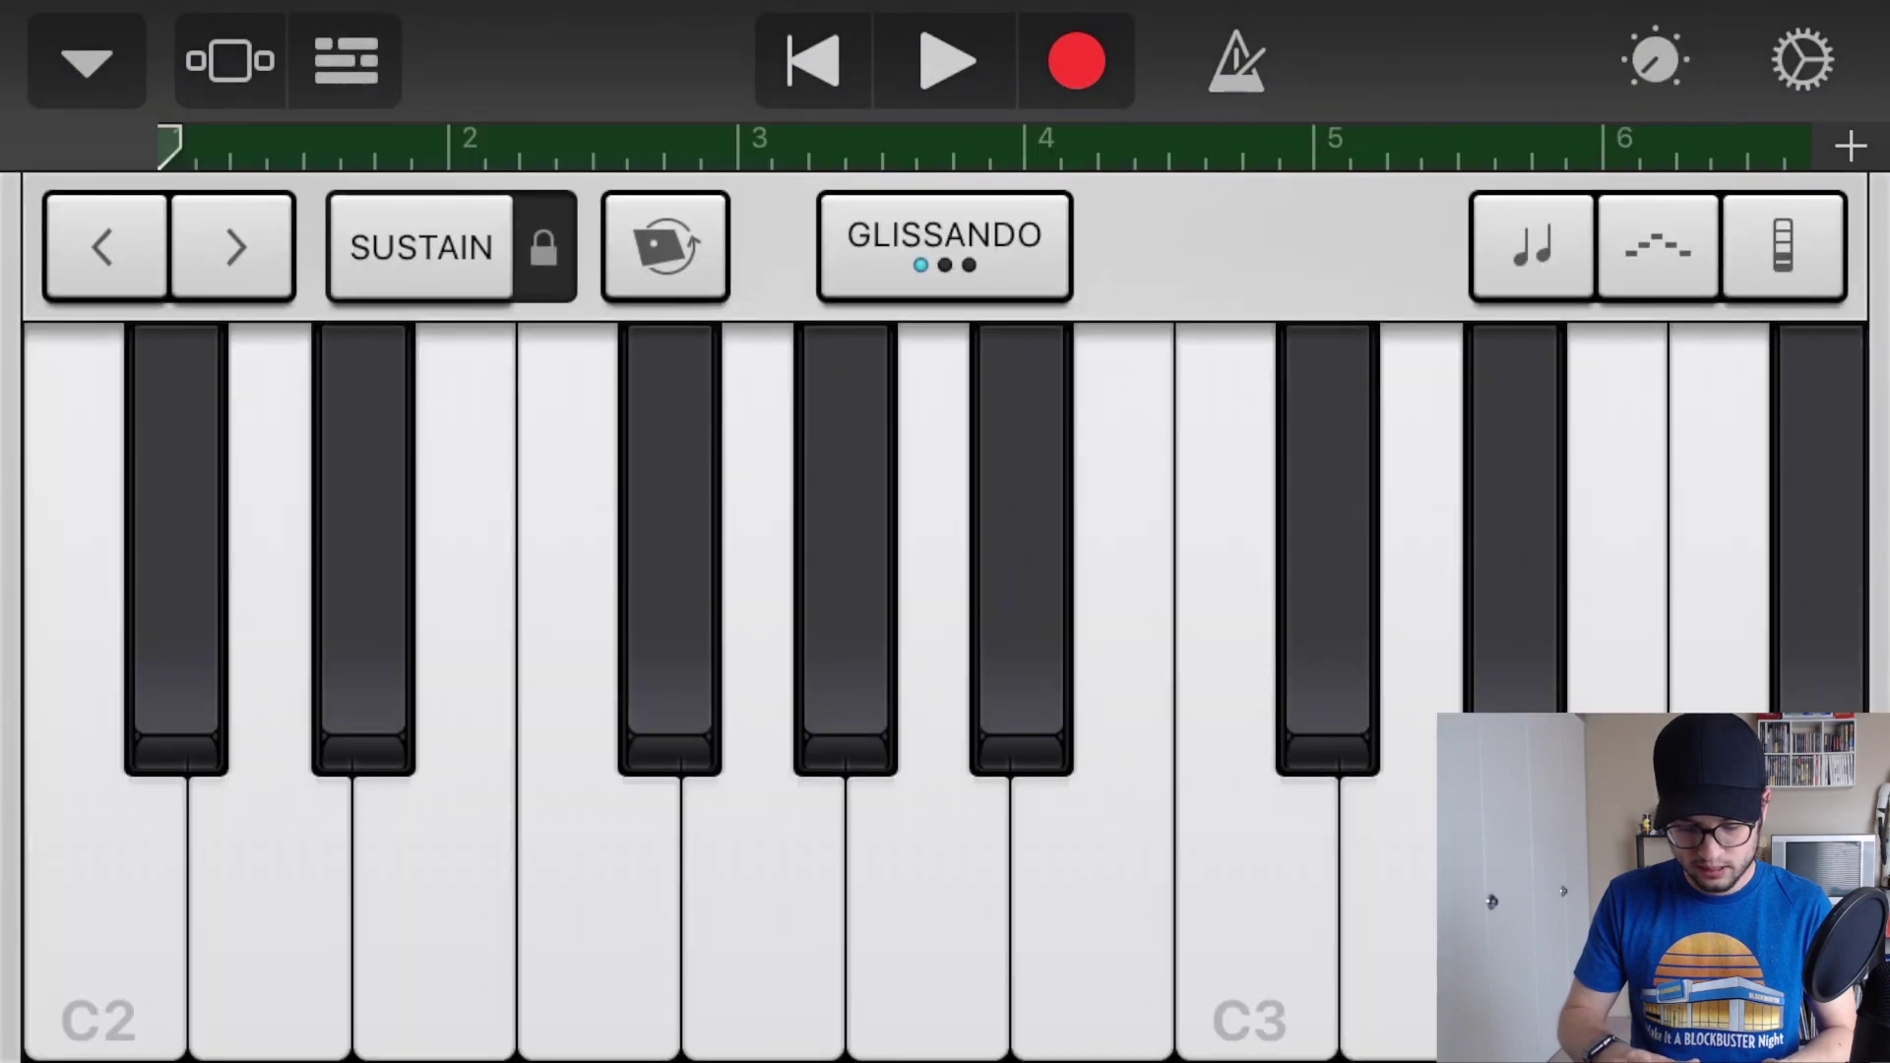
{"action": "left_click", "coordinate": [1653, 61]}
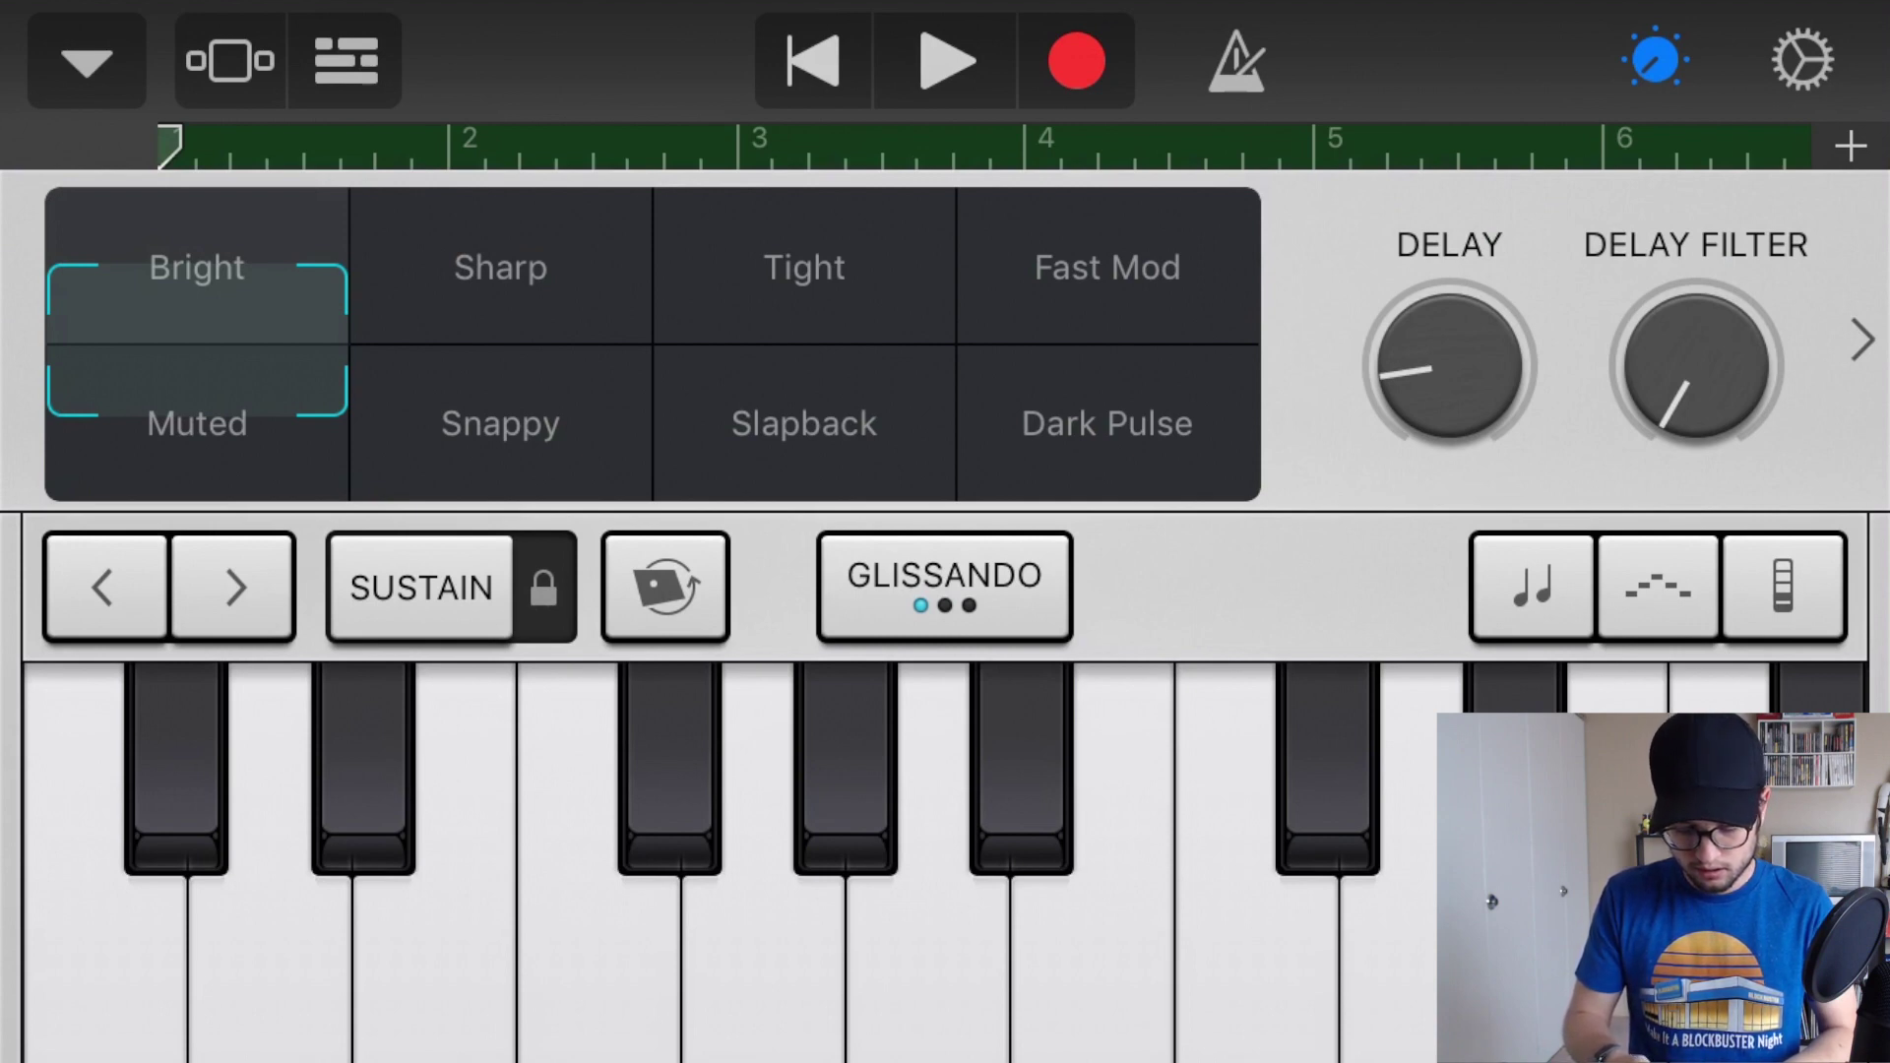
{"action": "left_click", "coordinate": [1861, 340]}
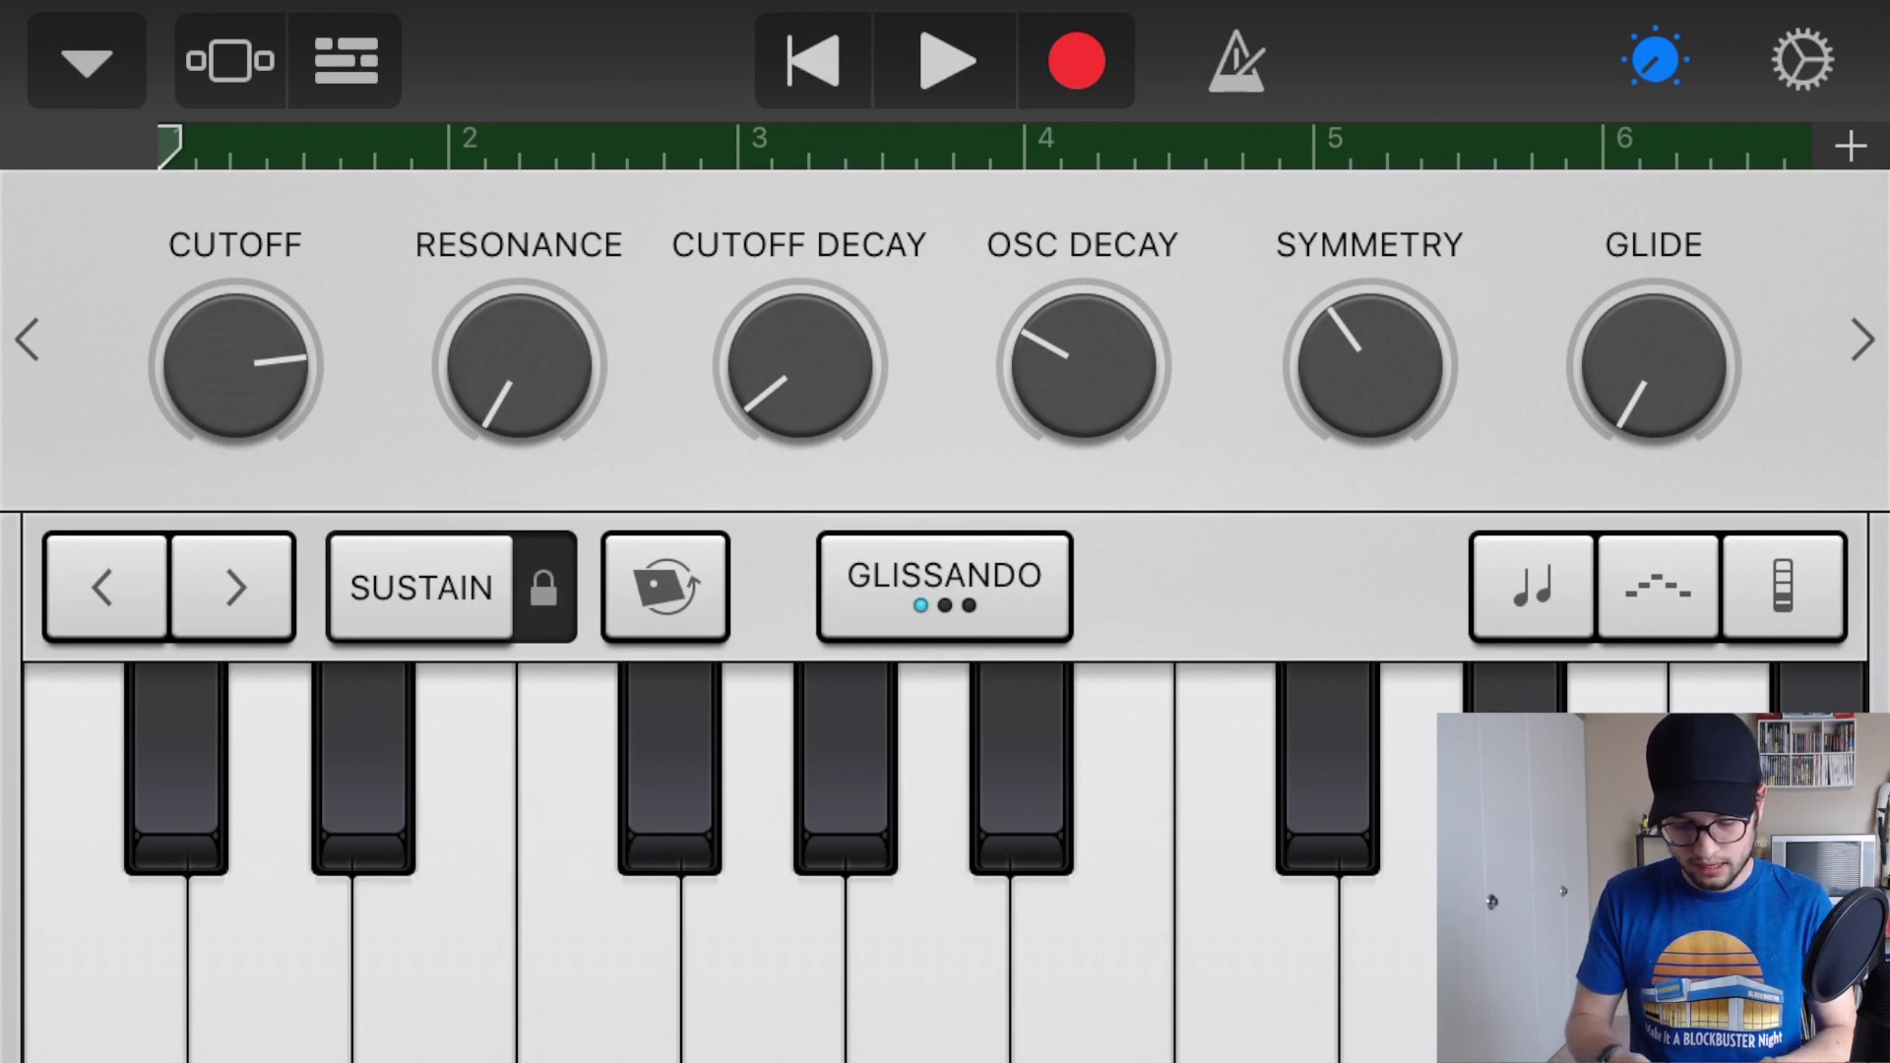
{"action": "left_click", "coordinate": [345, 61]}
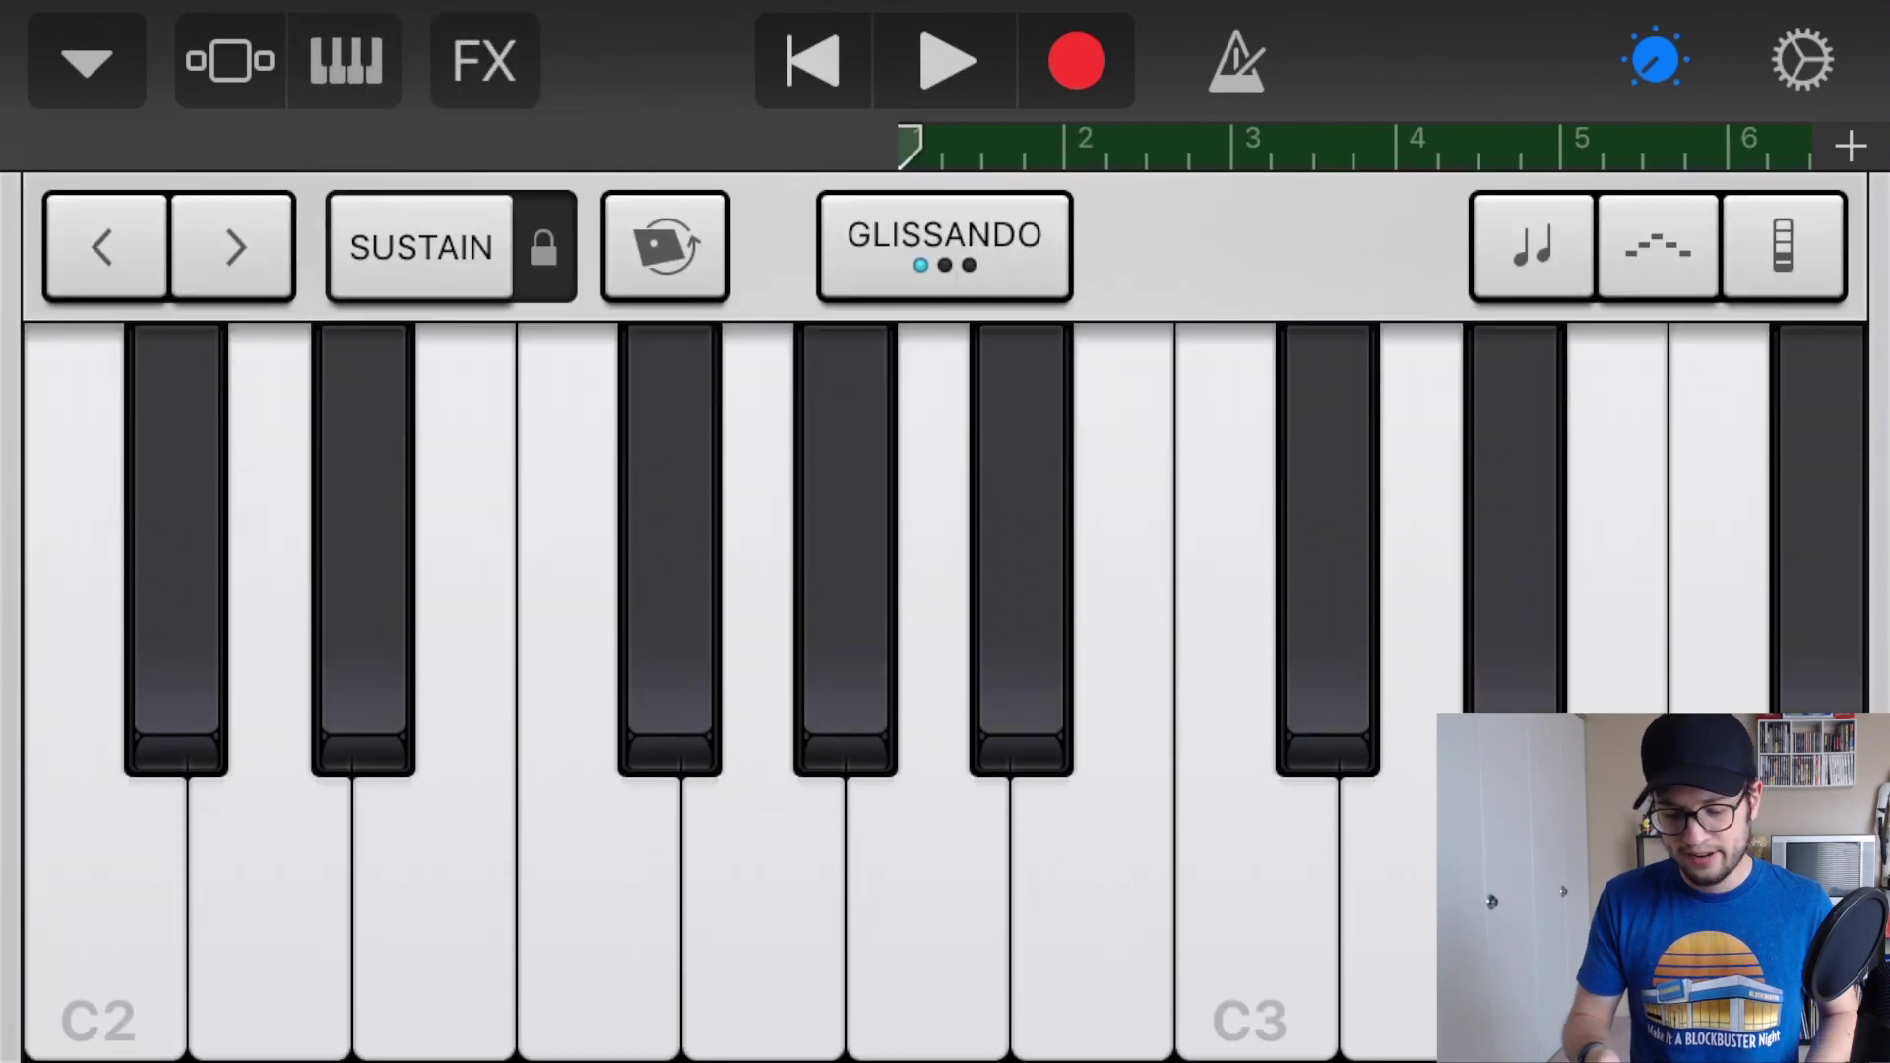
{"action": "left_click", "coordinate": [228, 61]}
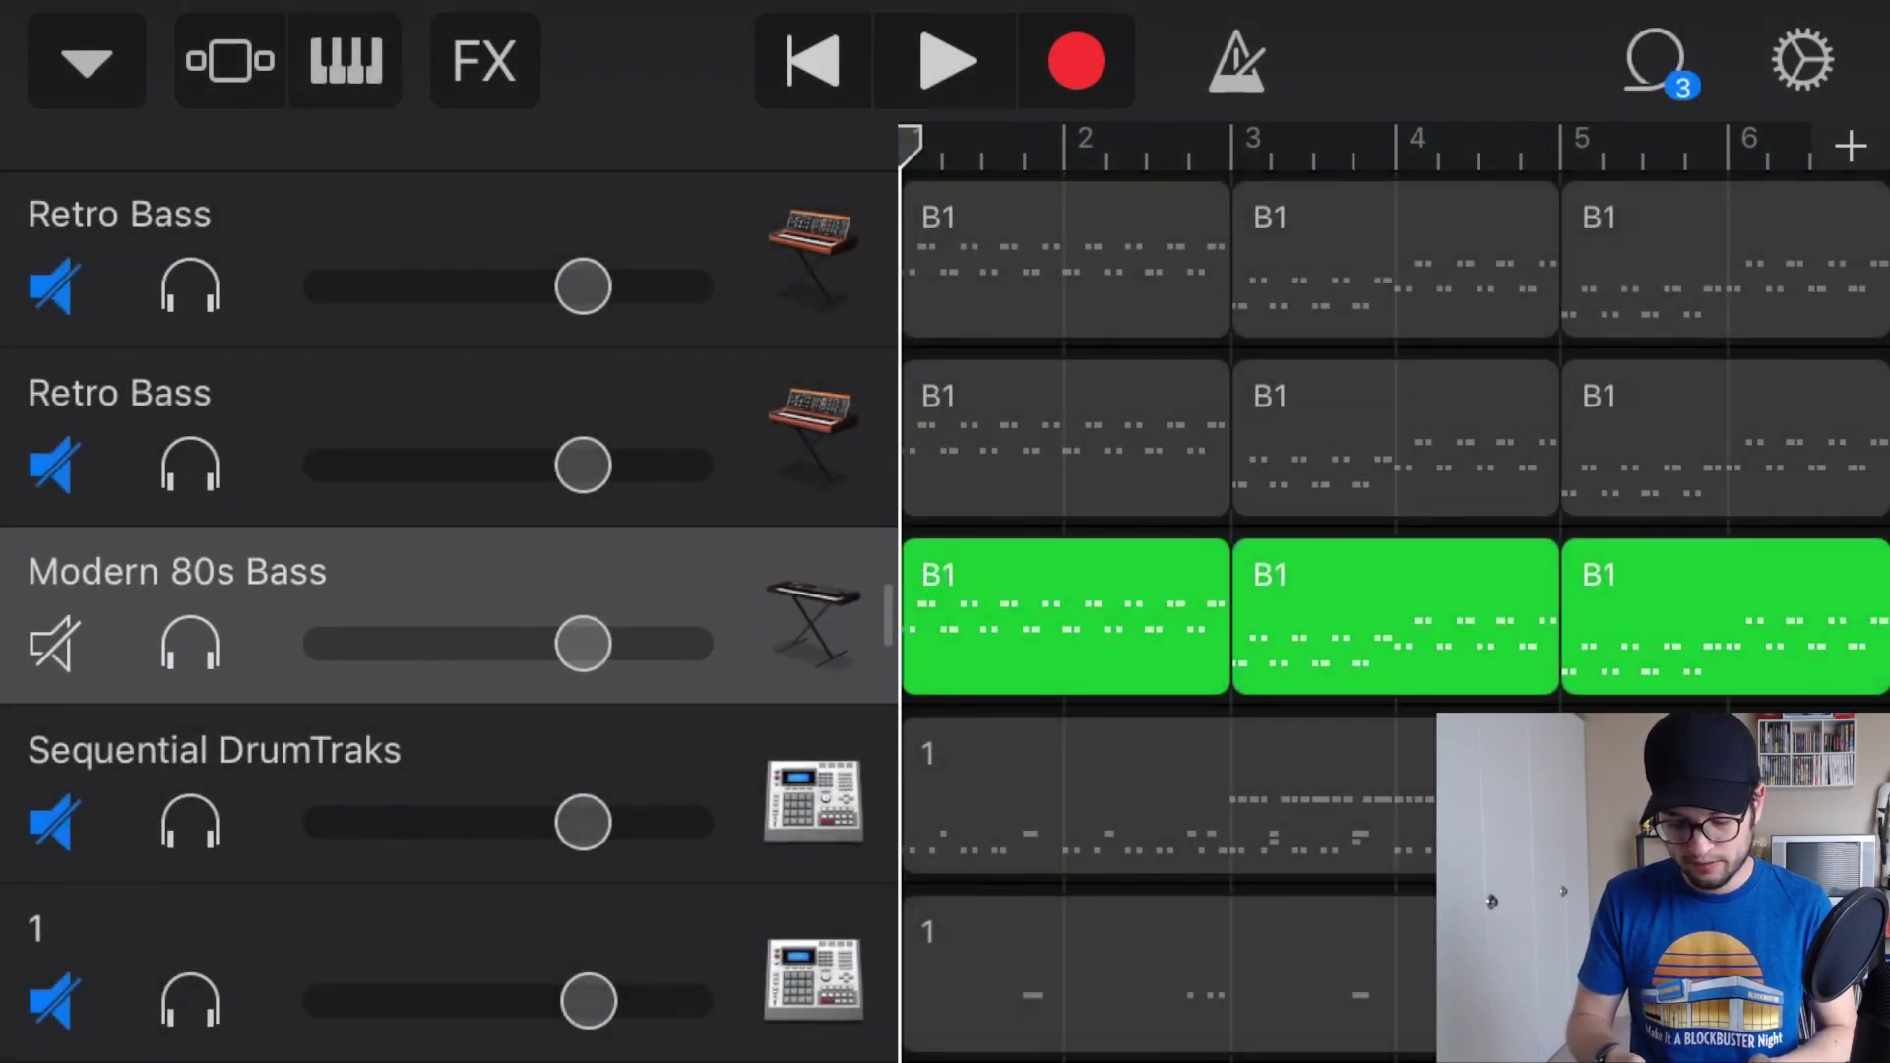
- Scroll the Modern 80s Bass Track Controls to its effects and start playback
{"action": "left_click", "coordinate": [1802, 61]}
{"action": "left_click", "coordinate": [1563, 203]}
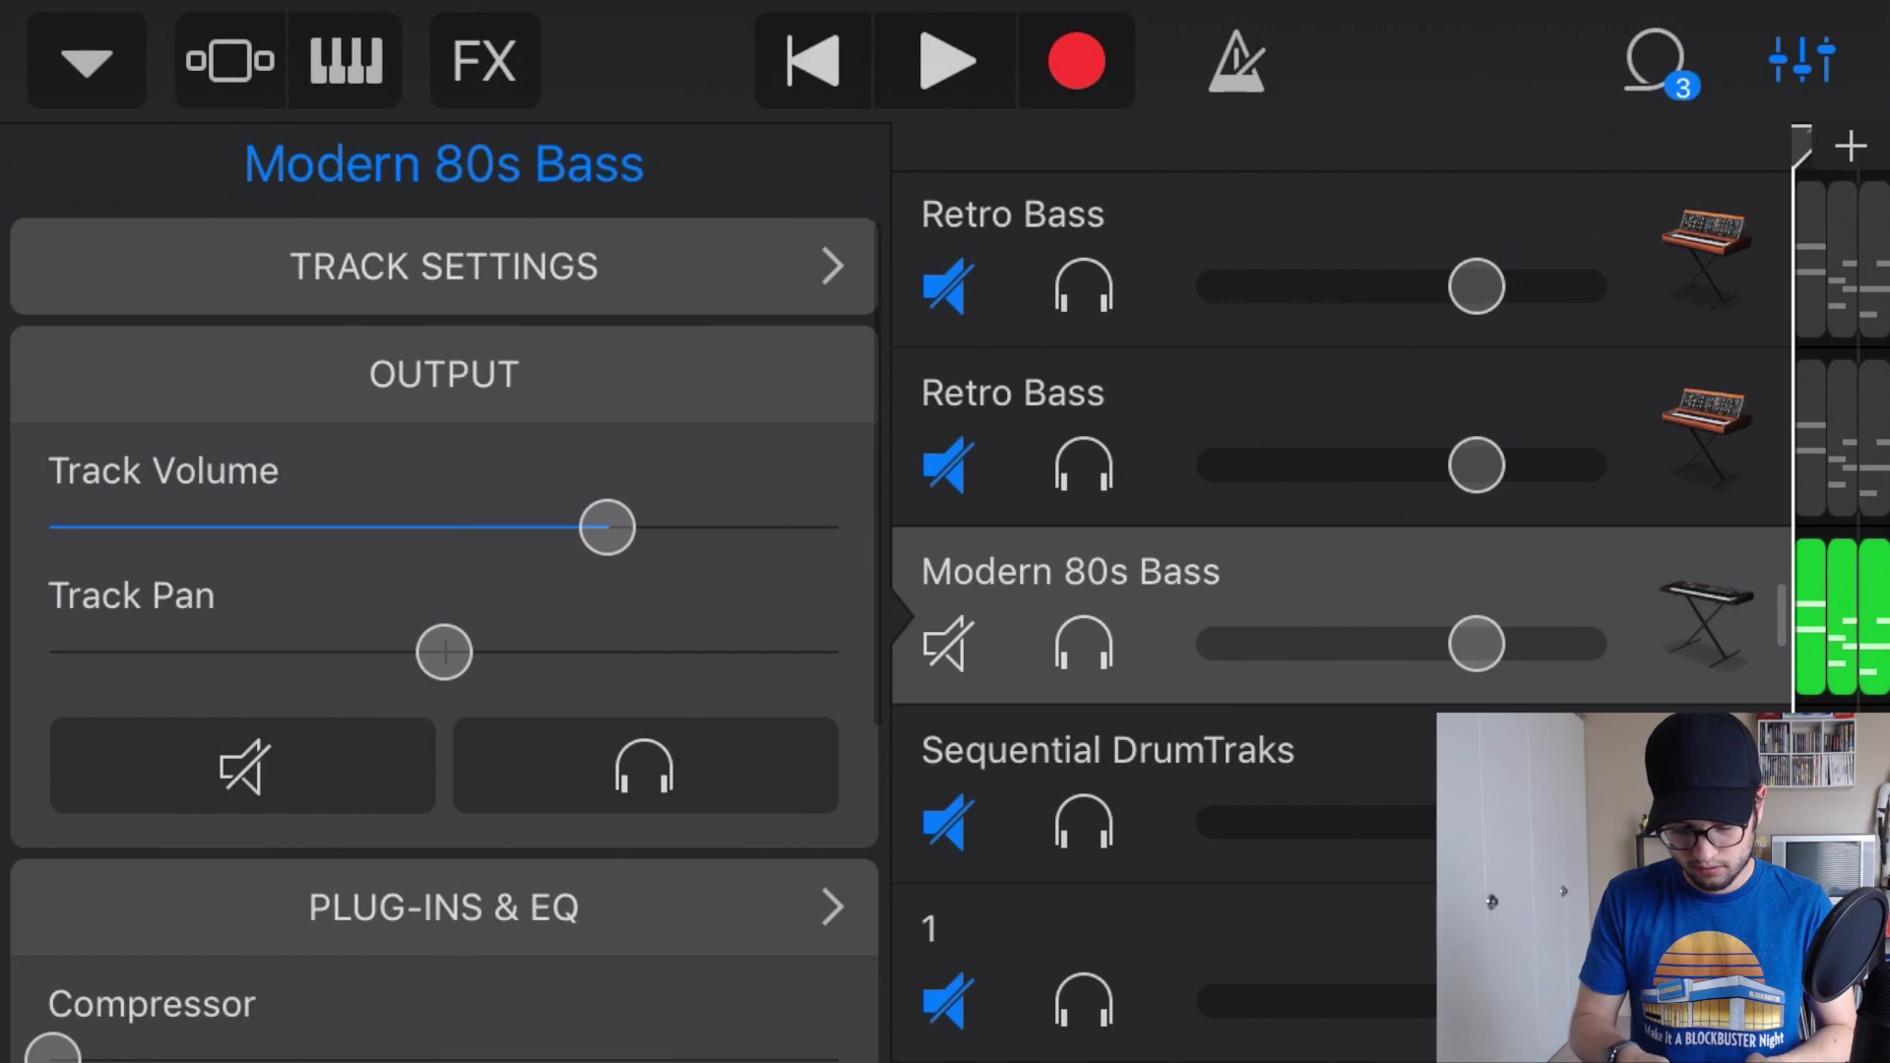
{"action": "scroll", "coordinate": [443, 590], "scroll_direction": "down", "scroll_amount": 5}
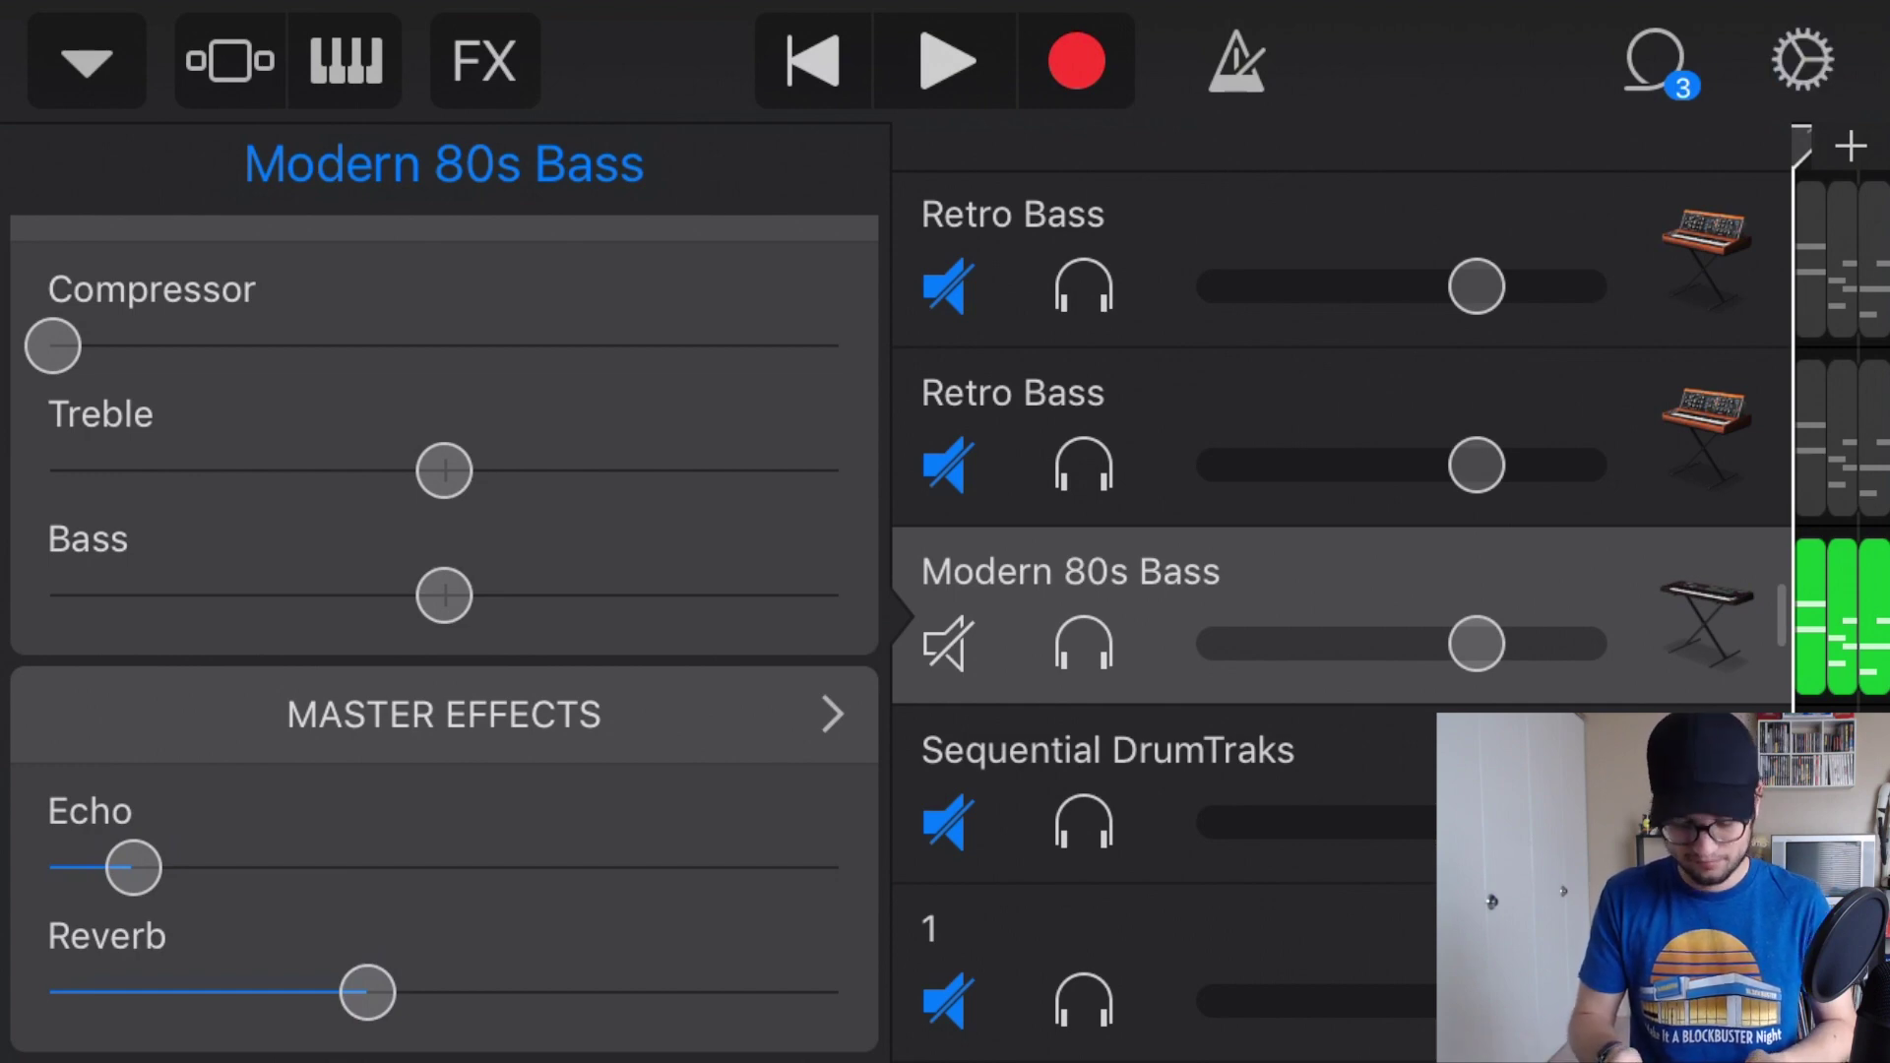
{"action": "key", "text": "space"}
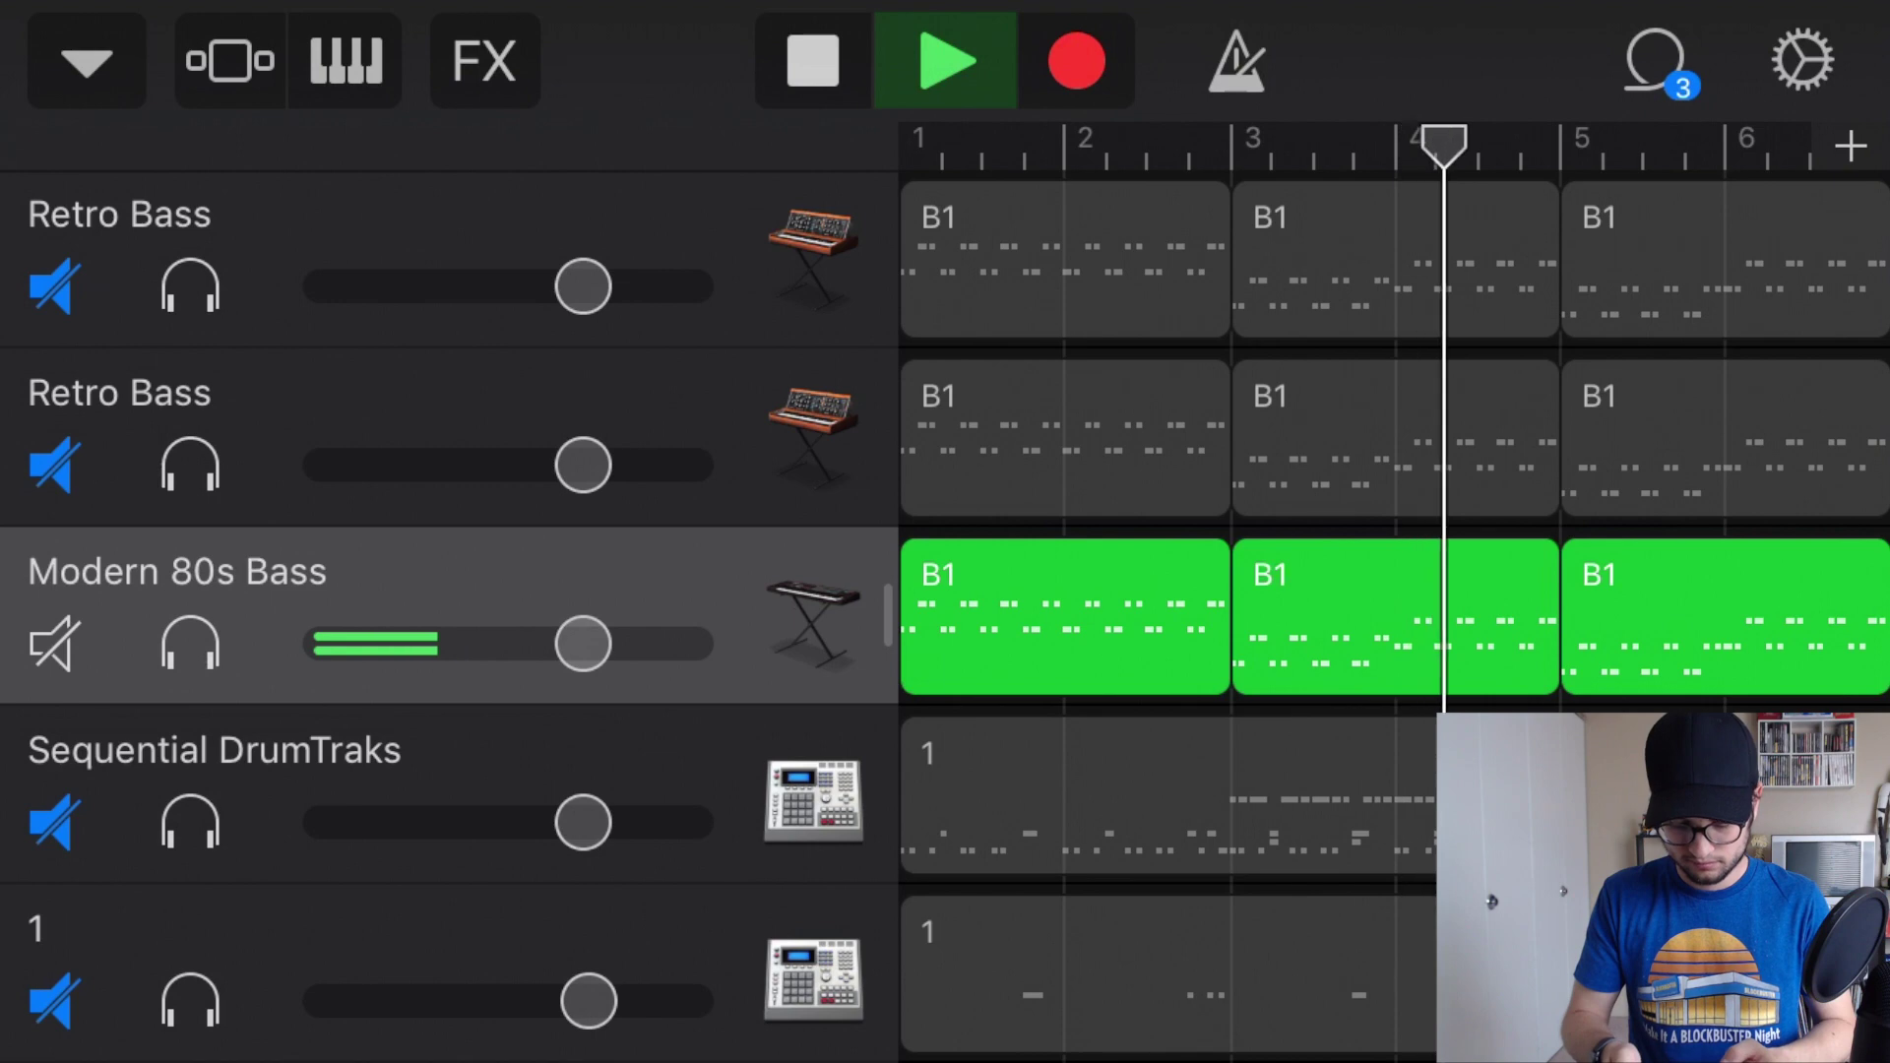
- Stop the song, return the playhead to bar 1, and replay Modern 80s Bass
{"action": "key", "text": "space"}
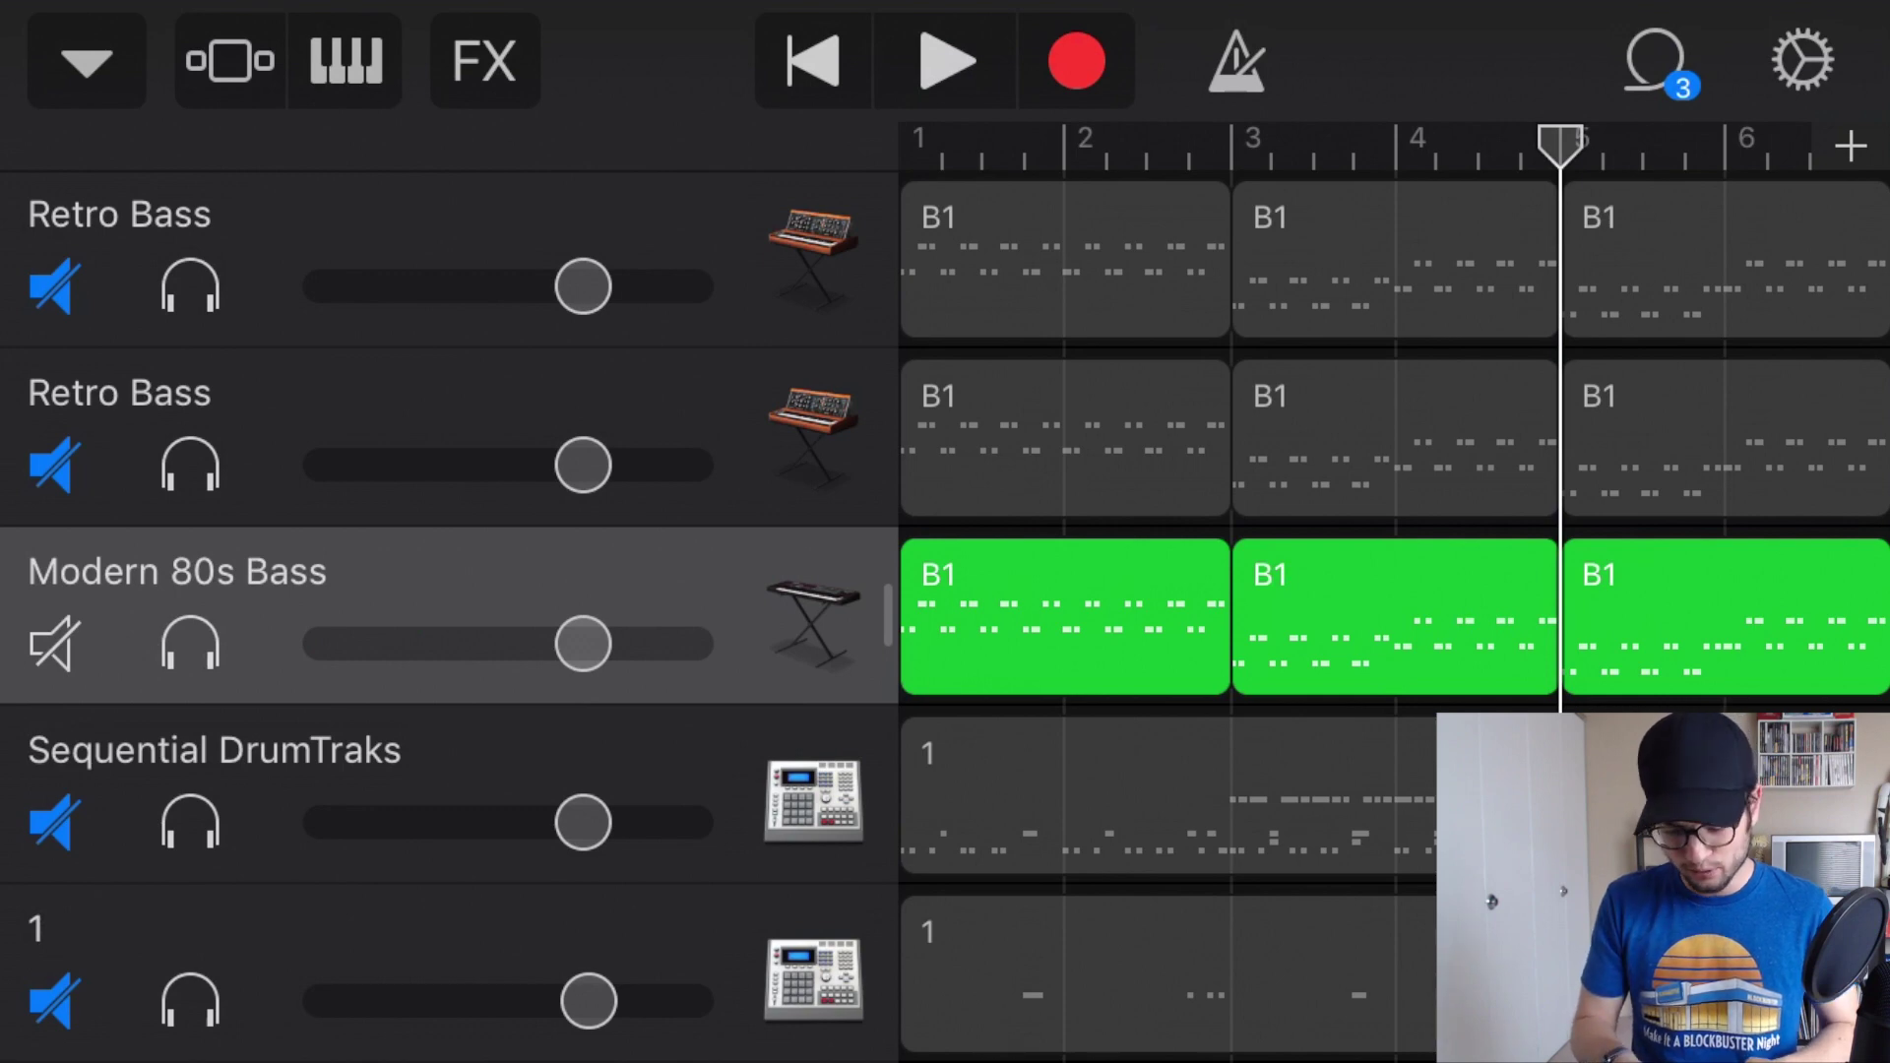
{"action": "key", "text": "Return"}
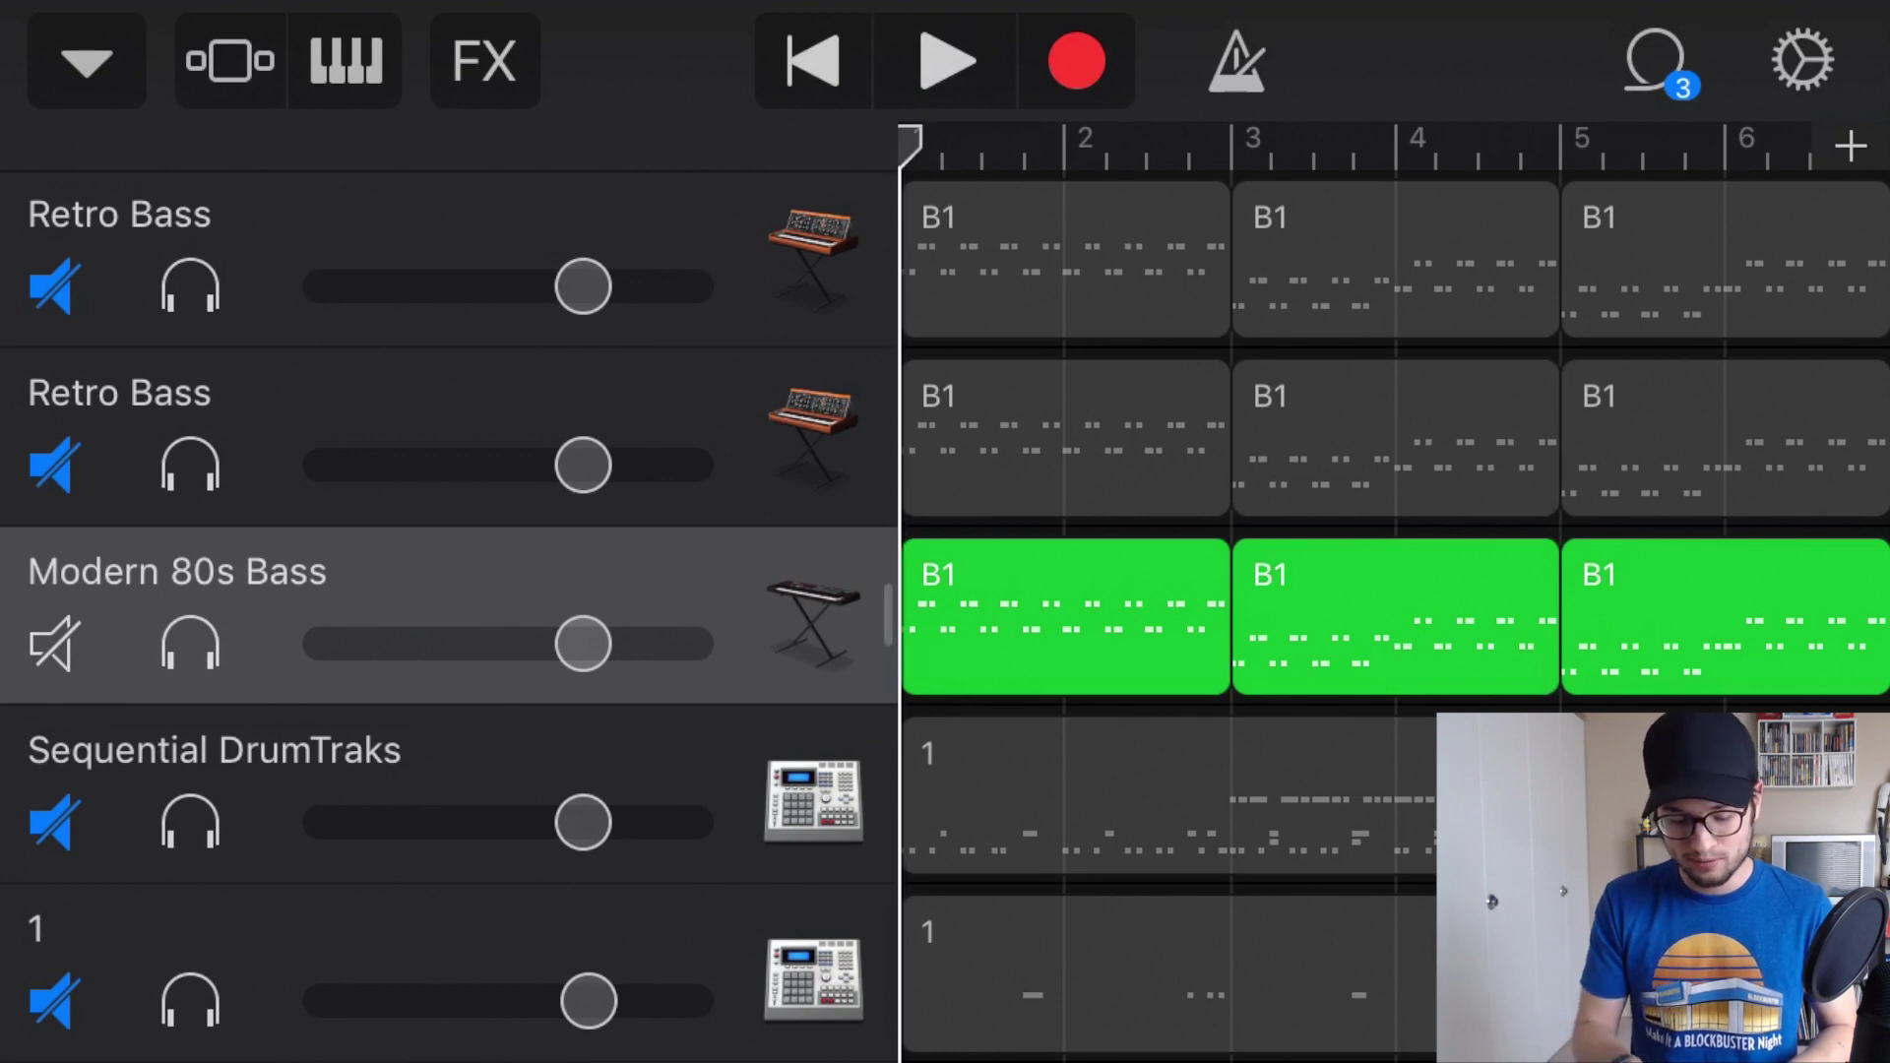
{"action": "key", "text": "space"}
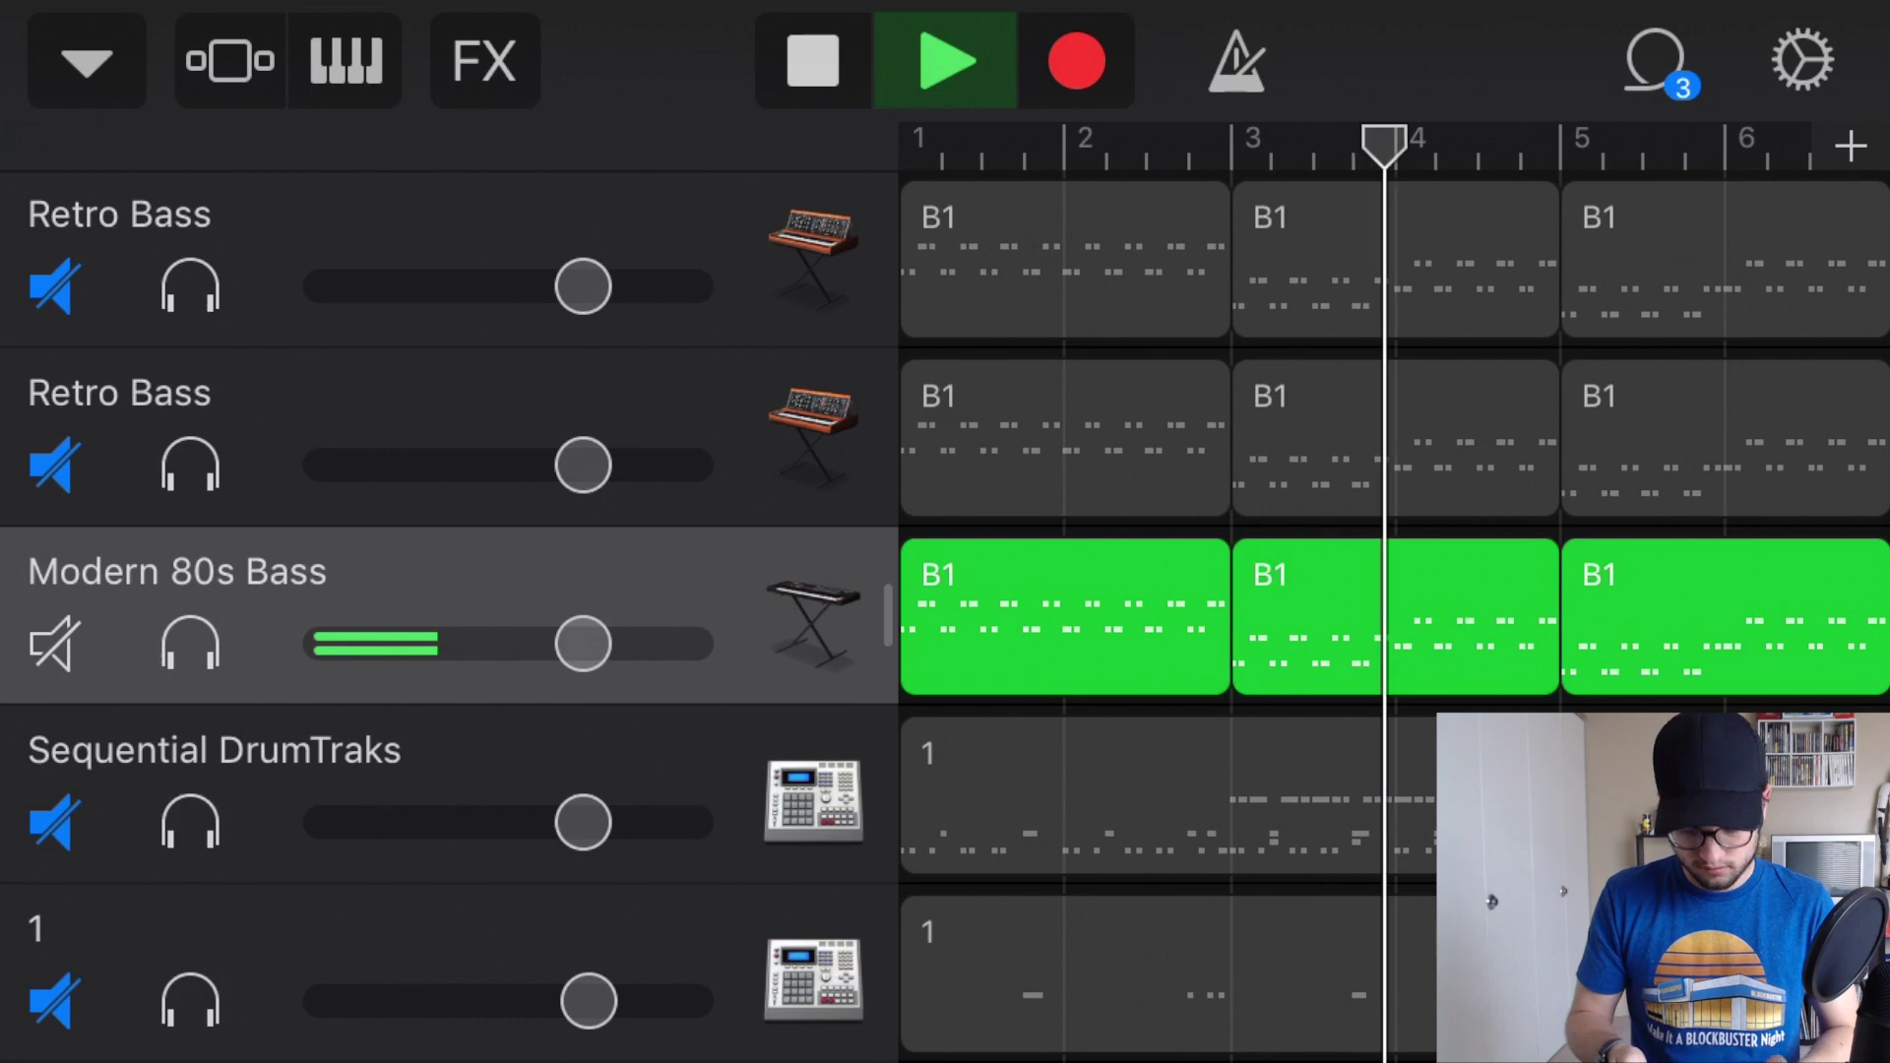
- Unmute both Retro Bass tracks, mute Modern 80s Bass, toggle the second Retro Bass, and stop
{"action": "left_click", "coordinate": [51, 465]}
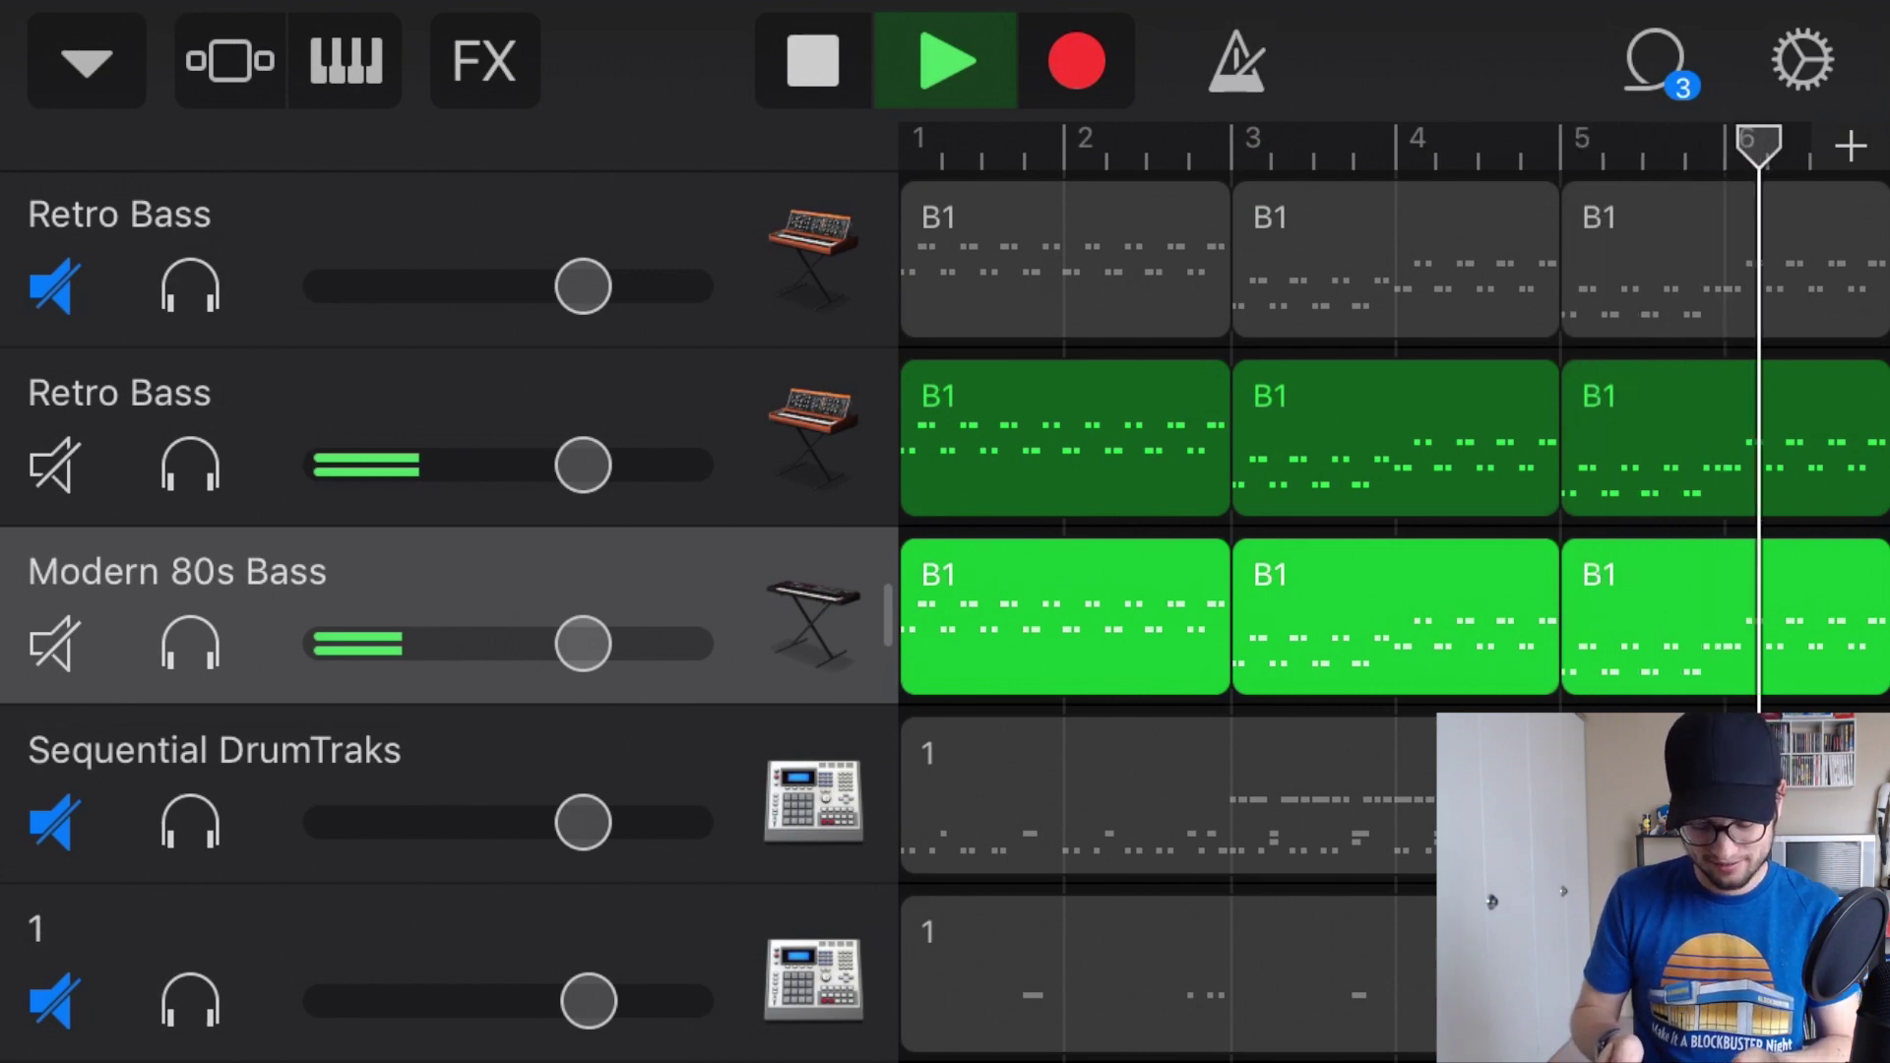
{"action": "left_click", "coordinate": [54, 286]}
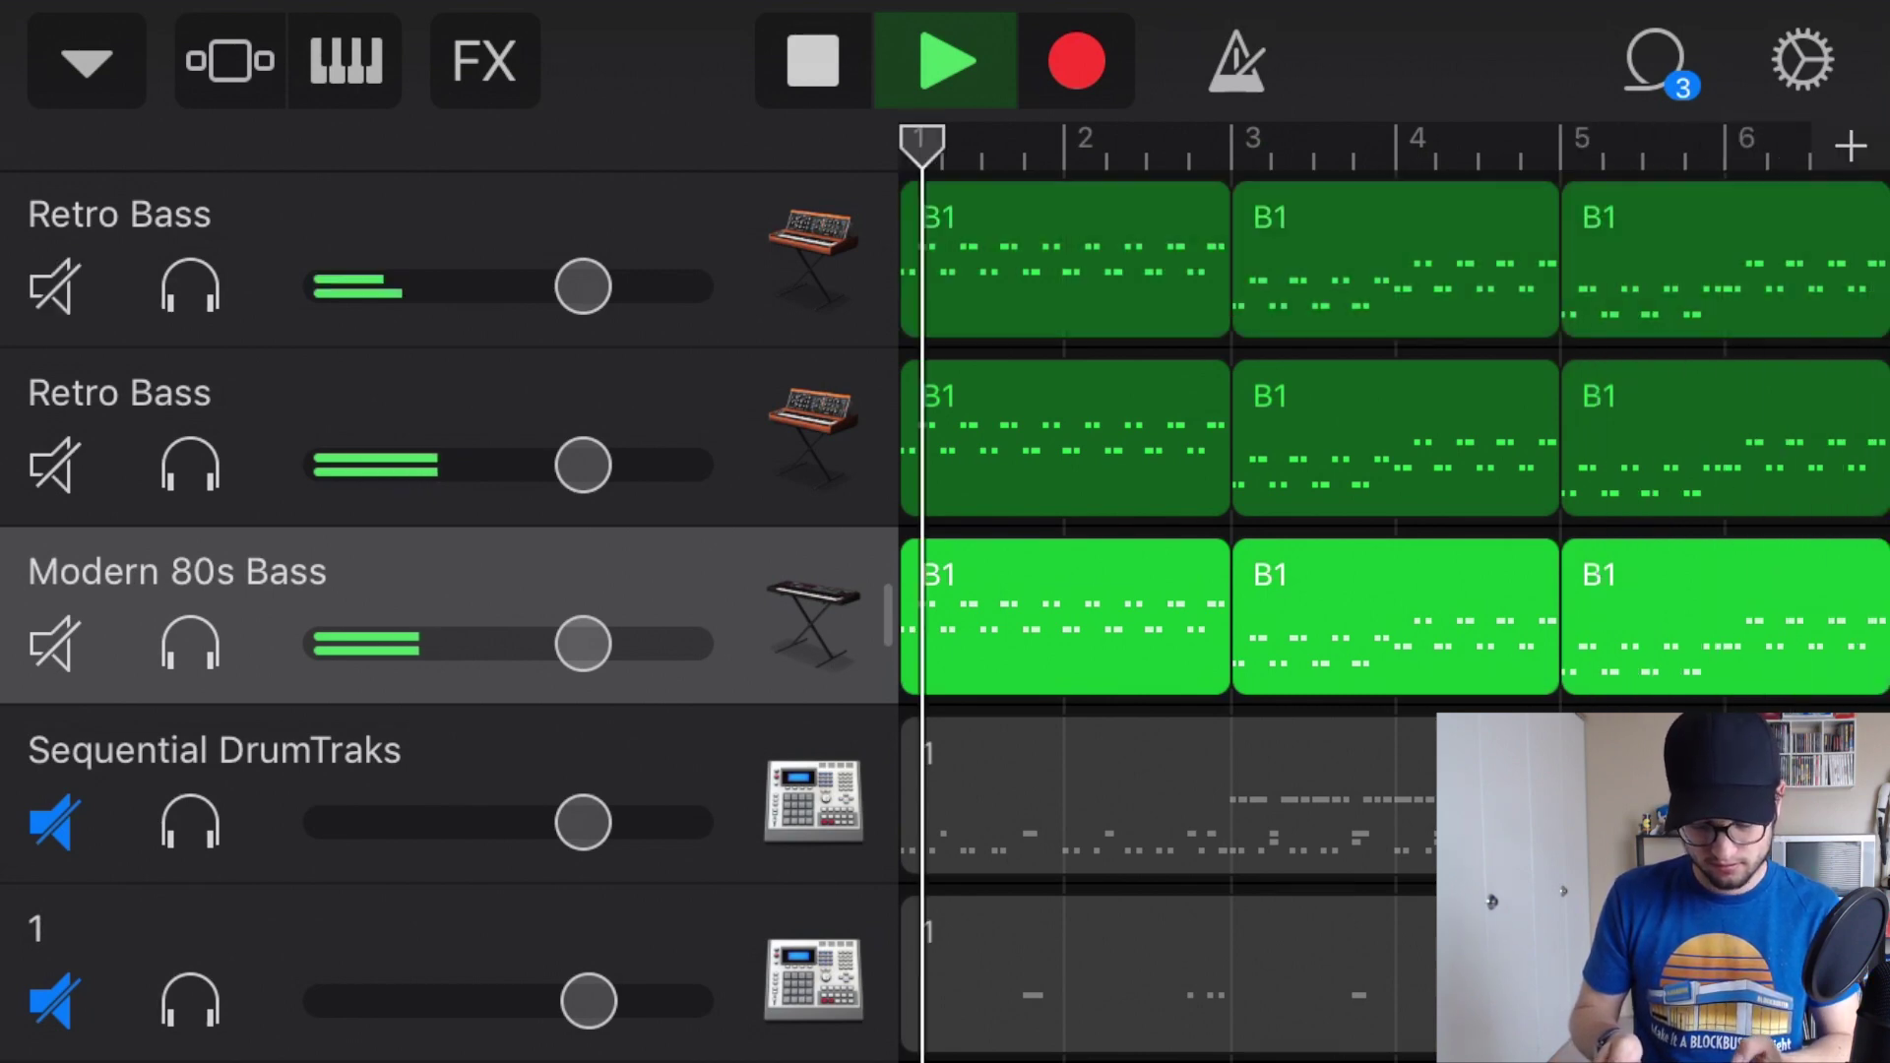
{"action": "left_click", "coordinate": [54, 643]}
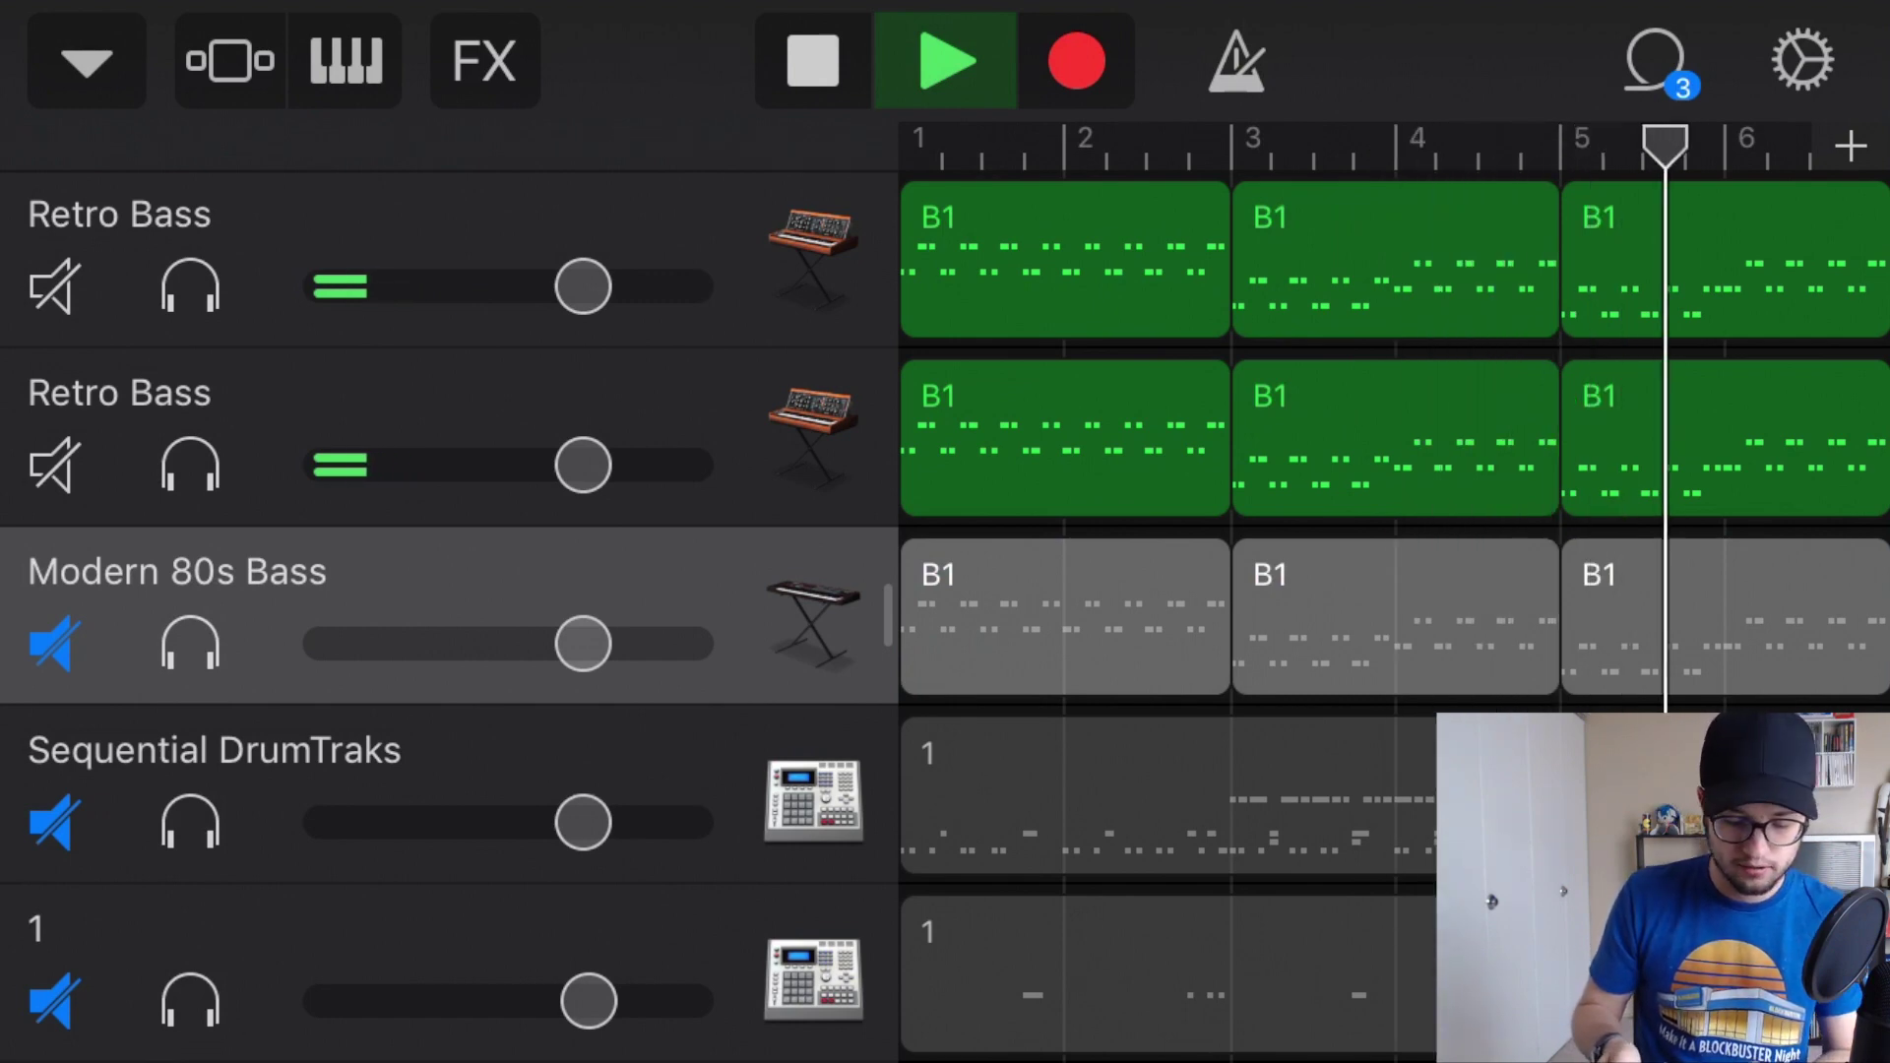
{"action": "left_click", "coordinate": [51, 465]}
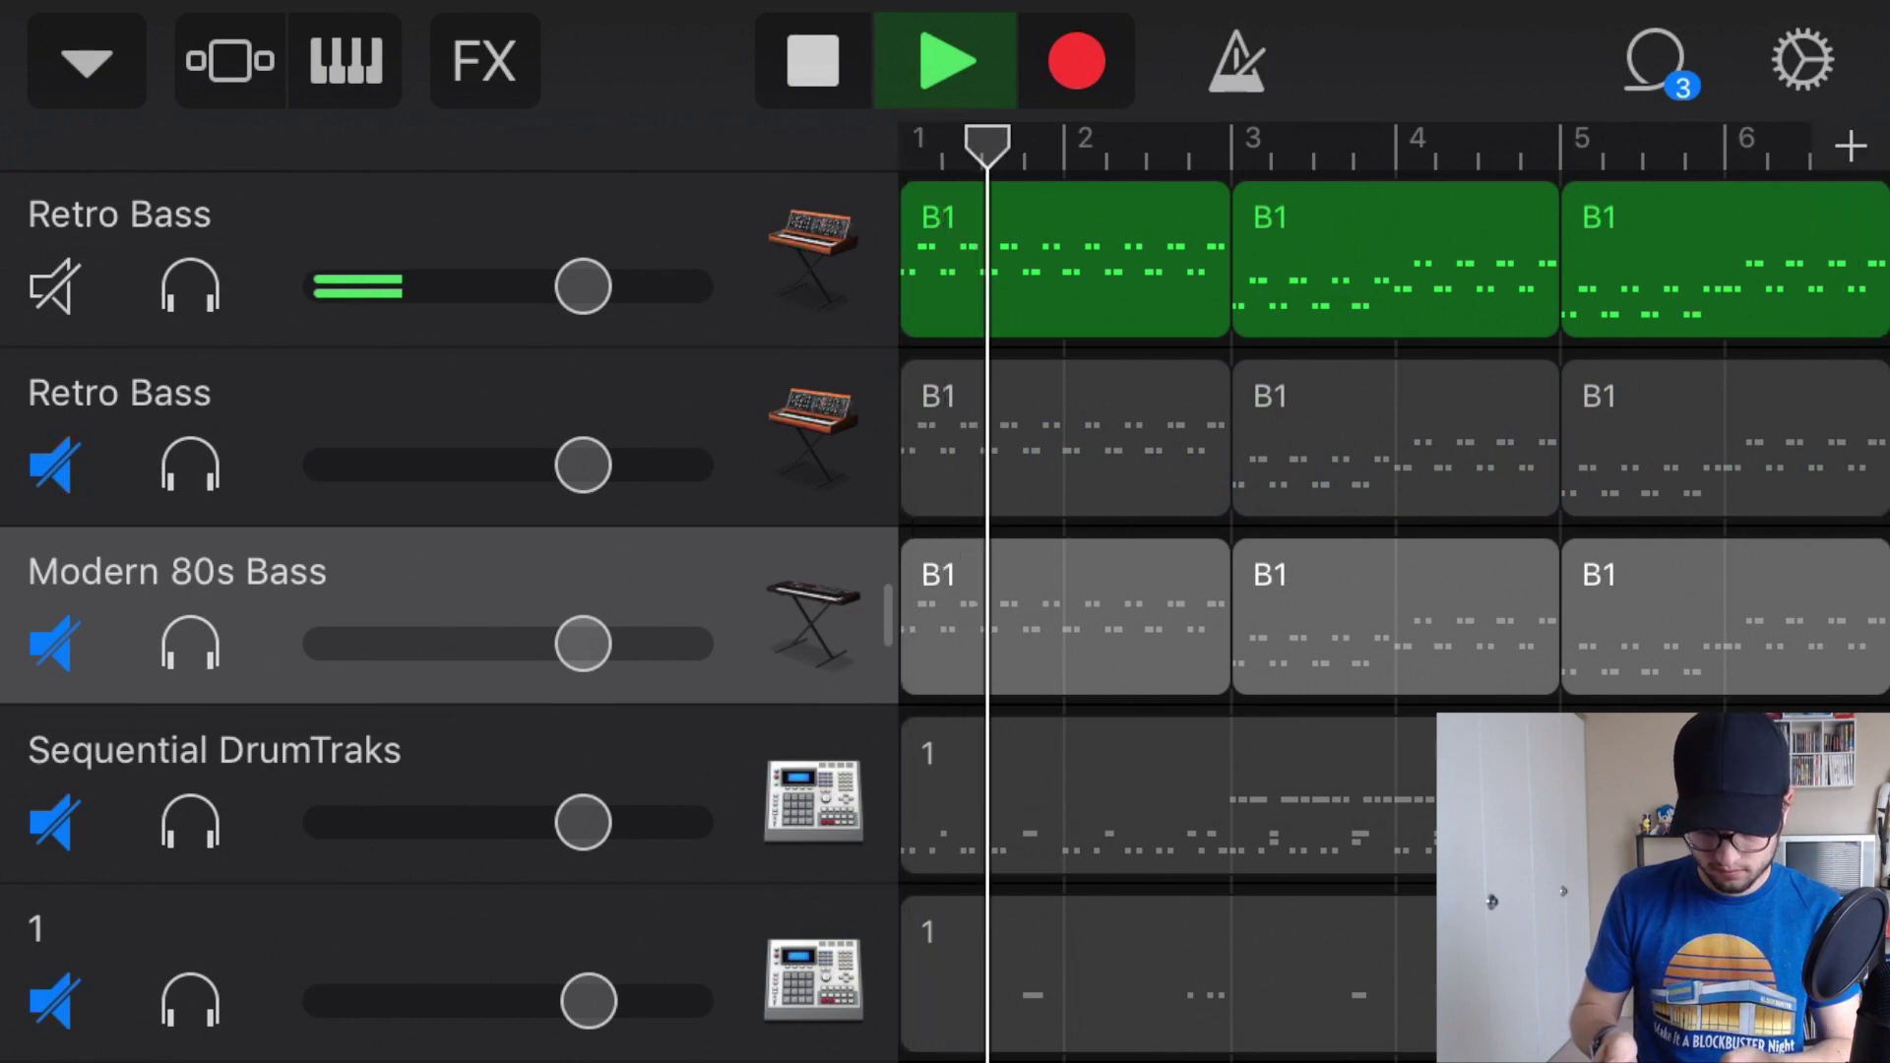
{"action": "left_click", "coordinate": [51, 464]}
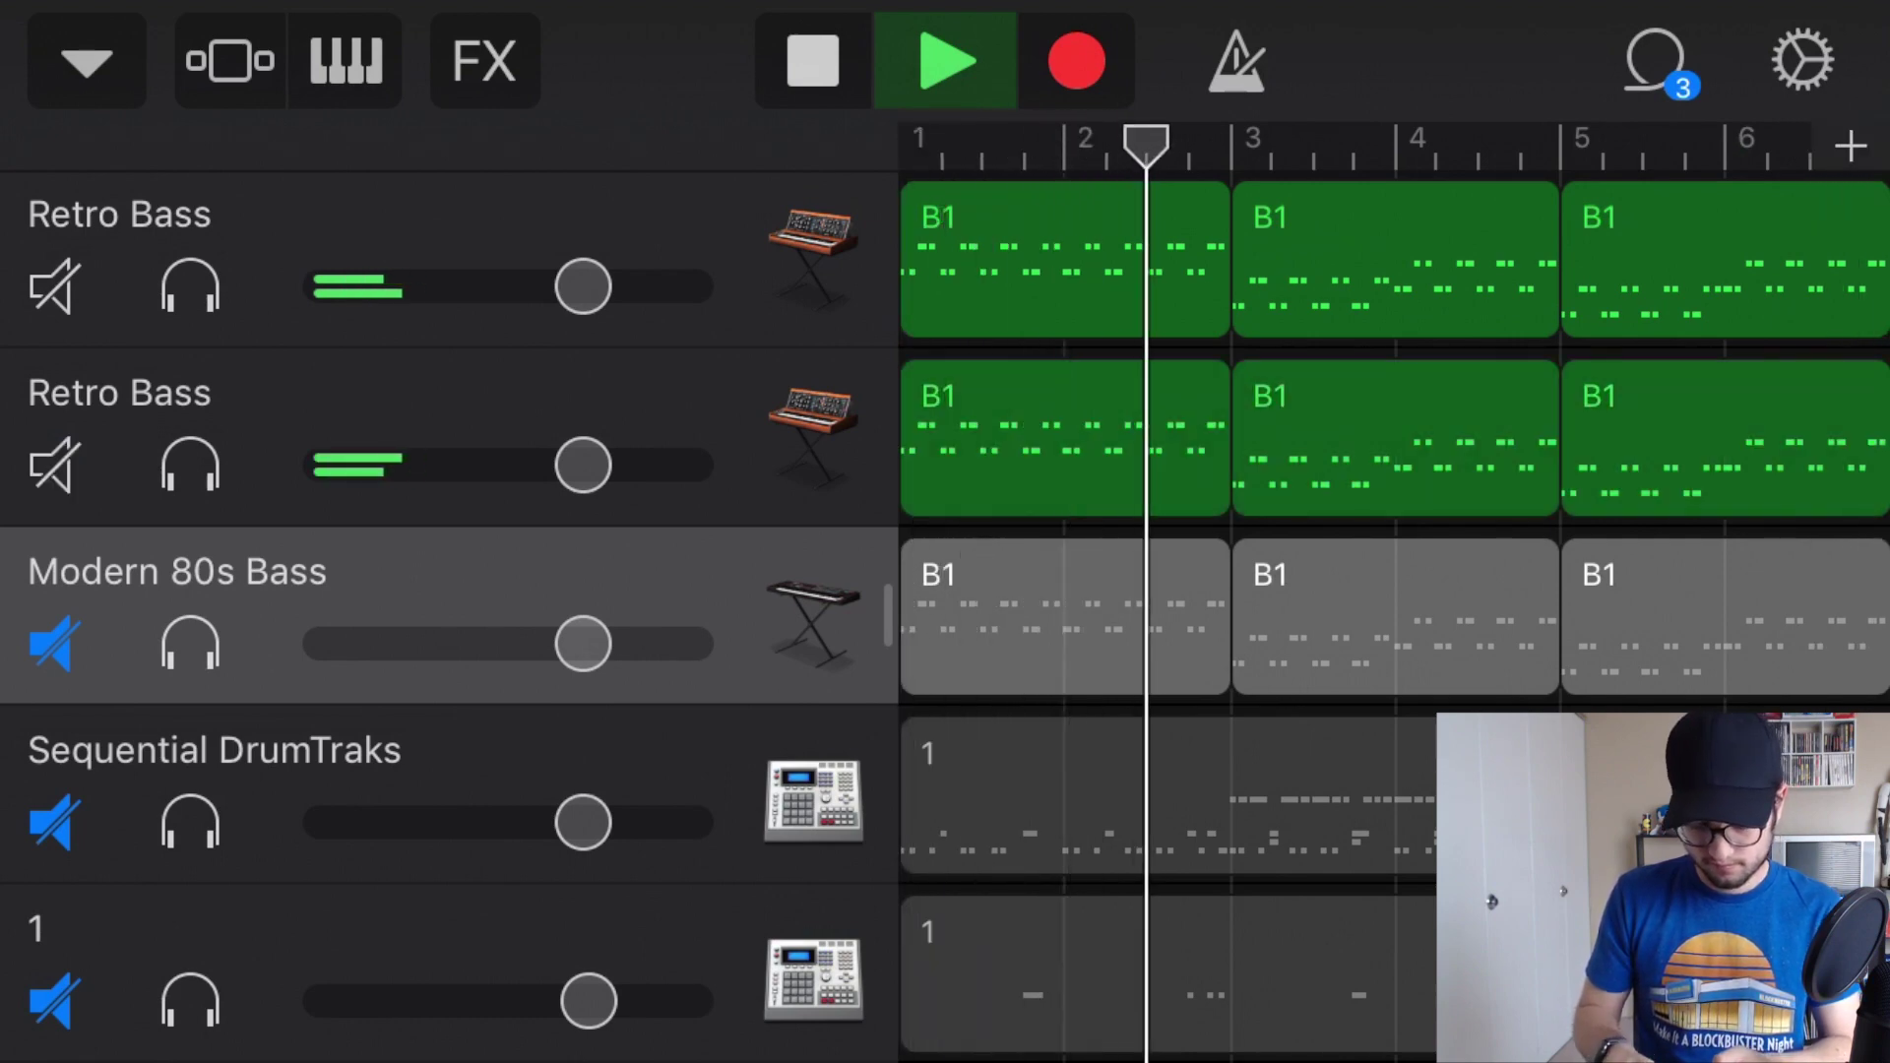
{"action": "left_click", "coordinate": [812, 61]}
- Collapse and re-expand the track headers, then mute the second Retro Bass
{"action": "left_click_drag", "start_coordinate": [590, 610], "coordinate": [147, 610]}
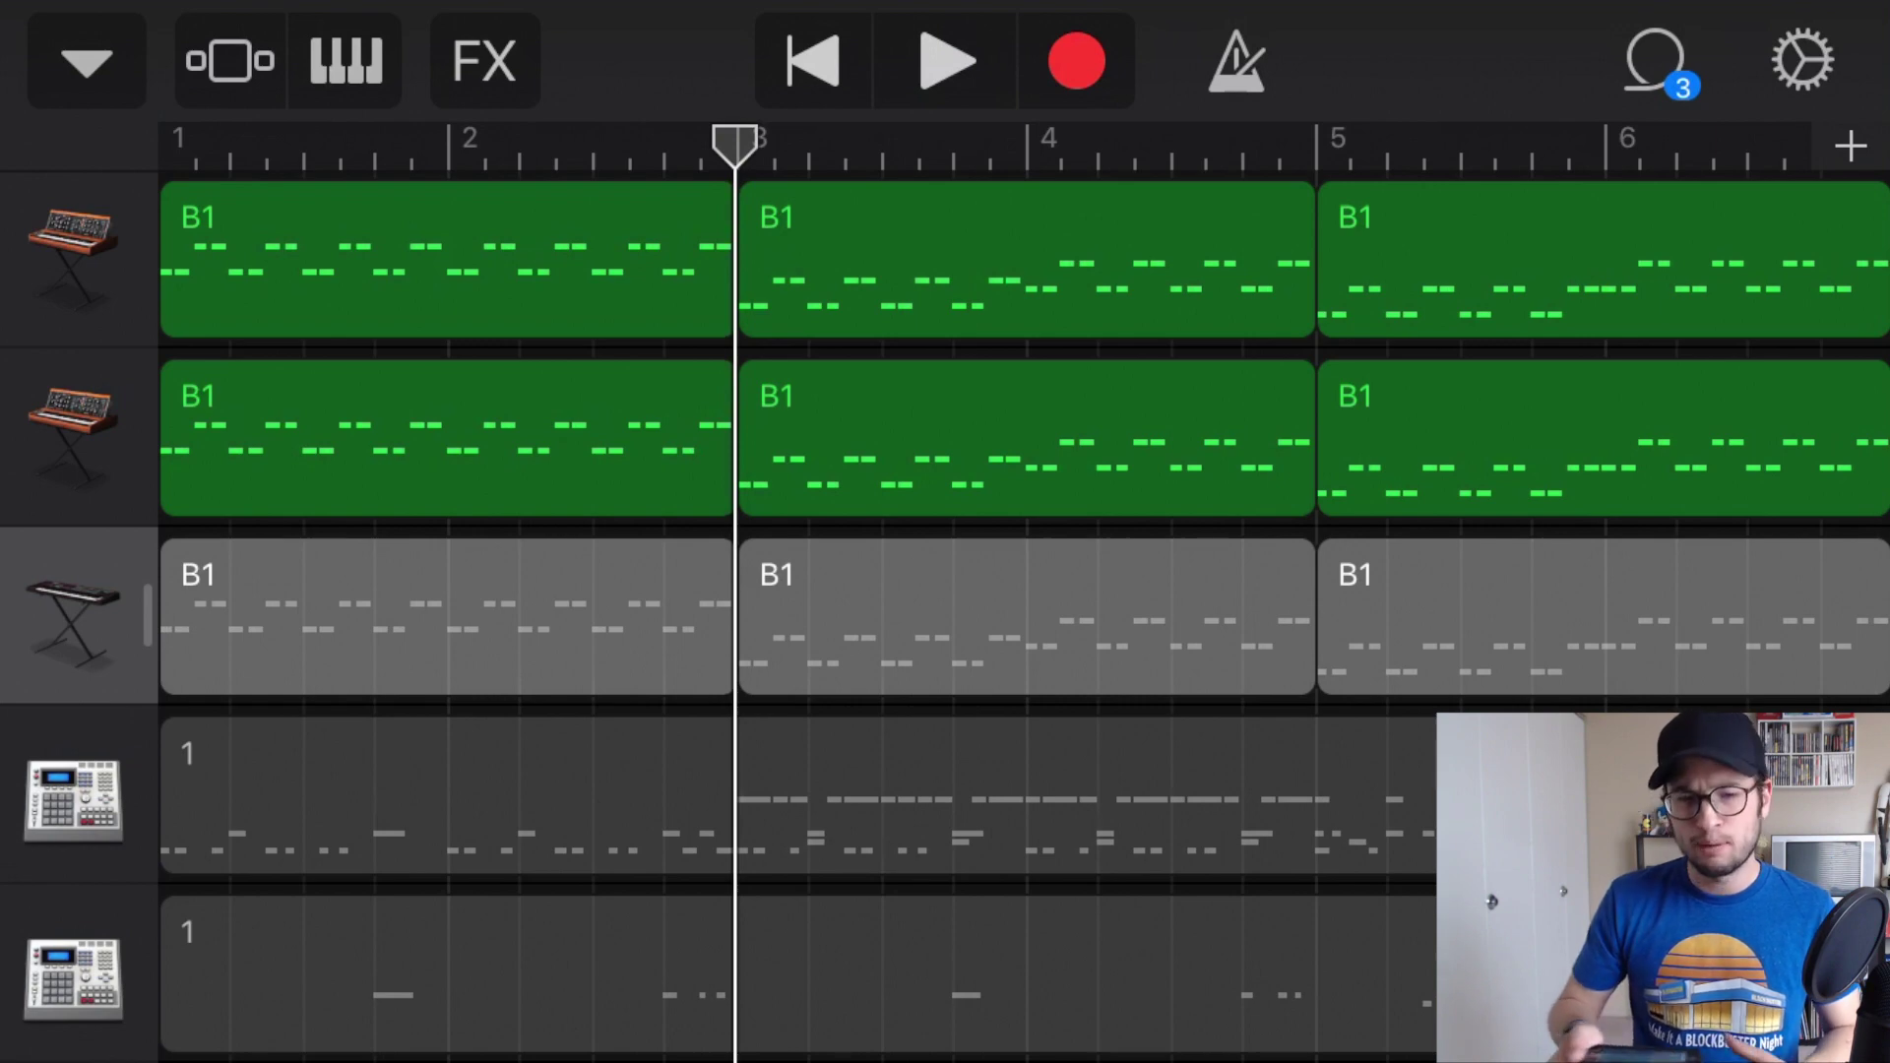
{"action": "left_click", "coordinate": [73, 433]}
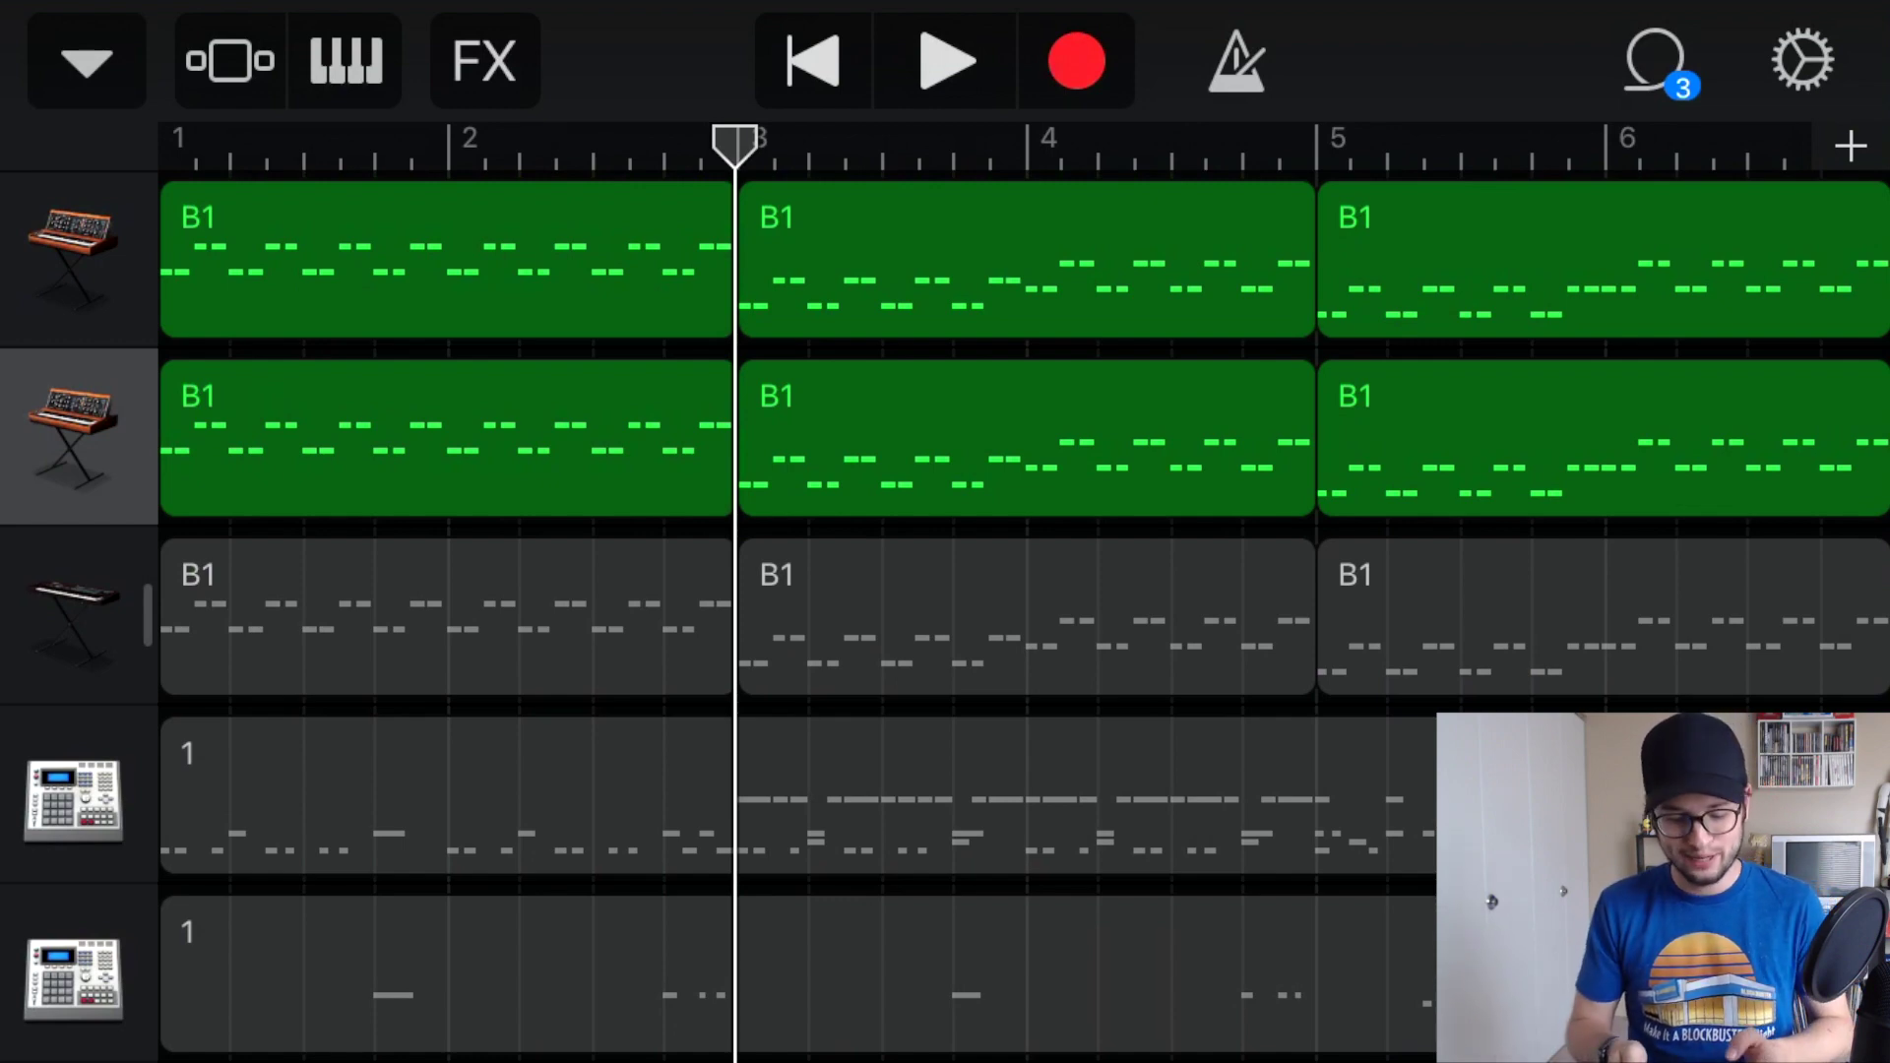
{"action": "scroll", "coordinate": [1024, 591], "scroll_direction": "left", "scroll_amount": 2}
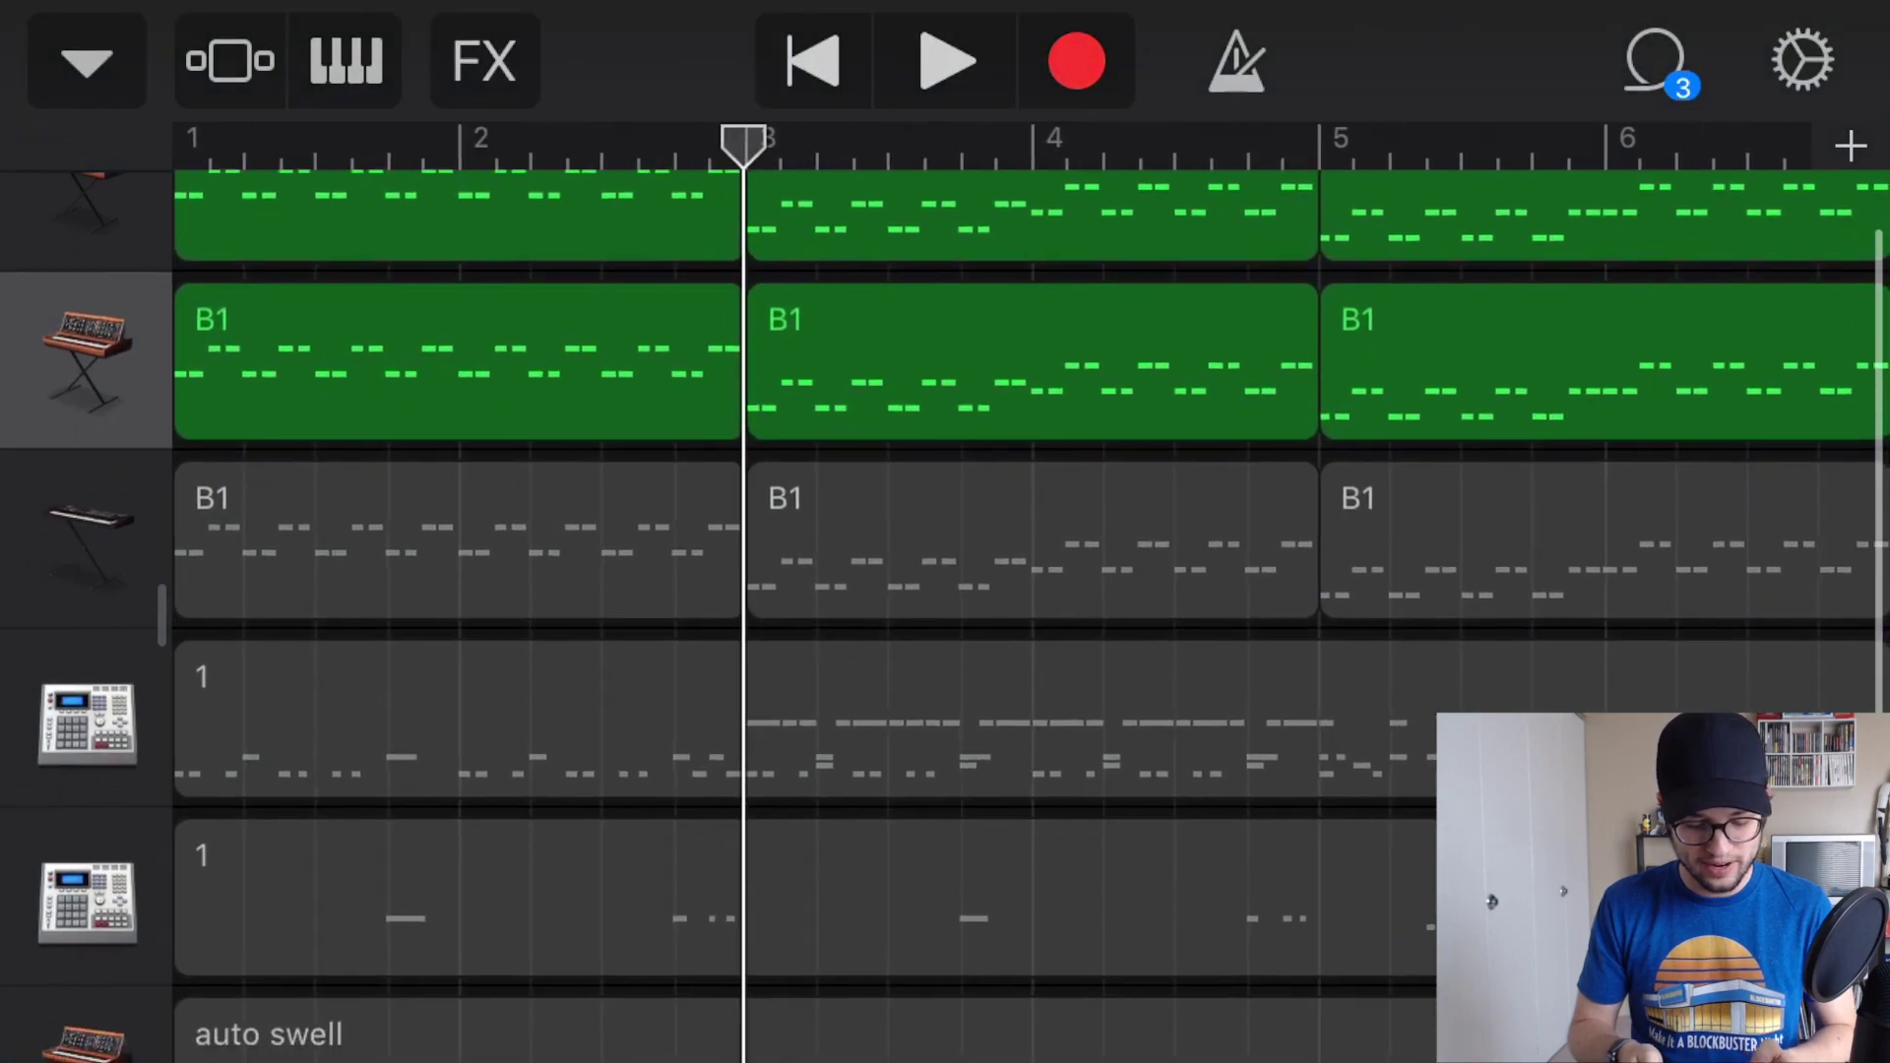
{"action": "left_click_drag", "start_coordinate": [79, 591], "coordinate": [886, 590]}
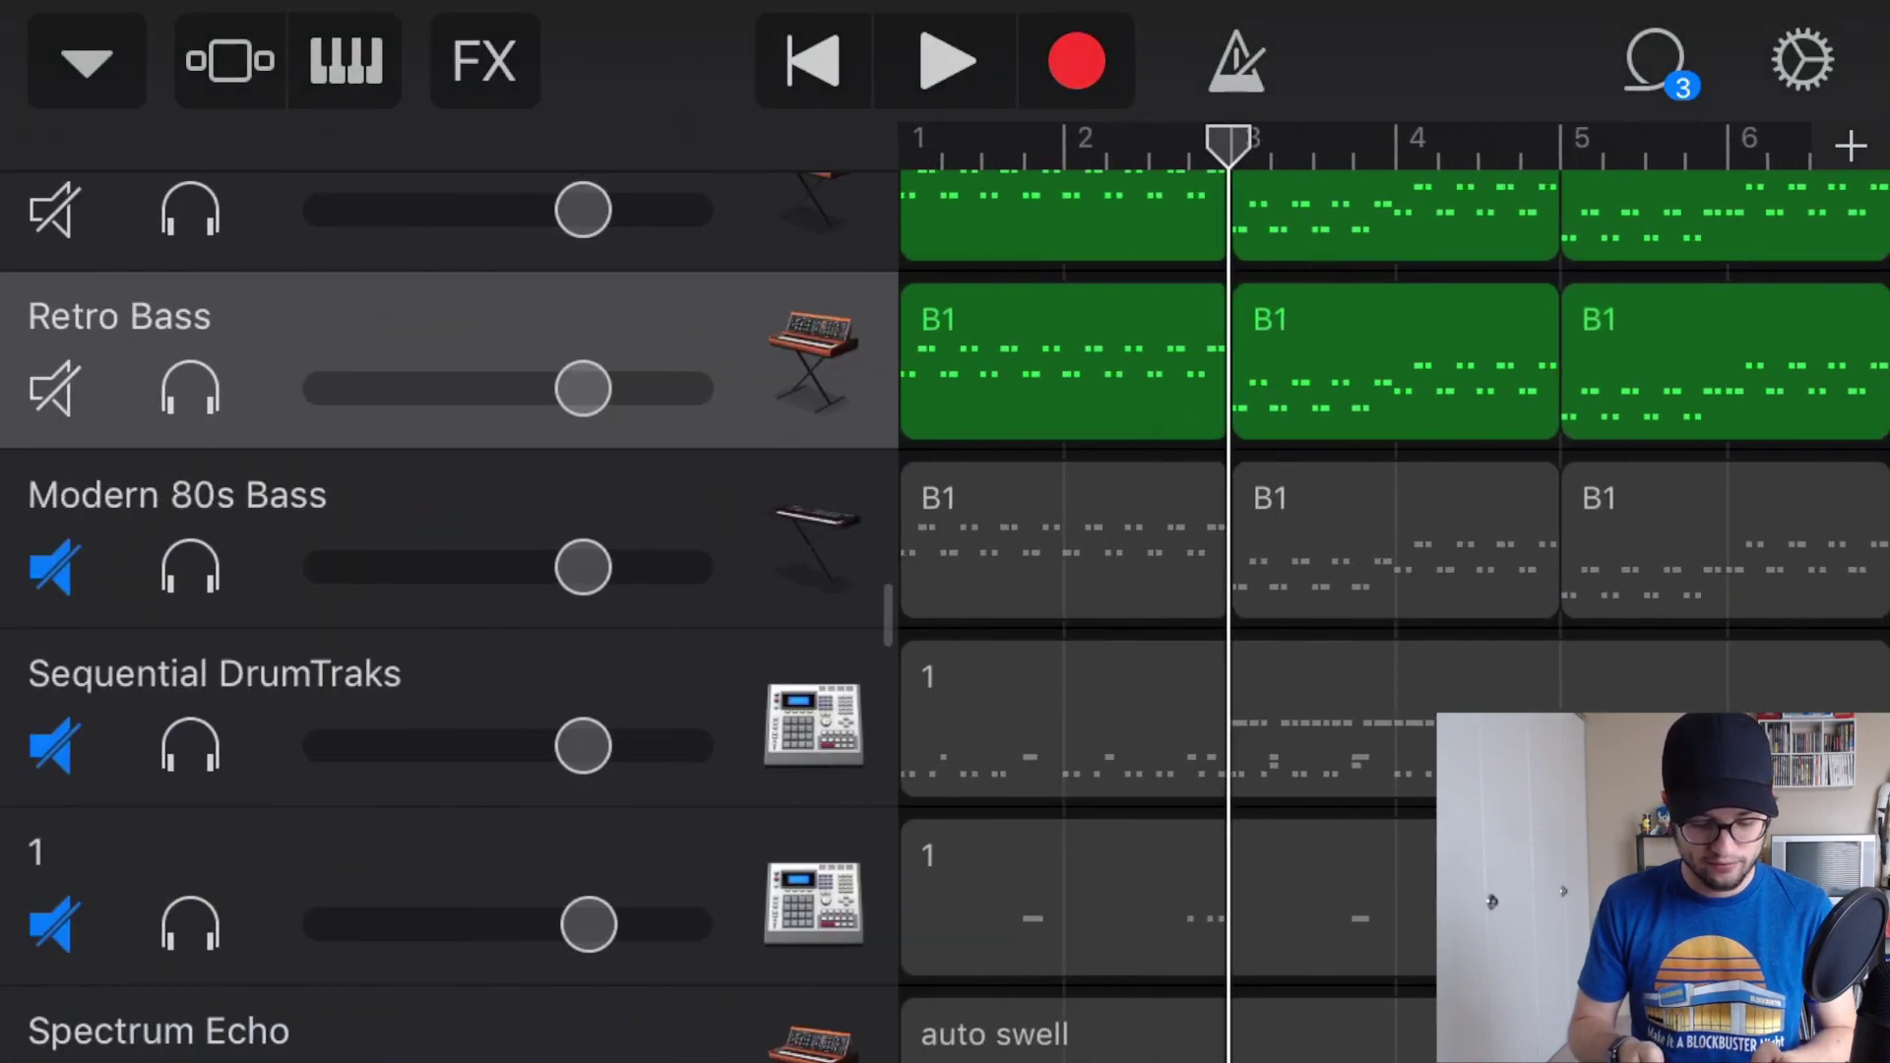
{"action": "left_click", "coordinate": [54, 389]}
- Mute the top Retro Bass, unmute and select Sequential DrumTraks, and open its Track Controls
{"action": "left_click", "coordinate": [54, 210]}
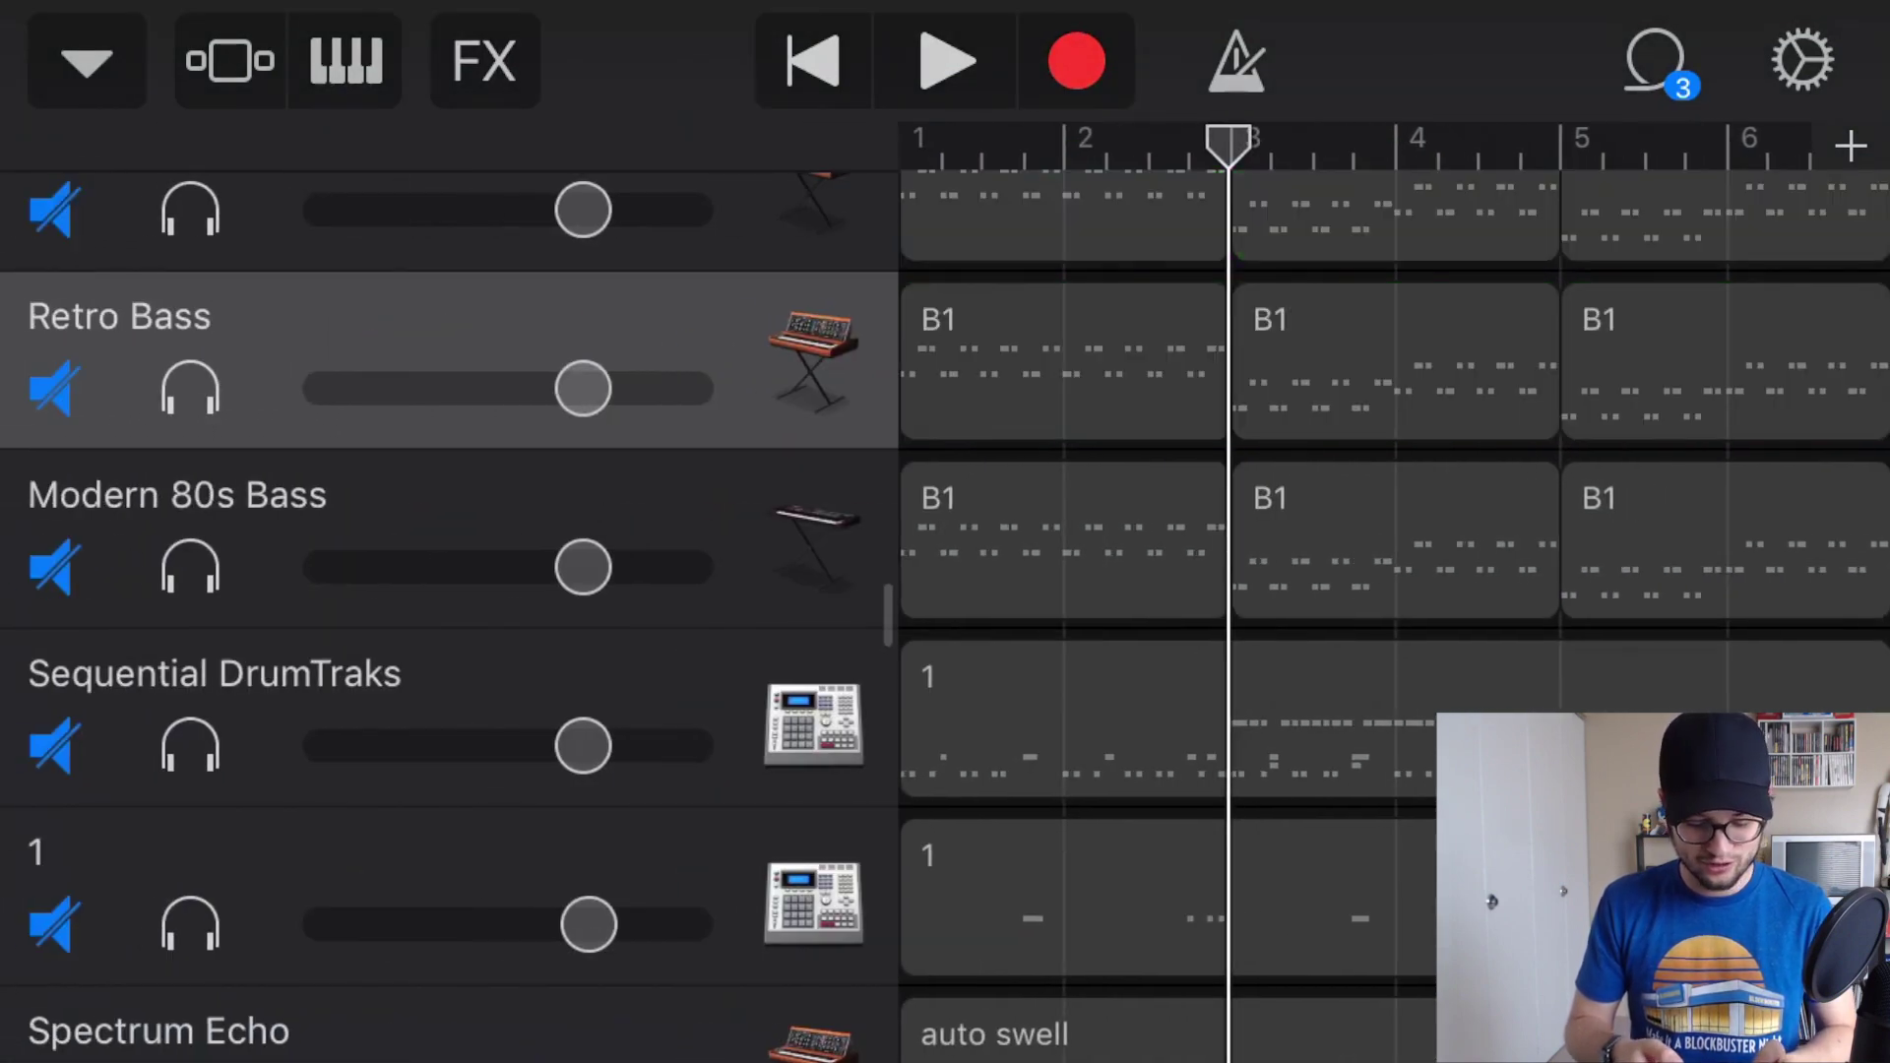
{"action": "left_click", "coordinate": [54, 745]}
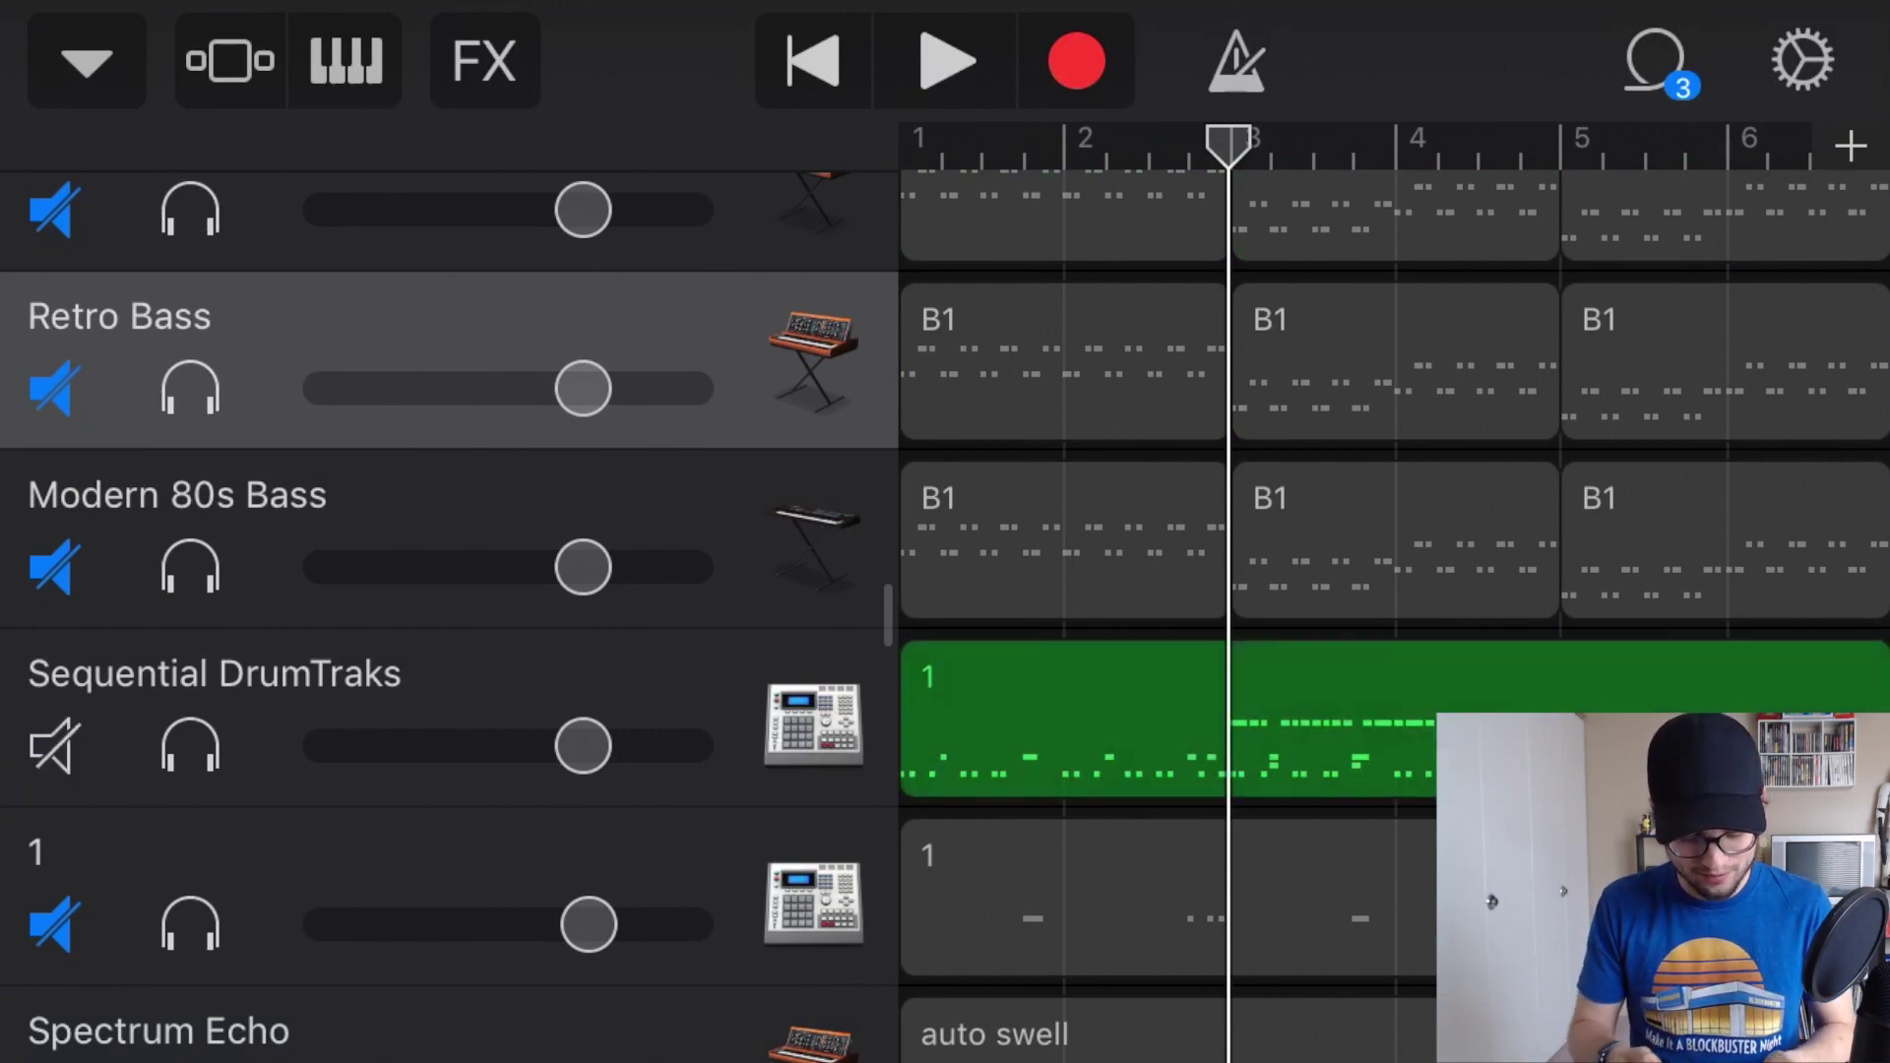
{"action": "left_click", "coordinate": [812, 61]}
{"action": "scroll", "coordinate": [448, 590], "scroll_direction": "down", "scroll_amount": 3}
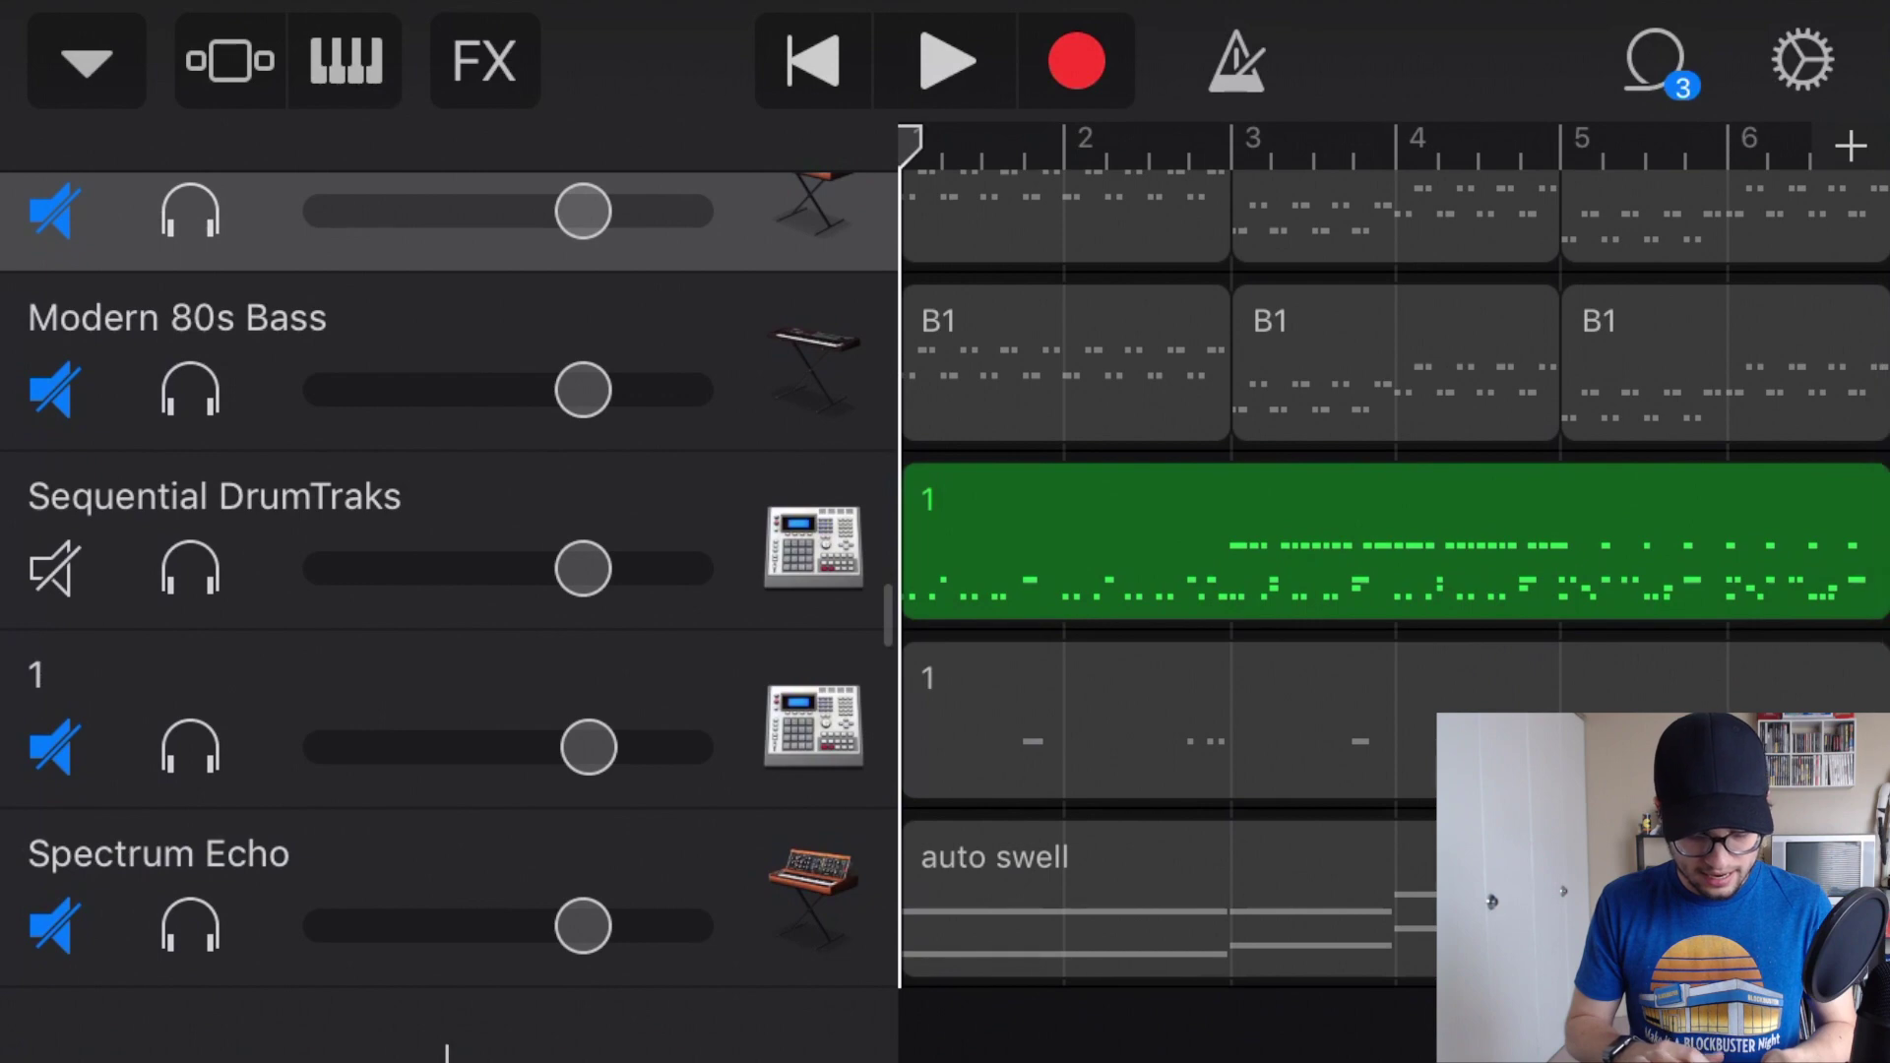
{"action": "left_click", "coordinate": [1279, 511]}
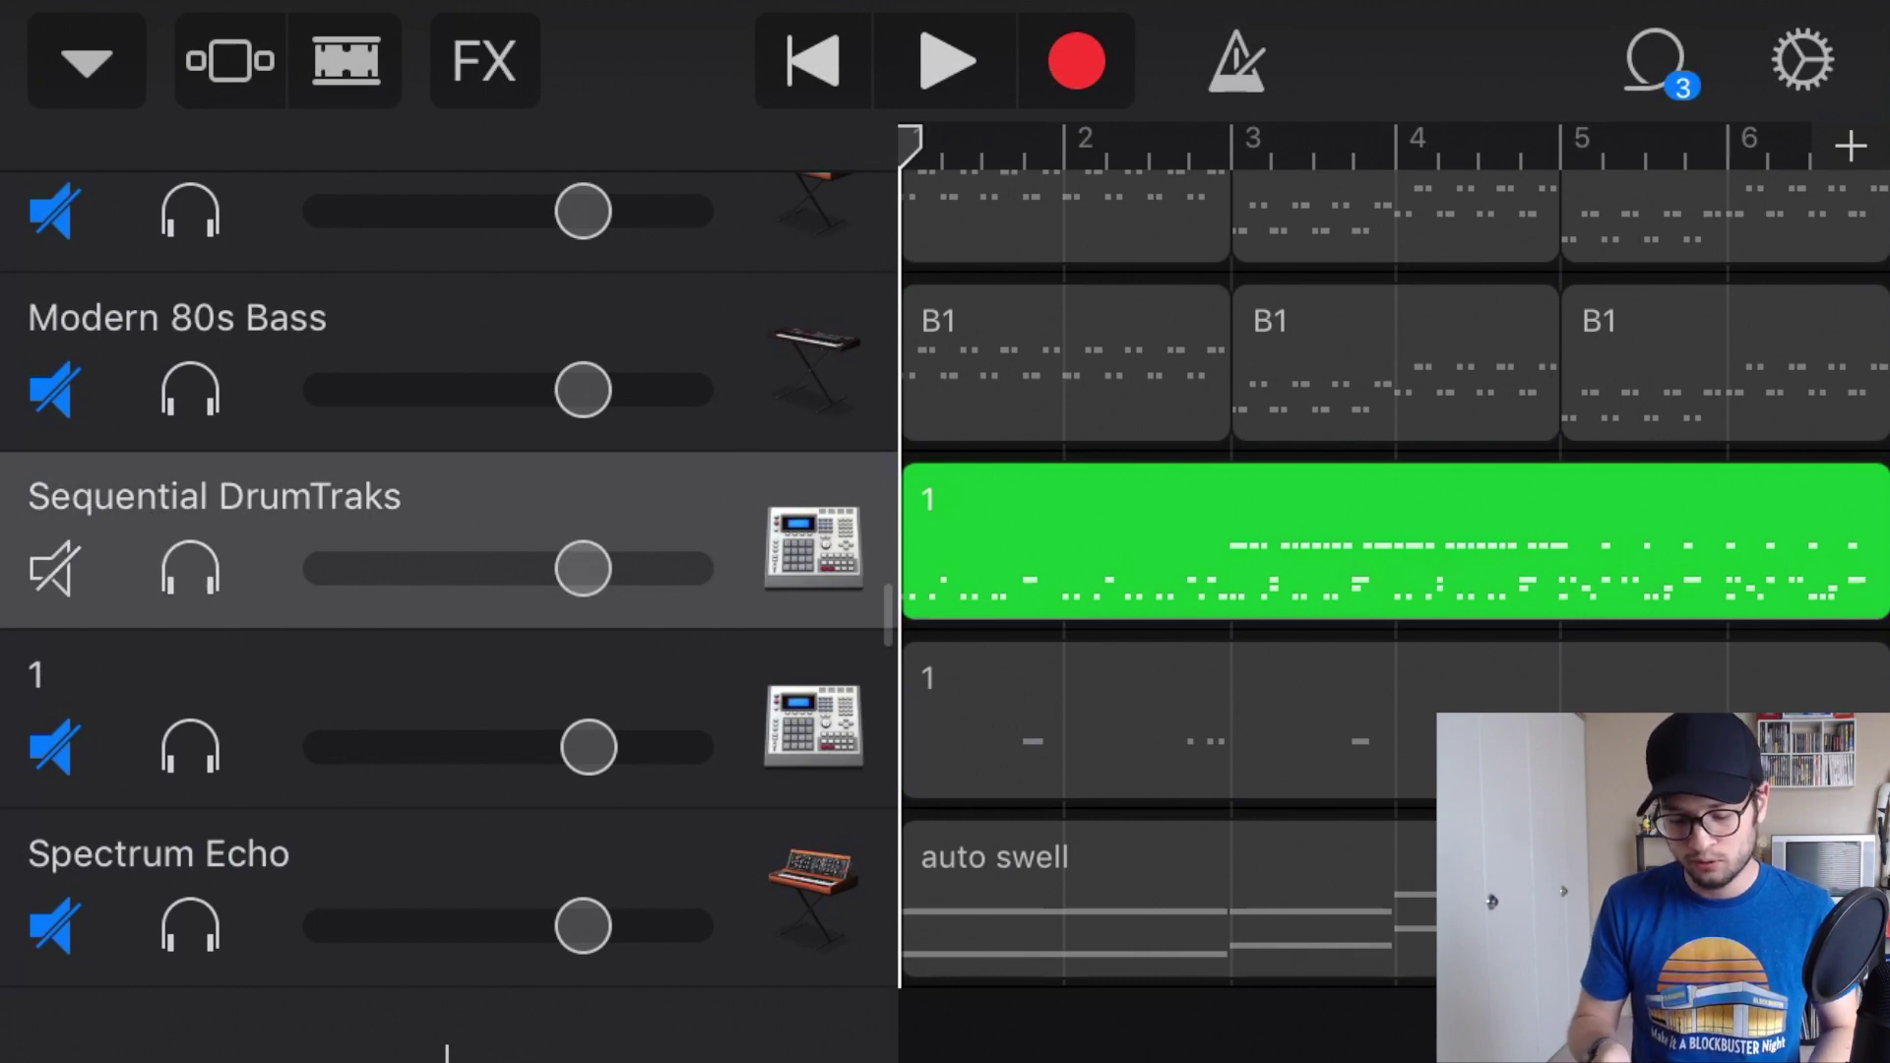
{"action": "left_click", "coordinate": [1802, 61]}
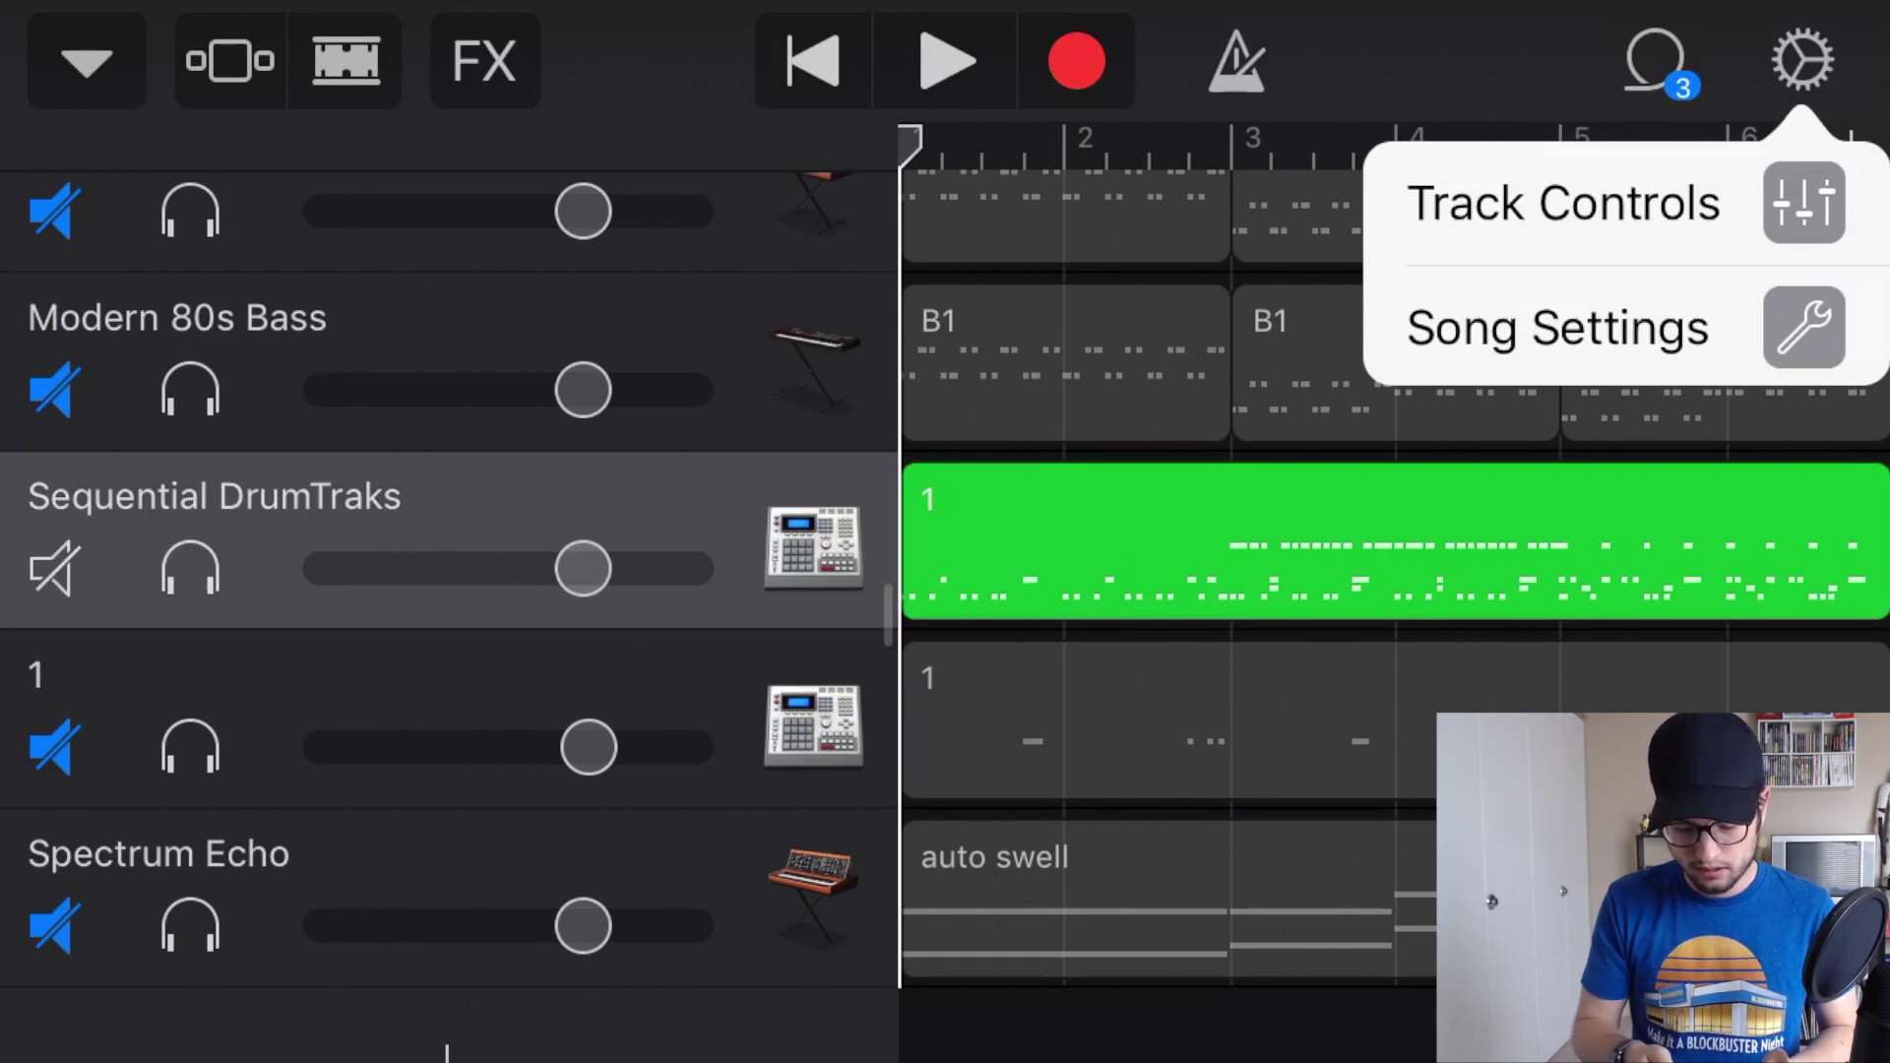
{"action": "left_click", "coordinate": [1575, 204]}
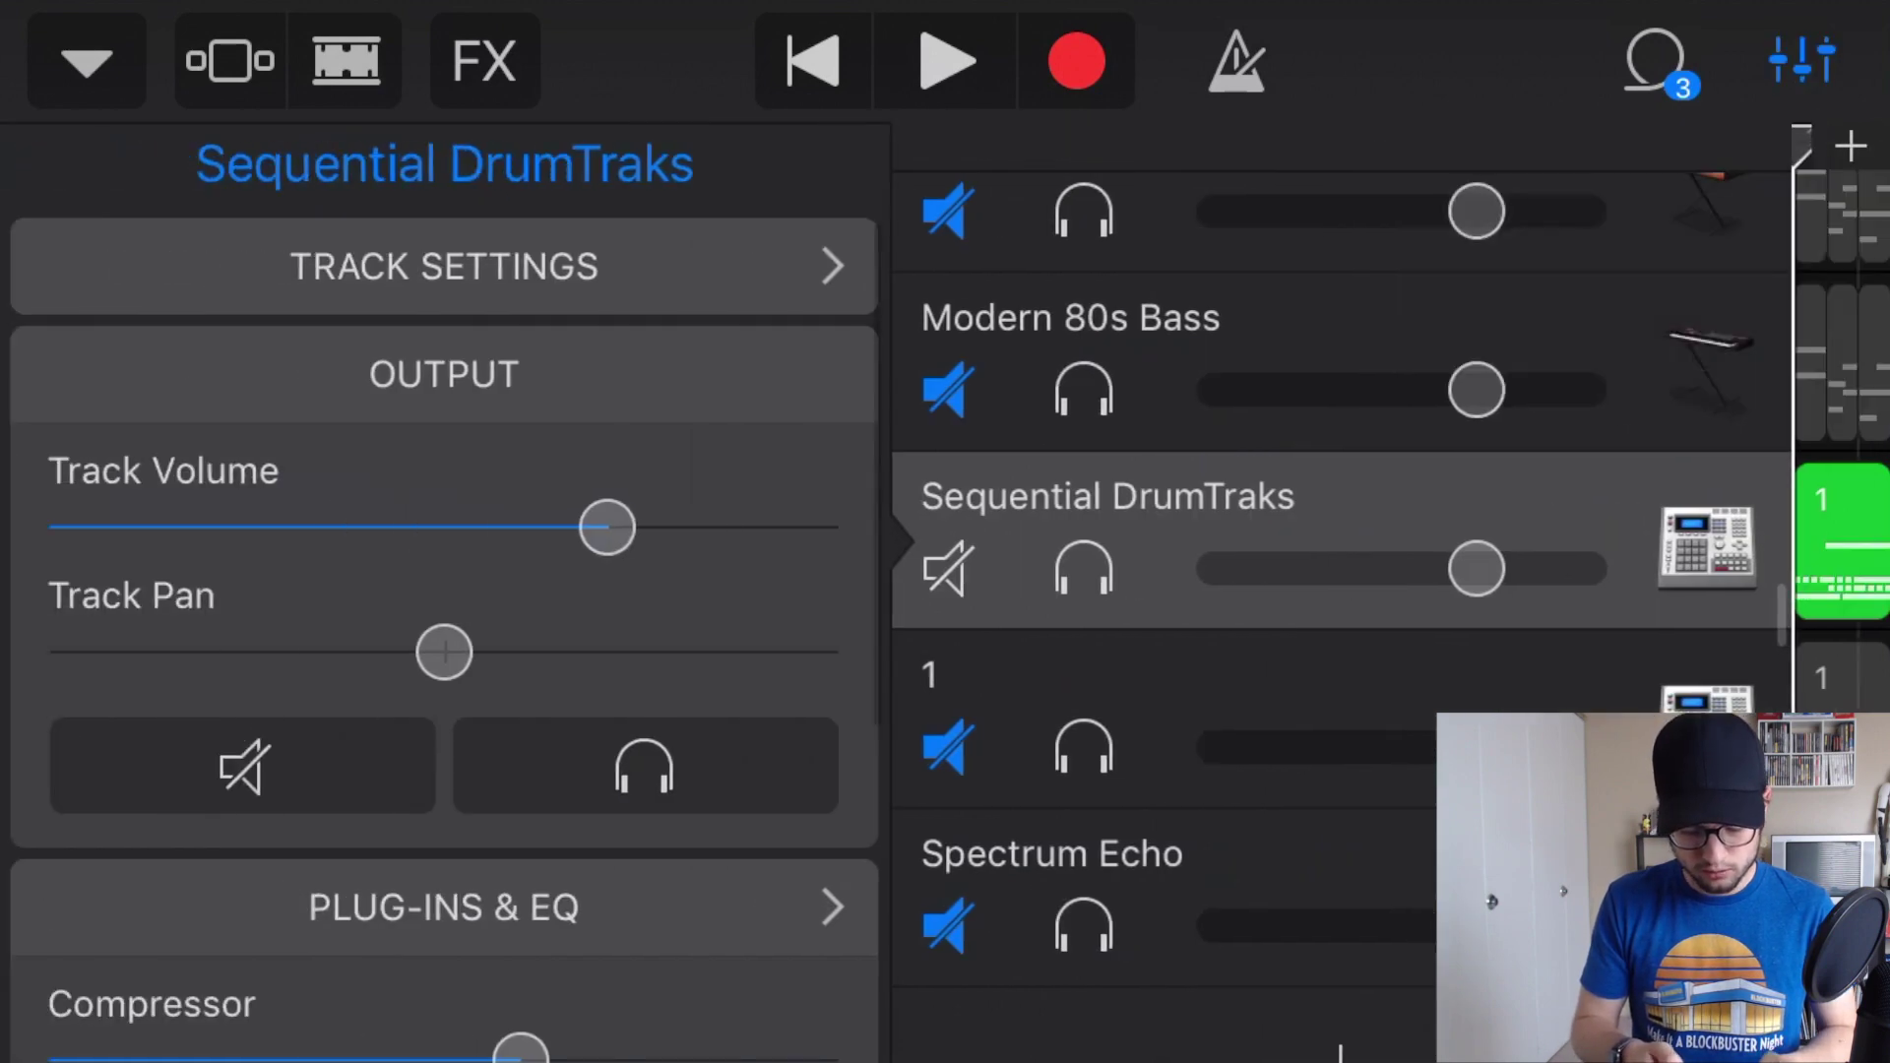
- Unmute drum track 1, compare its controls with Sequential DrumTraks, and play both drum tracks
{"action": "scroll", "coordinate": [443, 590], "scroll_direction": "down", "scroll_amount": 5}
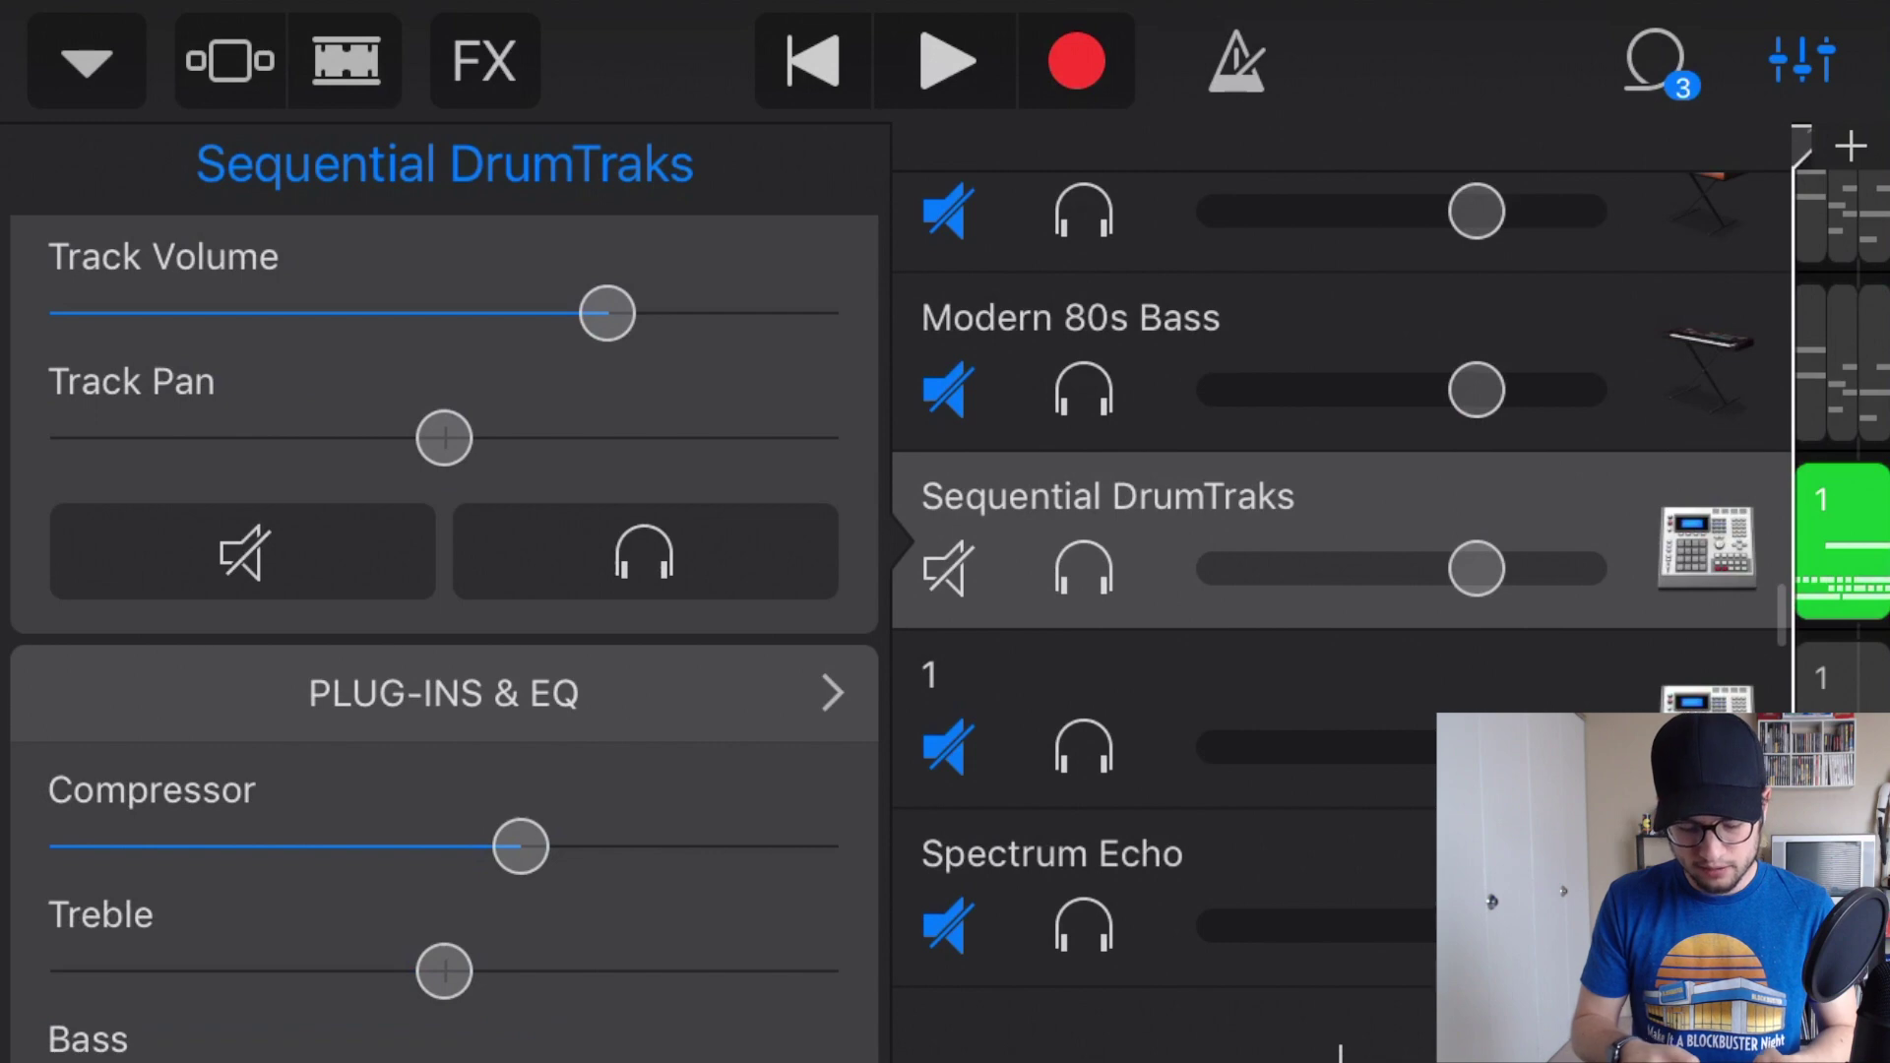
{"action": "left_click", "coordinate": [944, 748]}
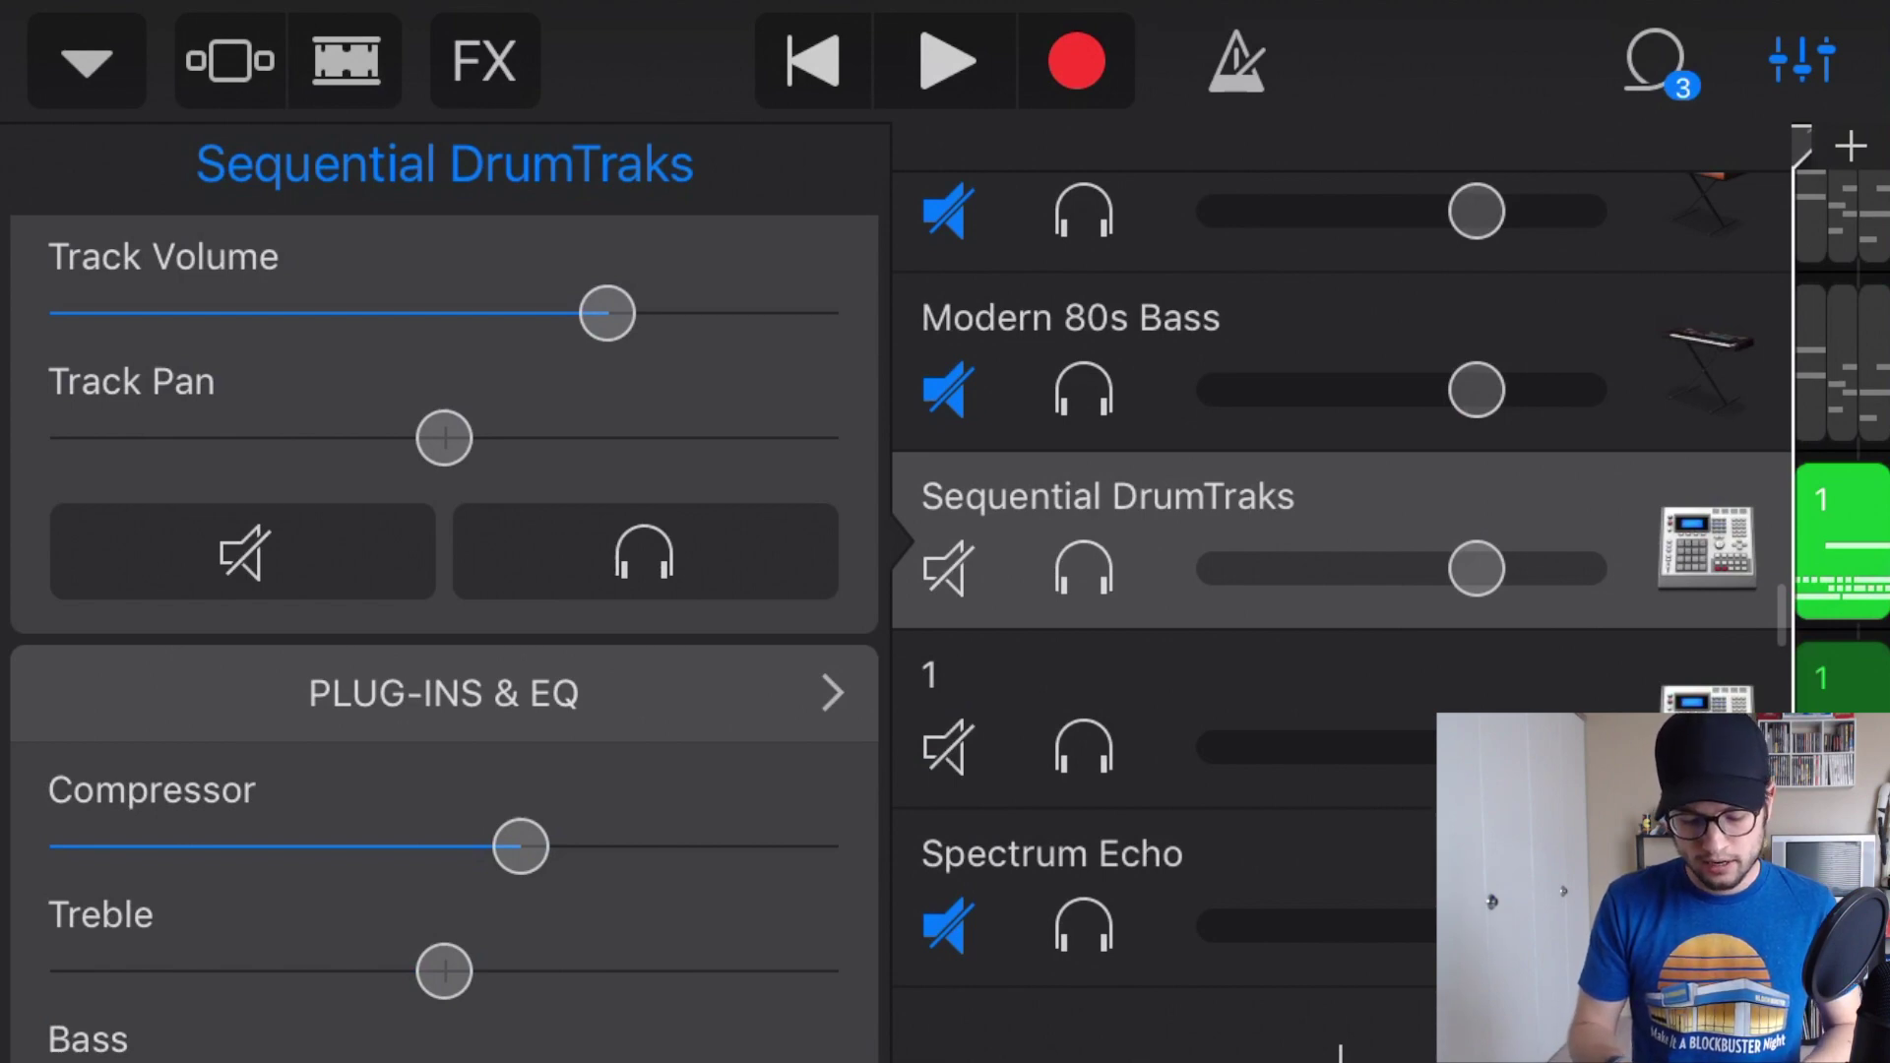
{"action": "left_click", "coordinate": [1280, 679]}
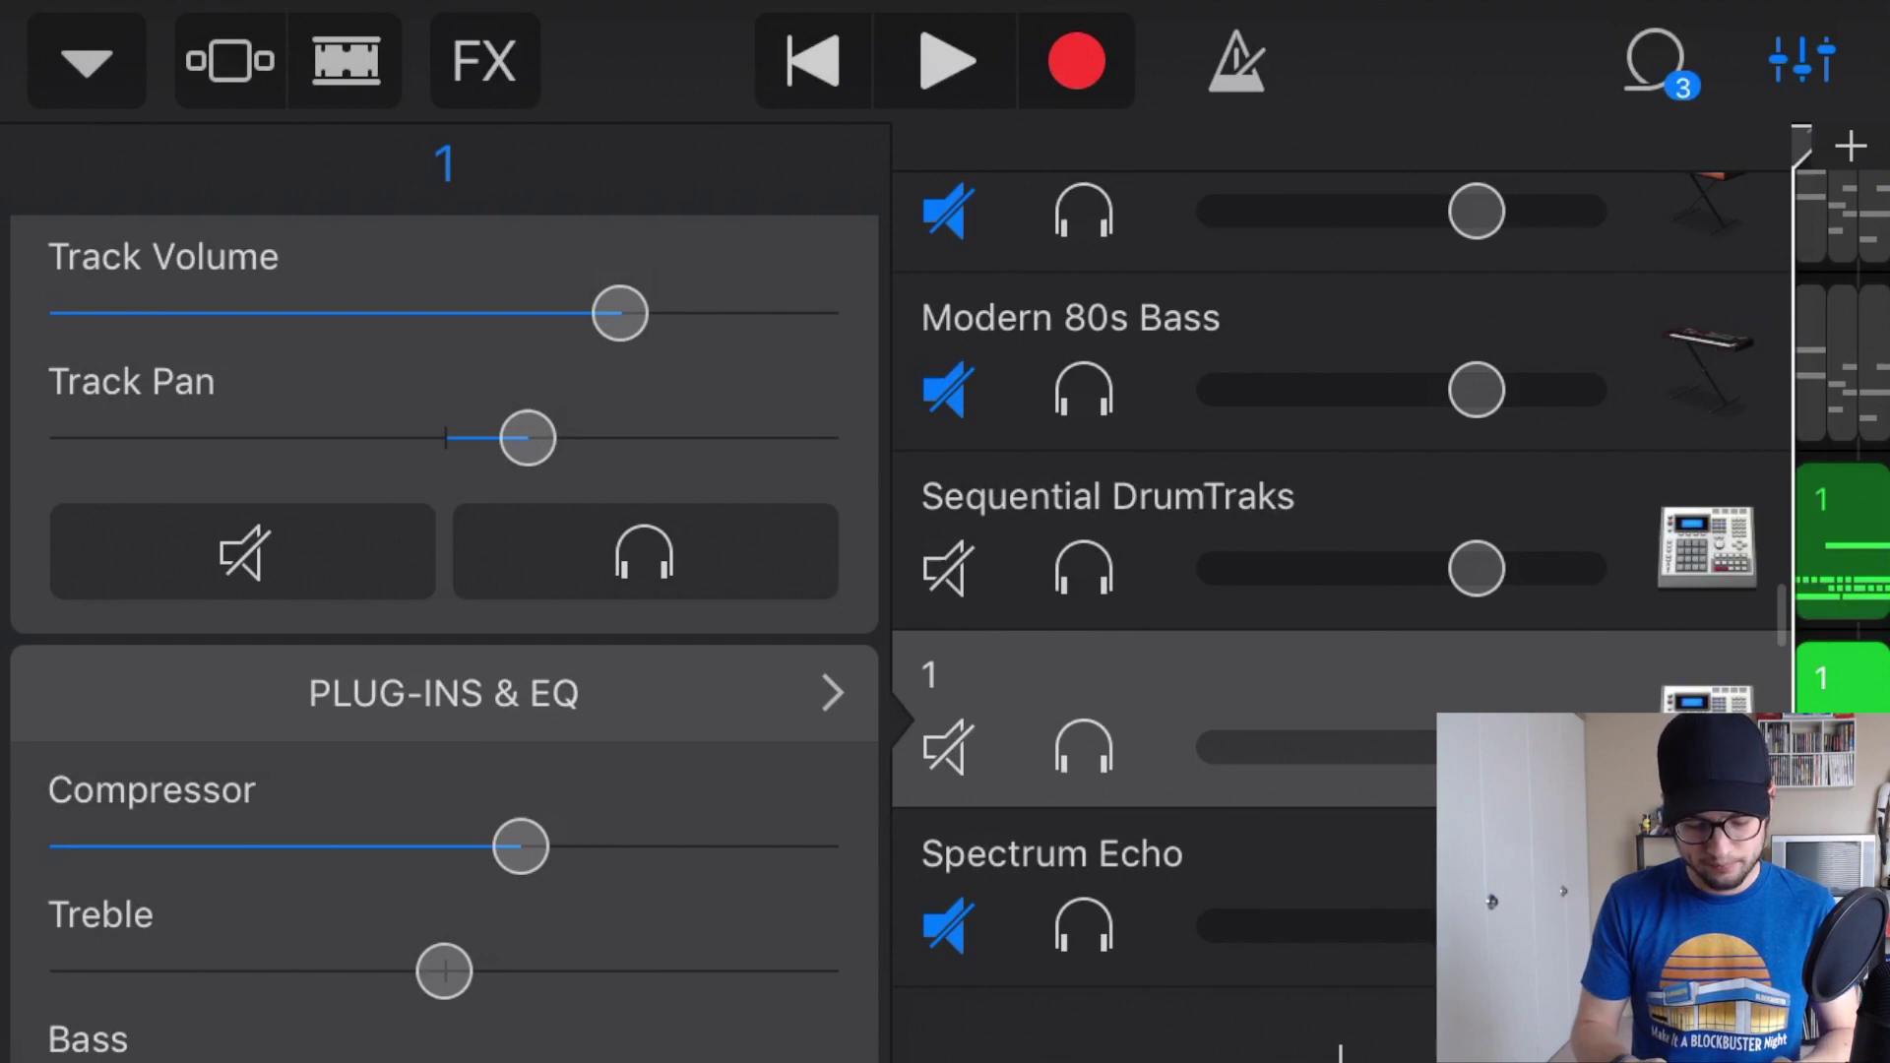
{"action": "scroll", "coordinate": [443, 640], "scroll_direction": "down", "scroll_amount": 5}
{"action": "scroll", "coordinate": [443, 630], "scroll_direction": "up", "scroll_amount": 1}
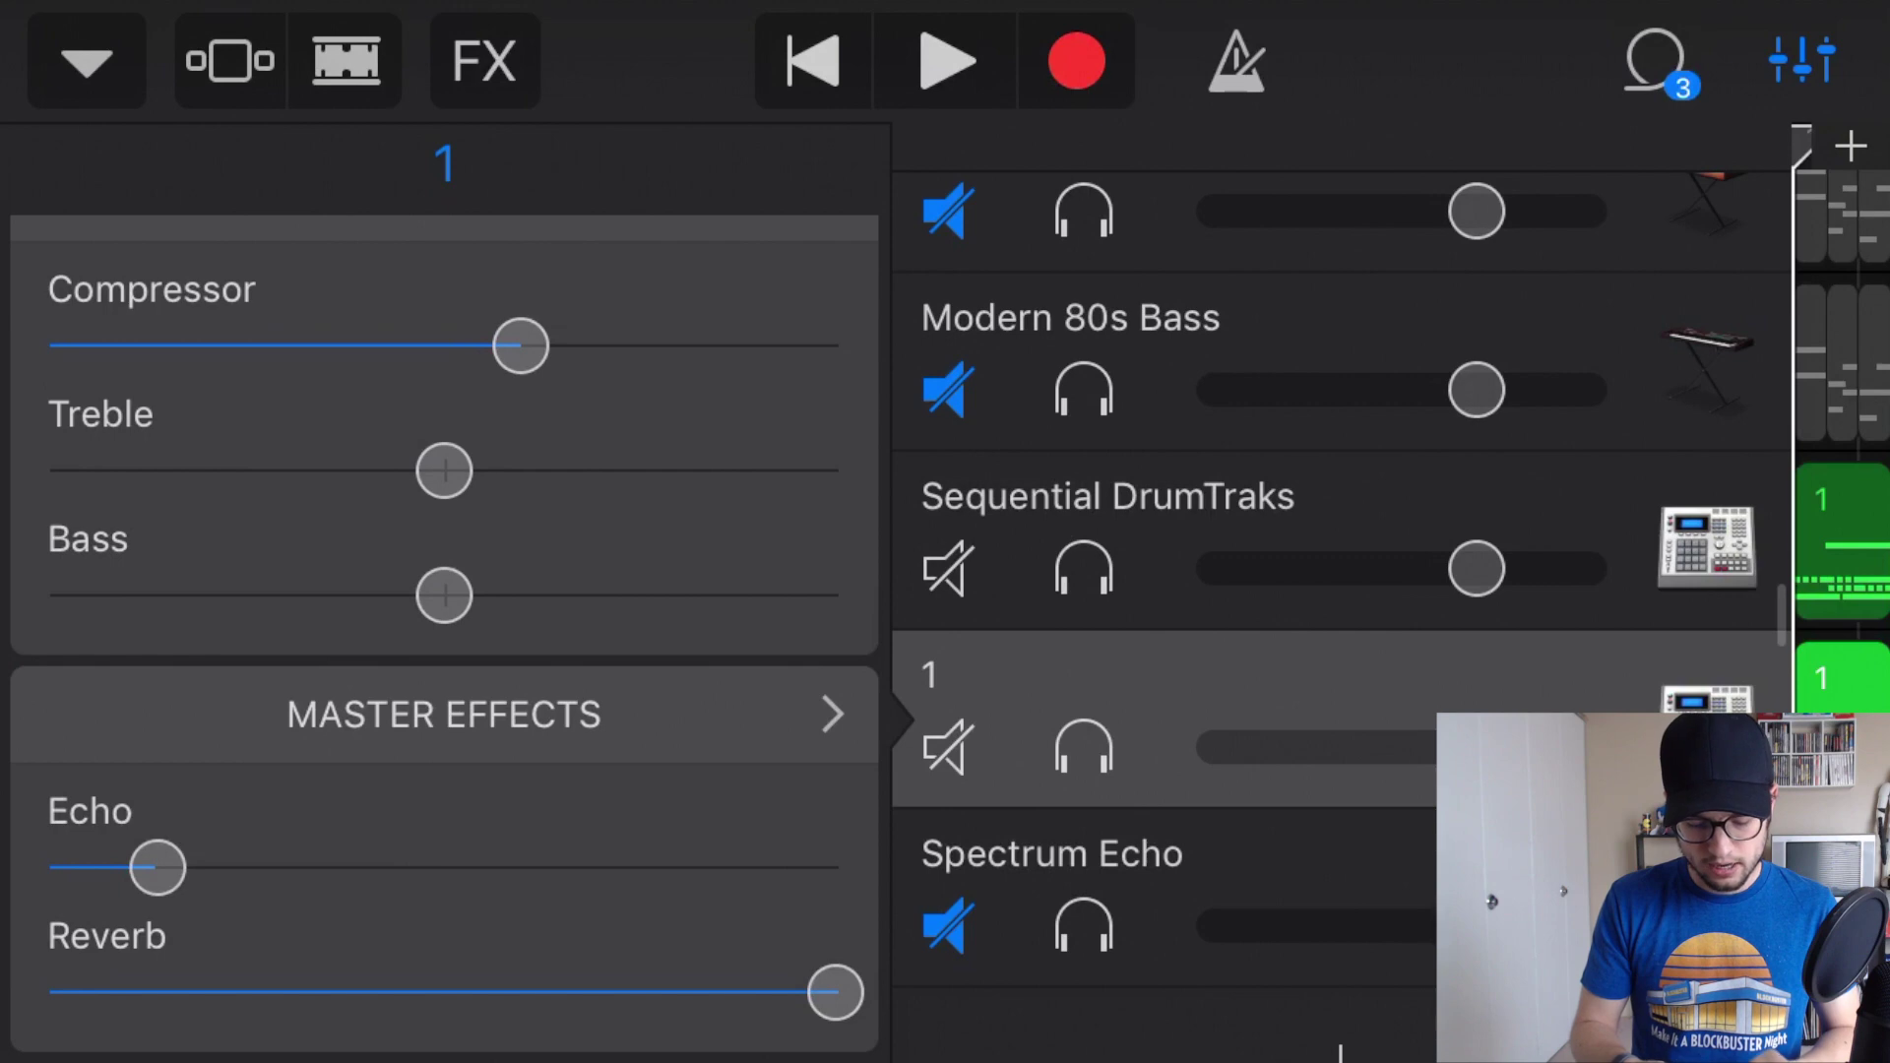
{"action": "left_click", "coordinate": [1107, 497]}
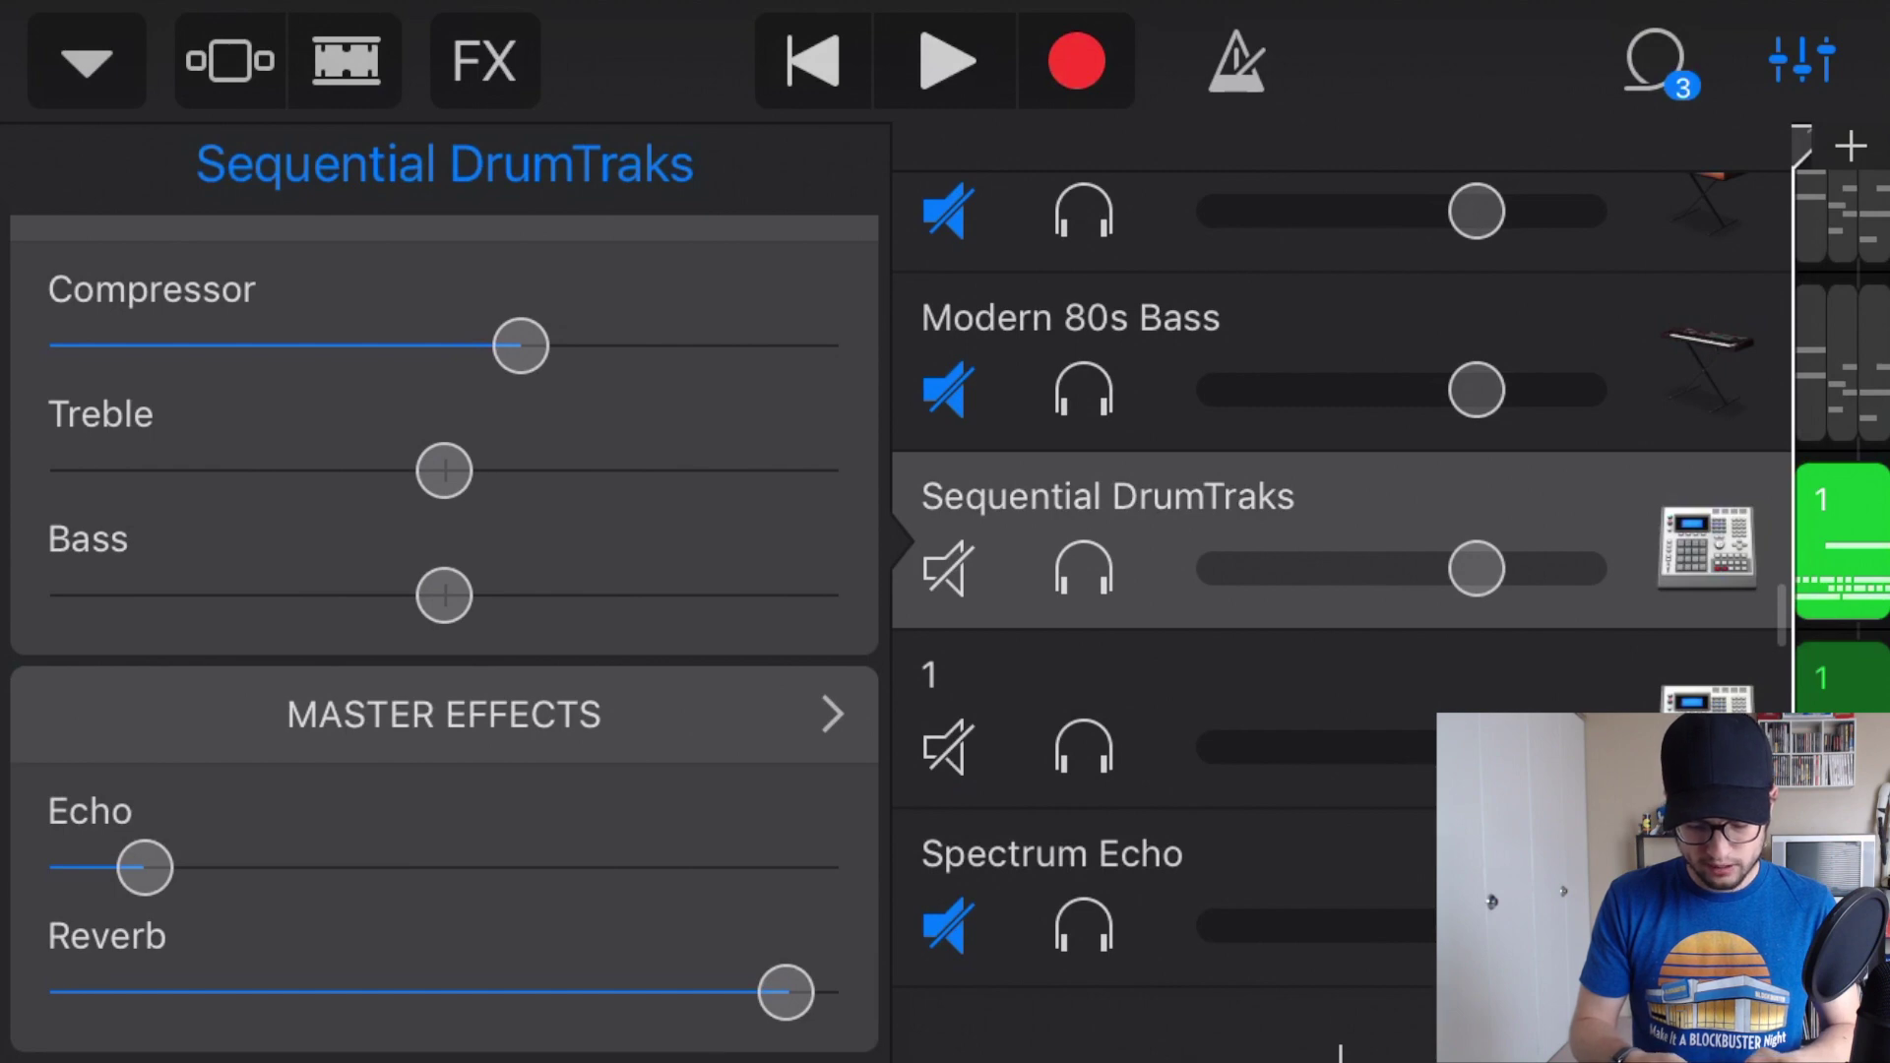
{"action": "key", "text": "space"}
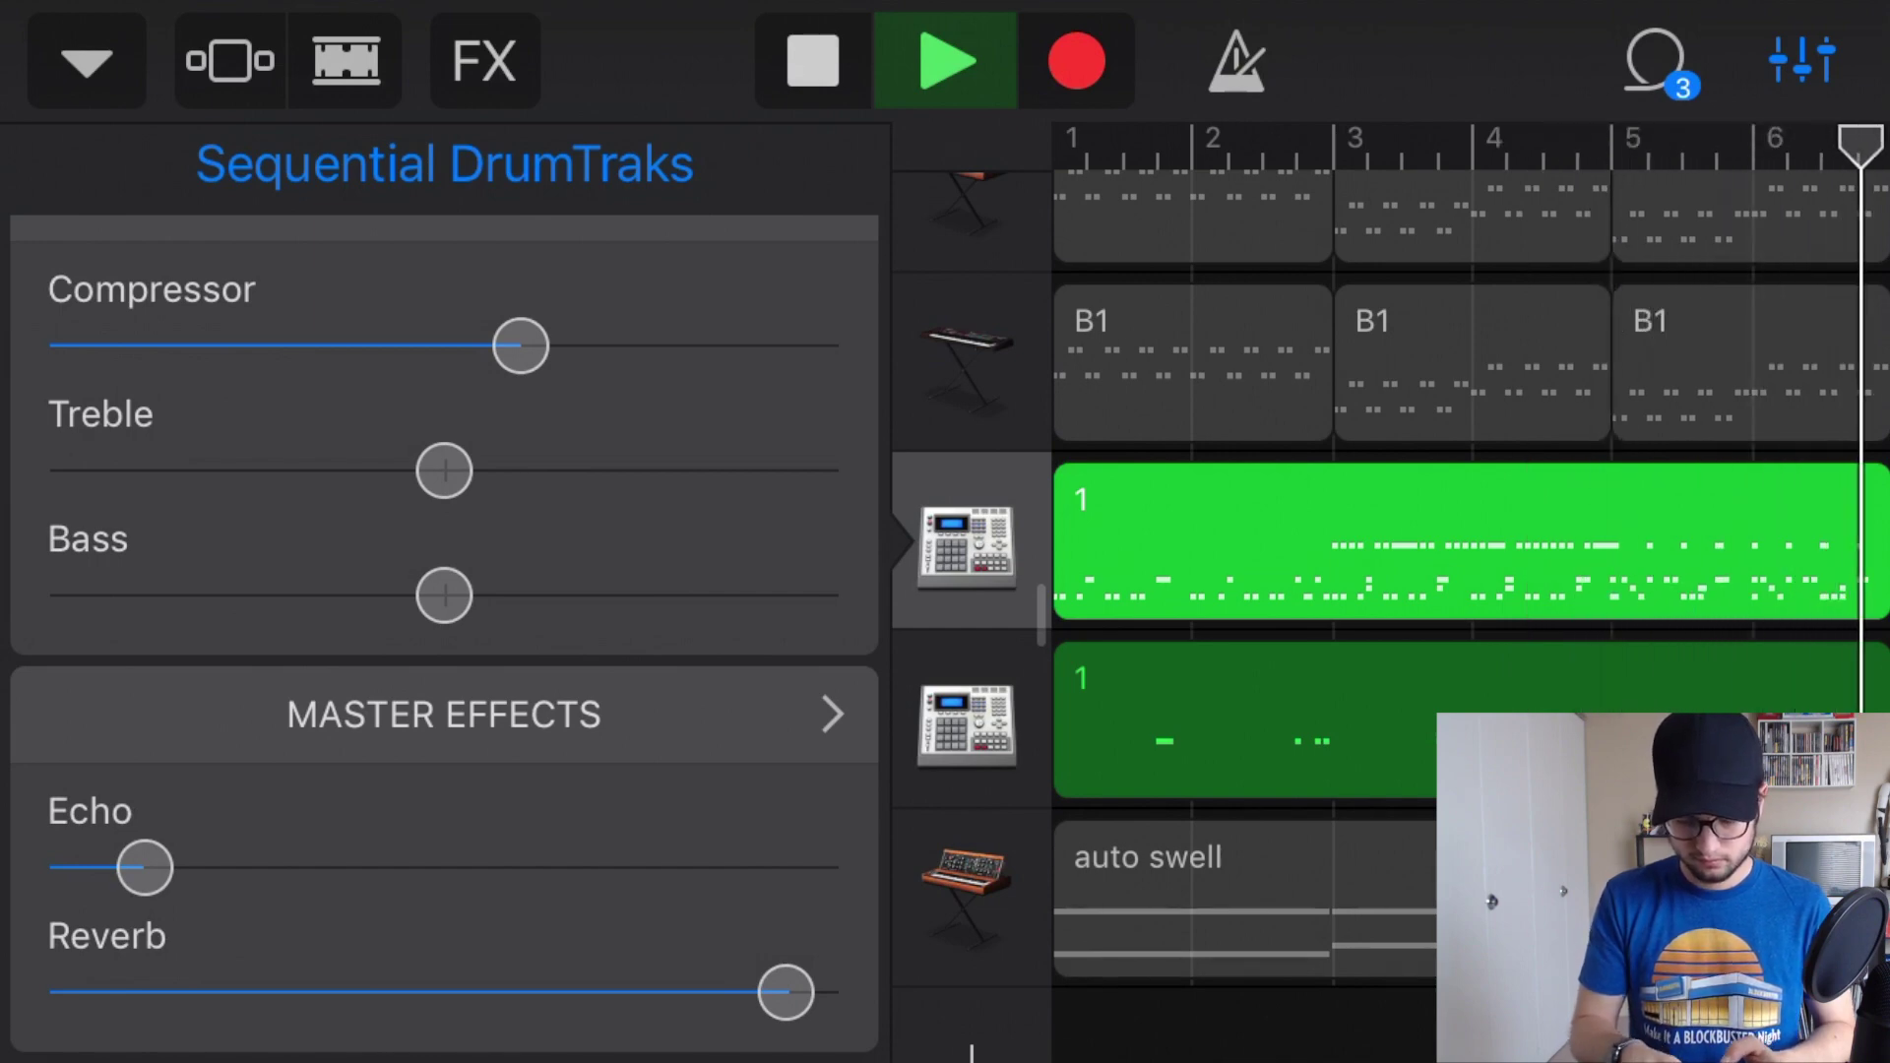
{"action": "key", "text": "space"}
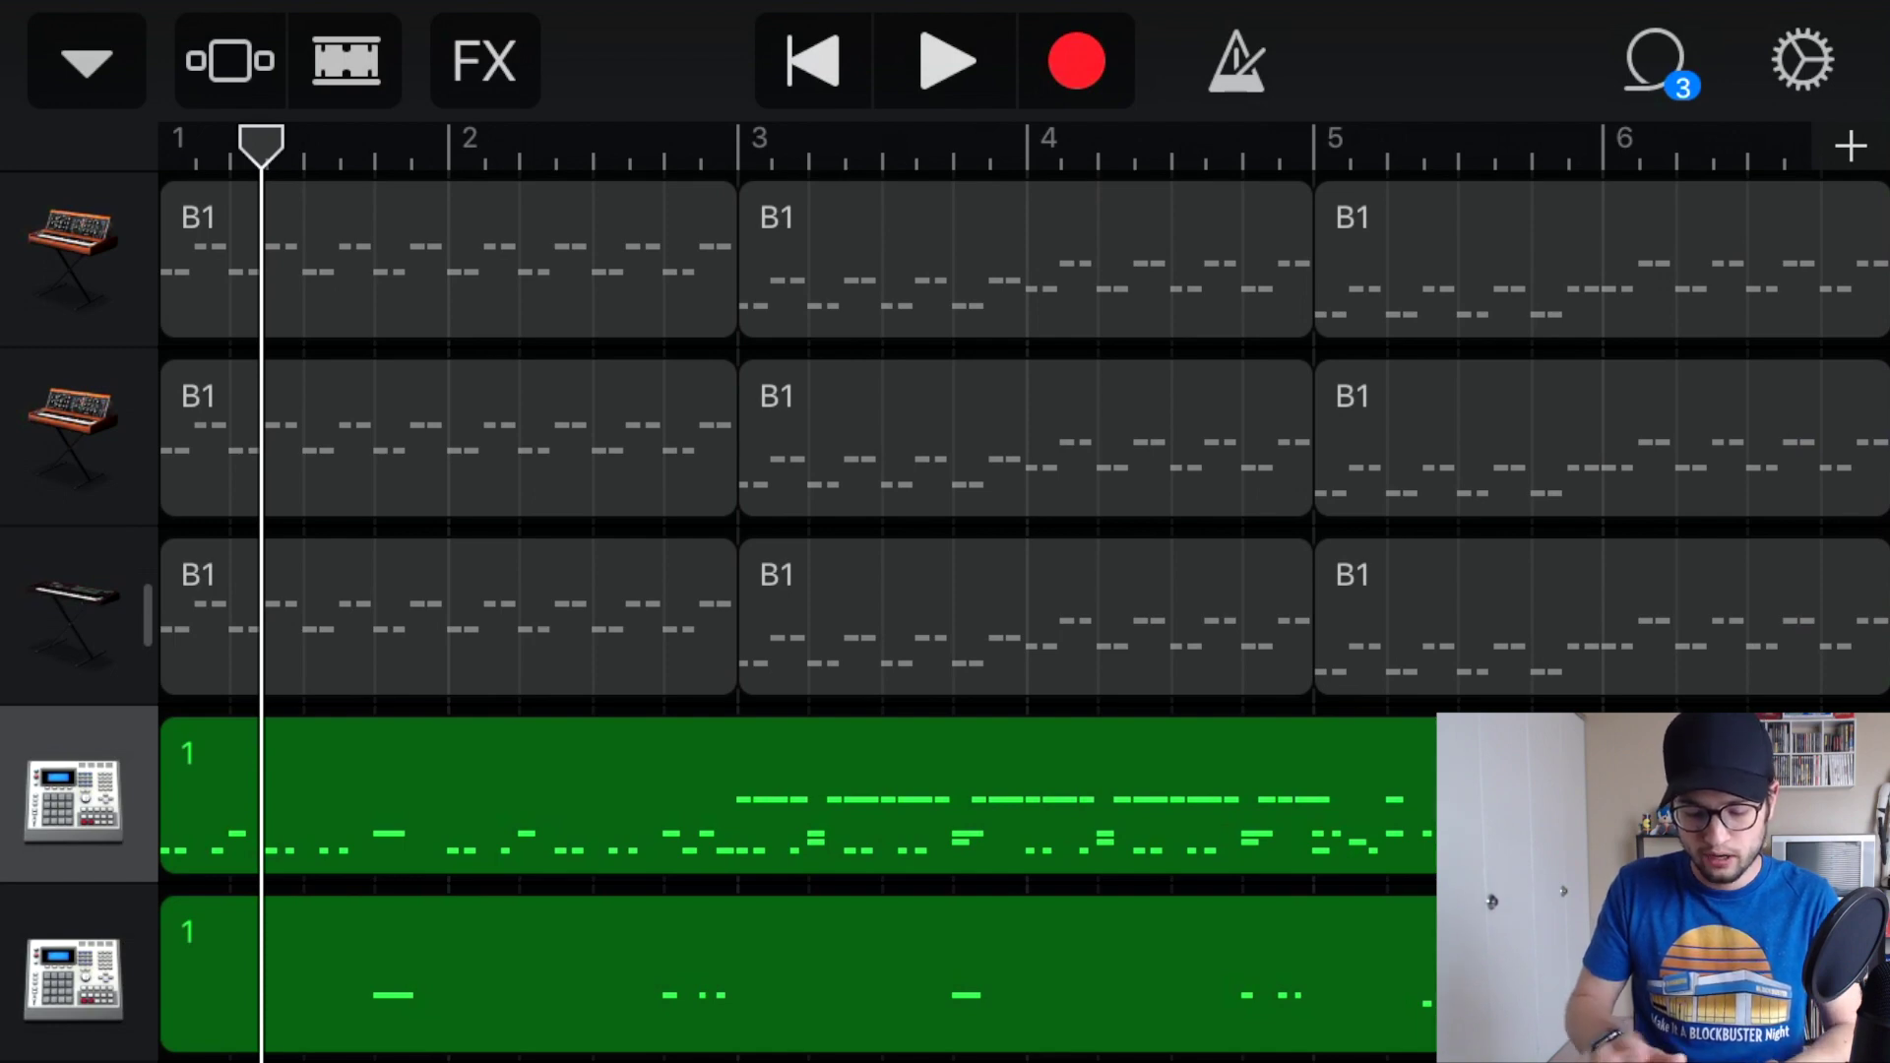
- Open the Sequential DrumTraks region in the drum editor and pan around its pattern of hits
{"action": "left_click", "coordinate": [787, 787]}
{"action": "left_click", "coordinate": [1024, 788]}
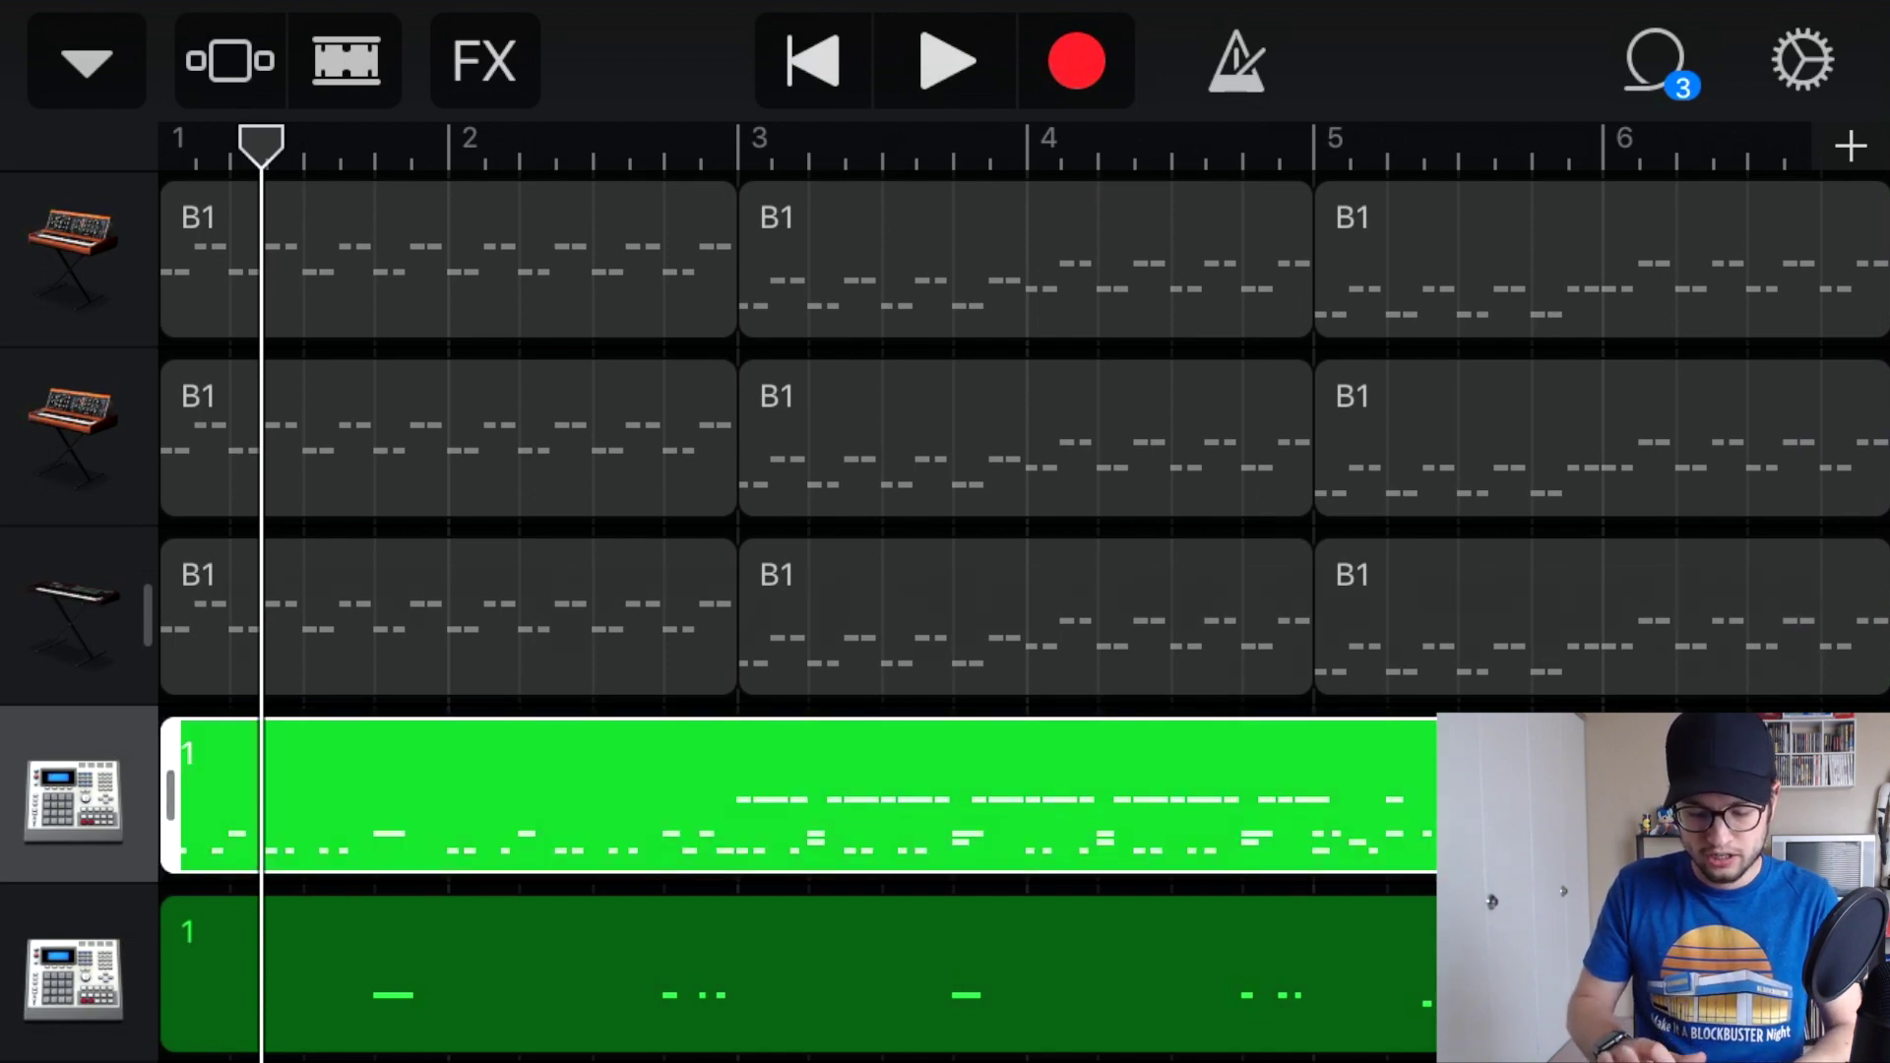
{"action": "left_click", "coordinate": [1245, 621]}
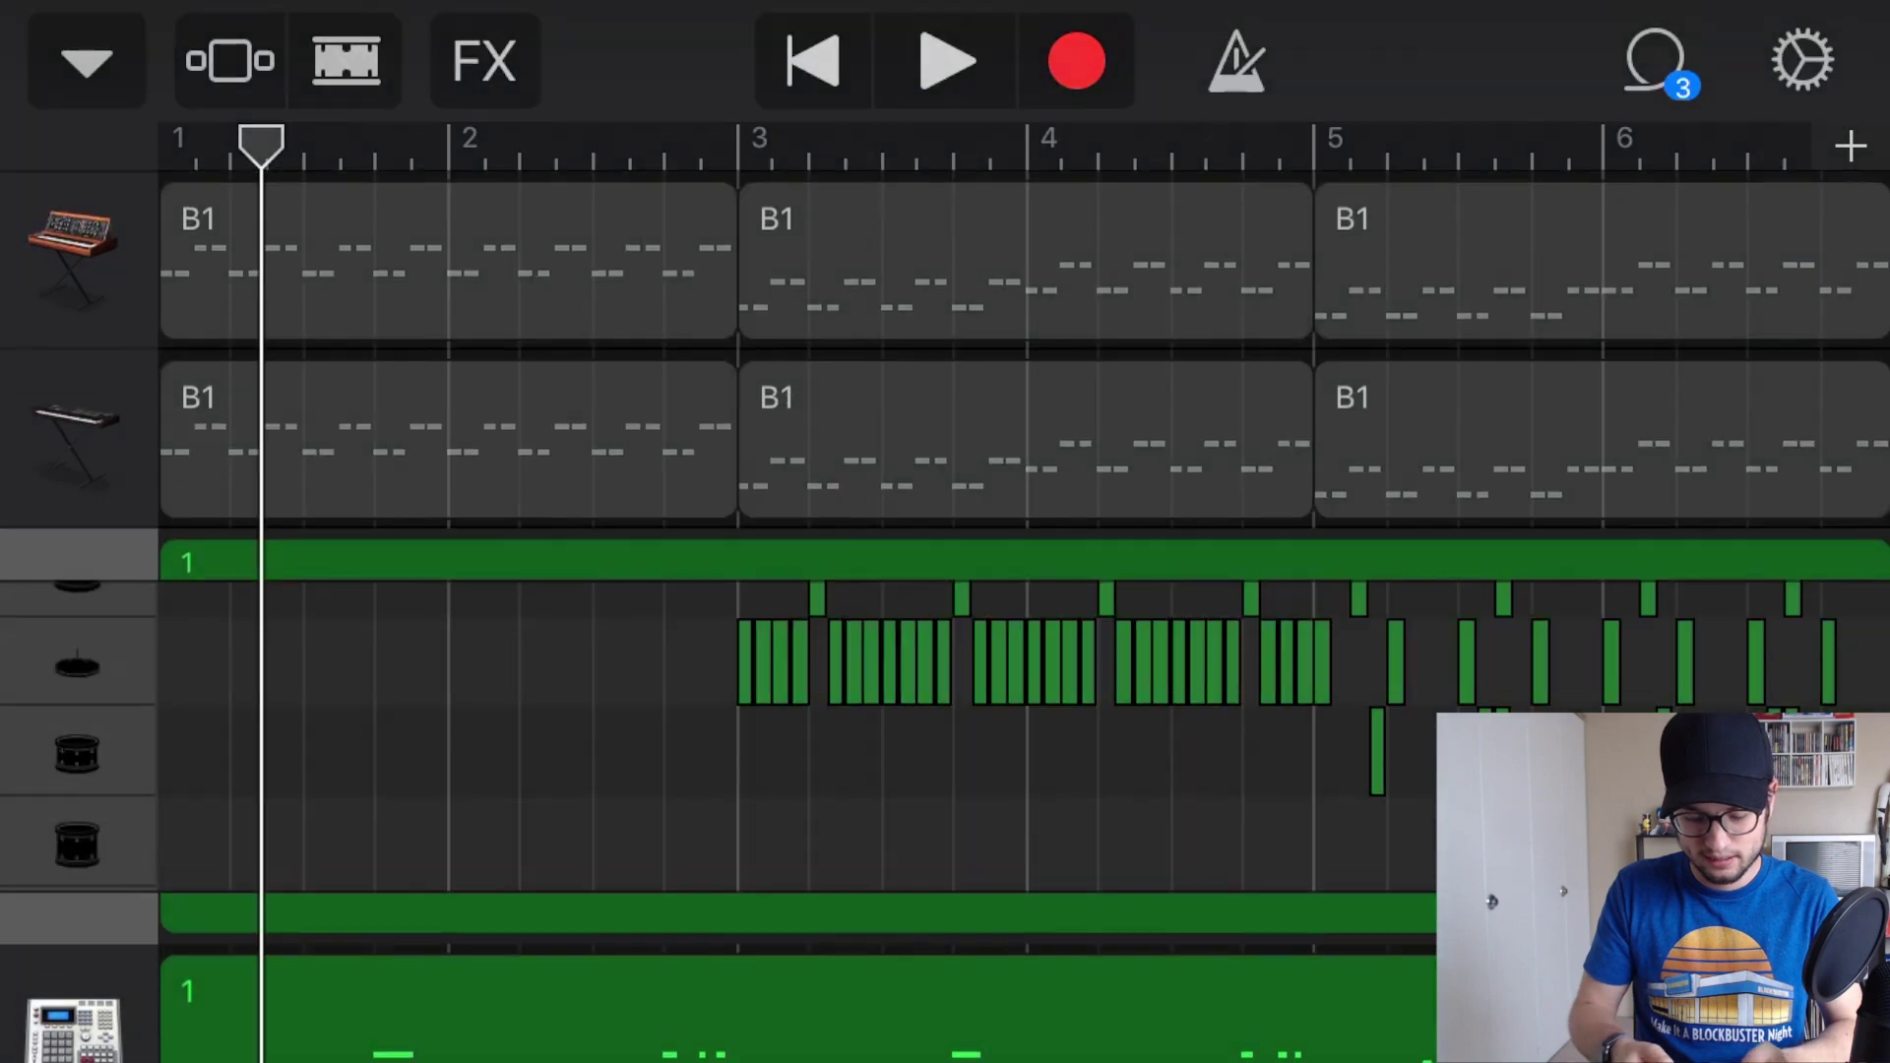
{"action": "scroll", "coordinate": [945, 610], "scroll_direction": "up", "scroll_amount": 5}
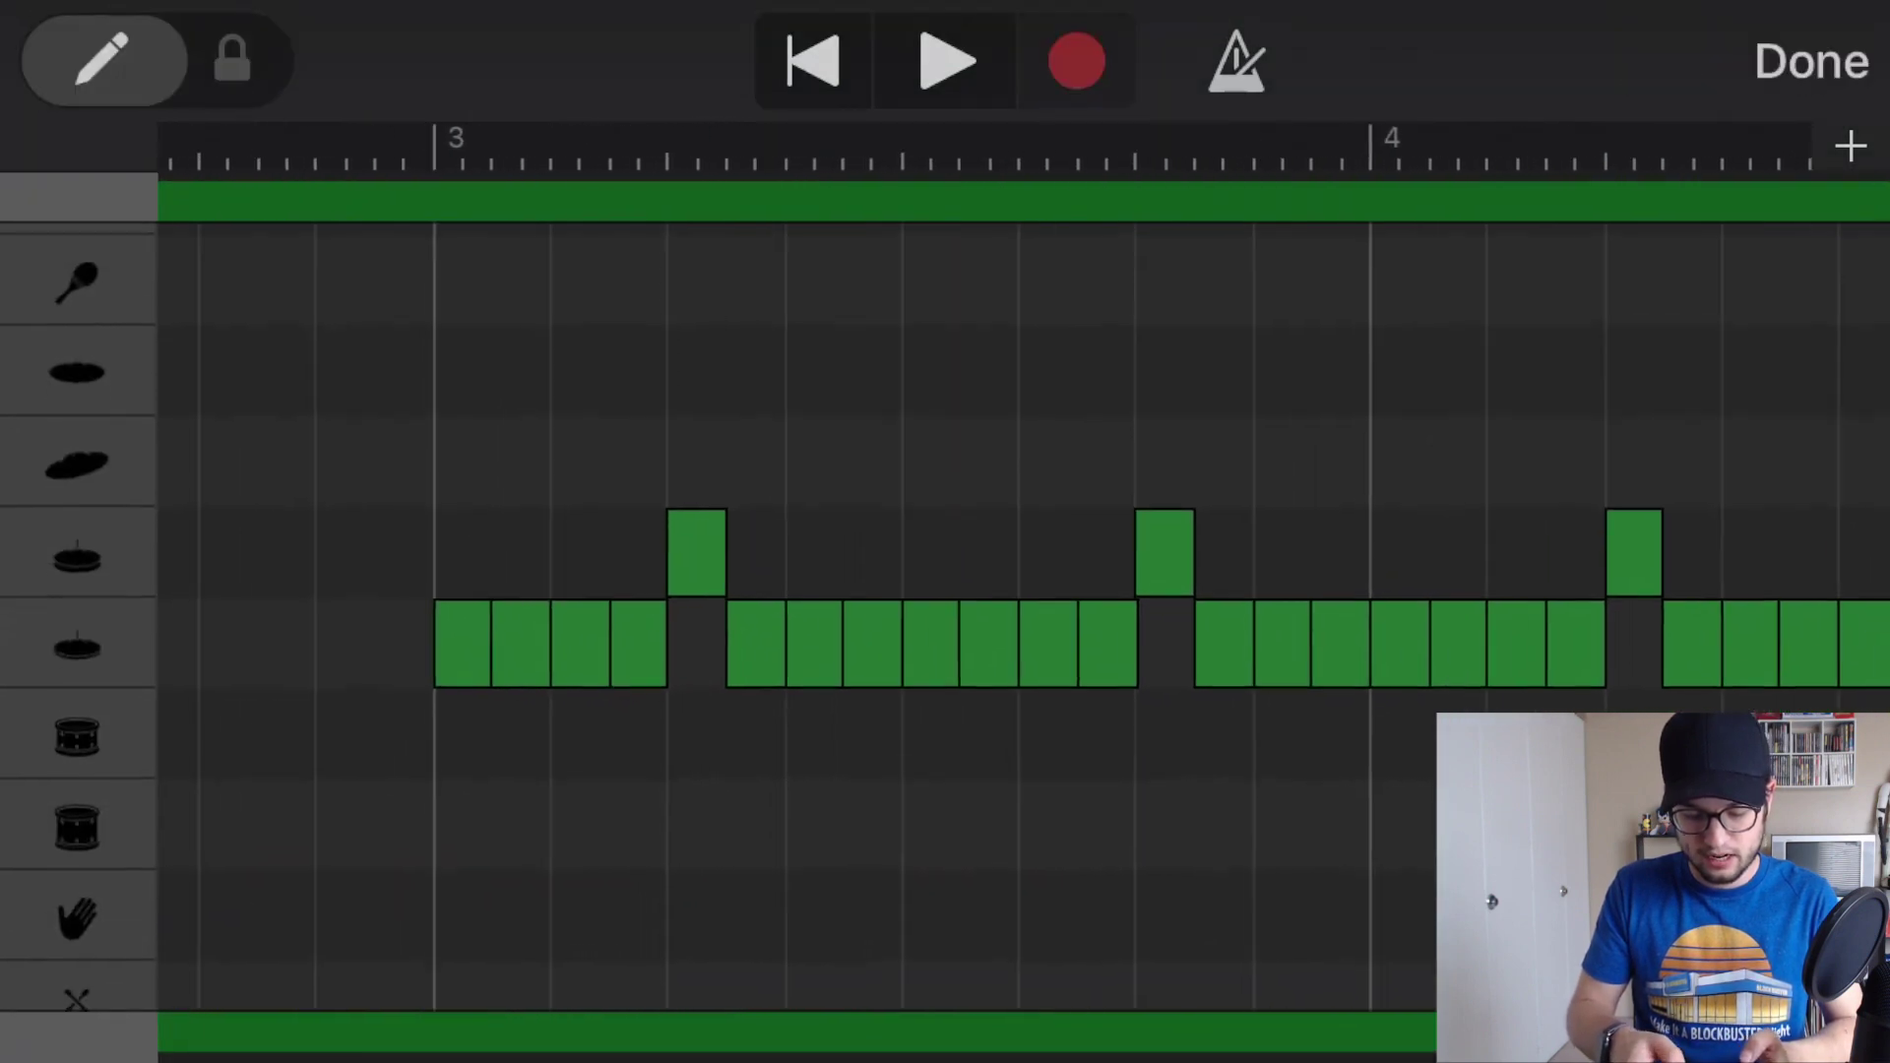
{"action": "scroll", "coordinate": [945, 610], "scroll_direction": "down", "scroll_amount": 5}
{"action": "scroll", "coordinate": [797, 591], "scroll_direction": "left", "scroll_amount": 10}
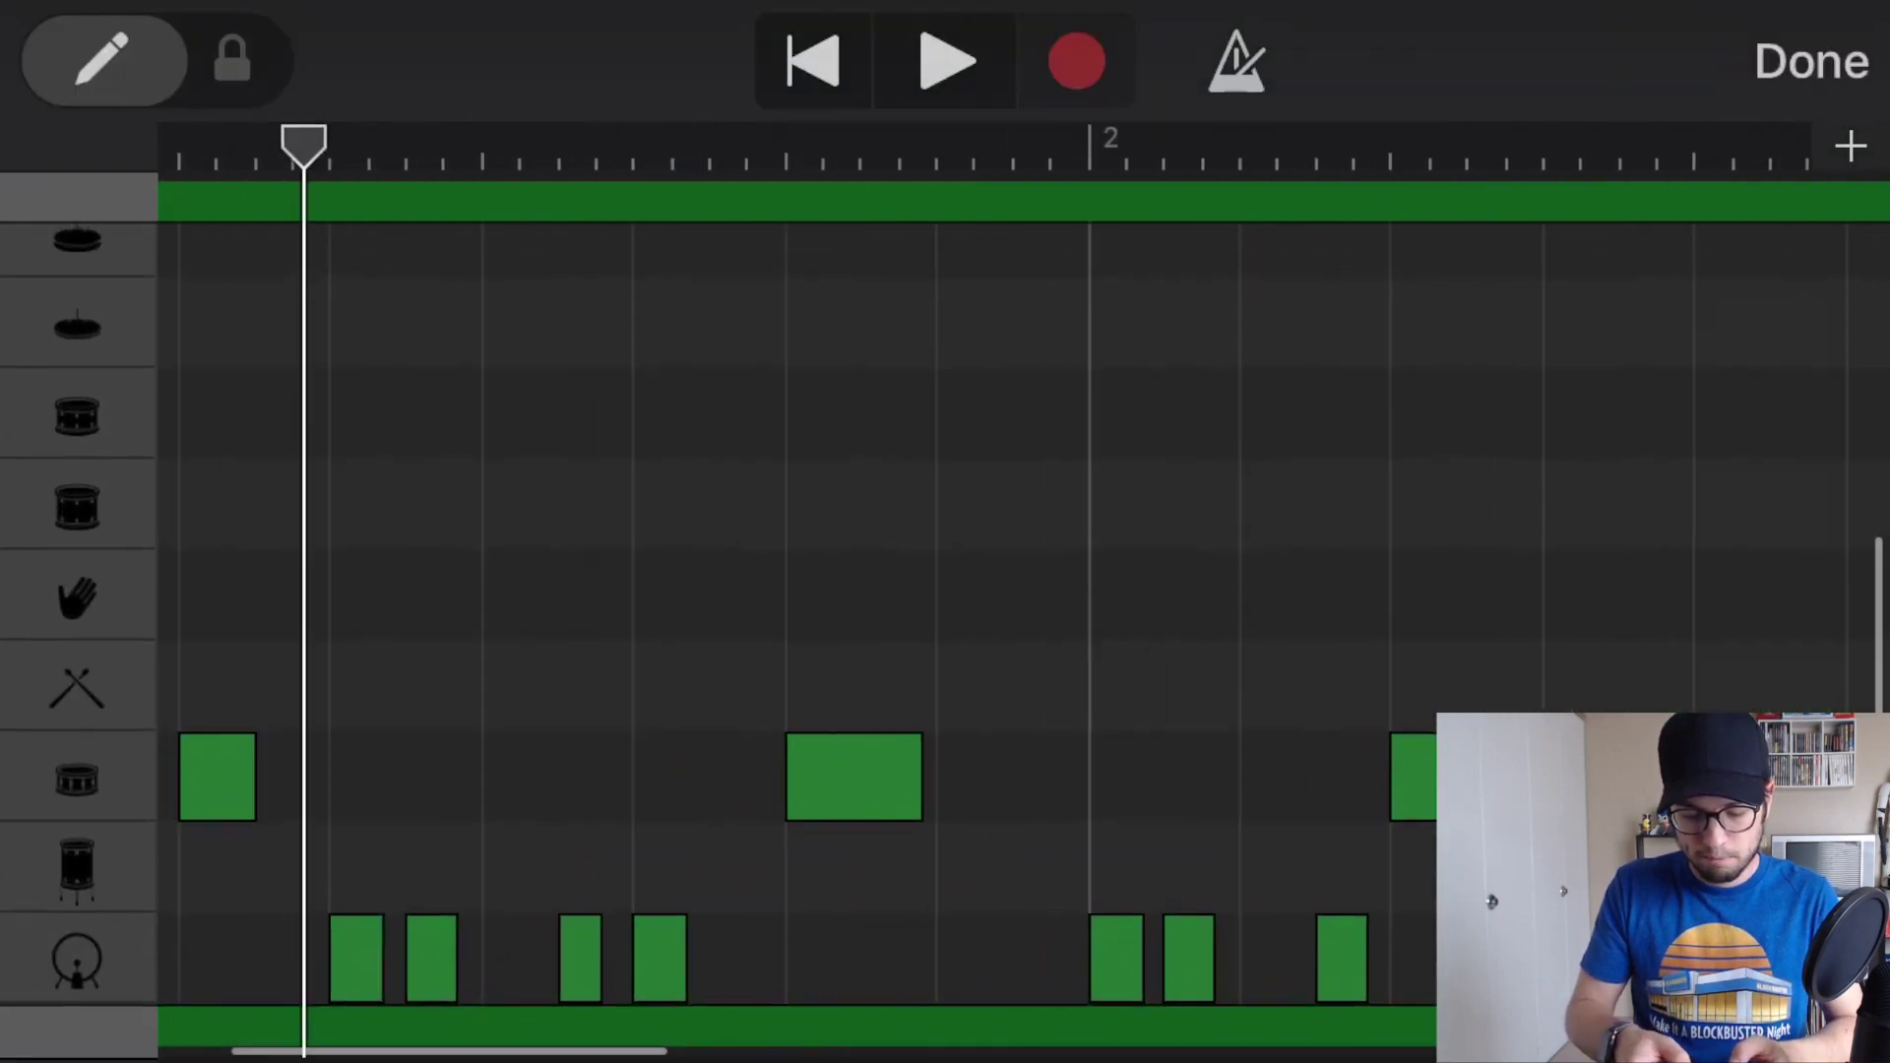
{"action": "scroll", "coordinate": [787, 590], "scroll_direction": "up", "scroll_amount": 3}
{"action": "scroll", "coordinate": [788, 591], "scroll_direction": "up", "scroll_amount": 3}
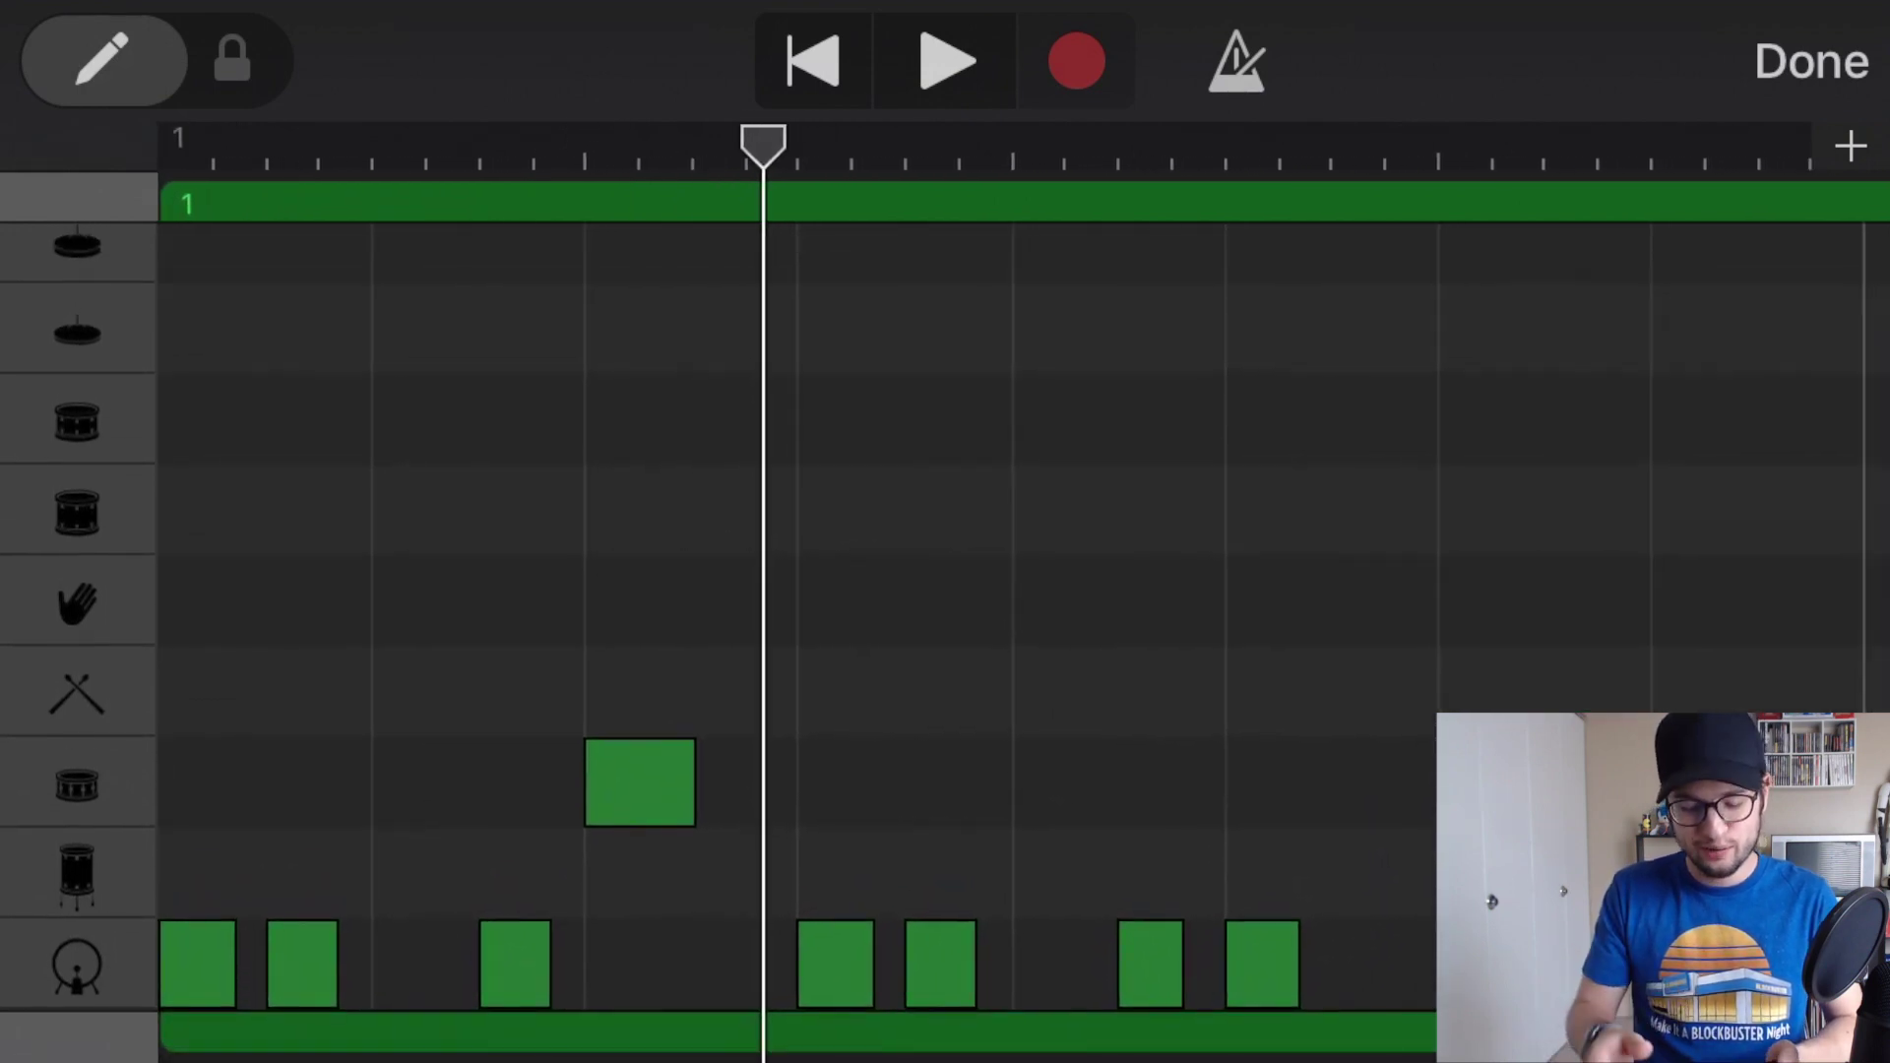
{"action": "scroll", "coordinate": [1023, 617], "scroll_direction": "down", "scroll_amount": 3}
{"action": "scroll", "coordinate": [1023, 618], "scroll_direction": "right", "scroll_amount": 5}
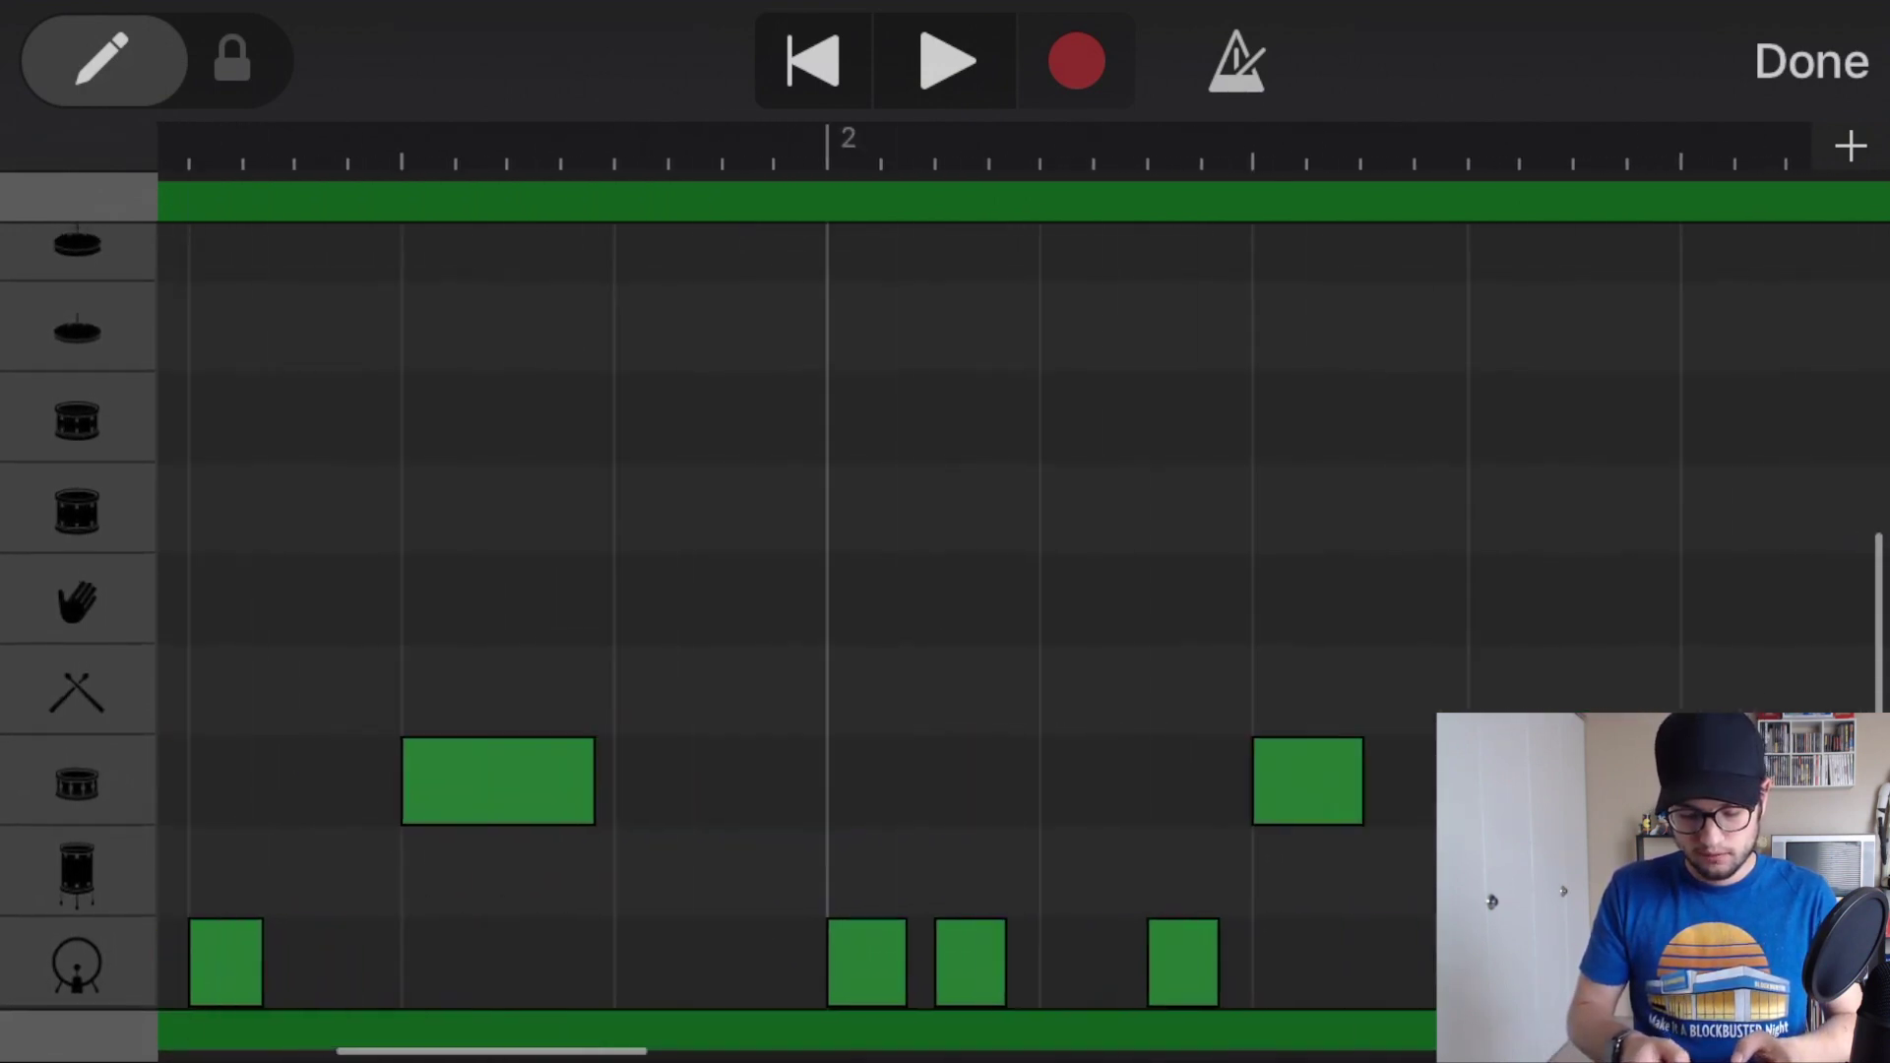
{"action": "scroll", "coordinate": [1023, 617], "scroll_direction": "right", "scroll_amount": 5}
{"action": "scroll", "coordinate": [1024, 617], "scroll_direction": "up", "scroll_amount": 3}
{"action": "scroll", "coordinate": [1024, 617], "scroll_direction": "right", "scroll_amount": 2}
{"action": "scroll", "coordinate": [1024, 618], "scroll_direction": "down", "scroll_amount": 3}
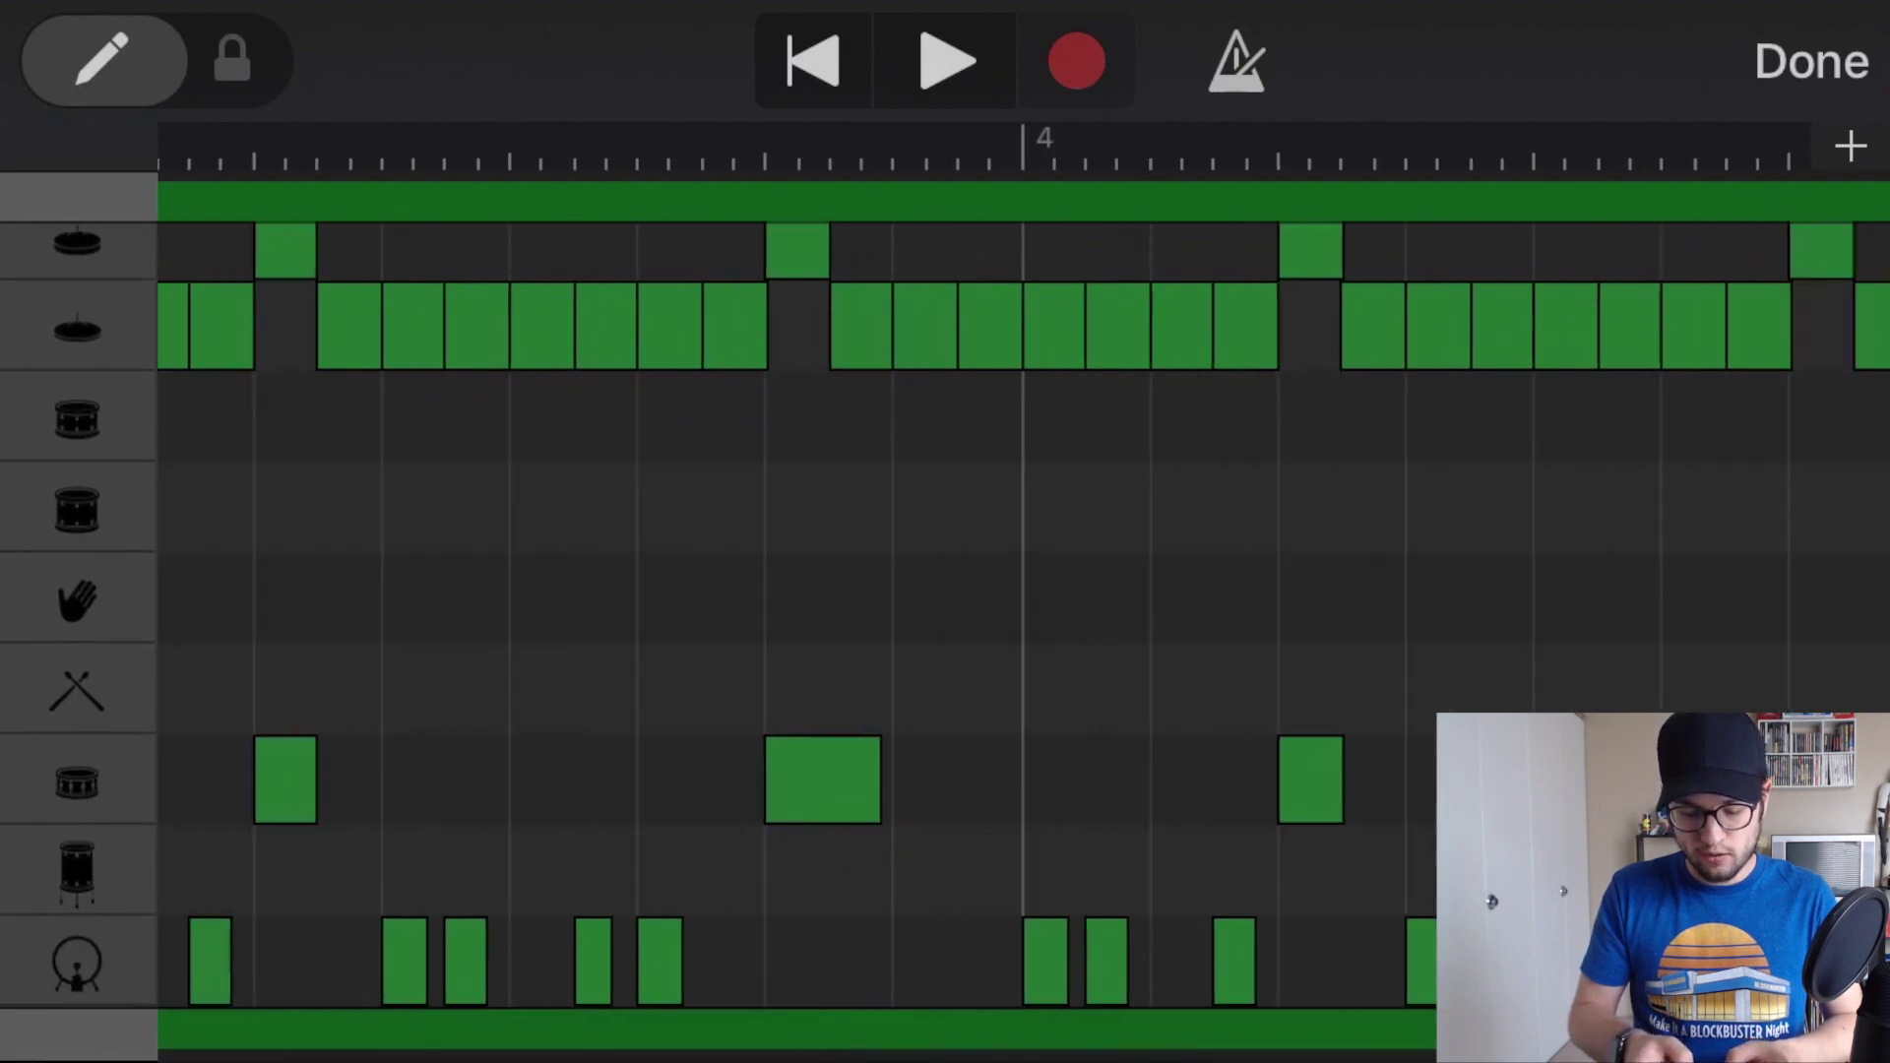
{"action": "scroll", "coordinate": [1023, 617], "scroll_direction": "right", "scroll_amount": 2}
{"action": "scroll", "coordinate": [1023, 617], "scroll_direction": "down", "scroll_amount": 2}
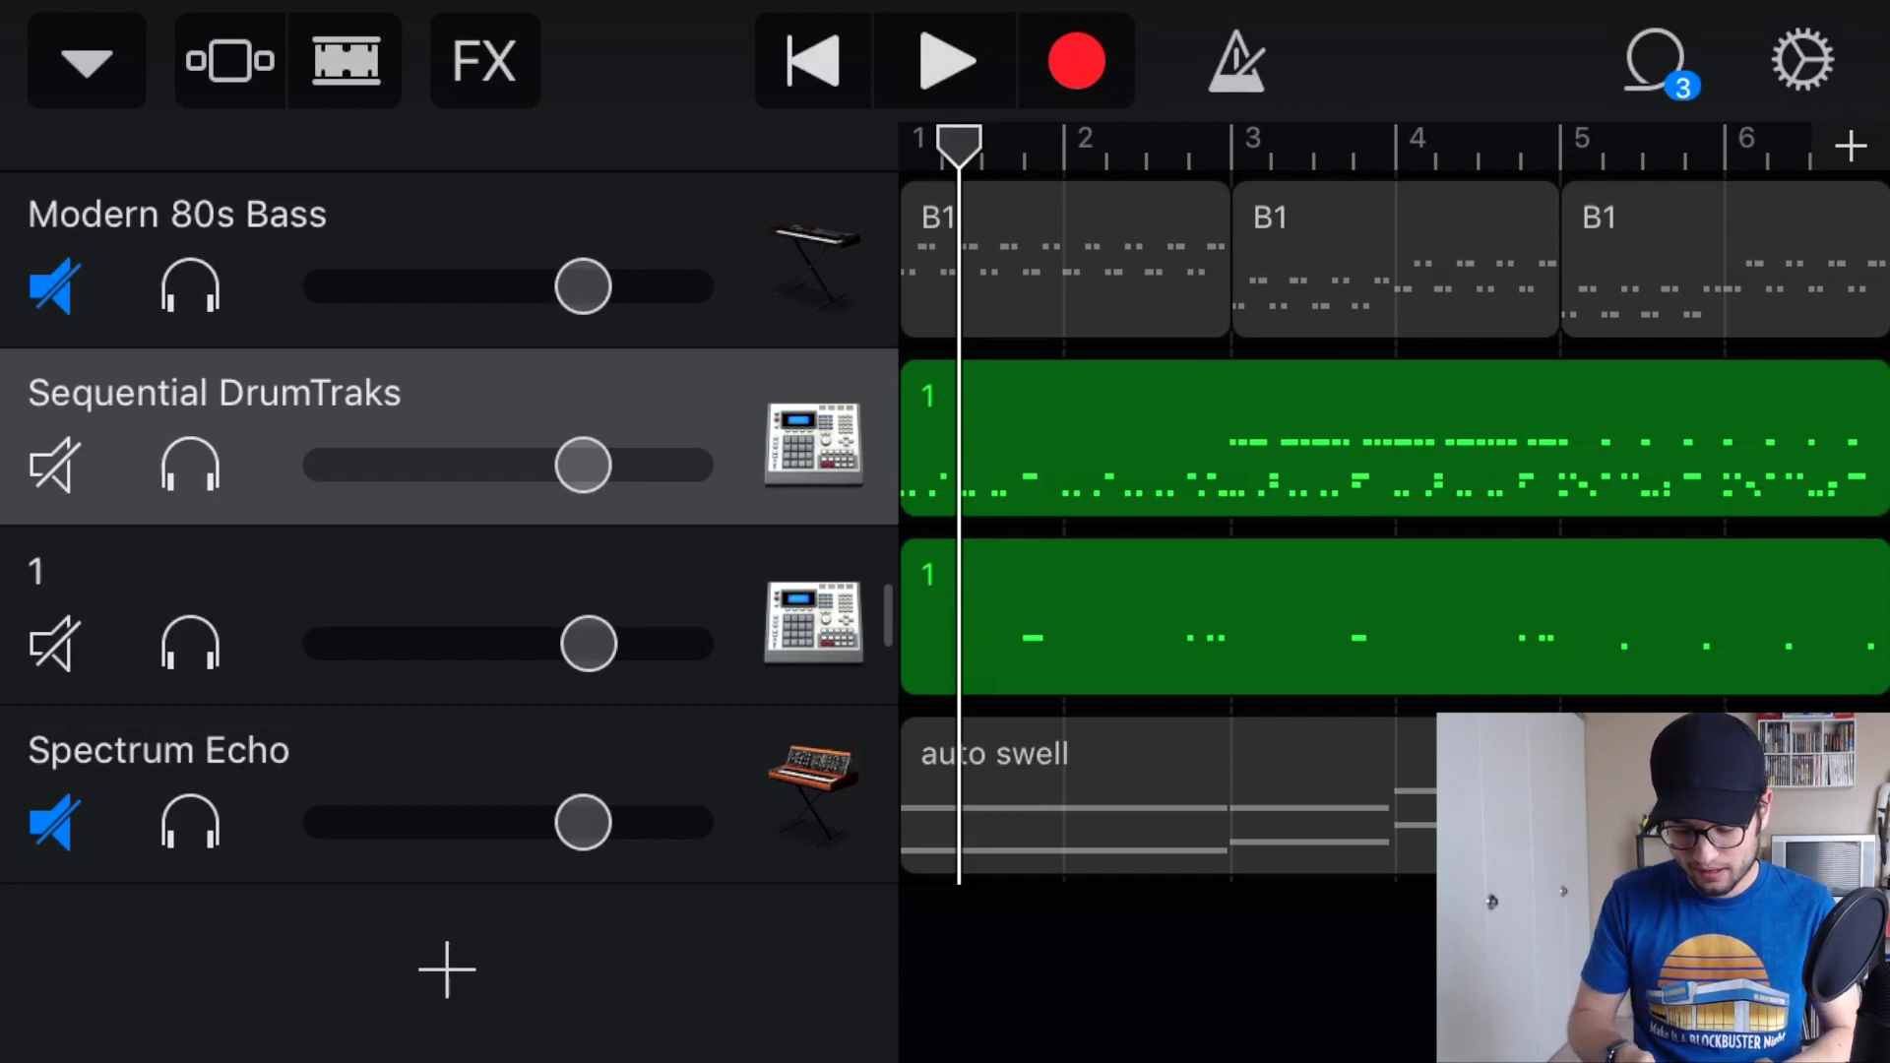
- Select drum track 1 and open its Track Controls to show volume and pan
{"action": "left_click", "coordinate": [393, 591]}
{"action": "left_click", "coordinate": [1801, 61]}
{"action": "left_click", "coordinate": [1564, 198]}
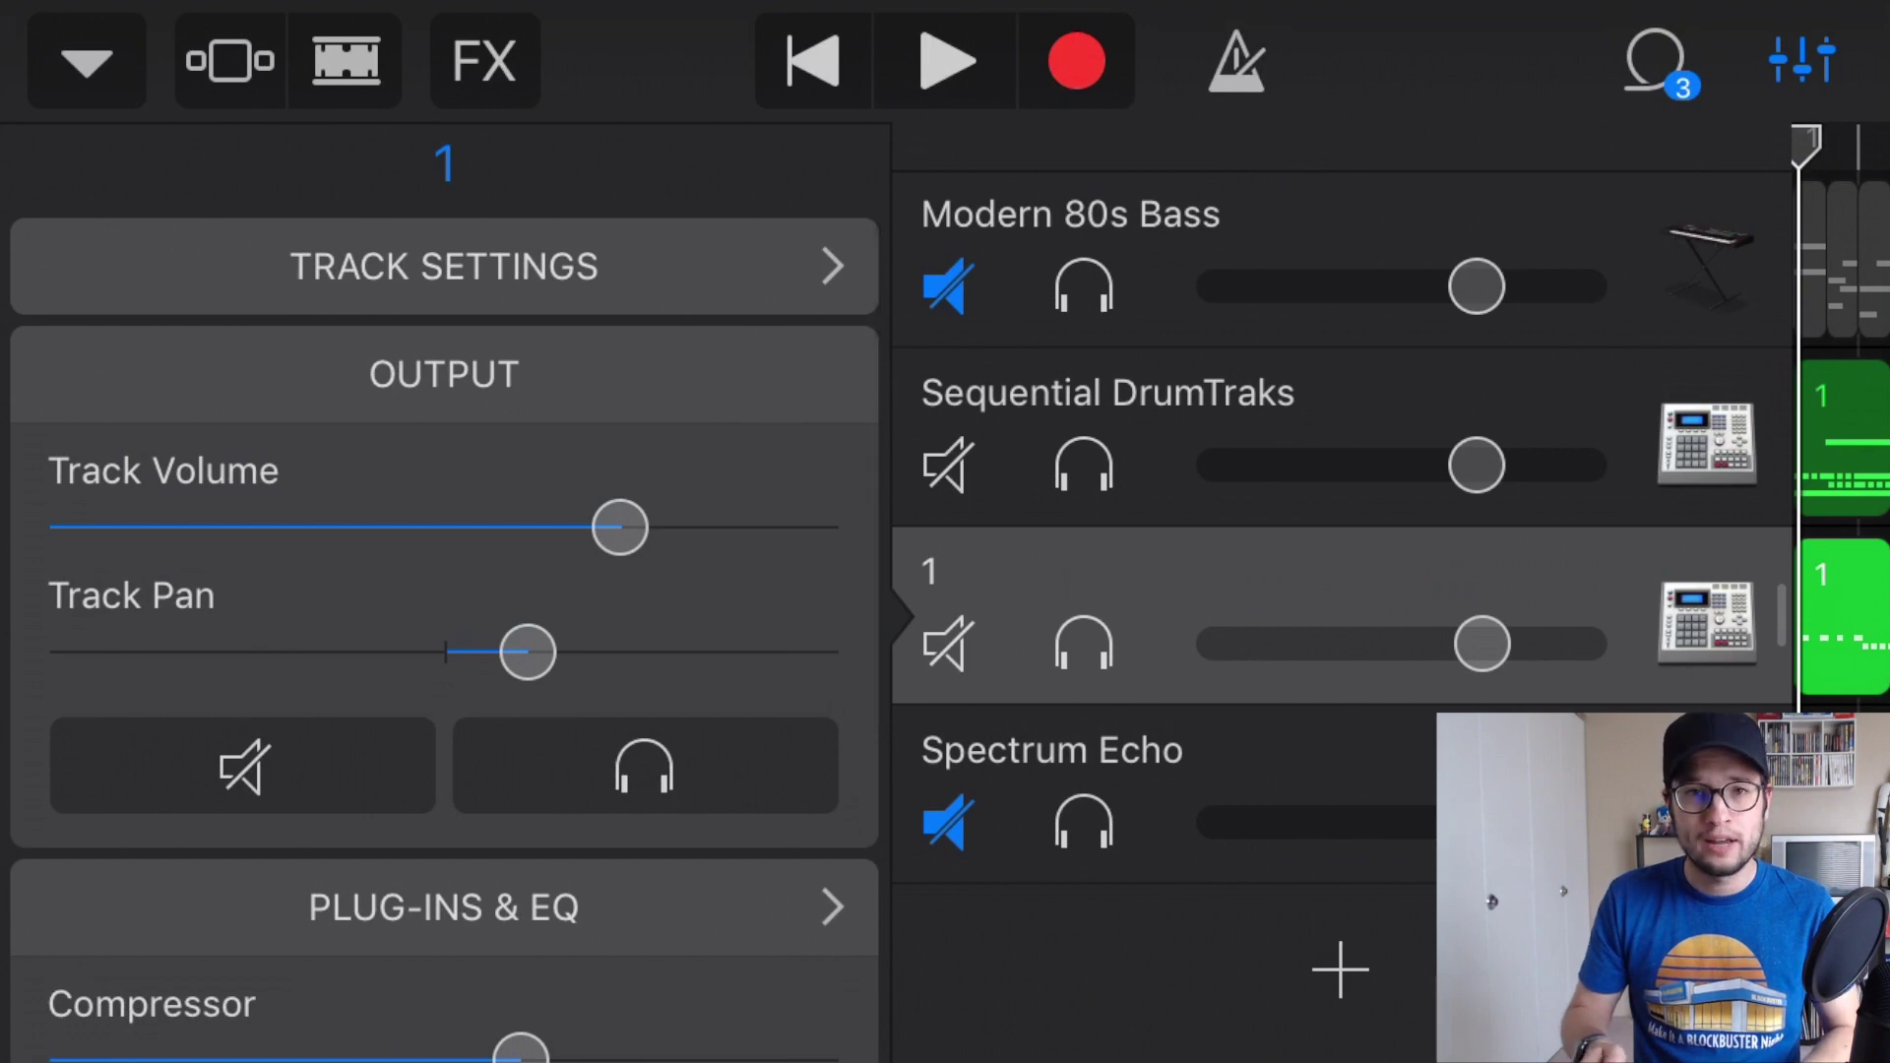
{"action": "scroll", "coordinate": [443, 630], "scroll_direction": "down", "scroll_amount": 5}
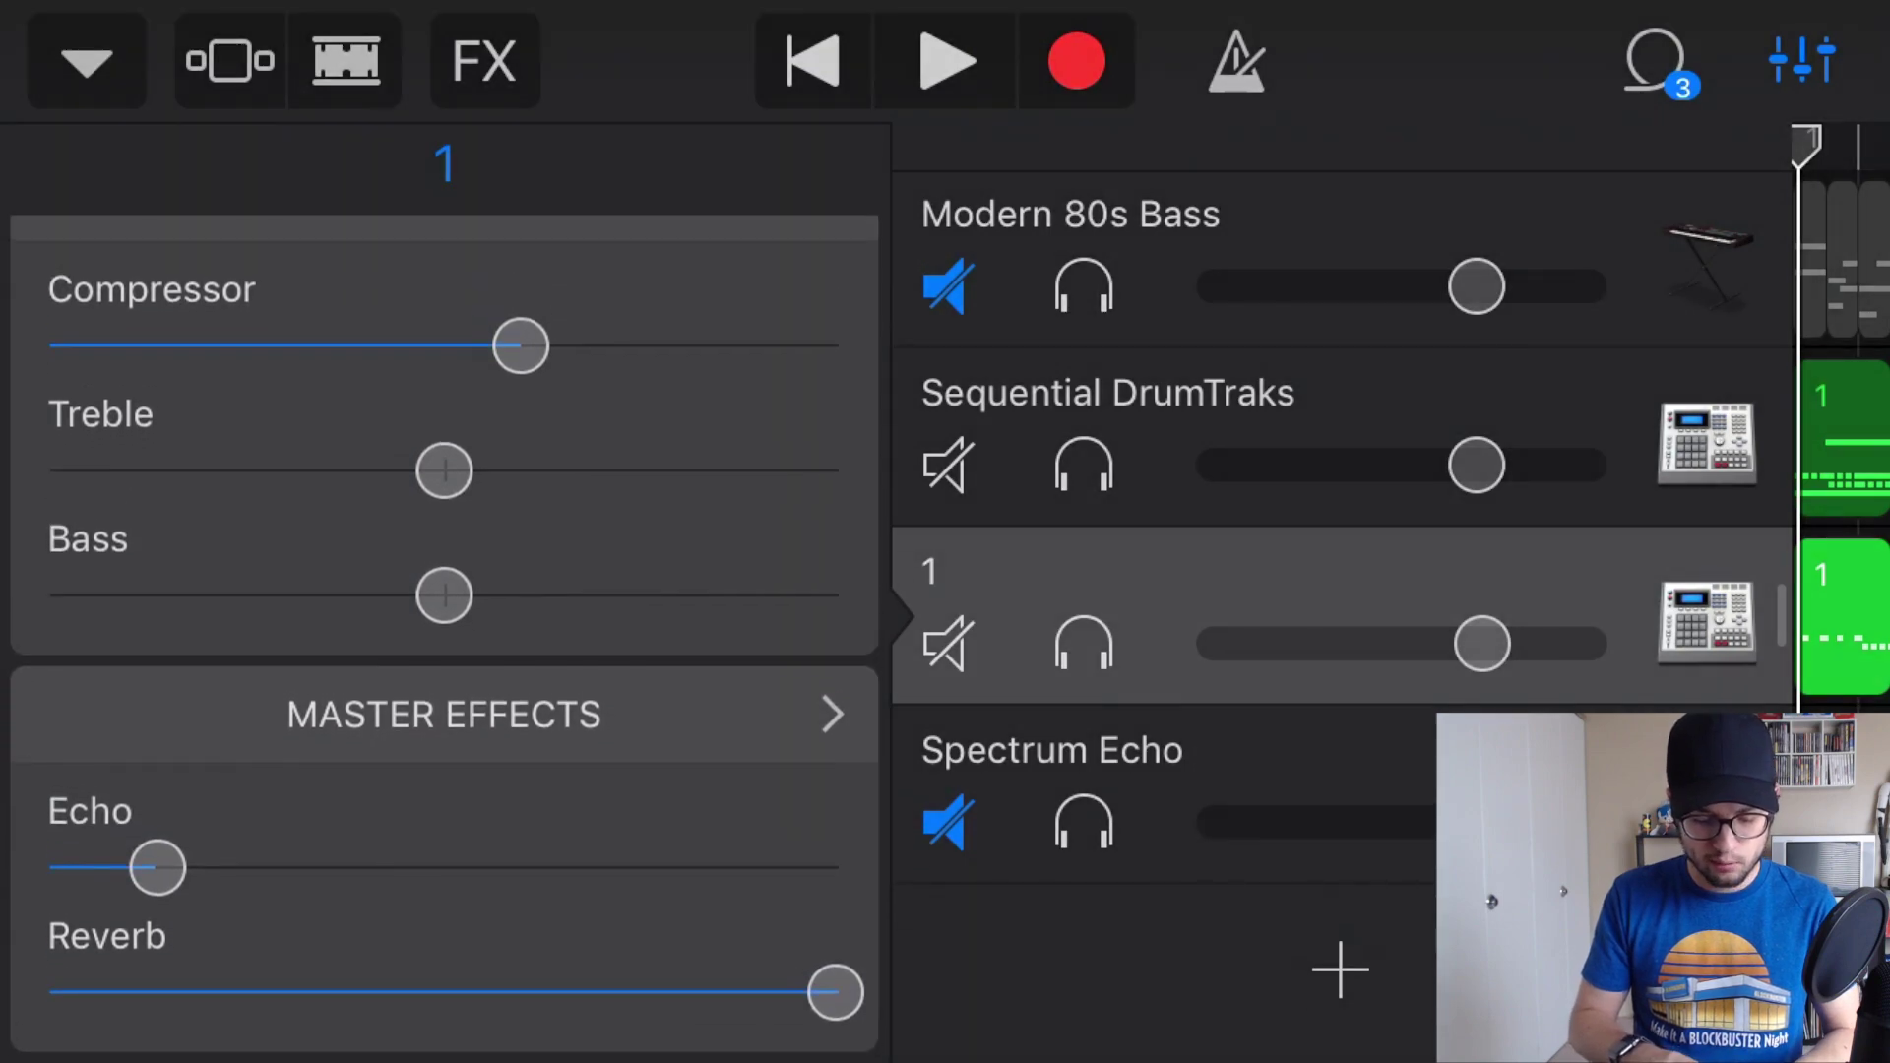
- Browse the Master Effects Echo presets, then go back to the track's main controls
{"action": "left_click", "coordinate": [443, 714]}
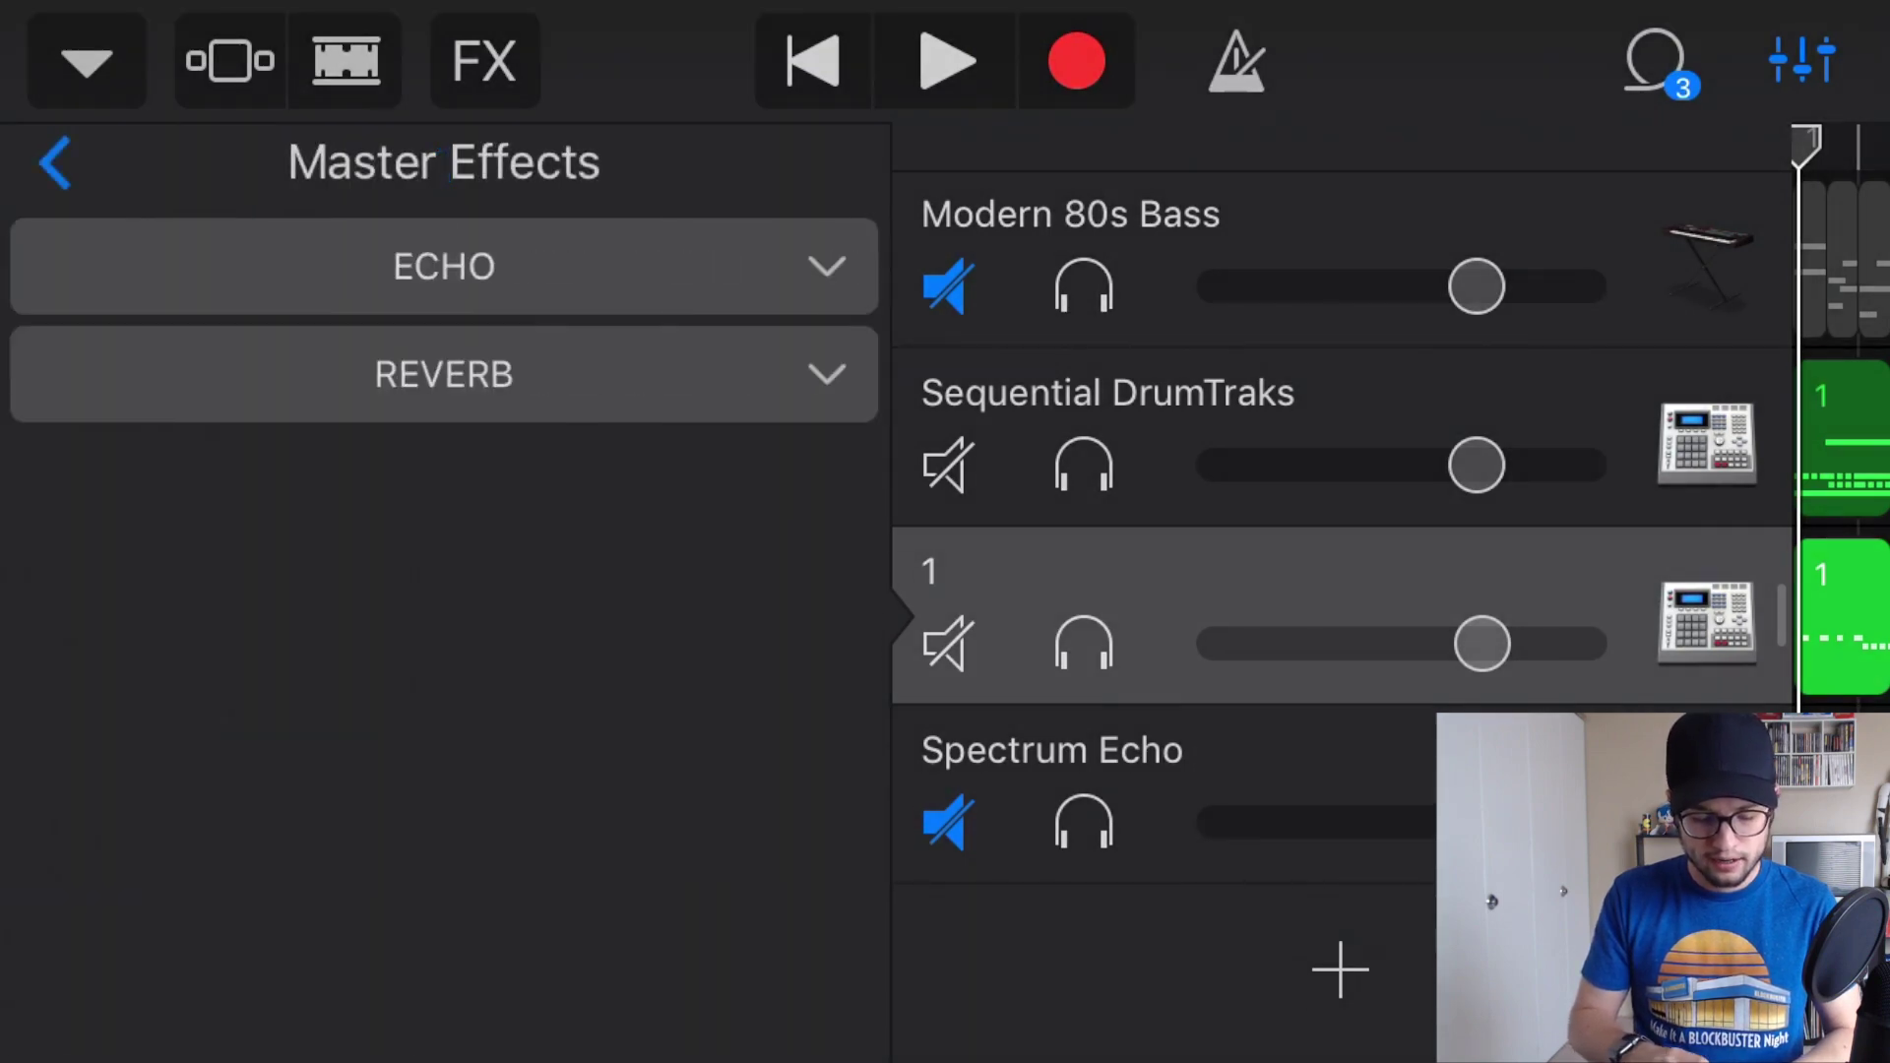
{"action": "left_click", "coordinate": [442, 265]}
{"action": "scroll", "coordinate": [443, 590], "scroll_direction": "down", "scroll_amount": 5}
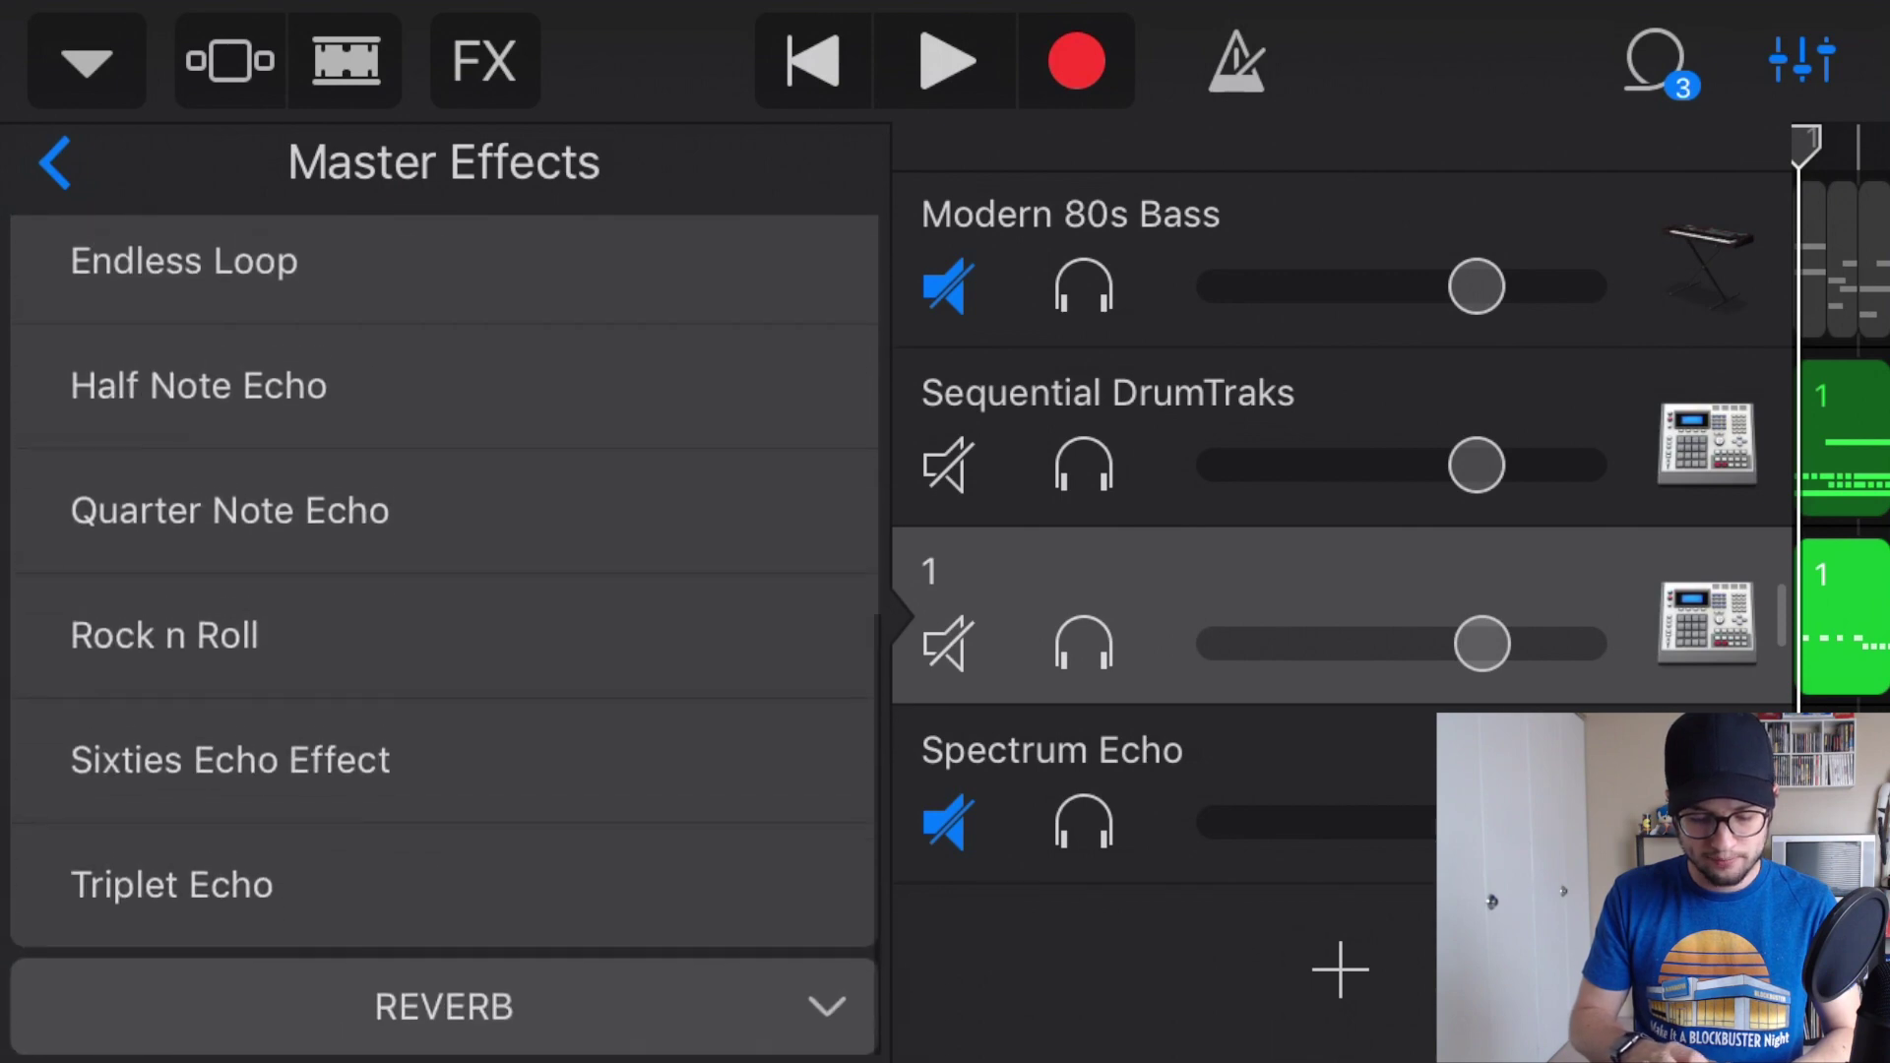
{"action": "scroll", "coordinate": [443, 590], "scroll_direction": "up", "scroll_amount": 5}
{"action": "left_click", "coordinate": [54, 162]}
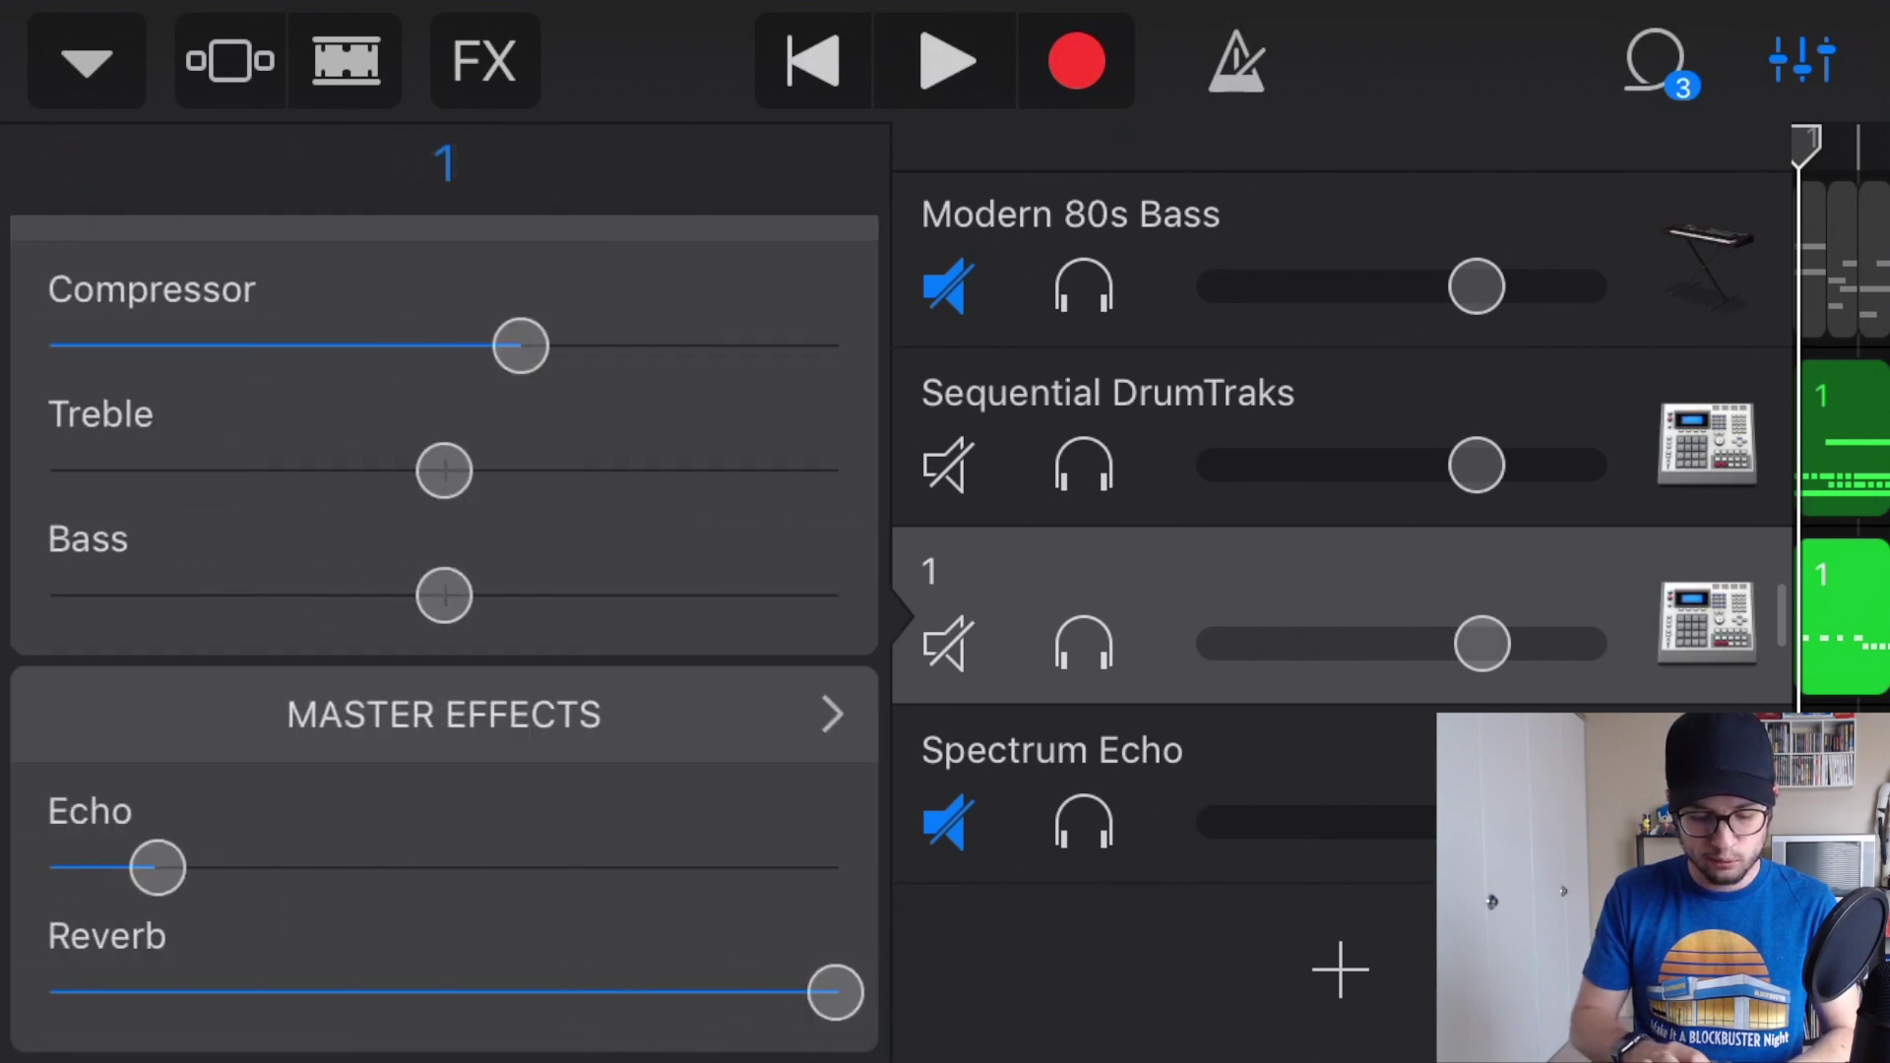
{"action": "scroll", "coordinate": [443, 591], "scroll_direction": "up", "scroll_amount": 5}
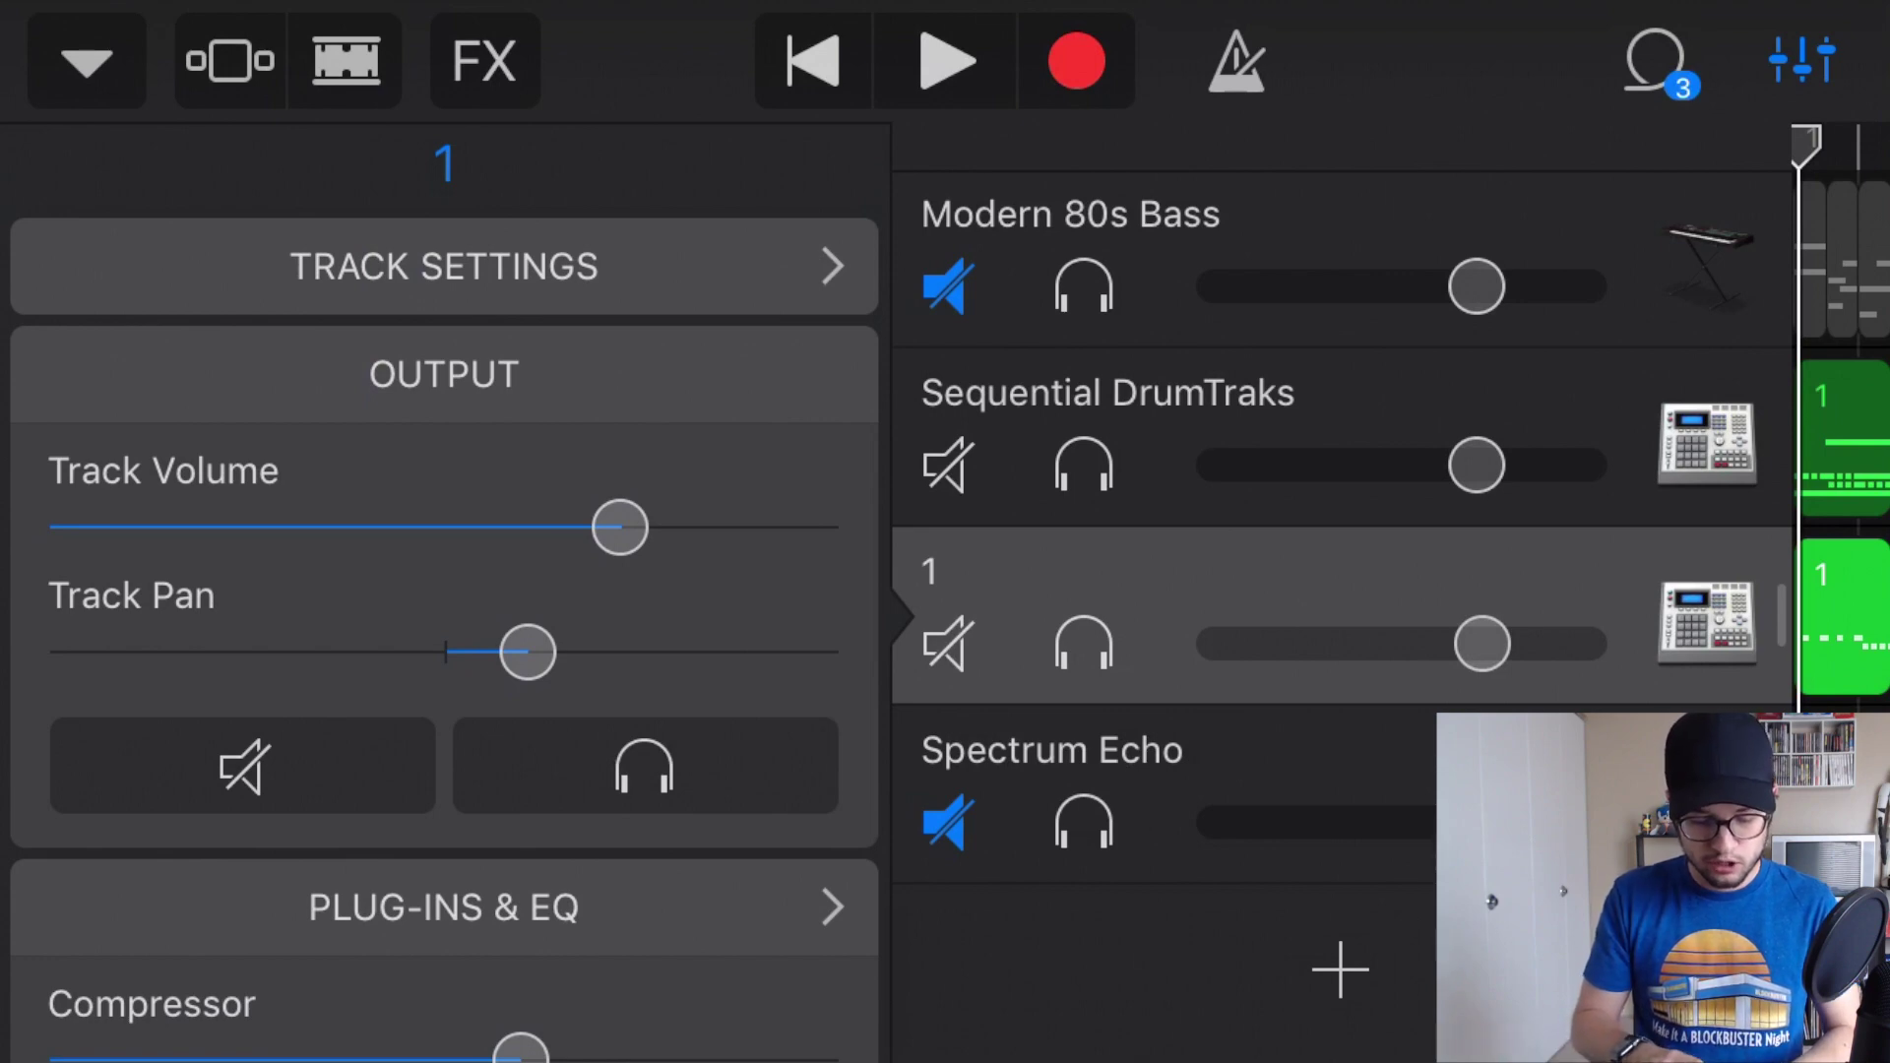
- Insert AUDelay from Audio Unit Extensions into drum track 1's empty plug-in slot and open it
{"action": "scroll", "coordinate": [443, 591], "scroll_direction": "down", "scroll_amount": 3}
{"action": "left_click", "coordinate": [443, 675]}
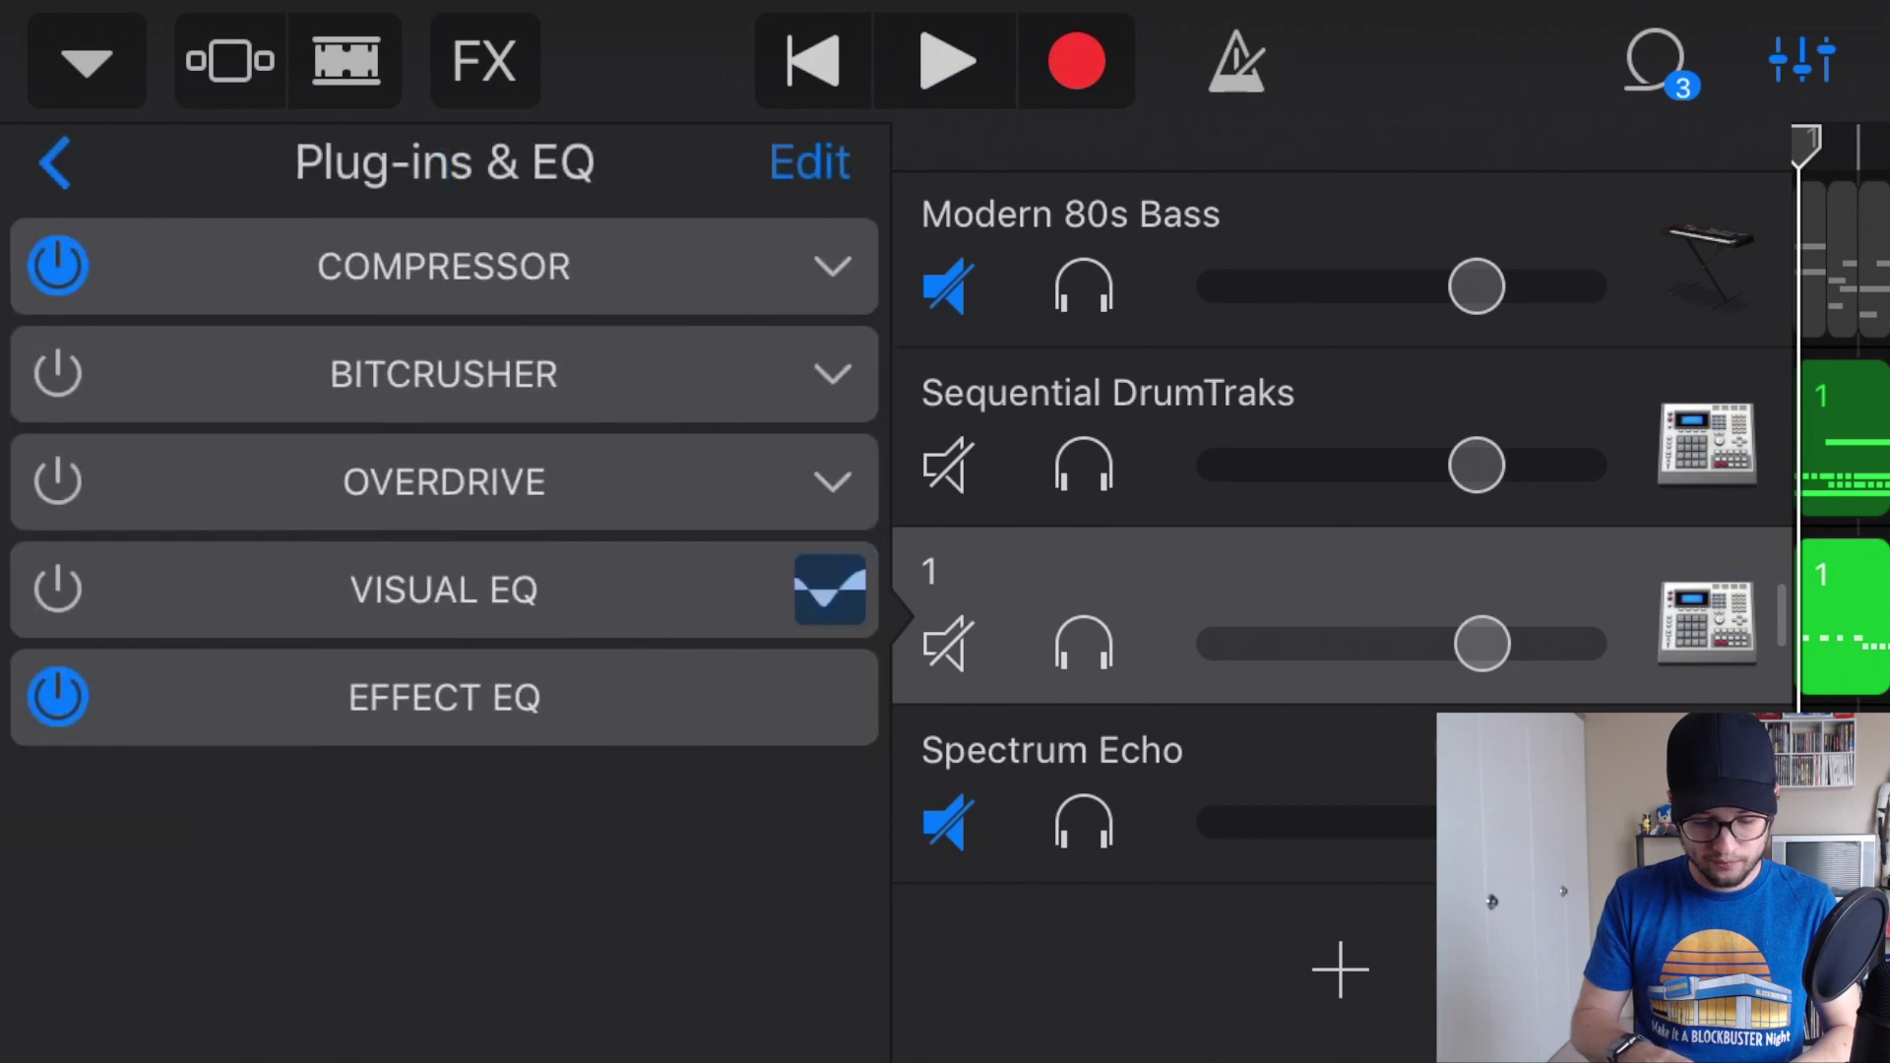
{"action": "left_click", "coordinate": [809, 162]}
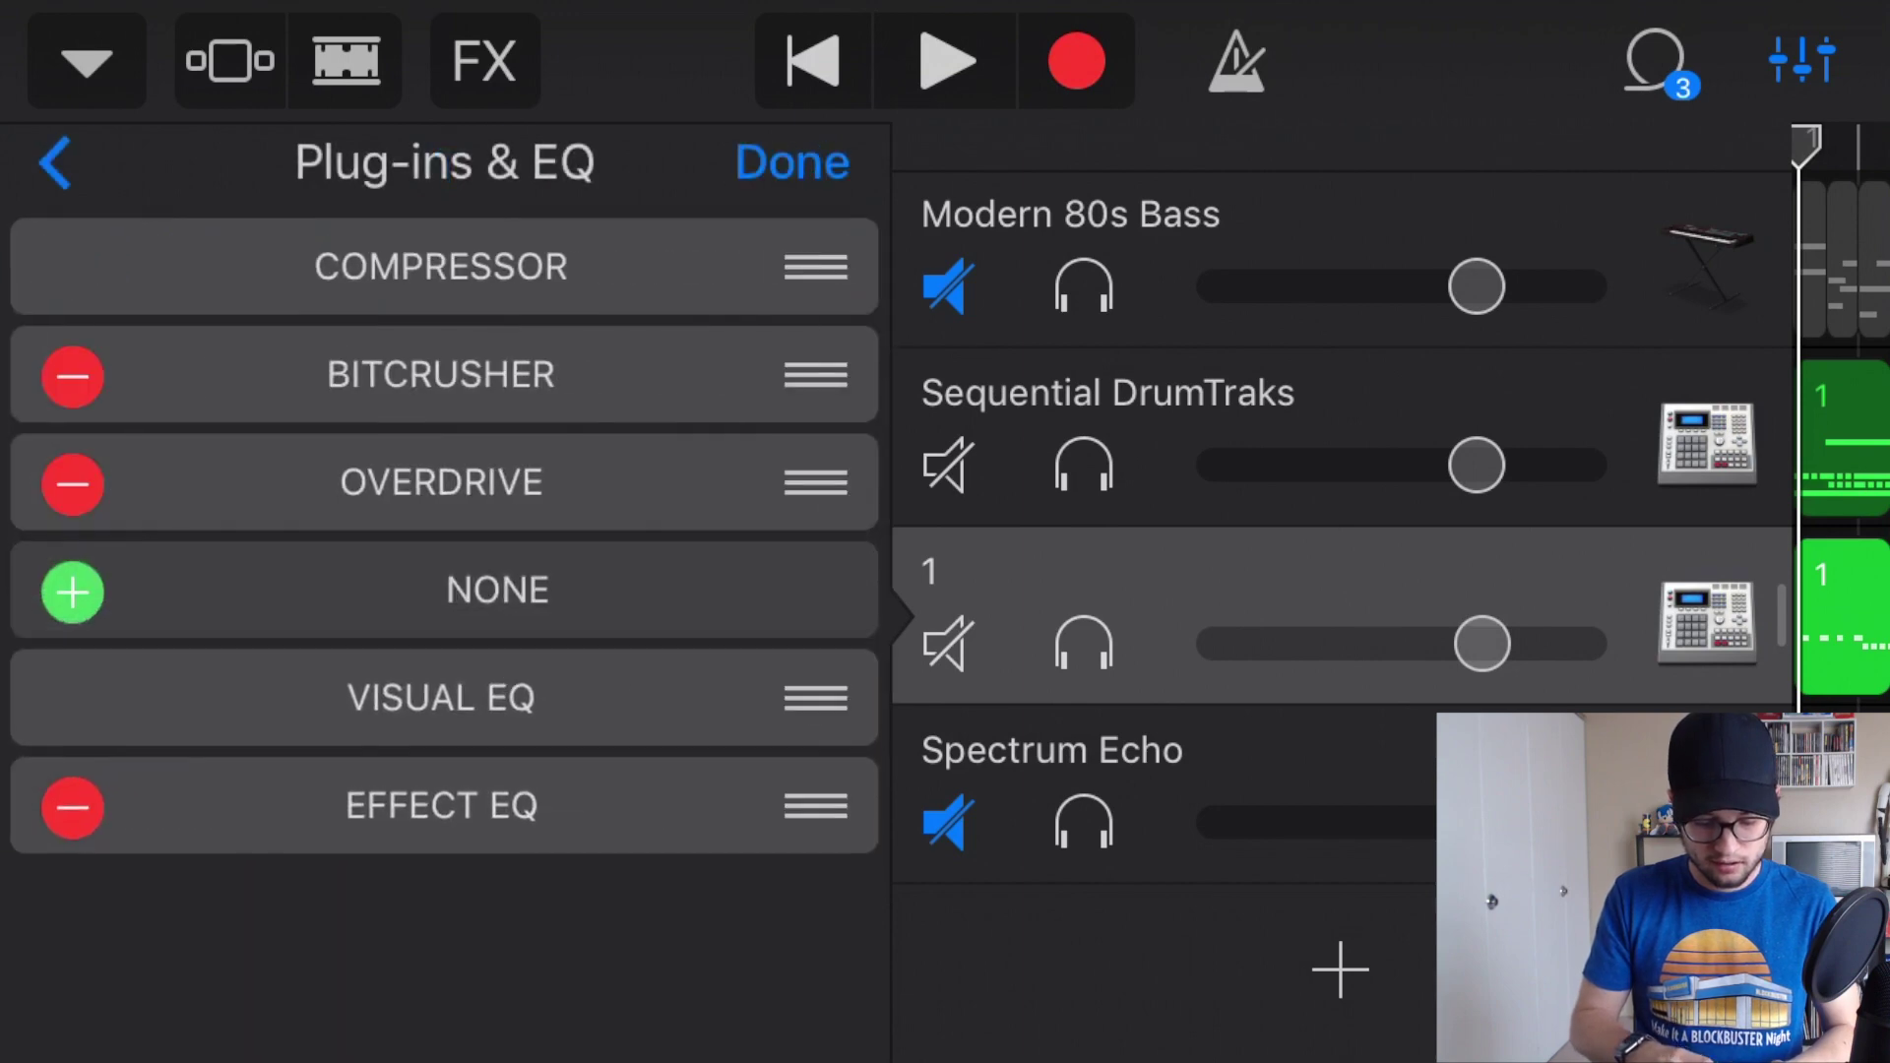
{"action": "left_click", "coordinate": [497, 589]}
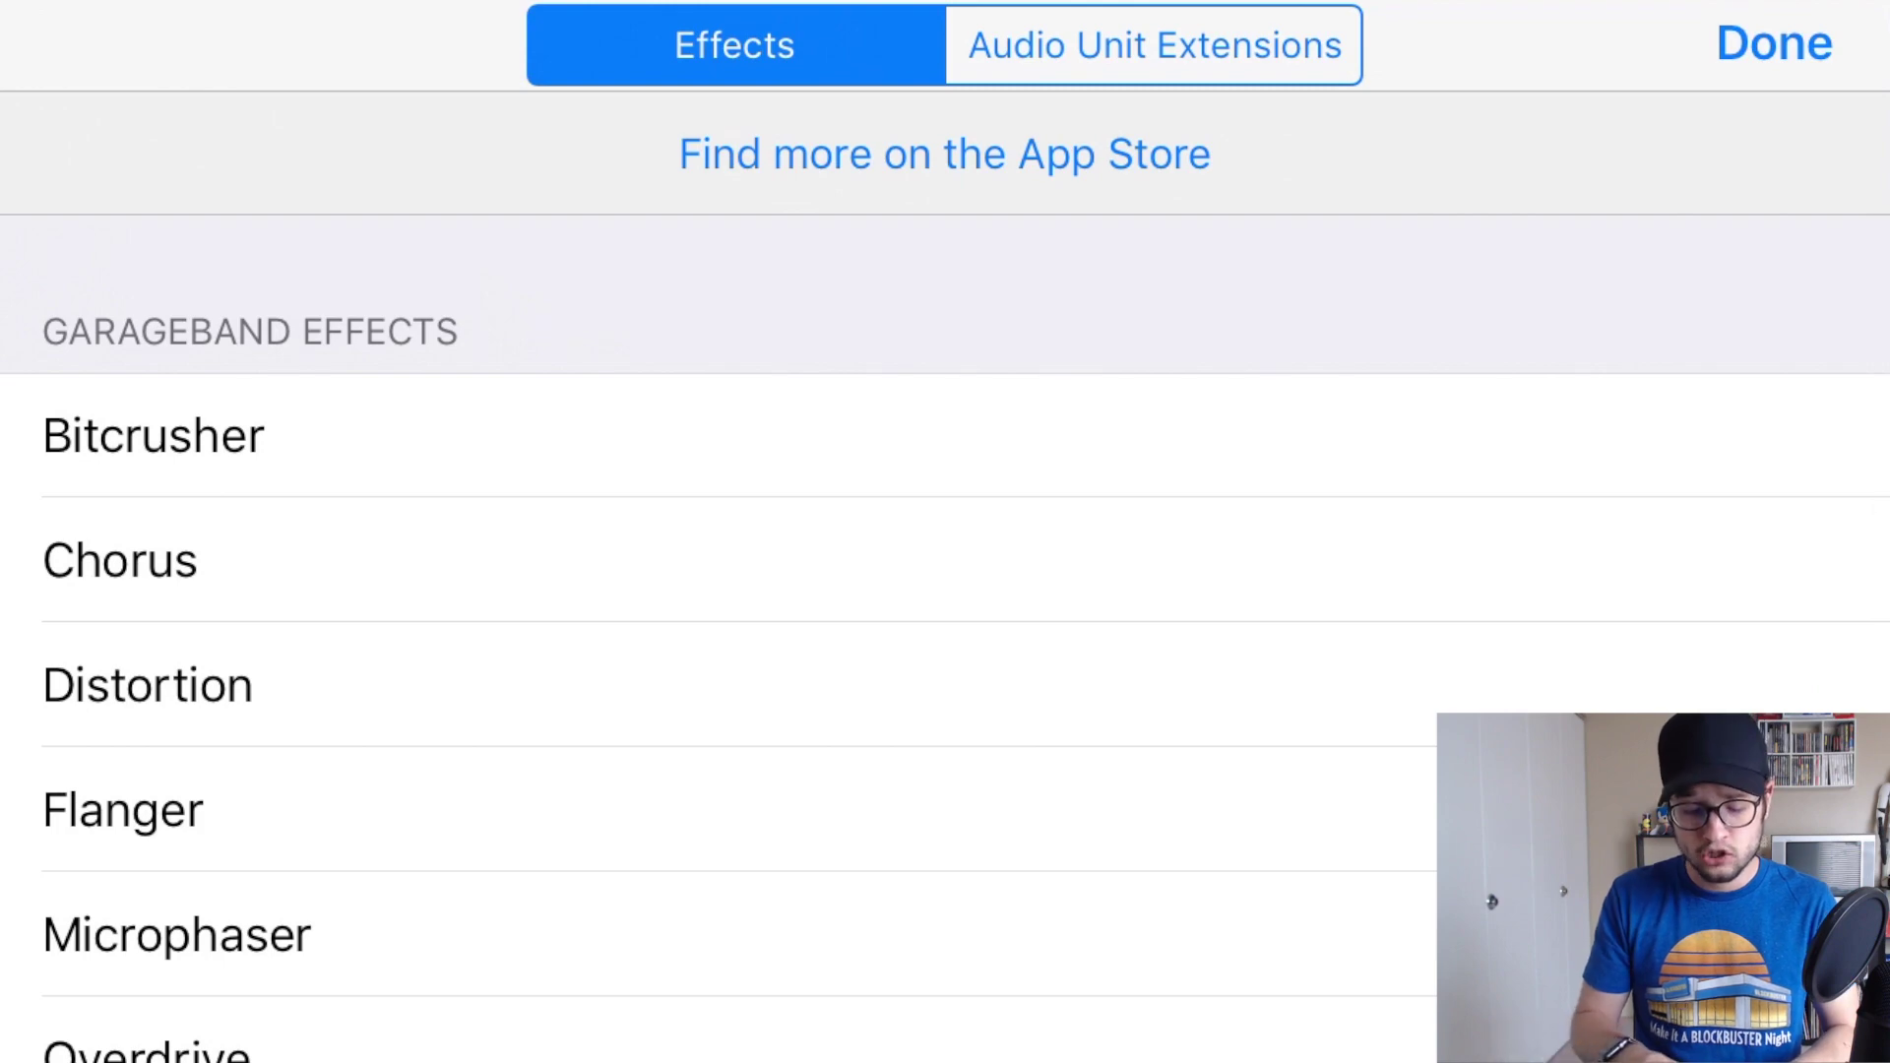
{"action": "left_click", "coordinate": [1154, 45]}
{"action": "scroll", "coordinate": [689, 640], "scroll_direction": "down", "scroll_amount": 5}
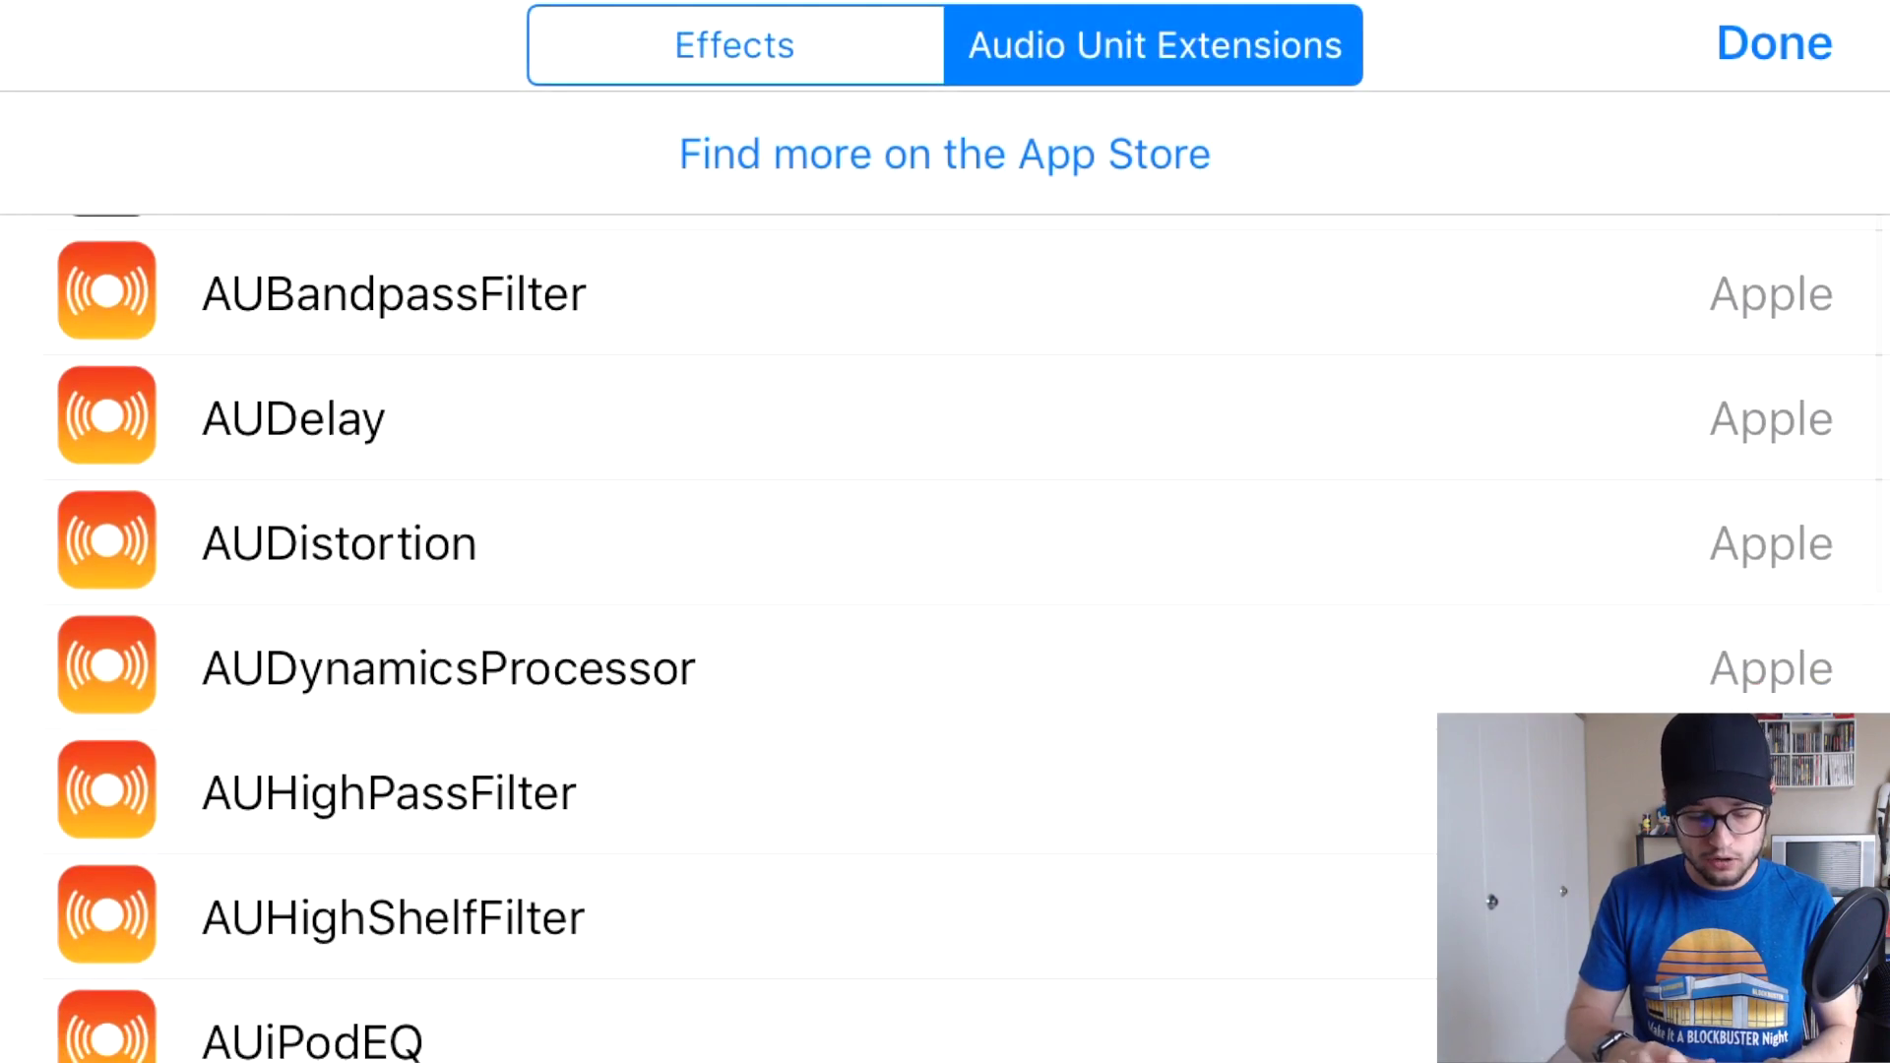
{"action": "scroll", "coordinate": [944, 638], "scroll_direction": "up", "scroll_amount": 3}
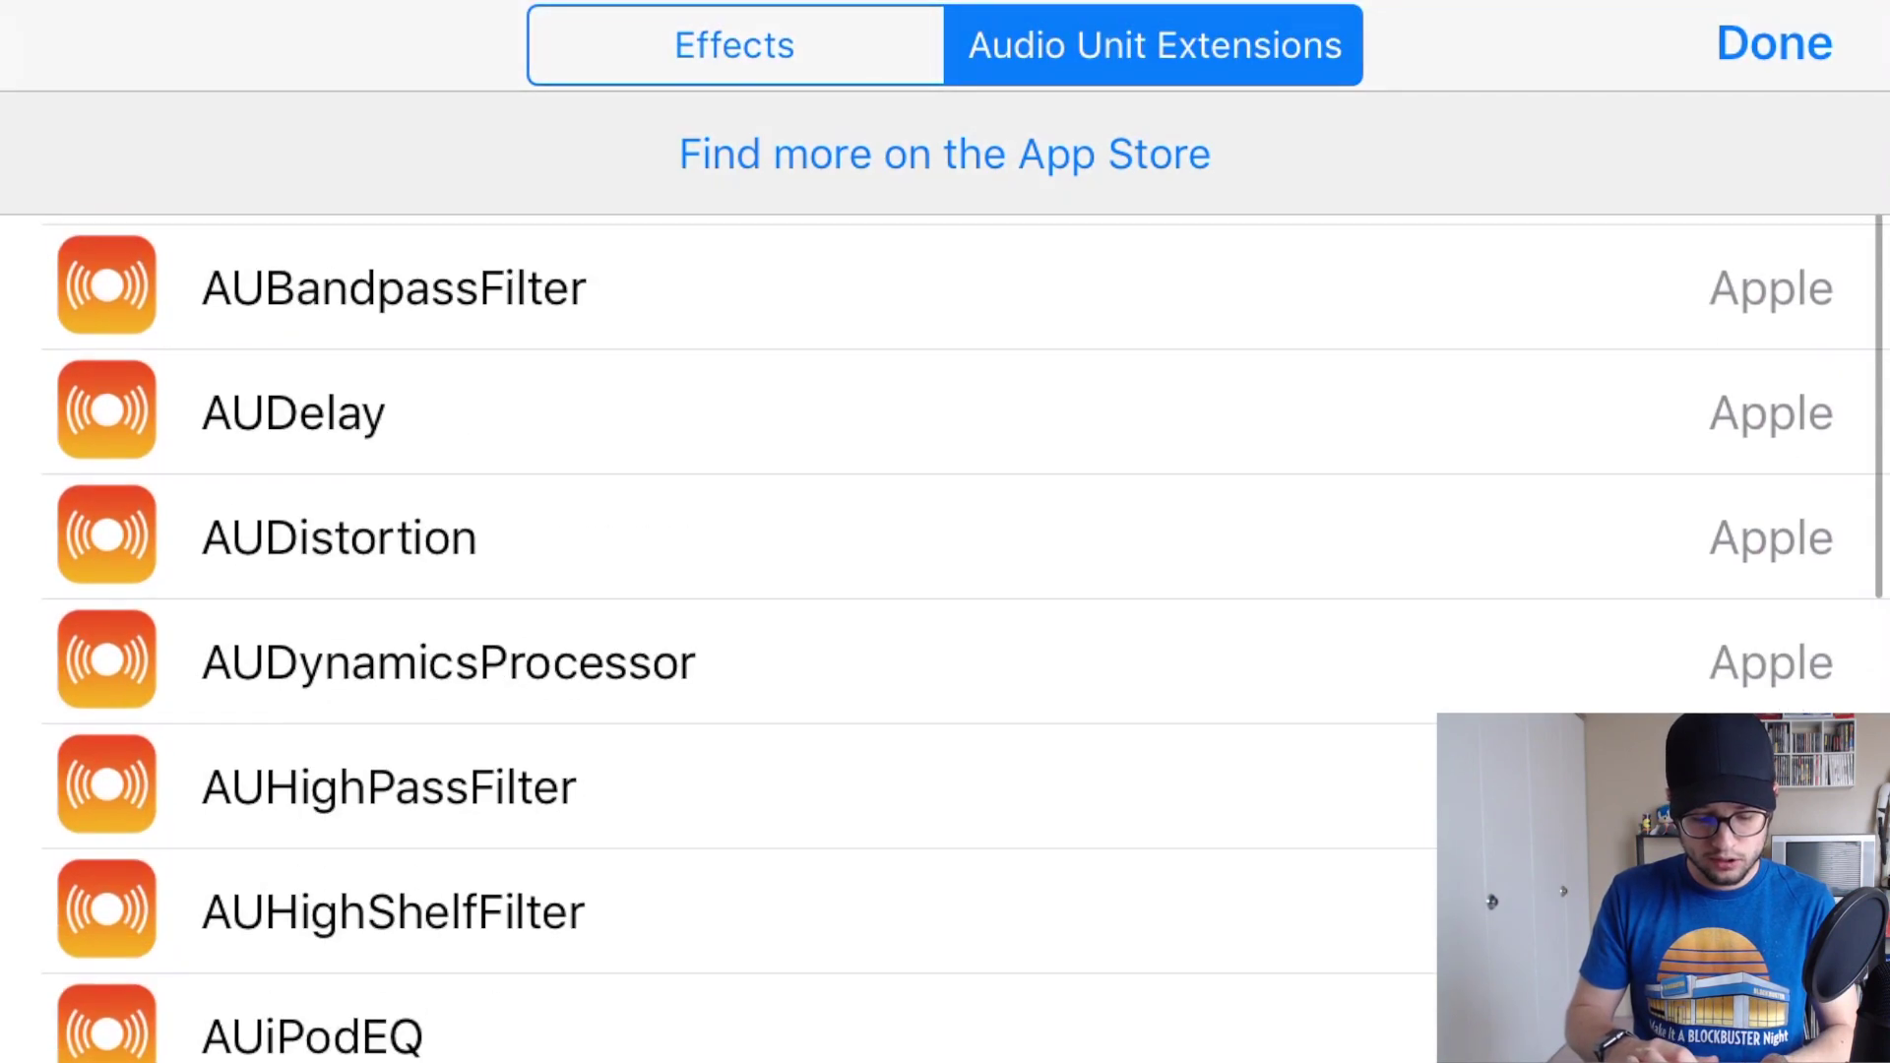
{"action": "scroll", "coordinate": [945, 638], "scroll_direction": "up", "scroll_amount": 2}
{"action": "scroll", "coordinate": [945, 638], "scroll_direction": "down", "scroll_amount": 1}
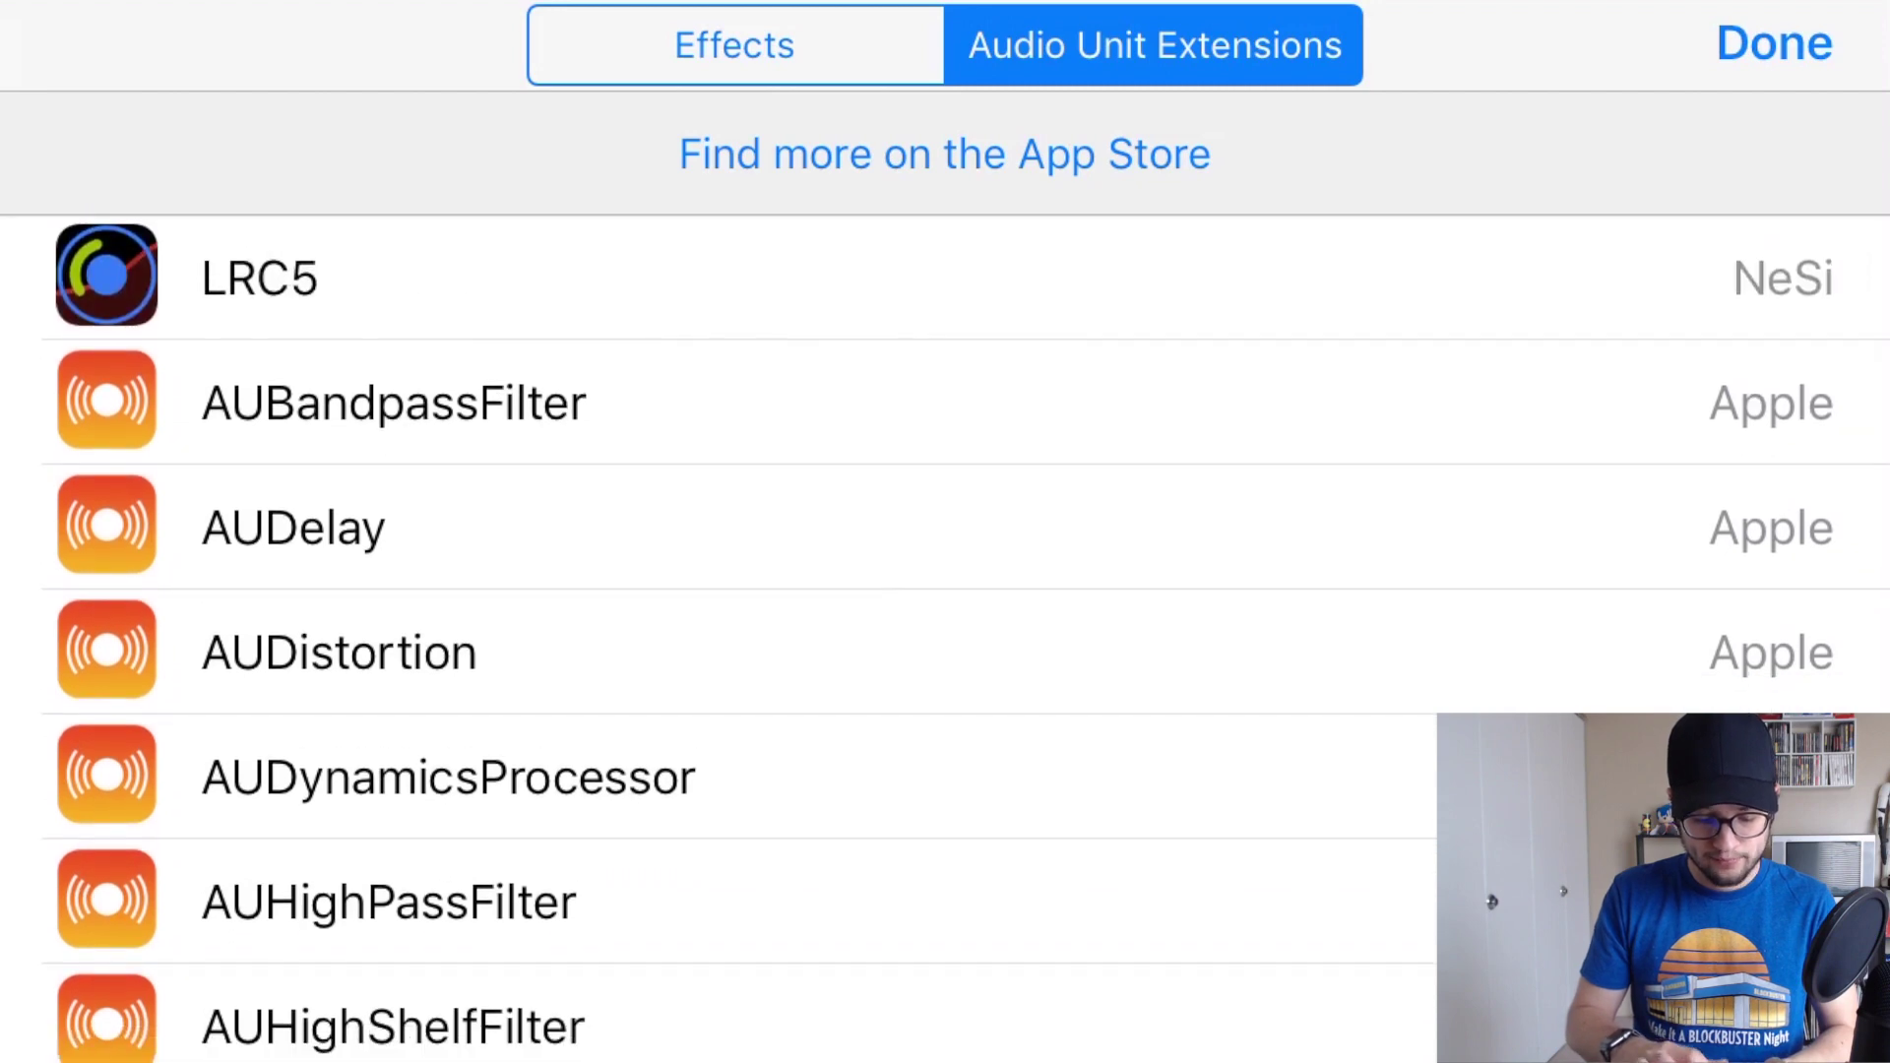
{"action": "left_click", "coordinate": [293, 528]}
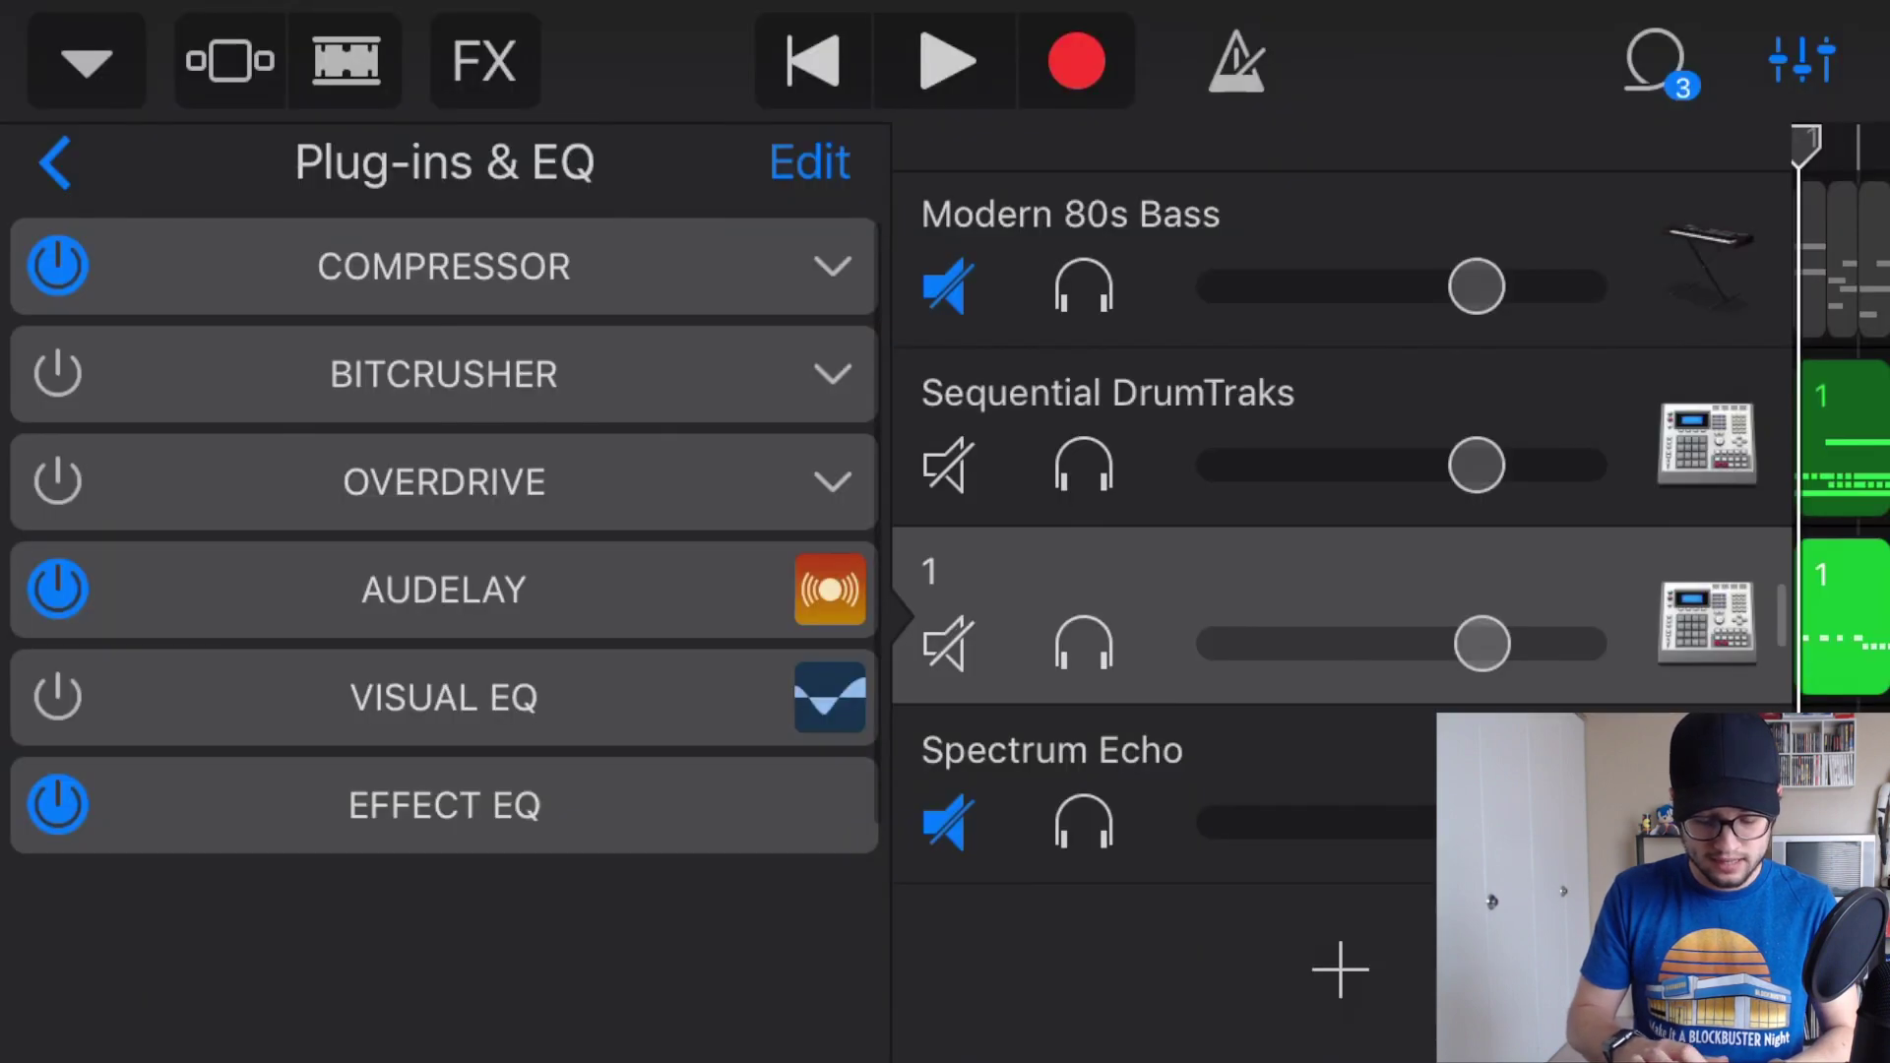
{"action": "left_click", "coordinate": [829, 589]}
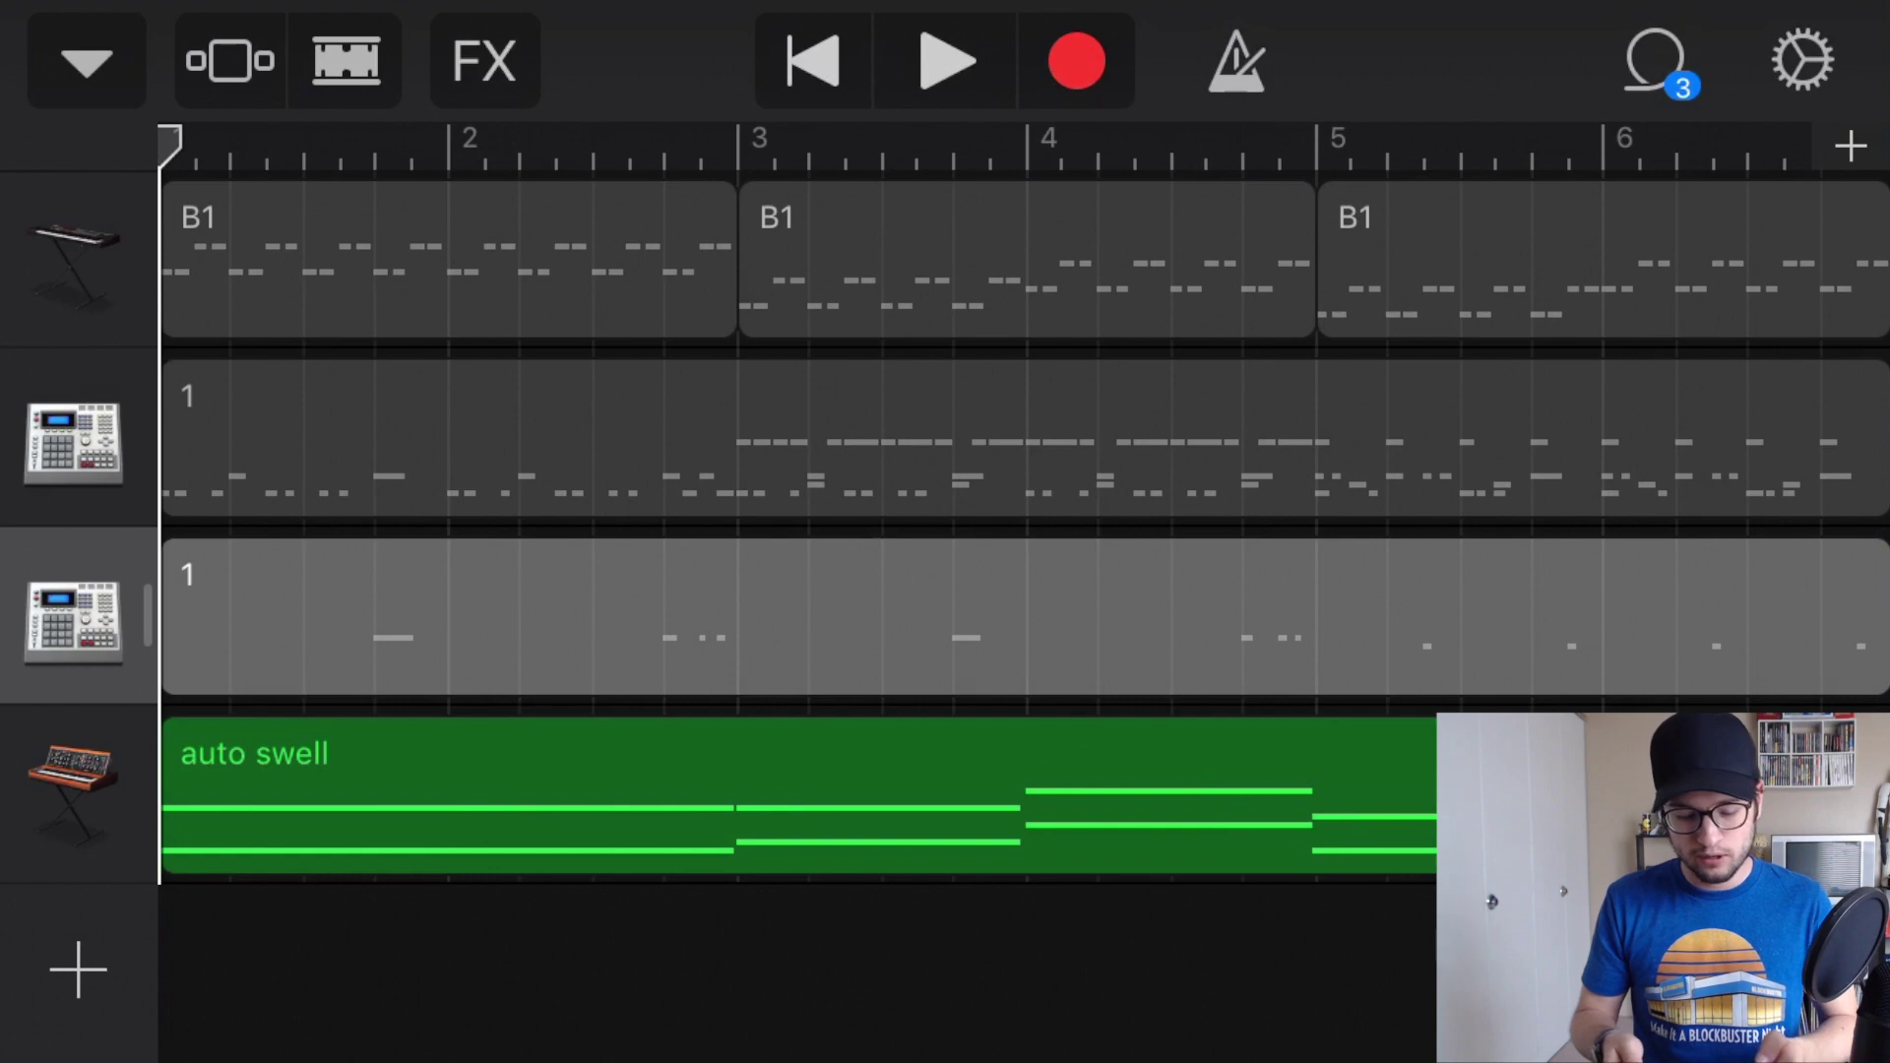
- Drag the track headers out to show track names and mixer controls
{"action": "left_click_drag", "start_coordinate": [79, 610], "coordinate": [886, 610]}
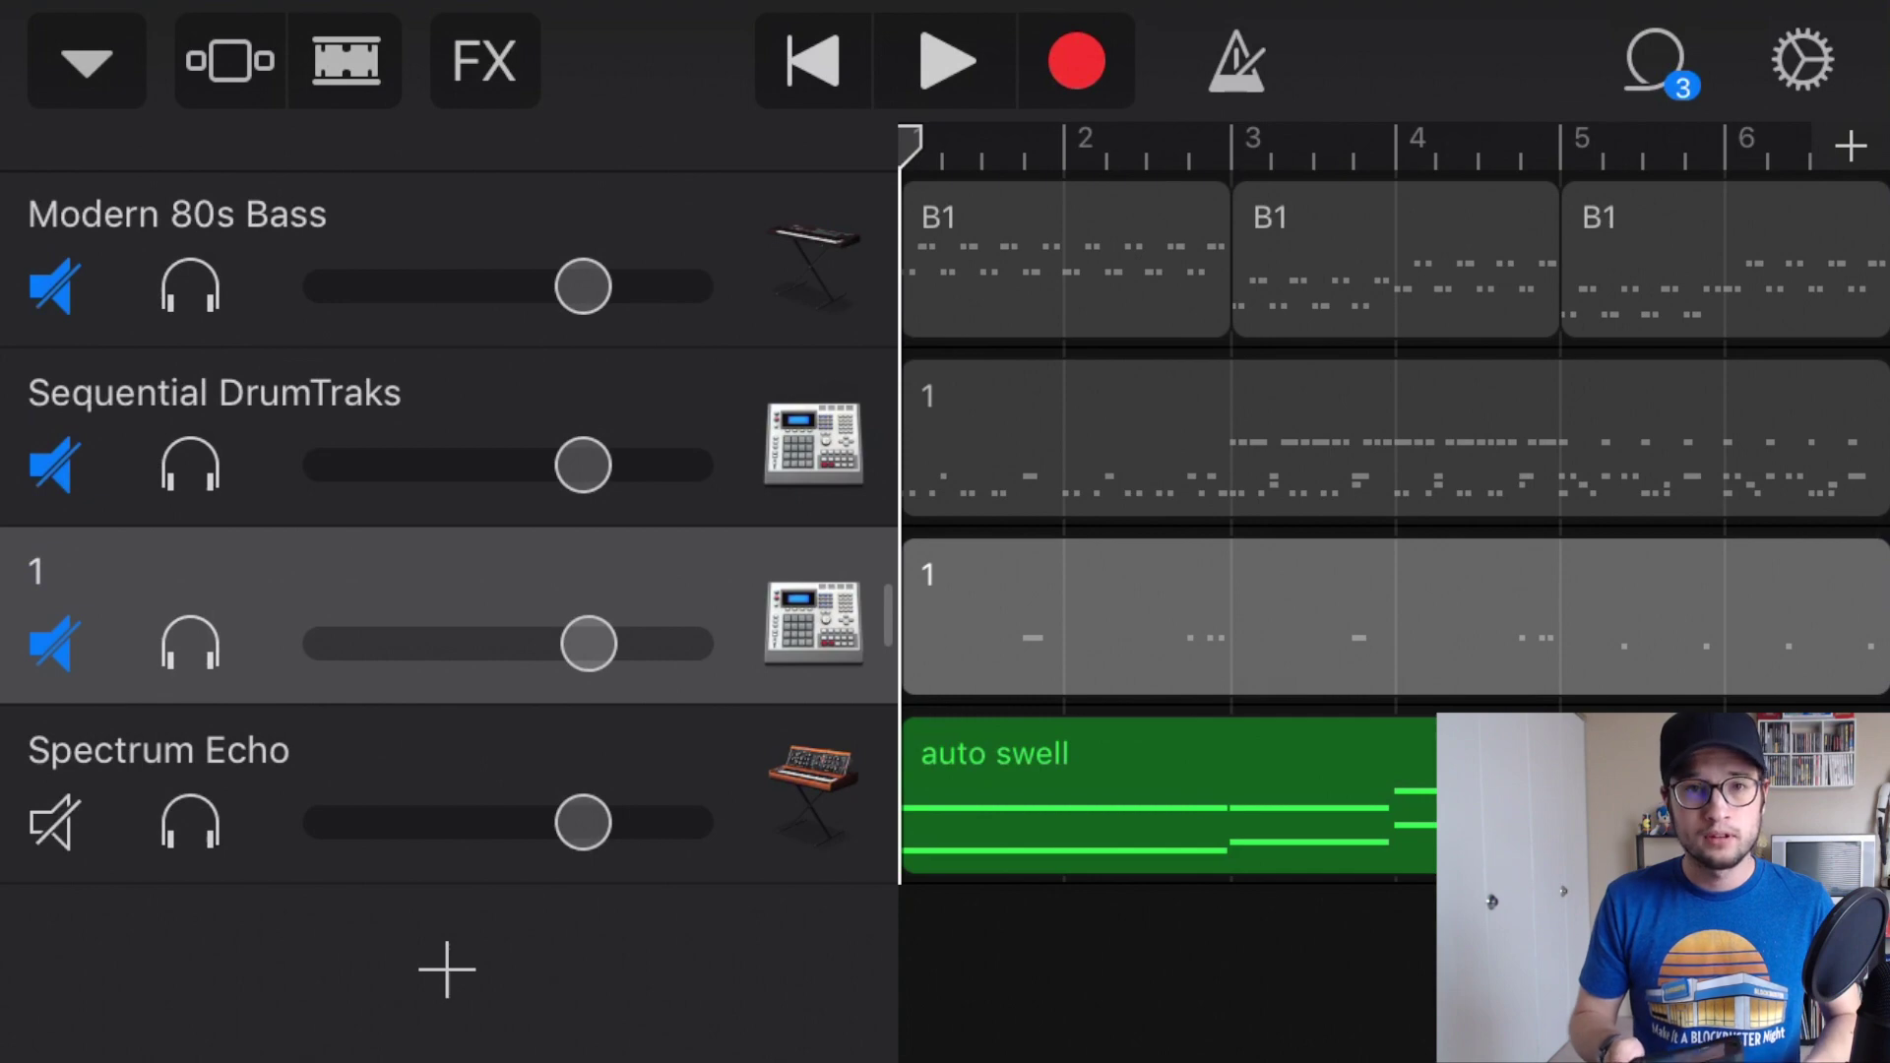
- Open the Spectrum Echo synth keyboard and bring up the settings menu
{"action": "left_click", "coordinate": [813, 777]}
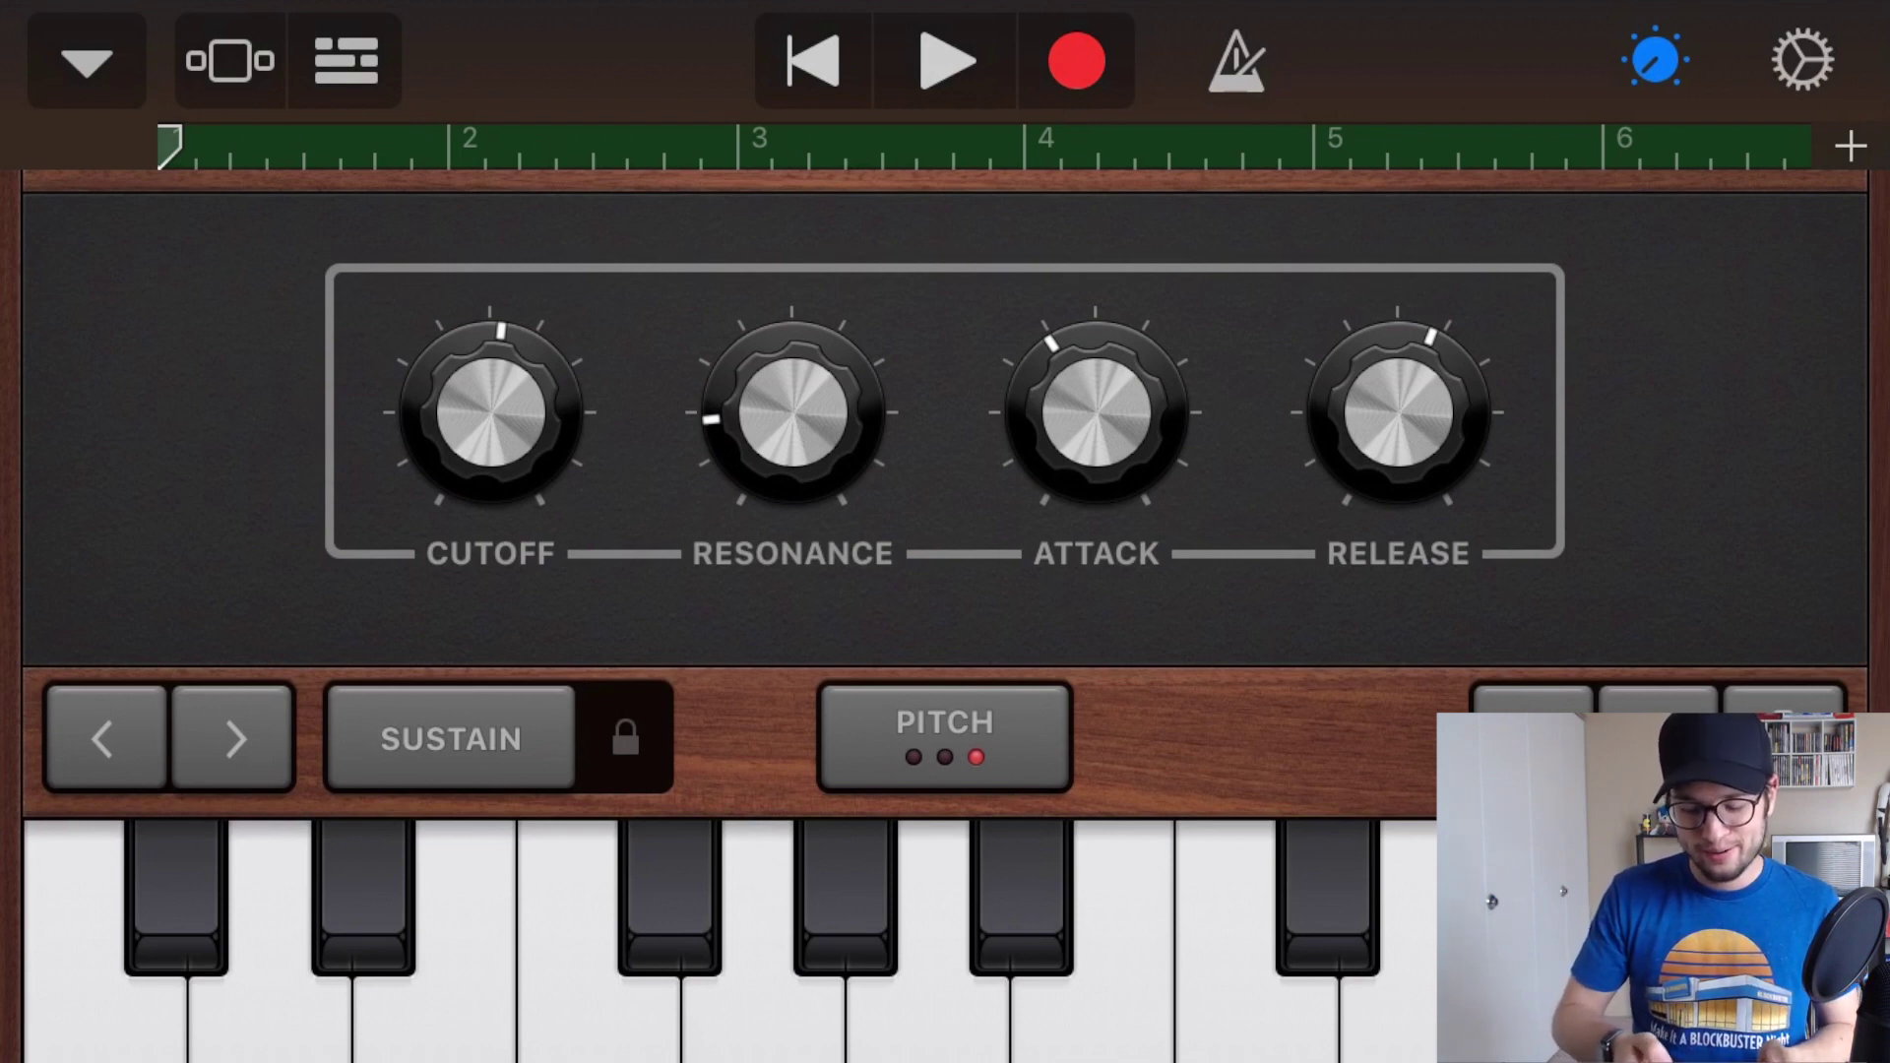
{"action": "left_click", "coordinate": [1802, 61]}
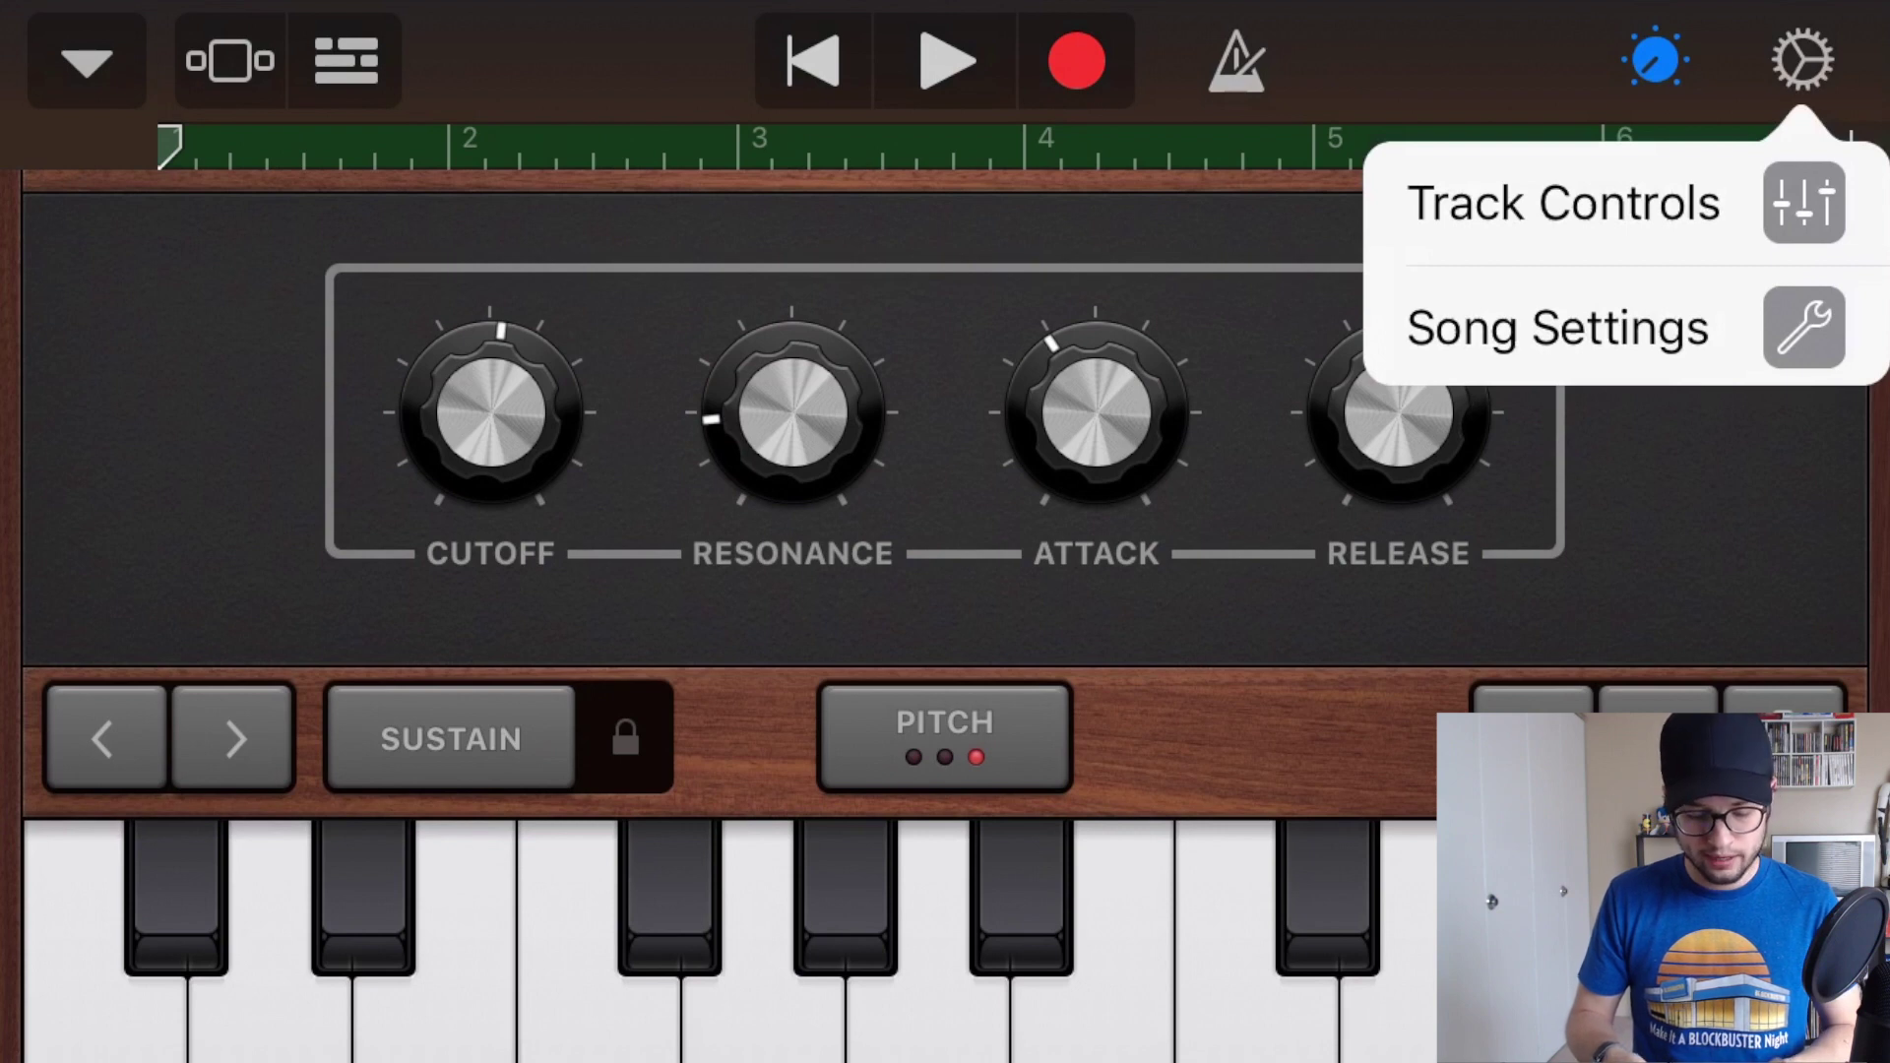
- Check Spectrum Echo's Track Controls, return to Tracks view, and Edit the auto swell region
{"action": "left_click", "coordinate": [1563, 203]}
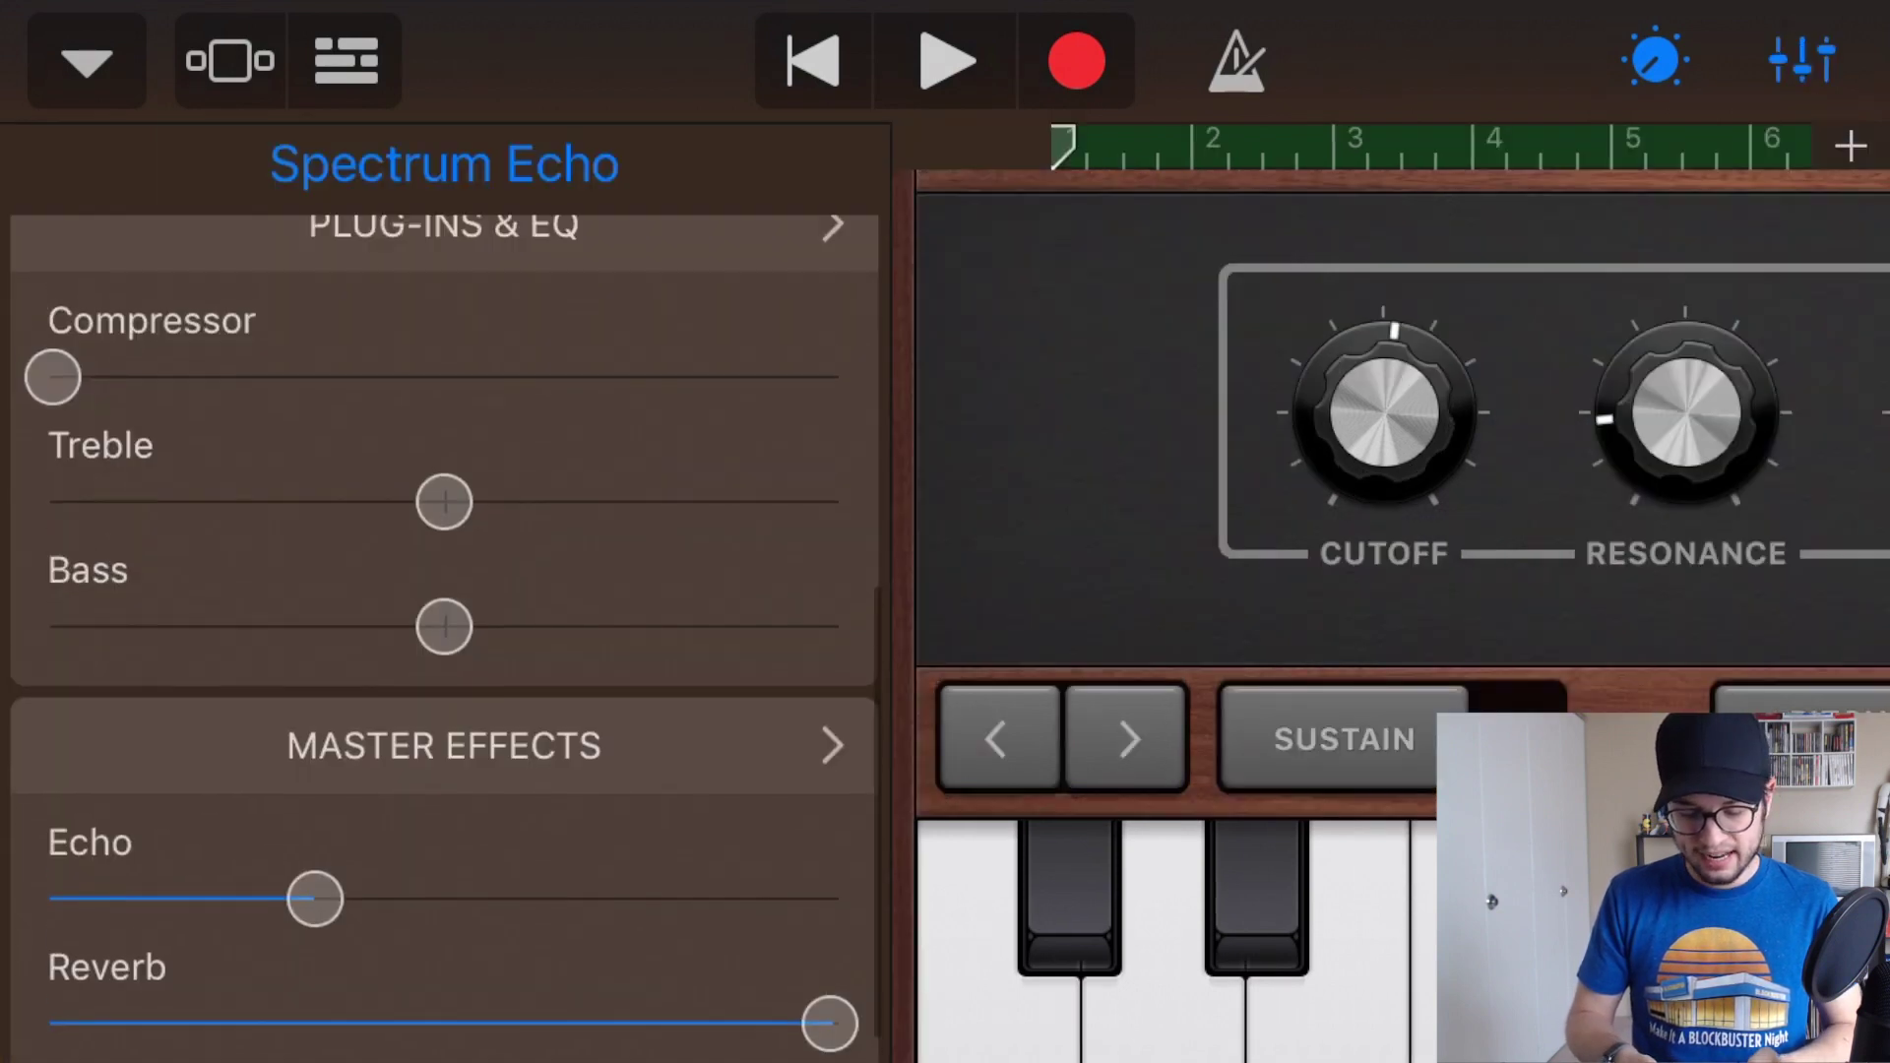
{"action": "left_click", "coordinate": [1653, 61]}
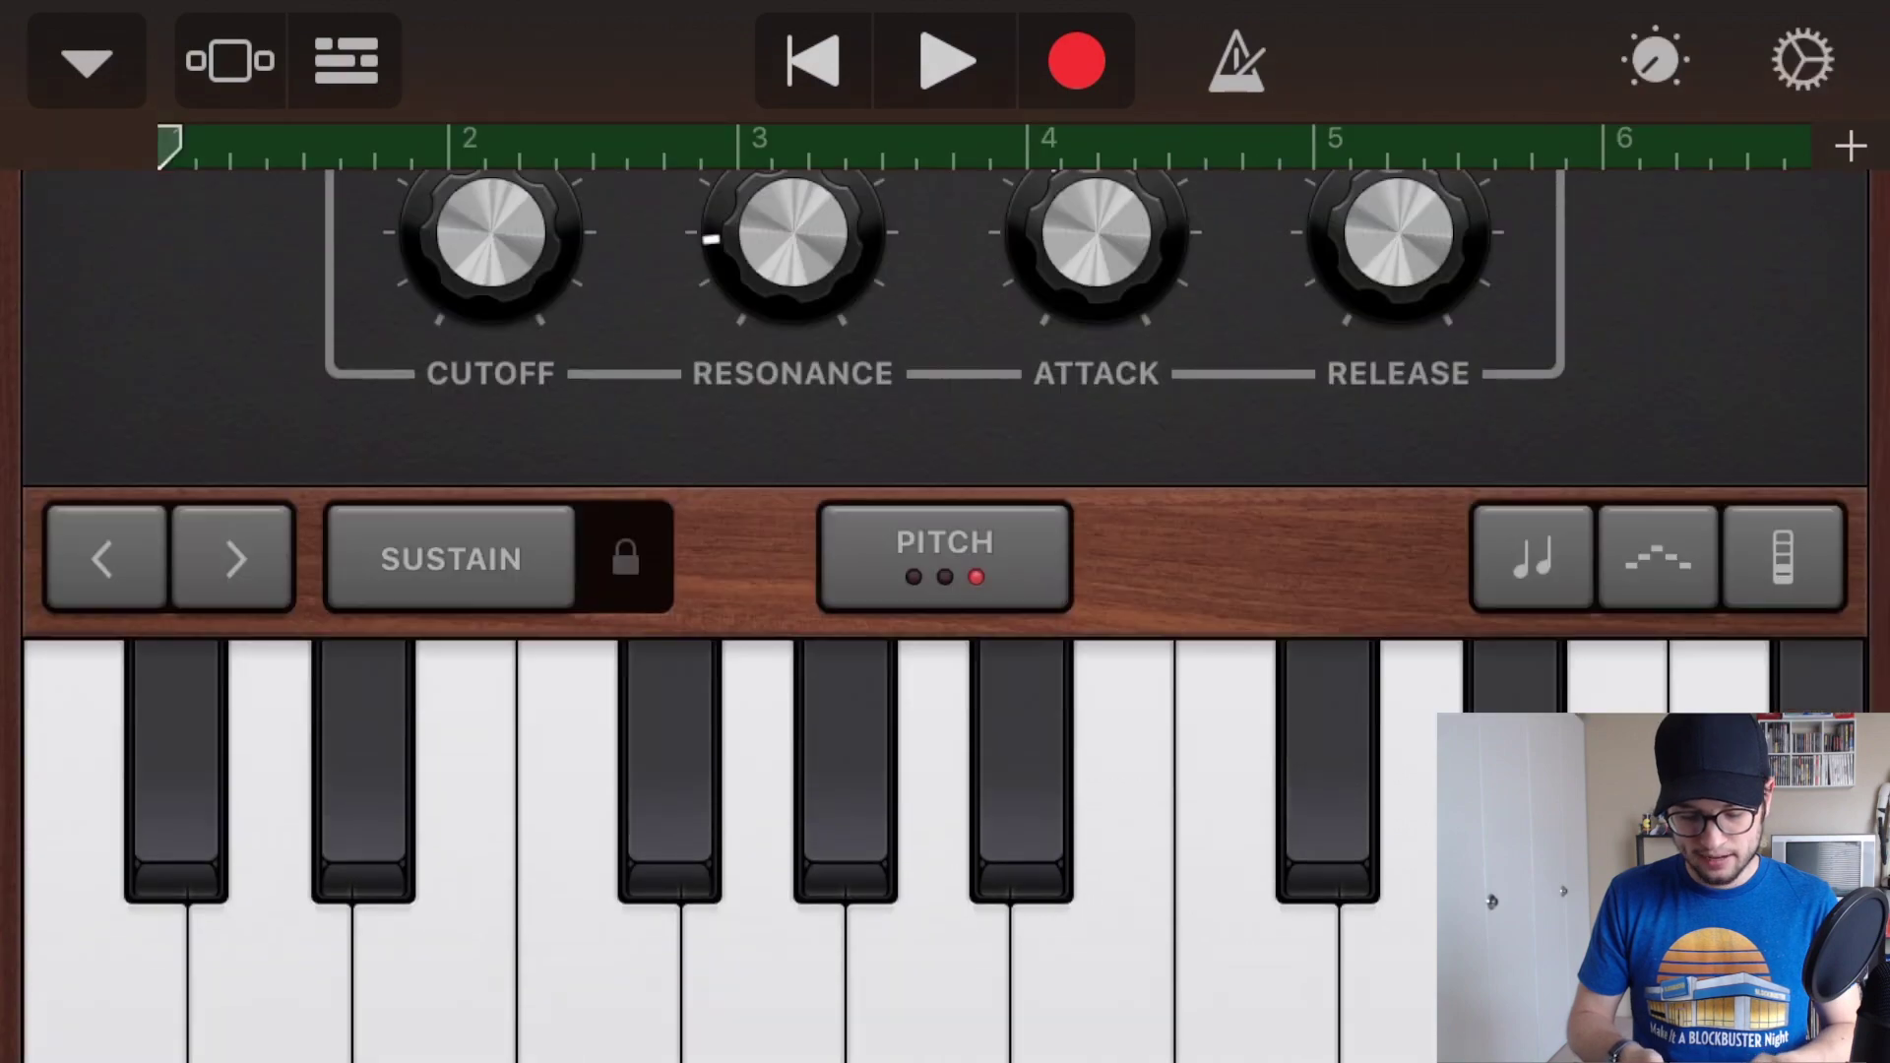
{"action": "left_click", "coordinate": [346, 61]}
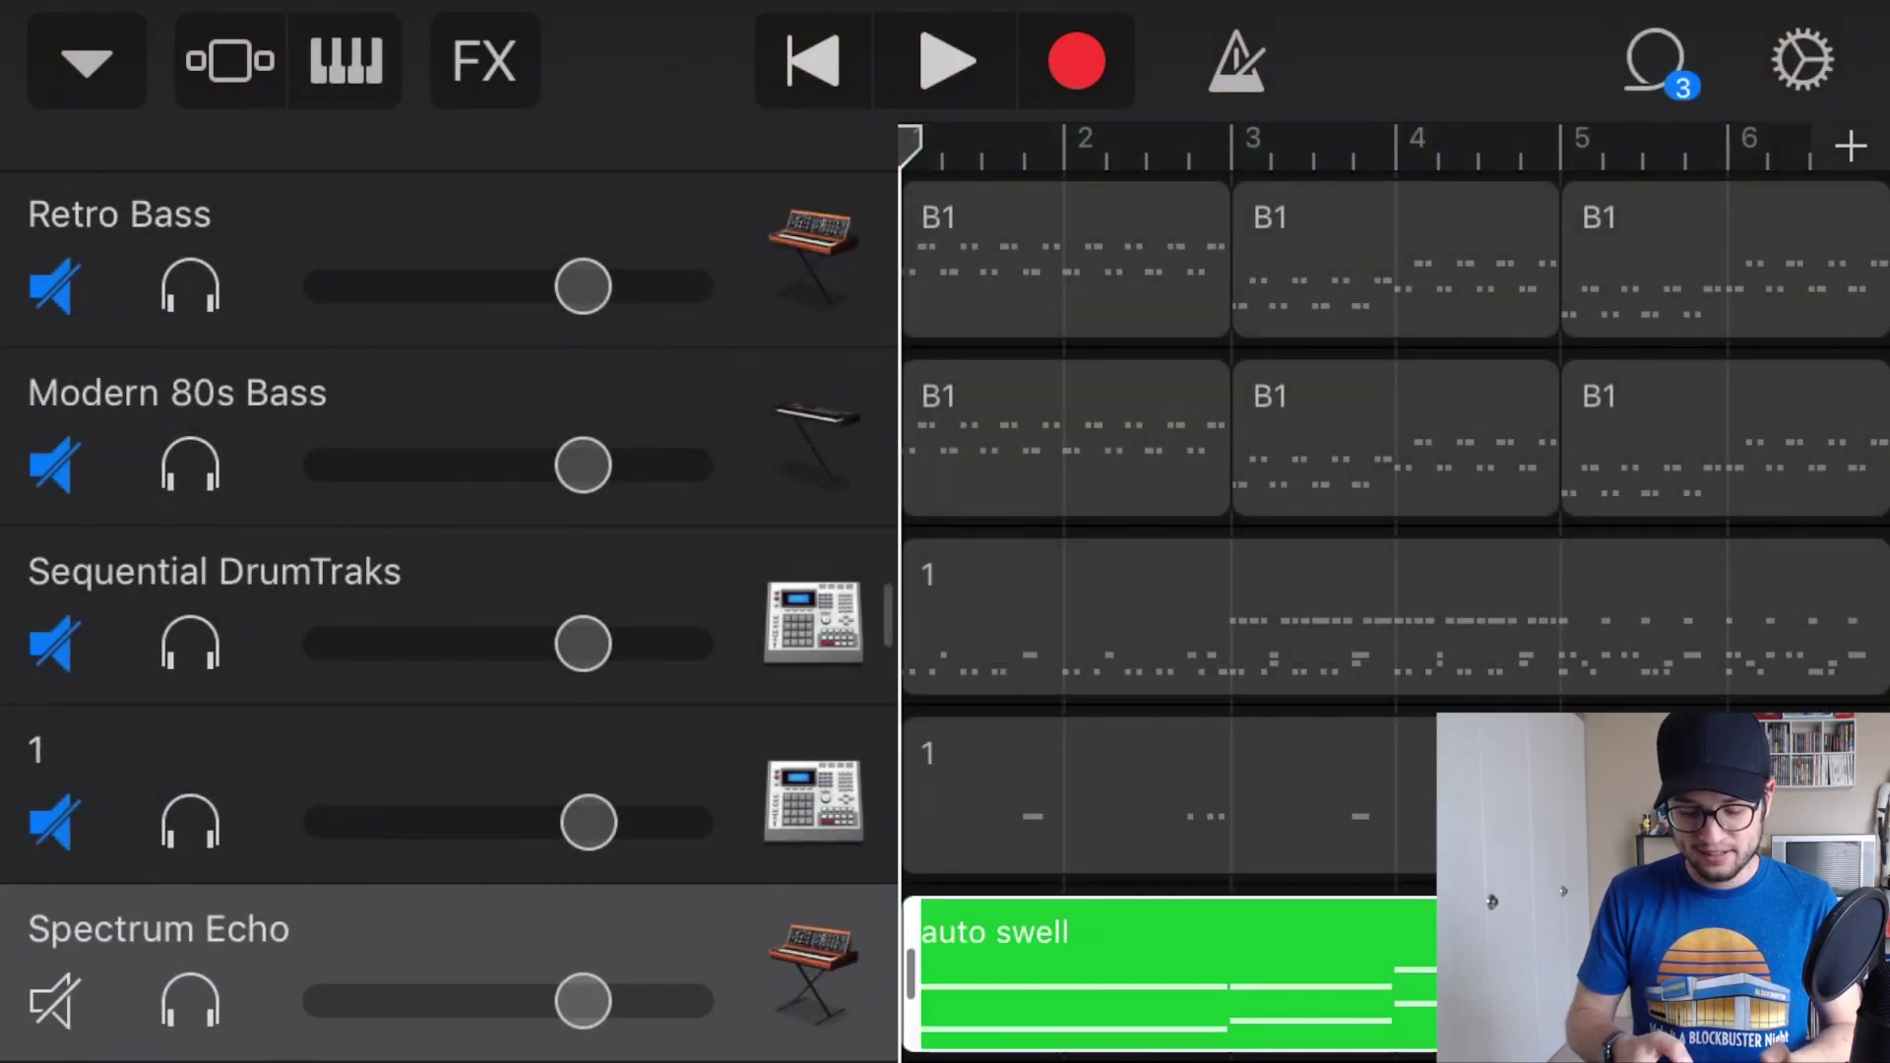
{"action": "left_click", "coordinate": [1392, 797]}
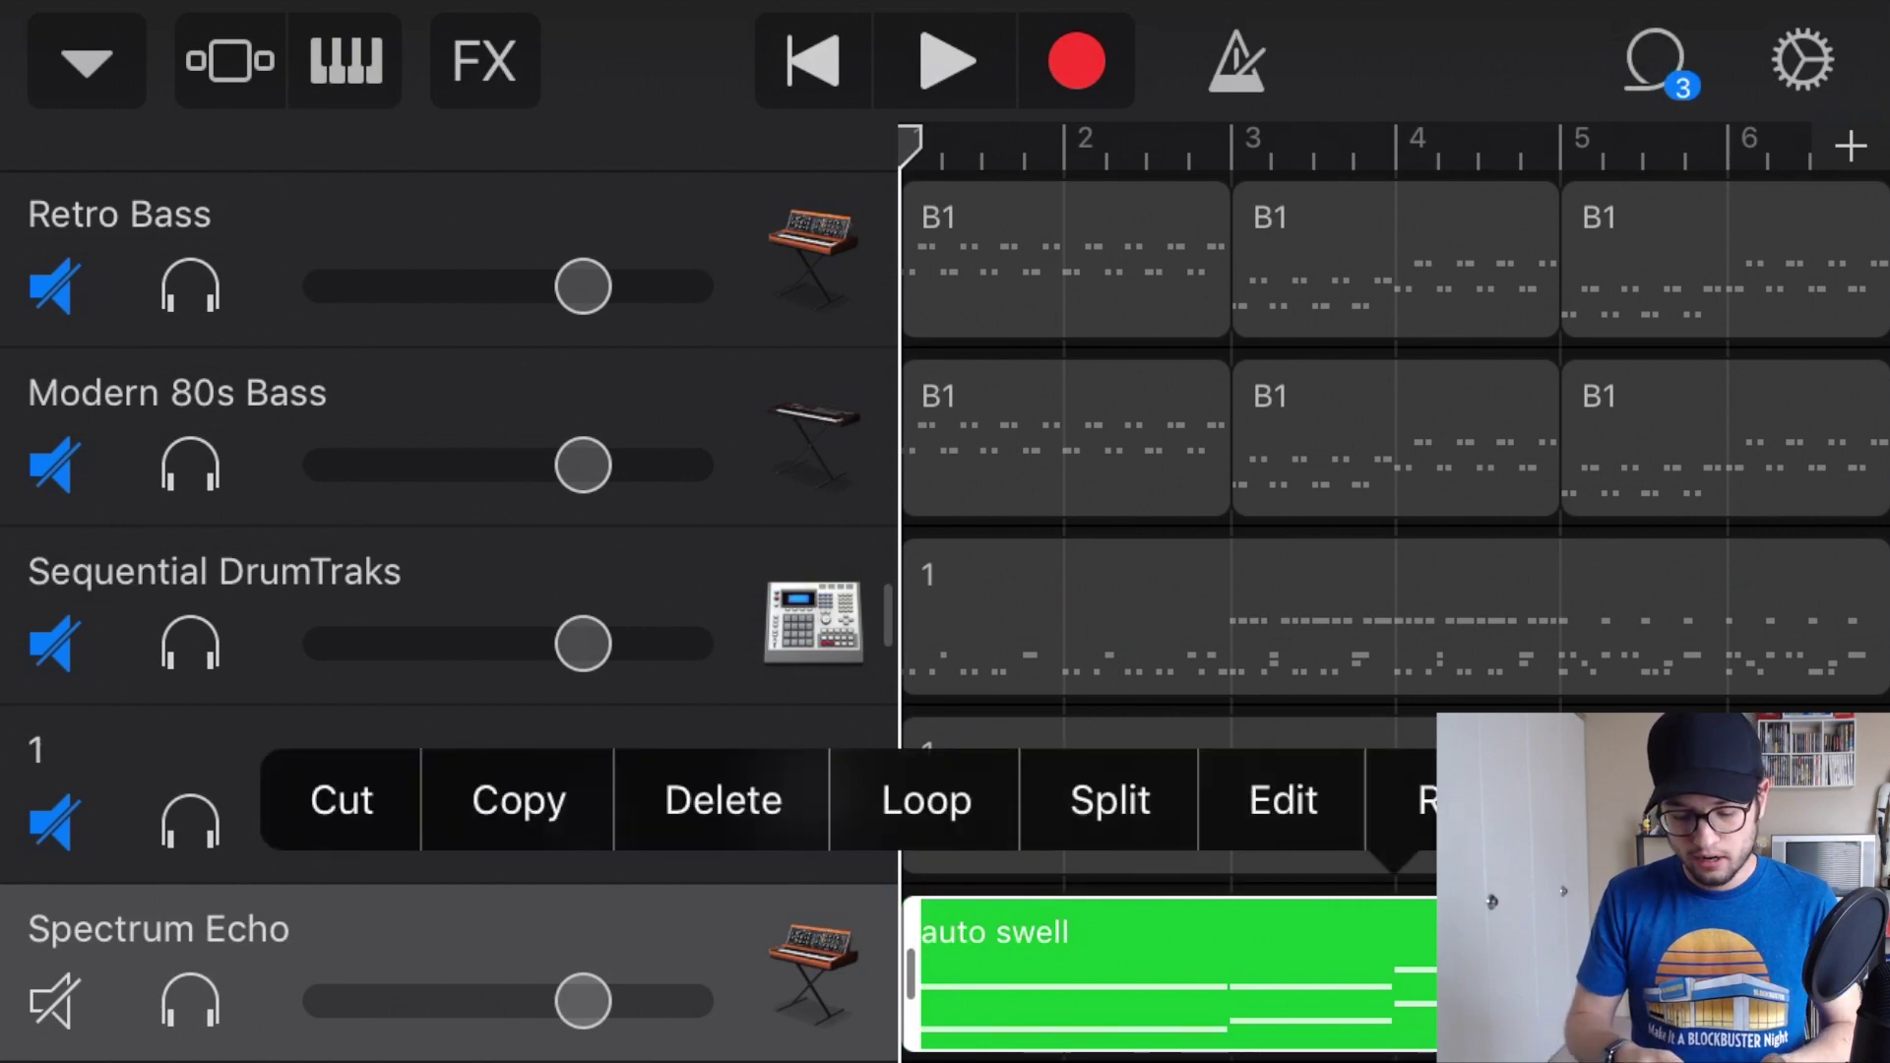
{"action": "left_click", "coordinate": [1283, 799]}
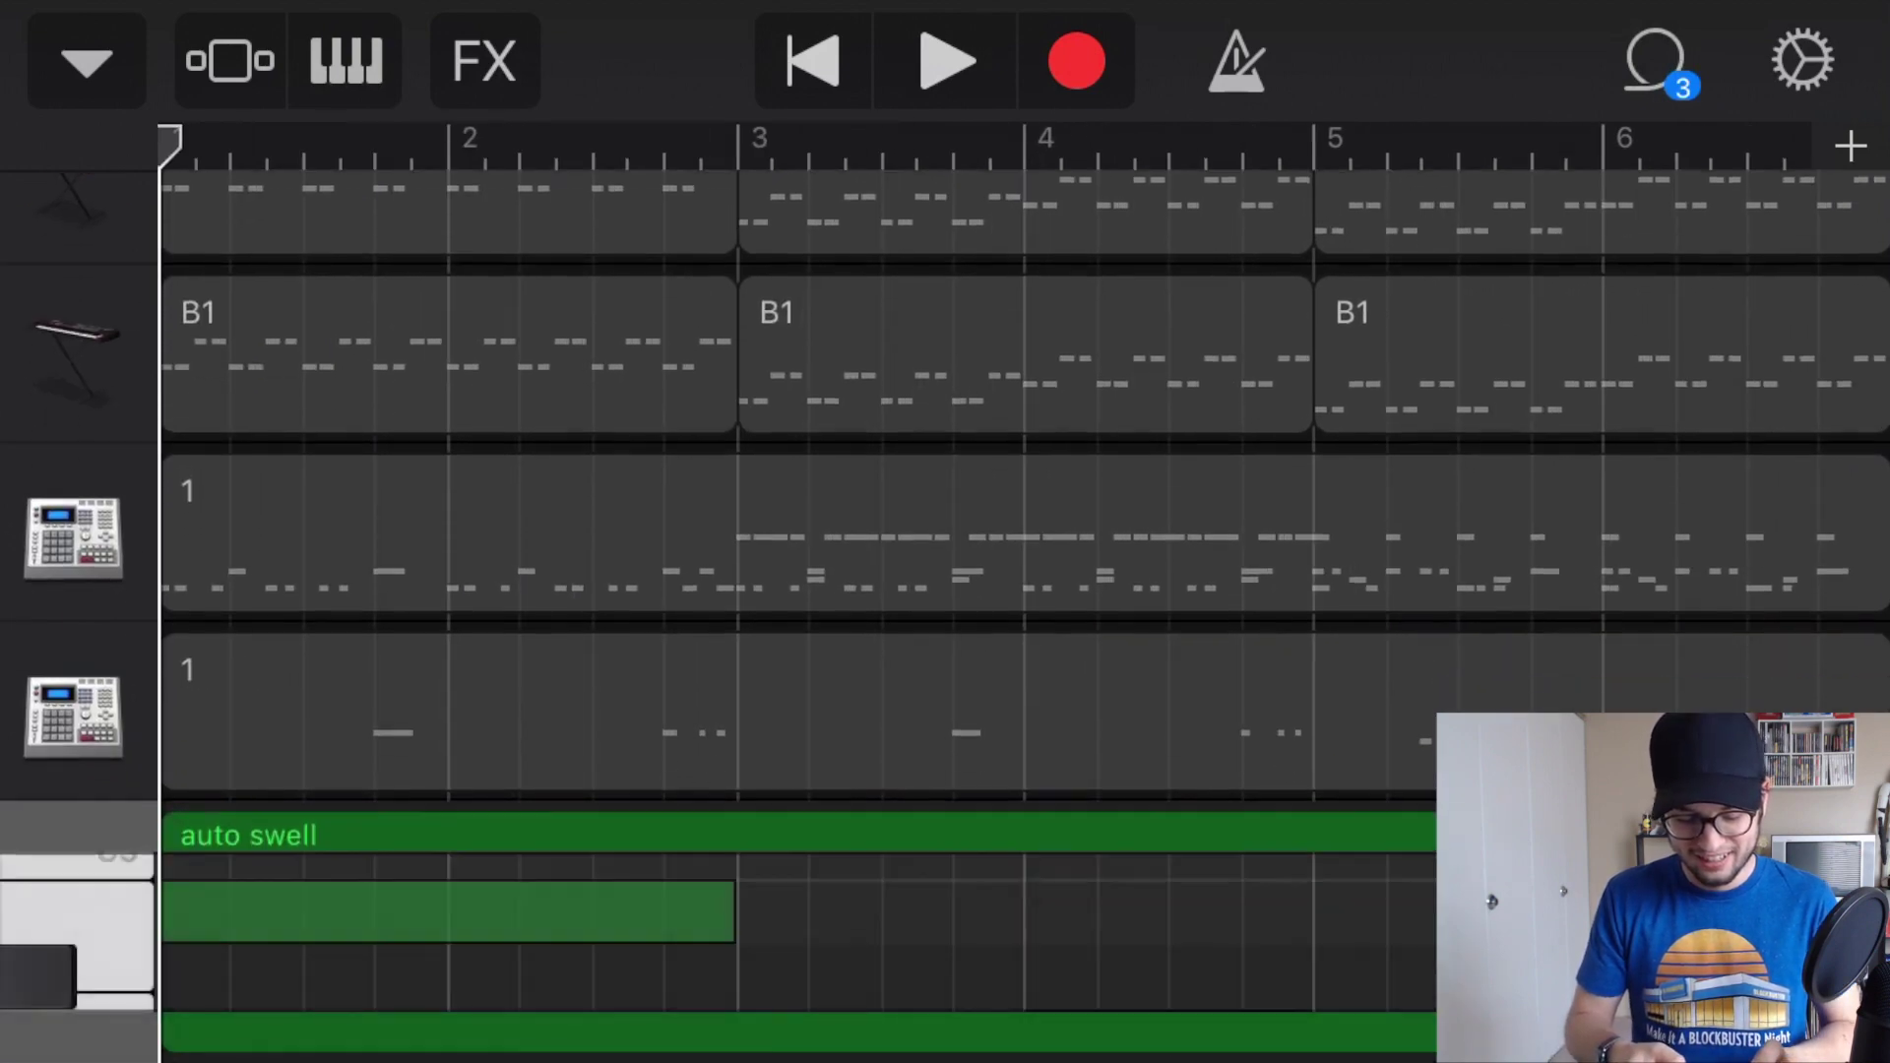
- Pan through the auto swell notes in the piano roll, then tap Done to leave the editor
{"action": "scroll", "coordinate": [945, 591], "scroll_direction": "left", "scroll_amount": 5}
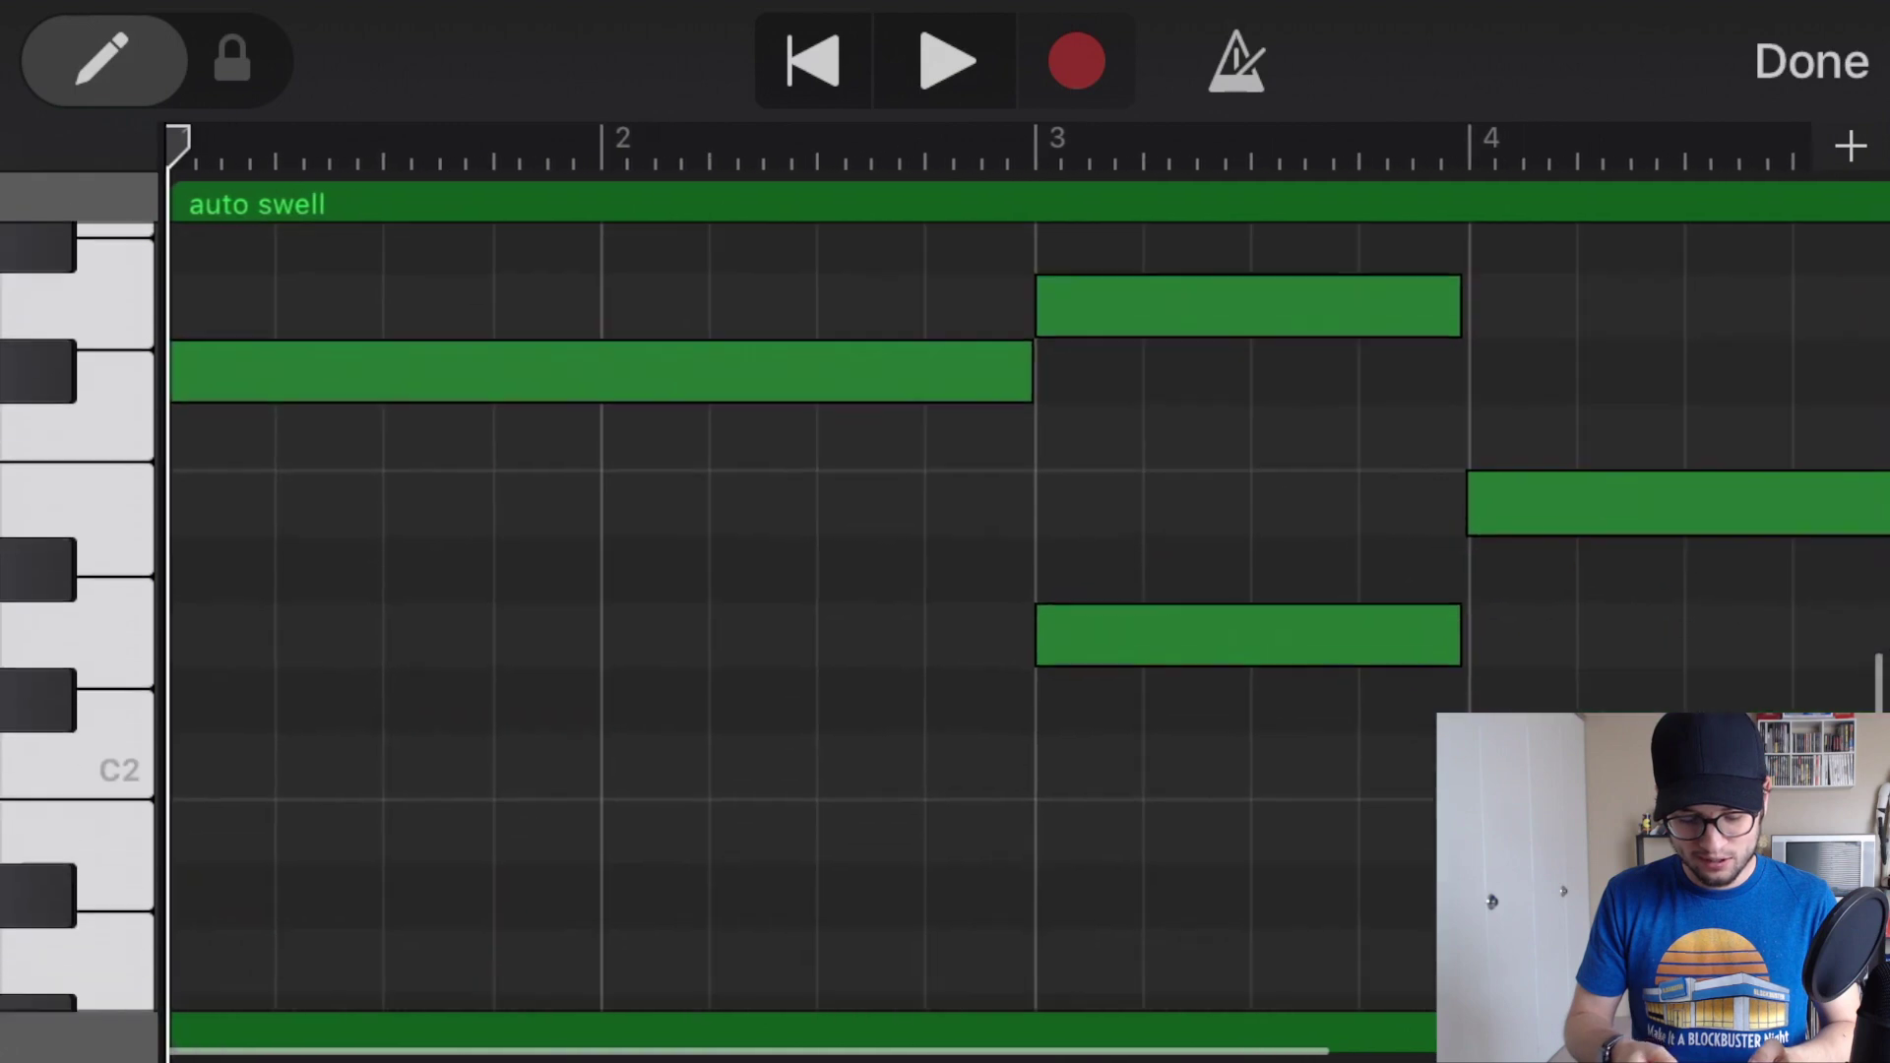
{"action": "scroll", "coordinate": [945, 591], "scroll_direction": "down", "scroll_amount": 3}
{"action": "scroll", "coordinate": [945, 590], "scroll_direction": "up", "scroll_amount": 1}
{"action": "scroll", "coordinate": [945, 590], "scroll_direction": "down", "scroll_amount": 3}
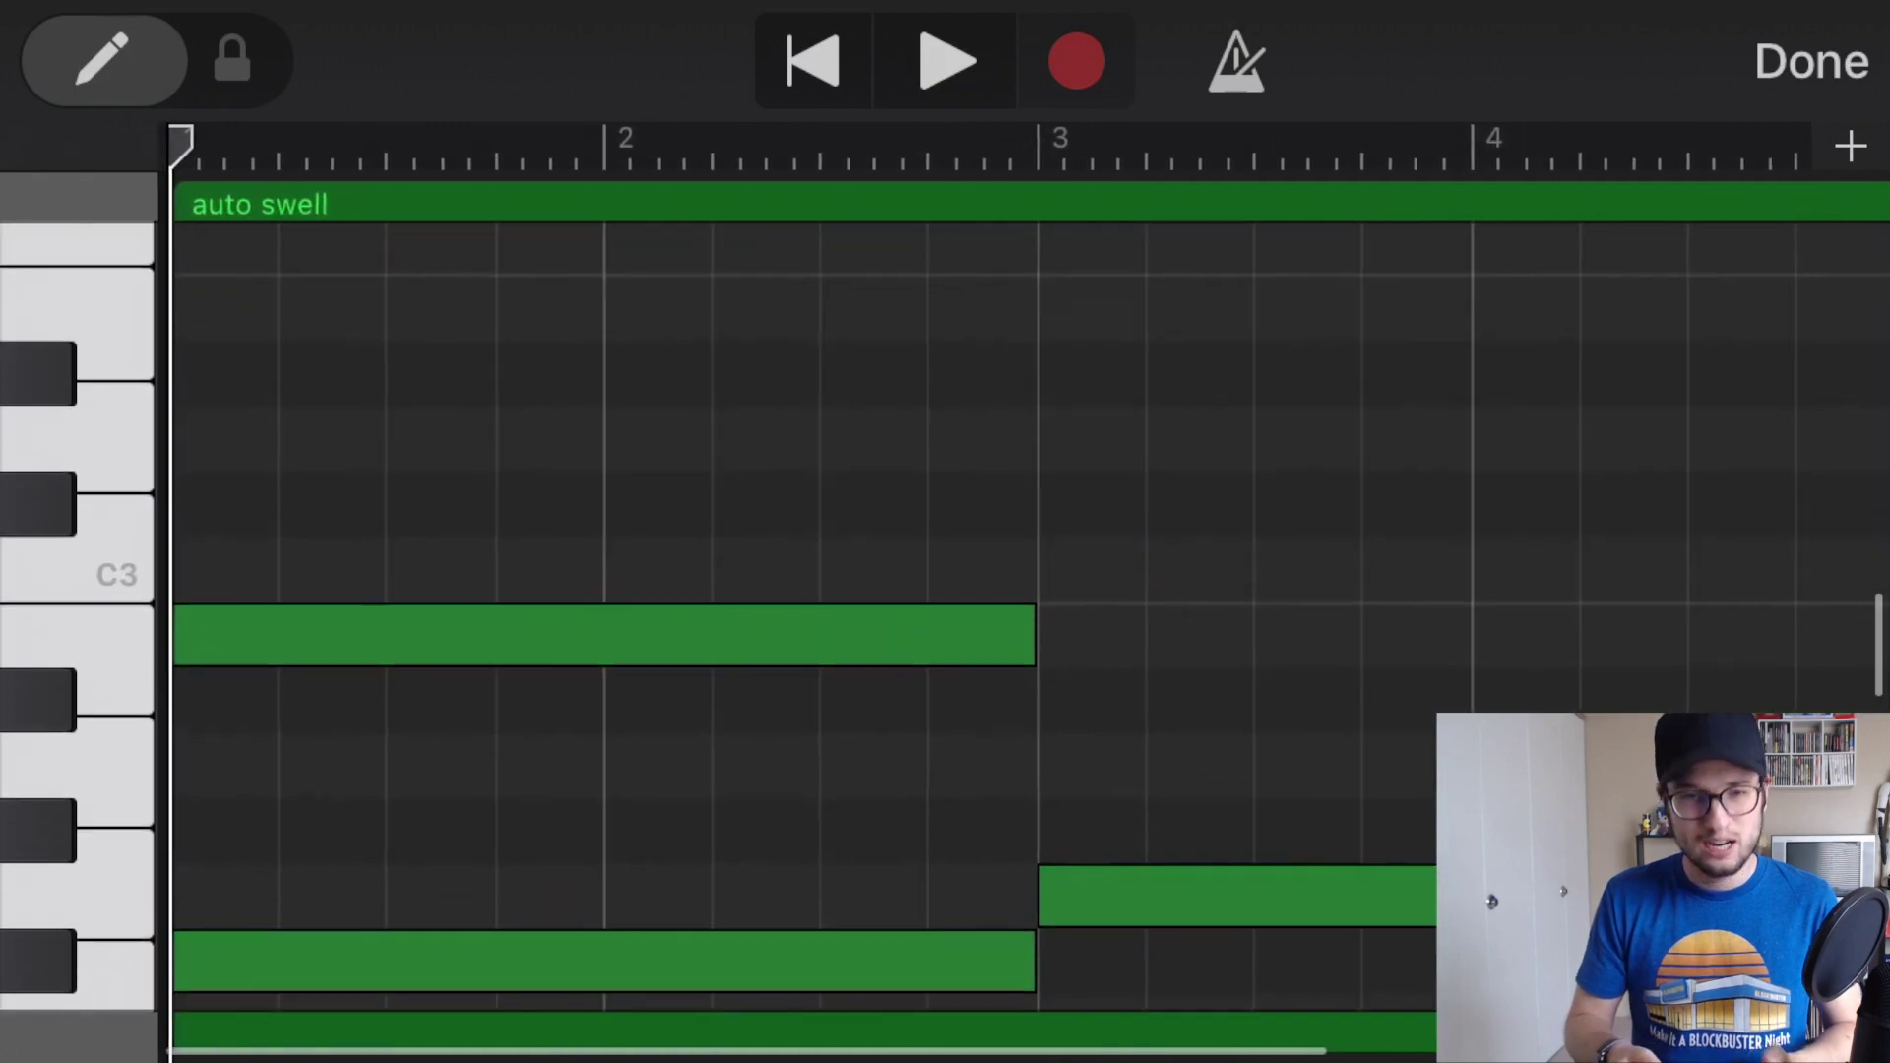
{"action": "scroll", "coordinate": [944, 591], "scroll_direction": "down", "scroll_amount": 1}
{"action": "scroll", "coordinate": [945, 591], "scroll_direction": "down", "scroll_amount": 2}
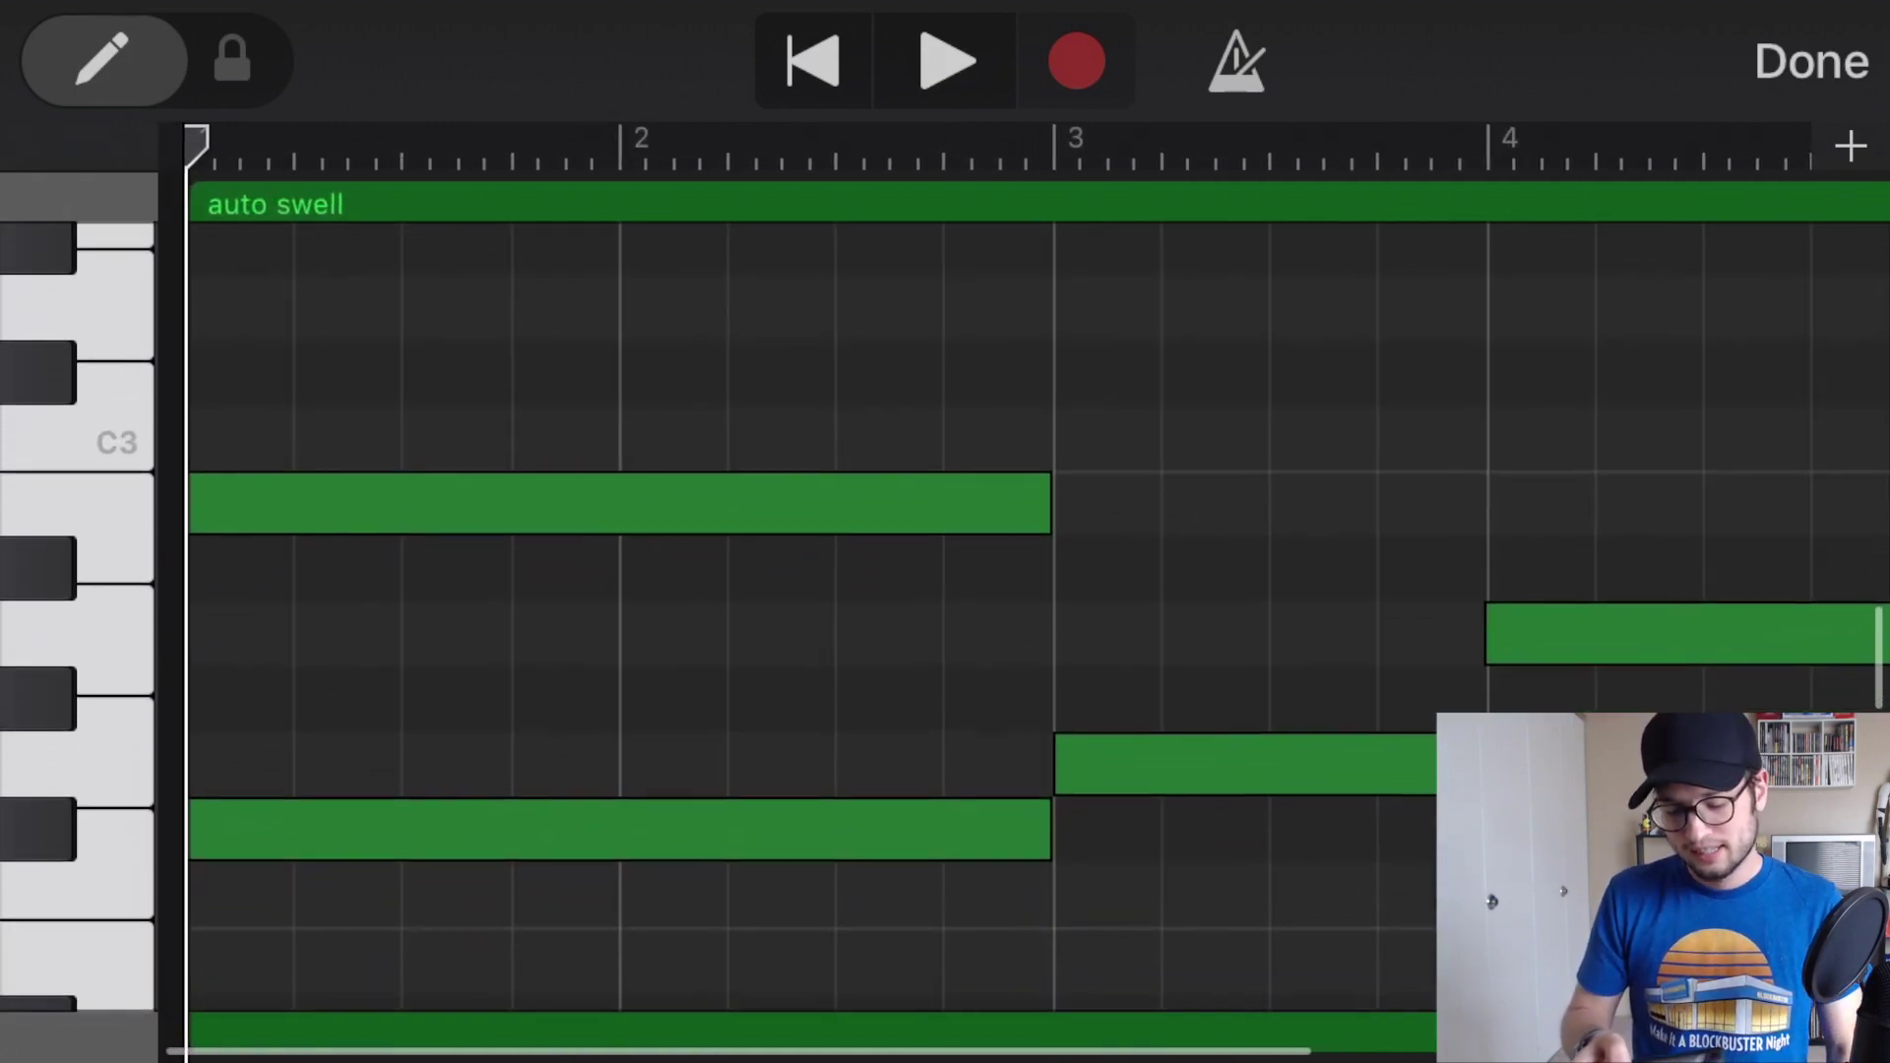
{"action": "scroll", "coordinate": [945, 591], "scroll_direction": "down", "scroll_amount": 1}
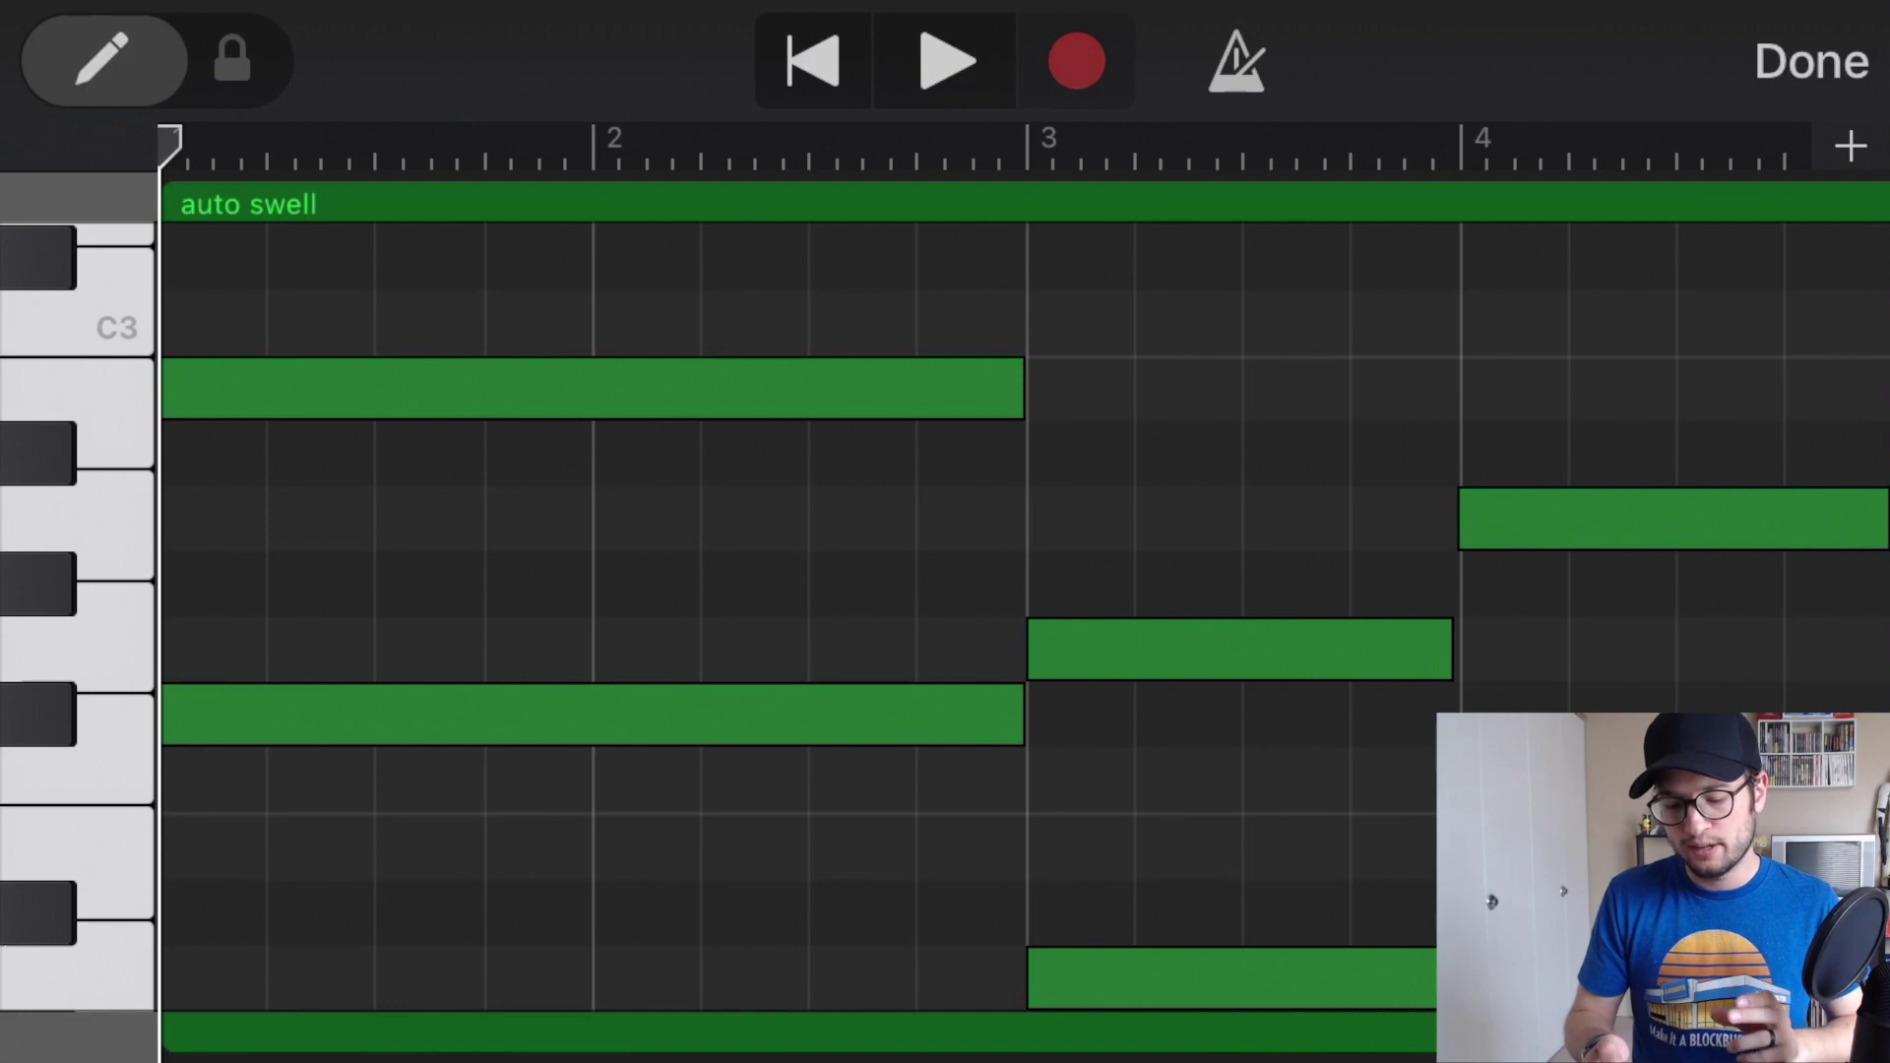
{"action": "left_click", "coordinate": [1811, 61]}
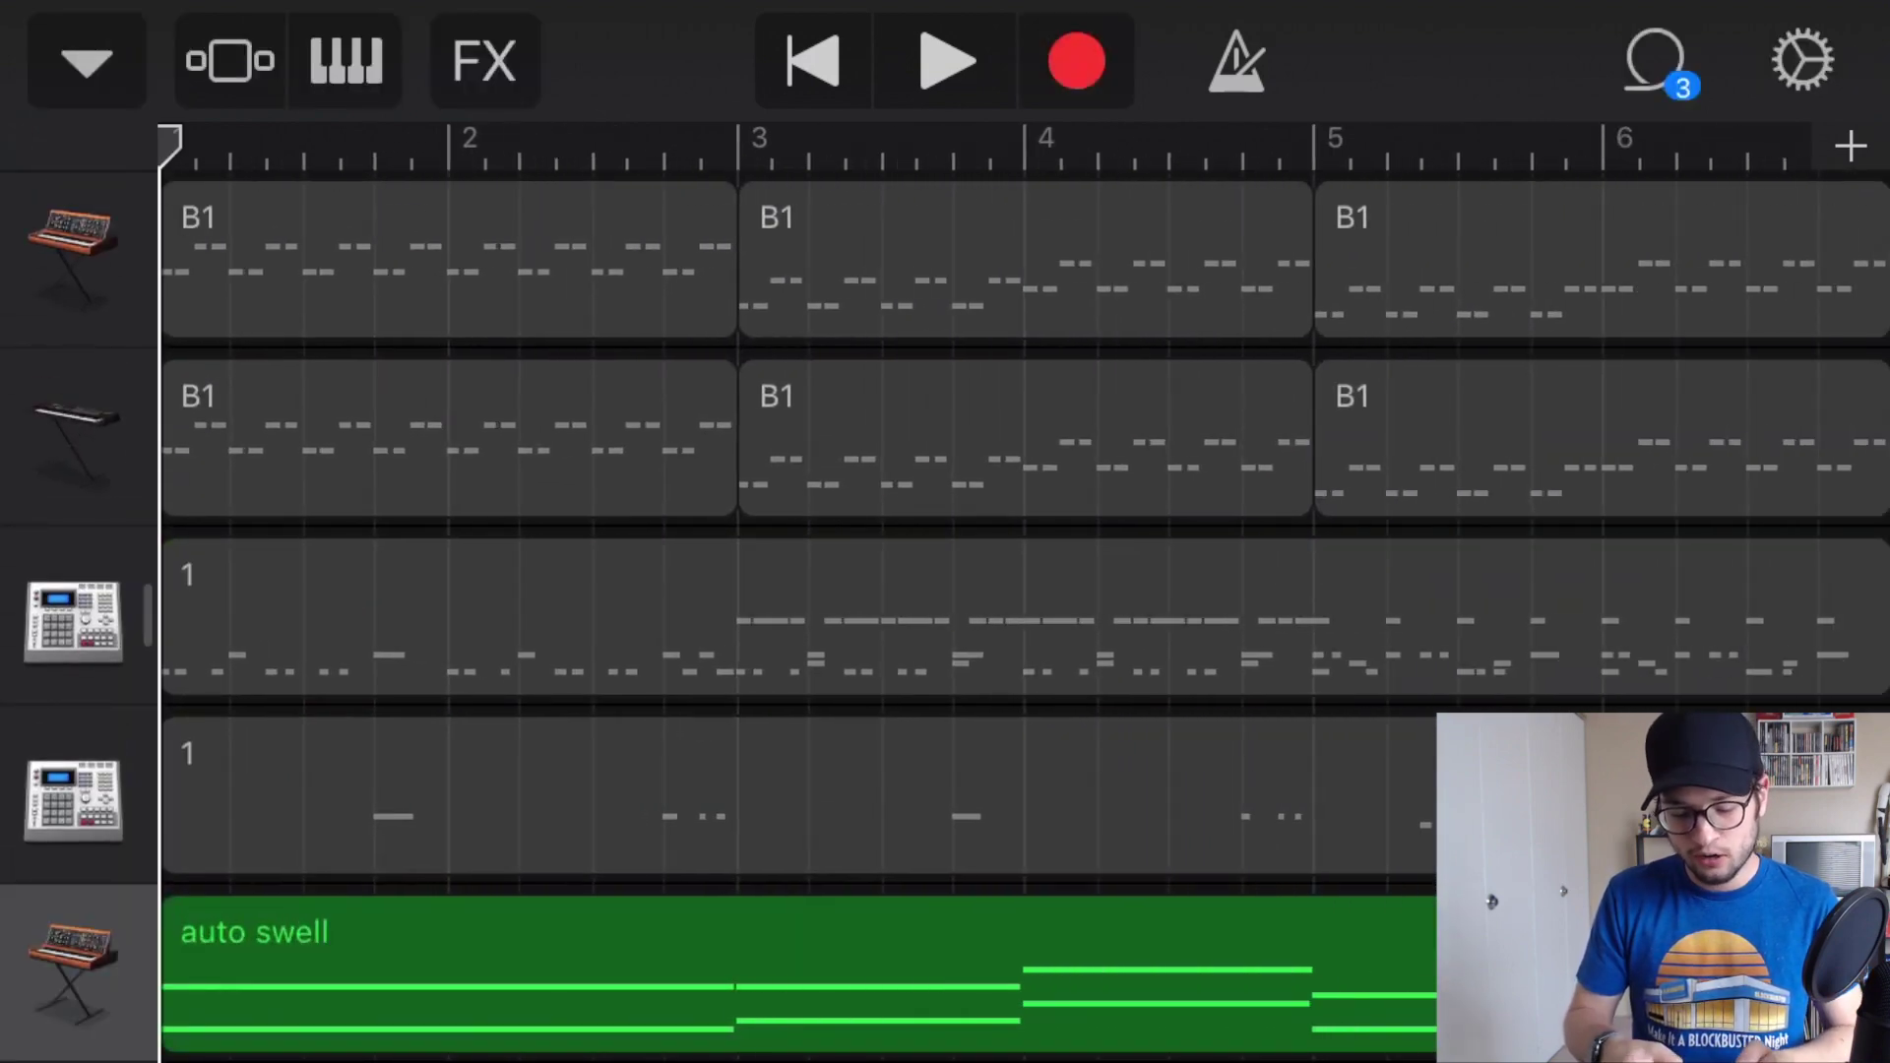
{"action": "scroll", "coordinate": [945, 590], "scroll_direction": "down", "scroll_amount": 3}
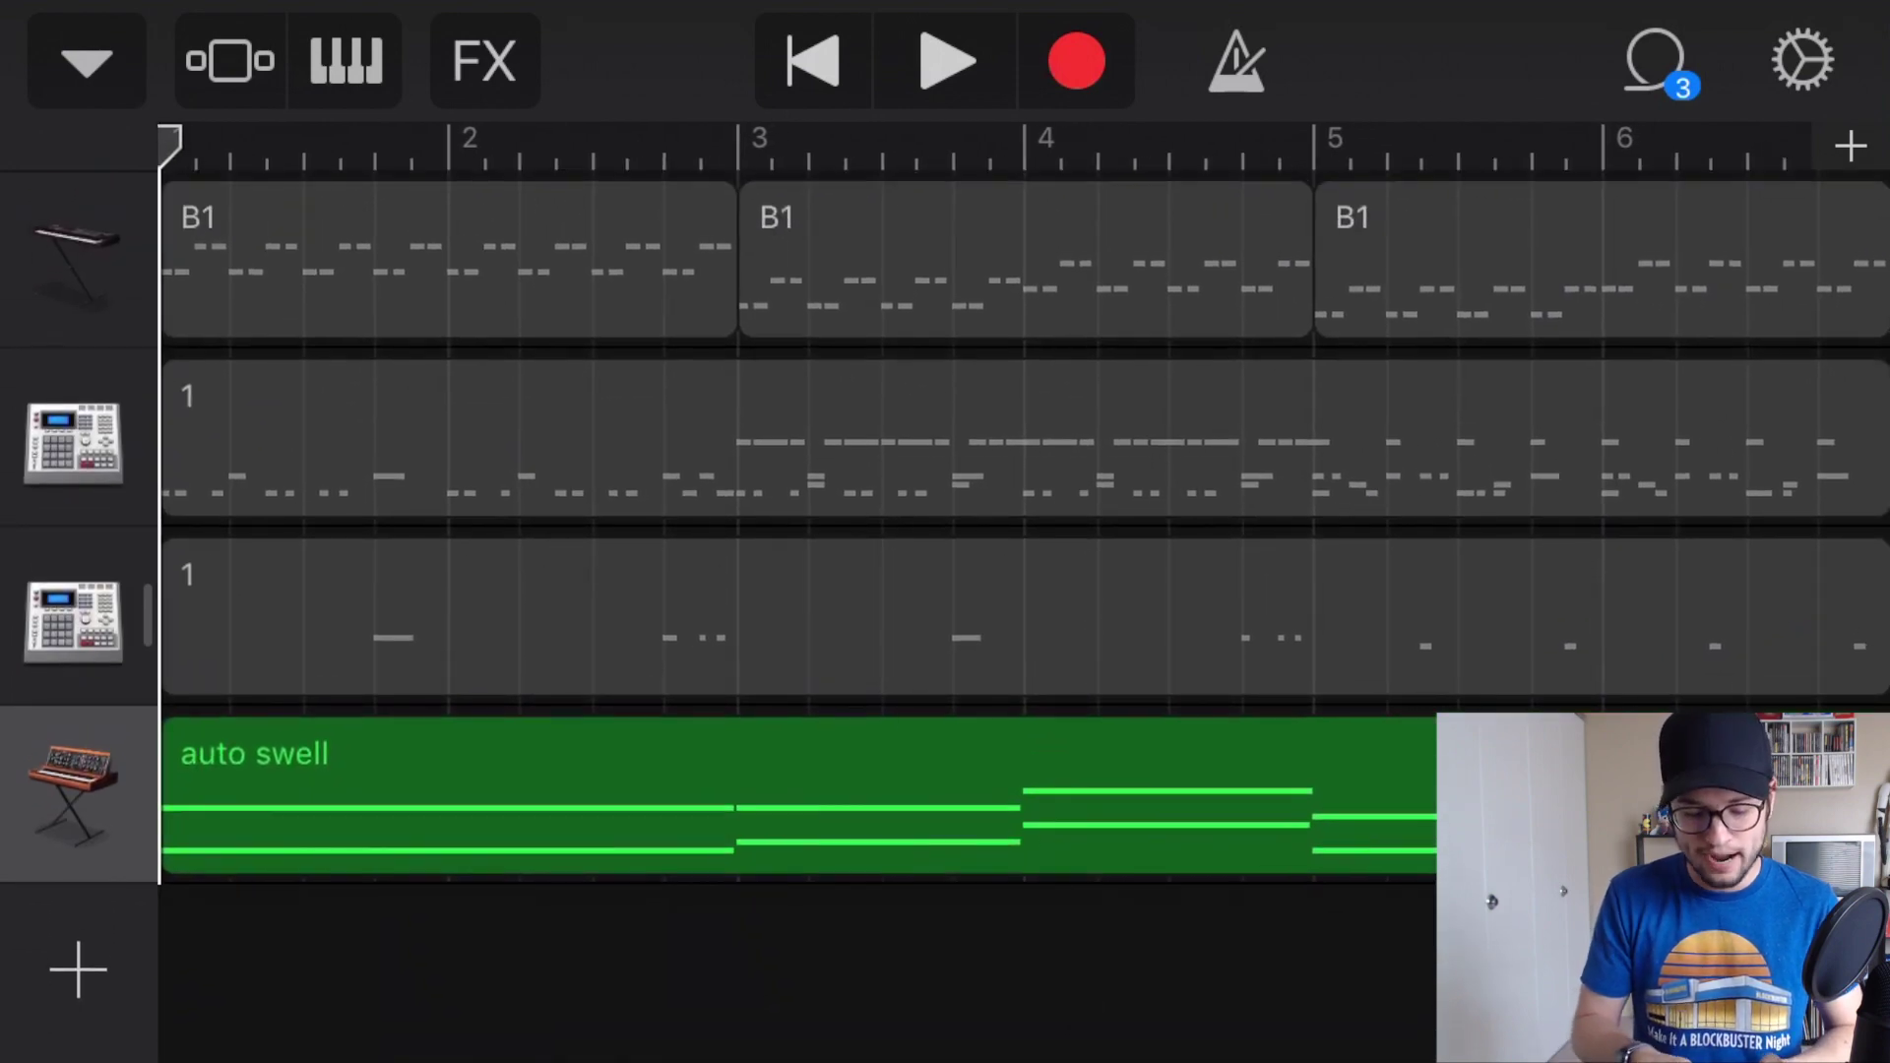
{"action": "key", "text": "space"}
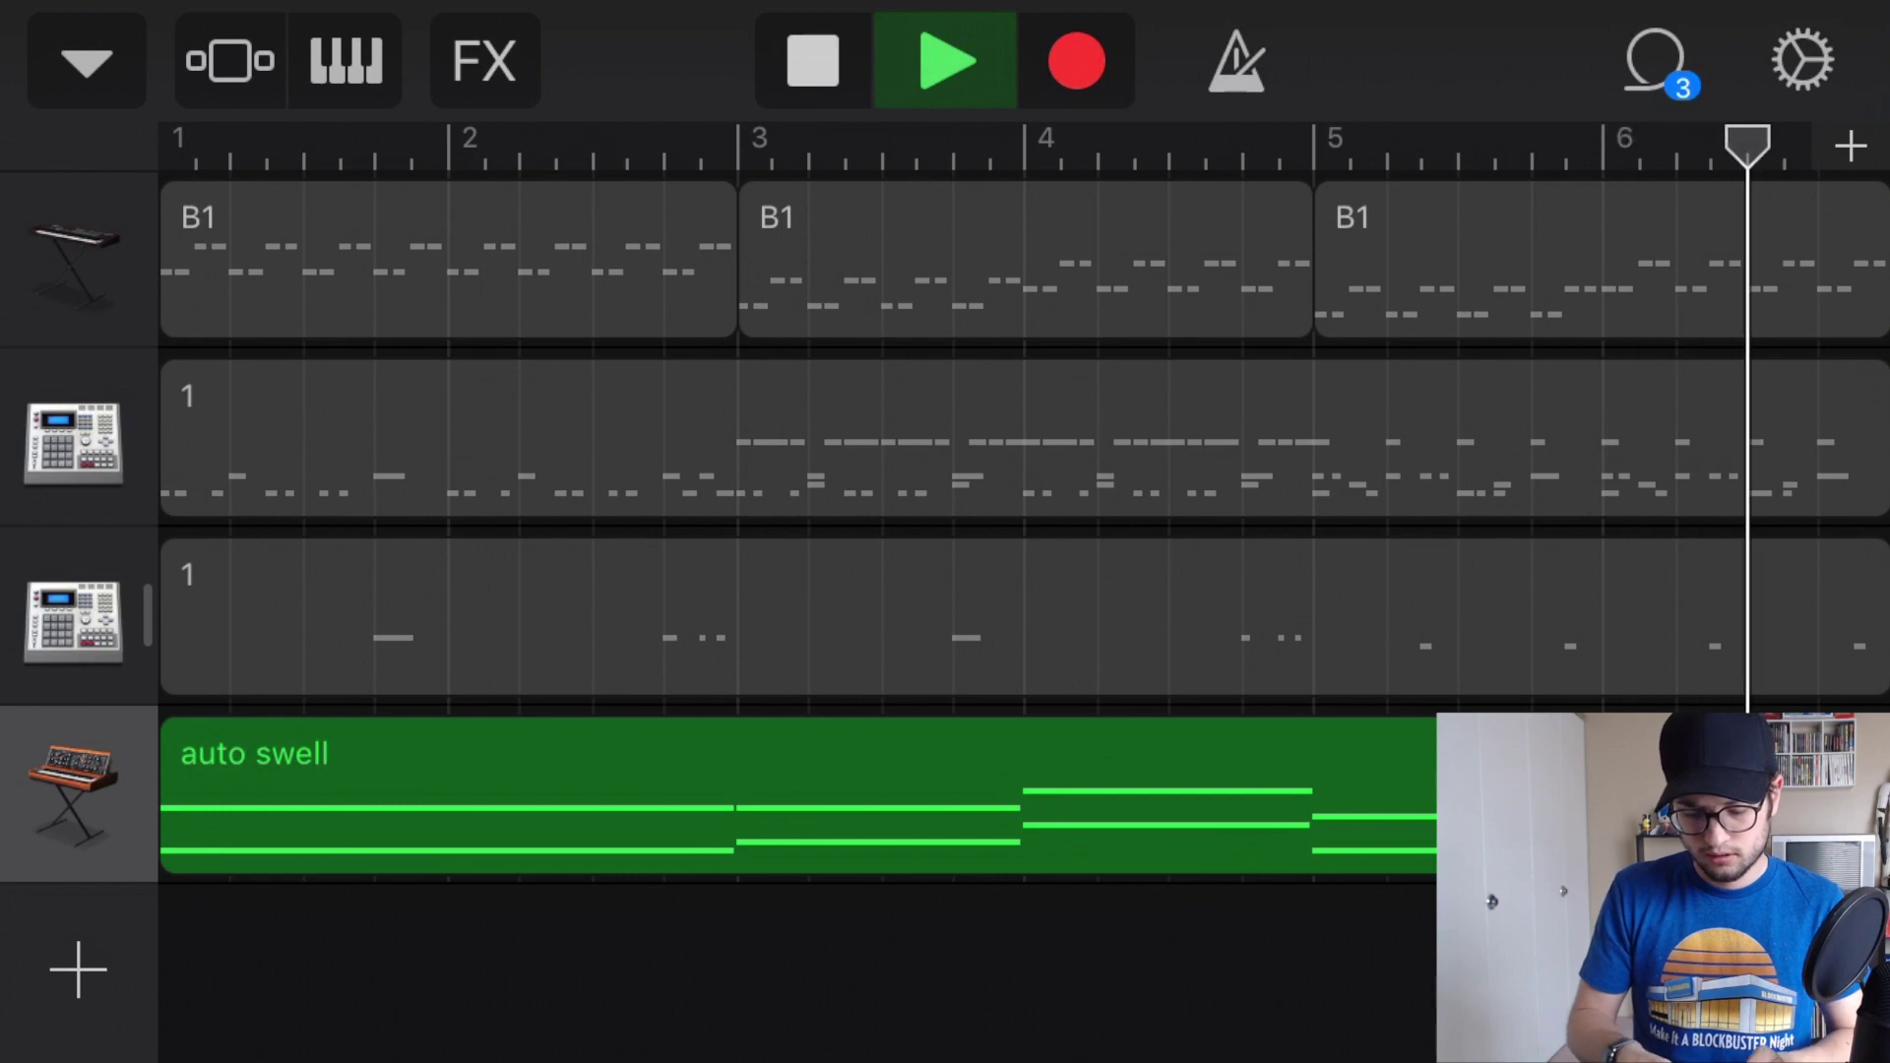
{"action": "key", "text": "space"}
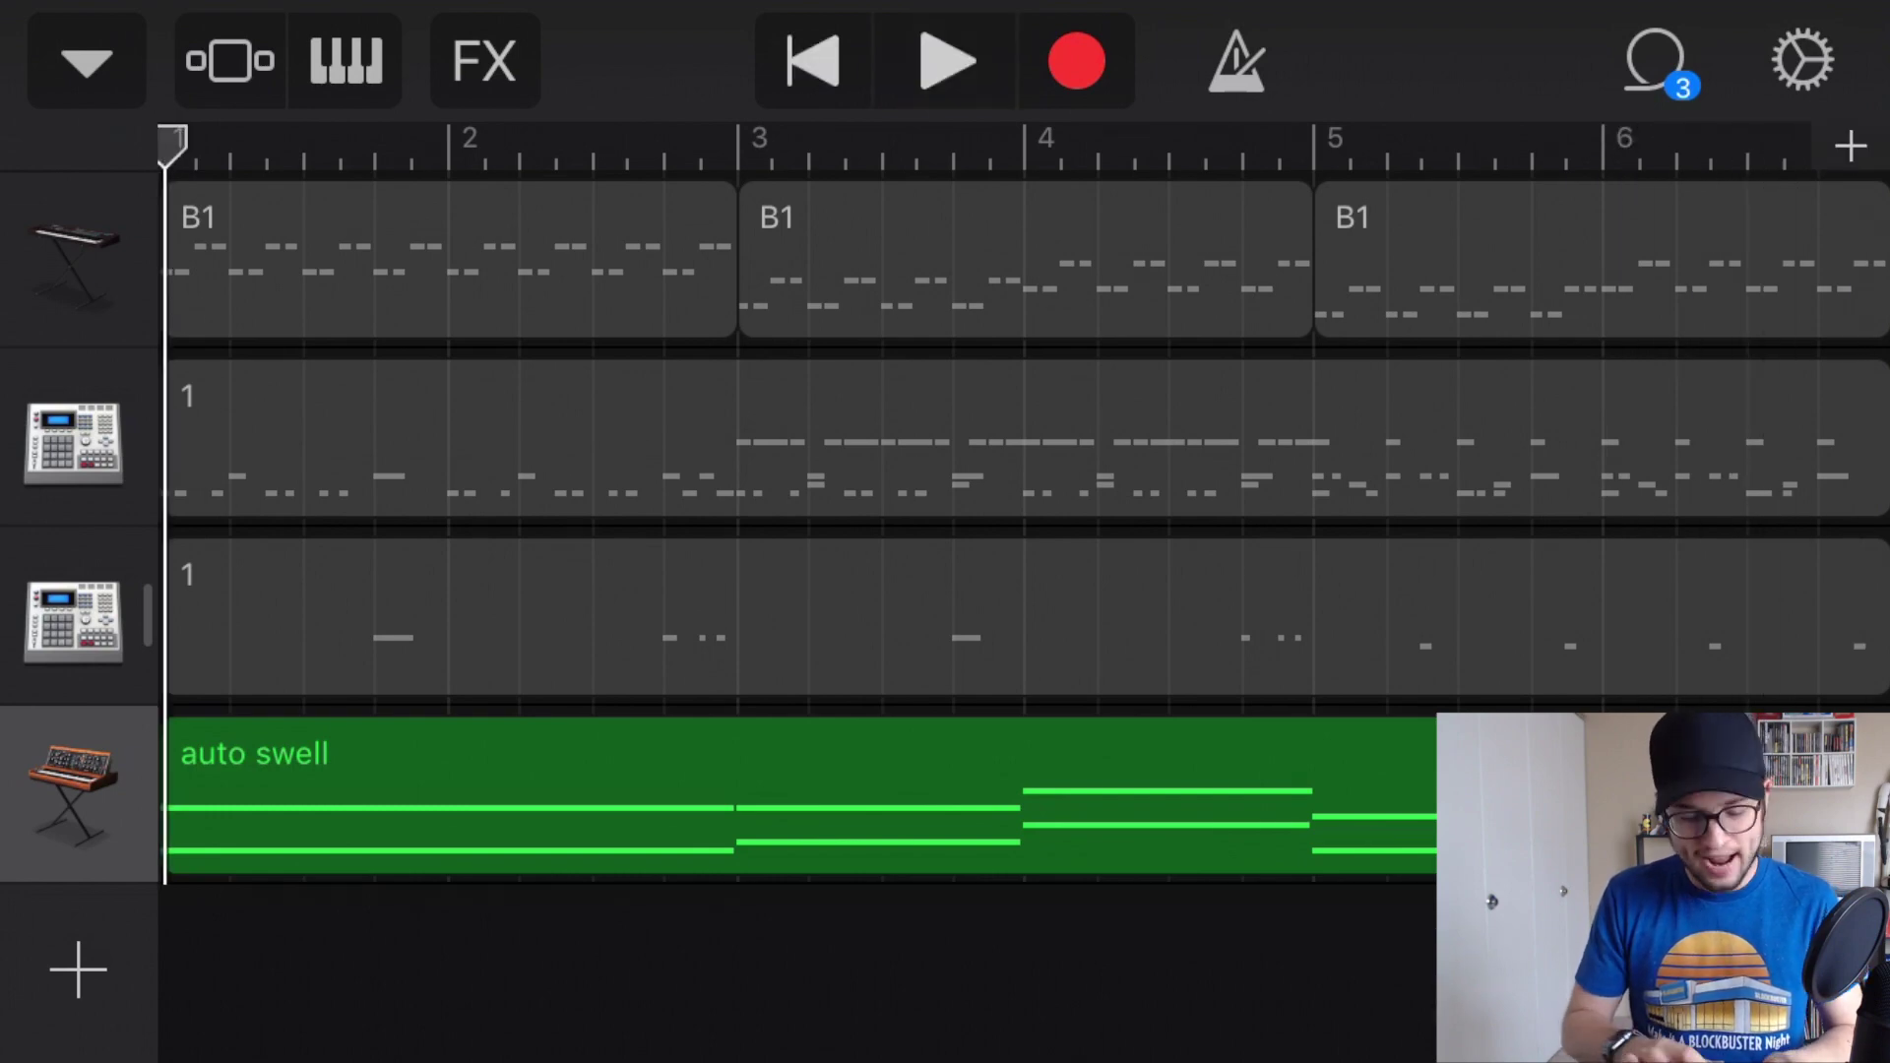
- Show the track headers and duplicate the Spectrum Echo track
{"action": "left_click_drag", "start_coordinate": [74, 443], "coordinate": [812, 443]}
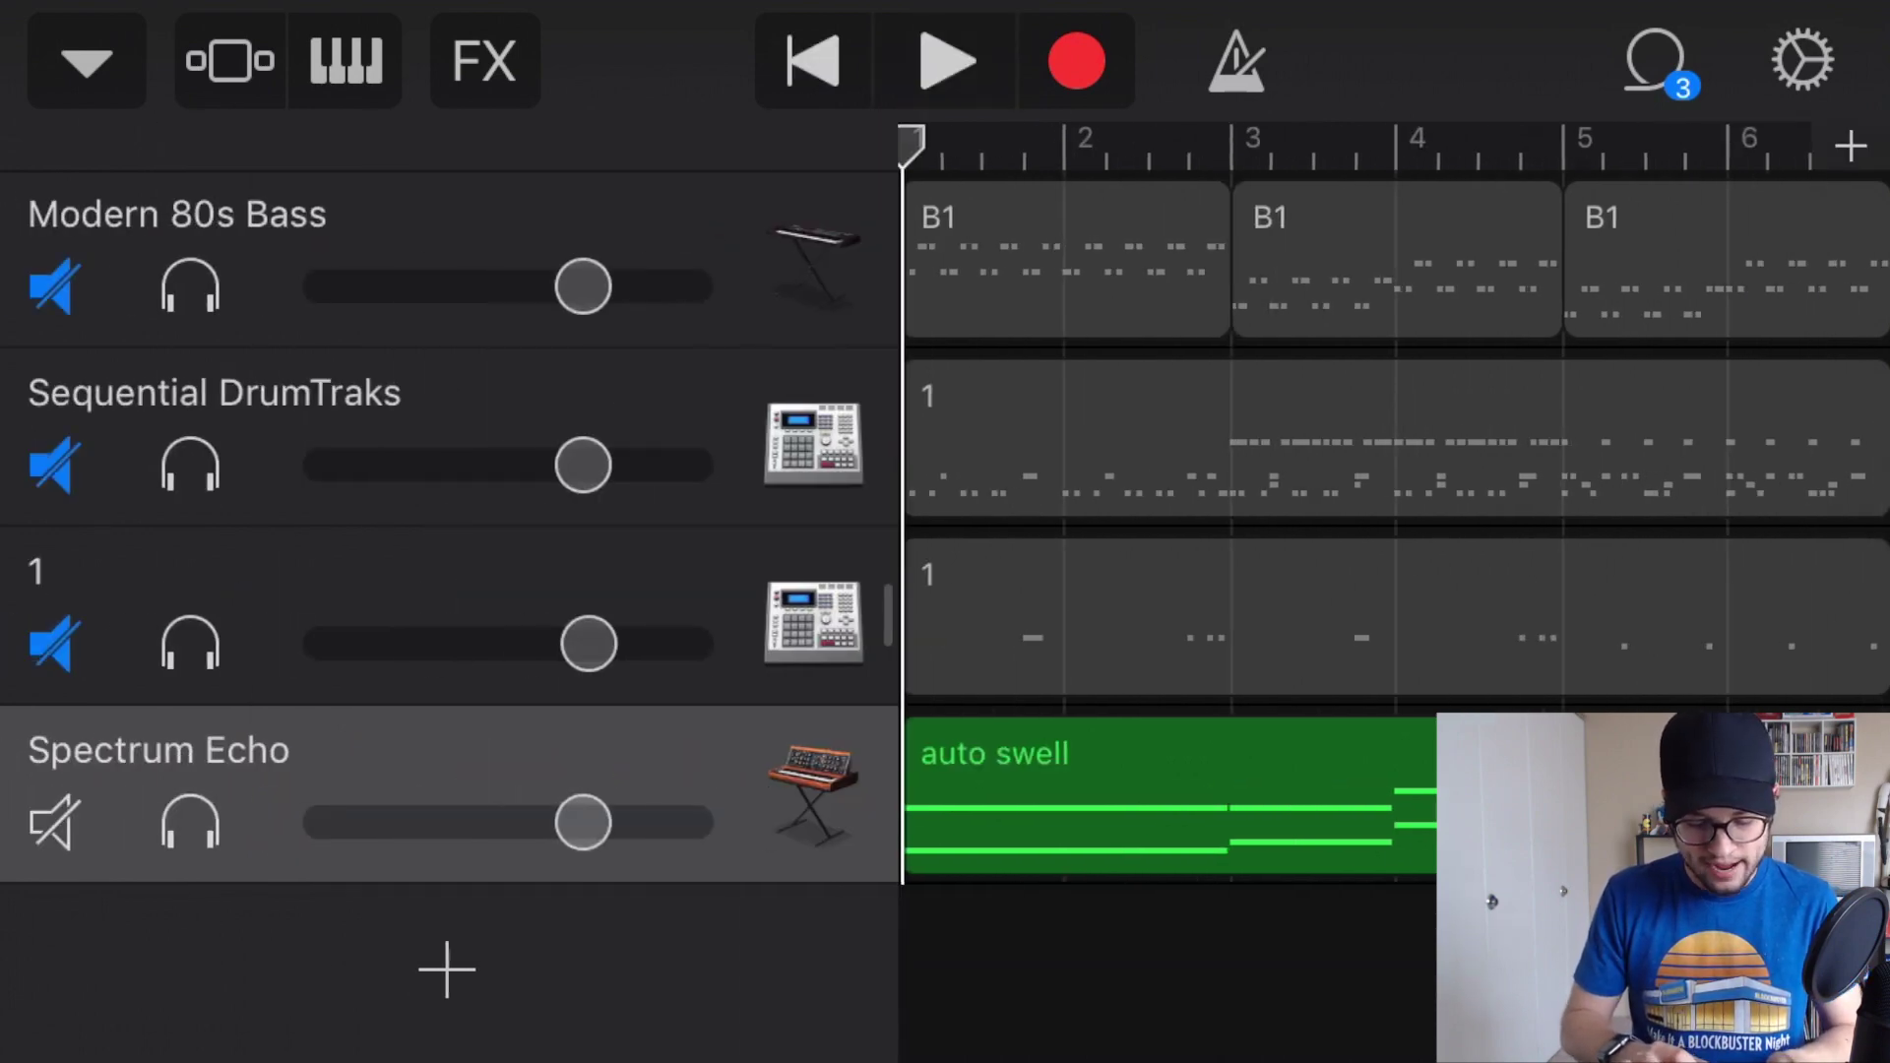
{"action": "left_click", "coordinate": [473, 788]}
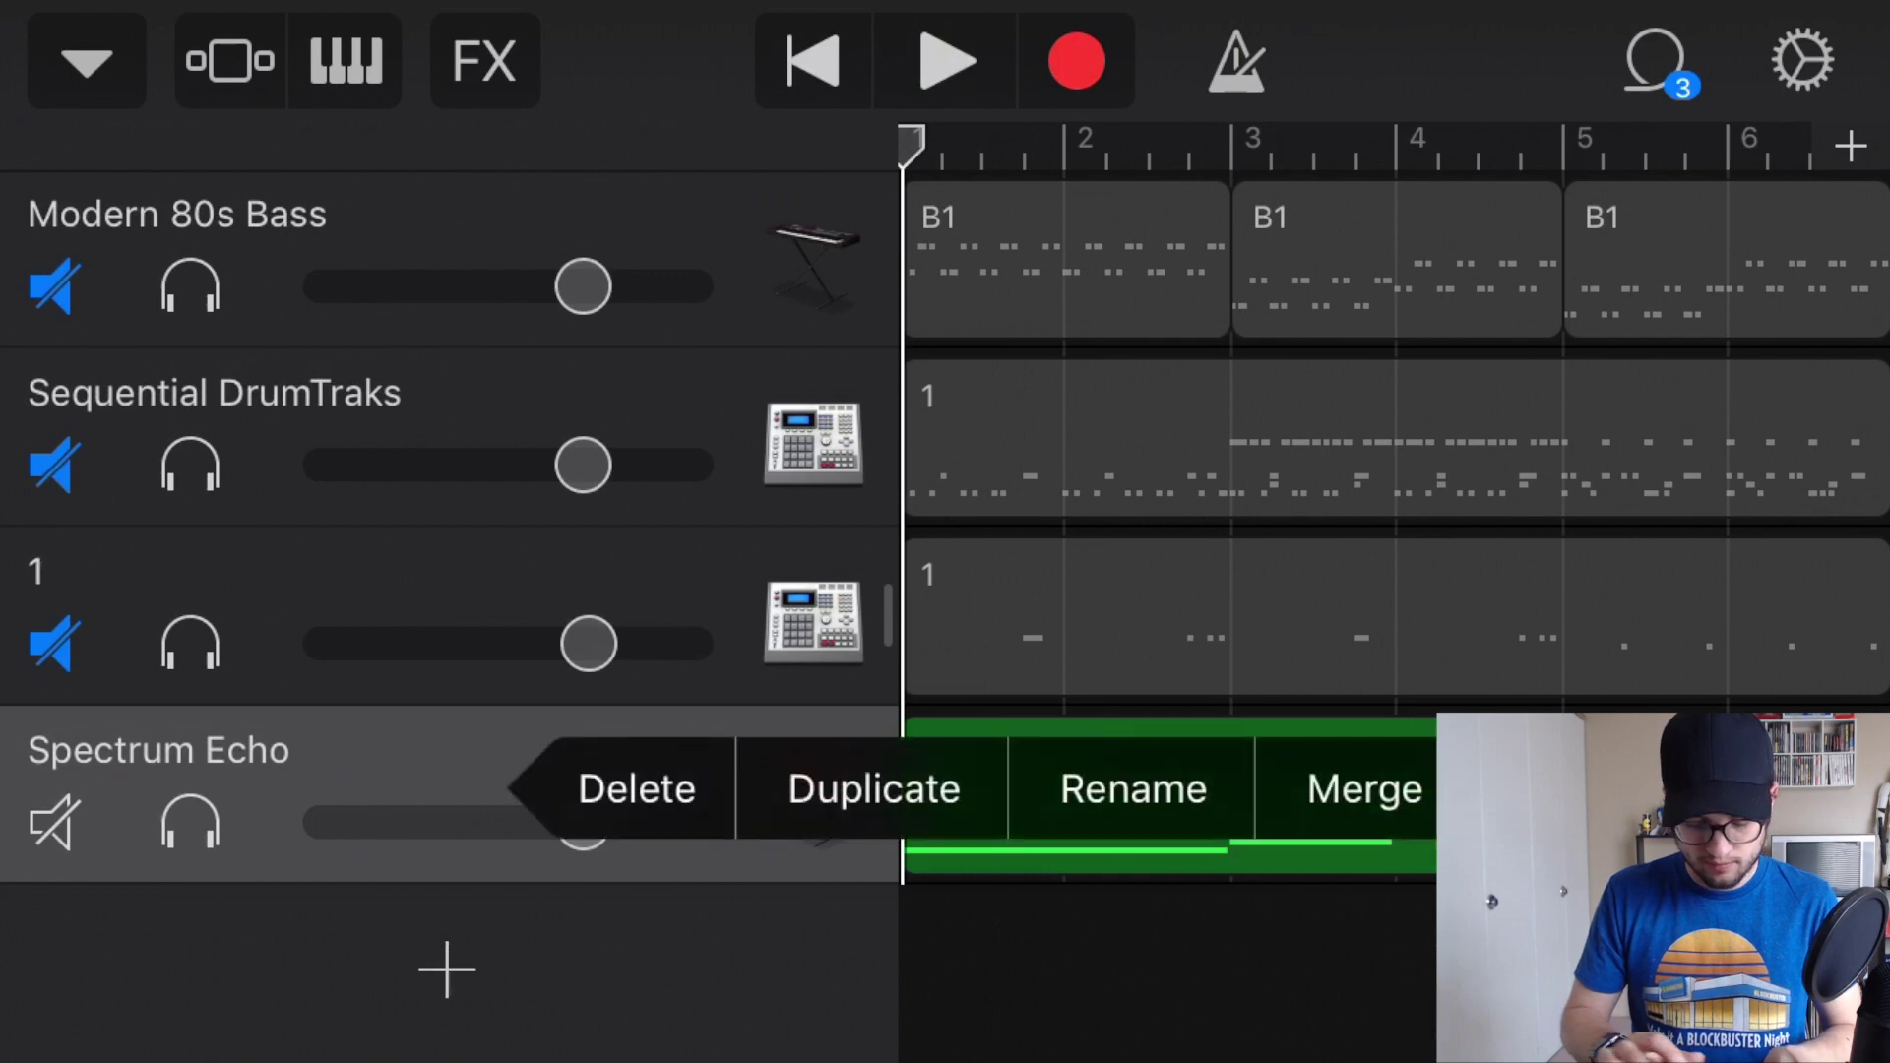
{"action": "left_click", "coordinate": [873, 789]}
{"action": "scroll", "coordinate": [443, 591], "scroll_direction": "down", "scroll_amount": 2}
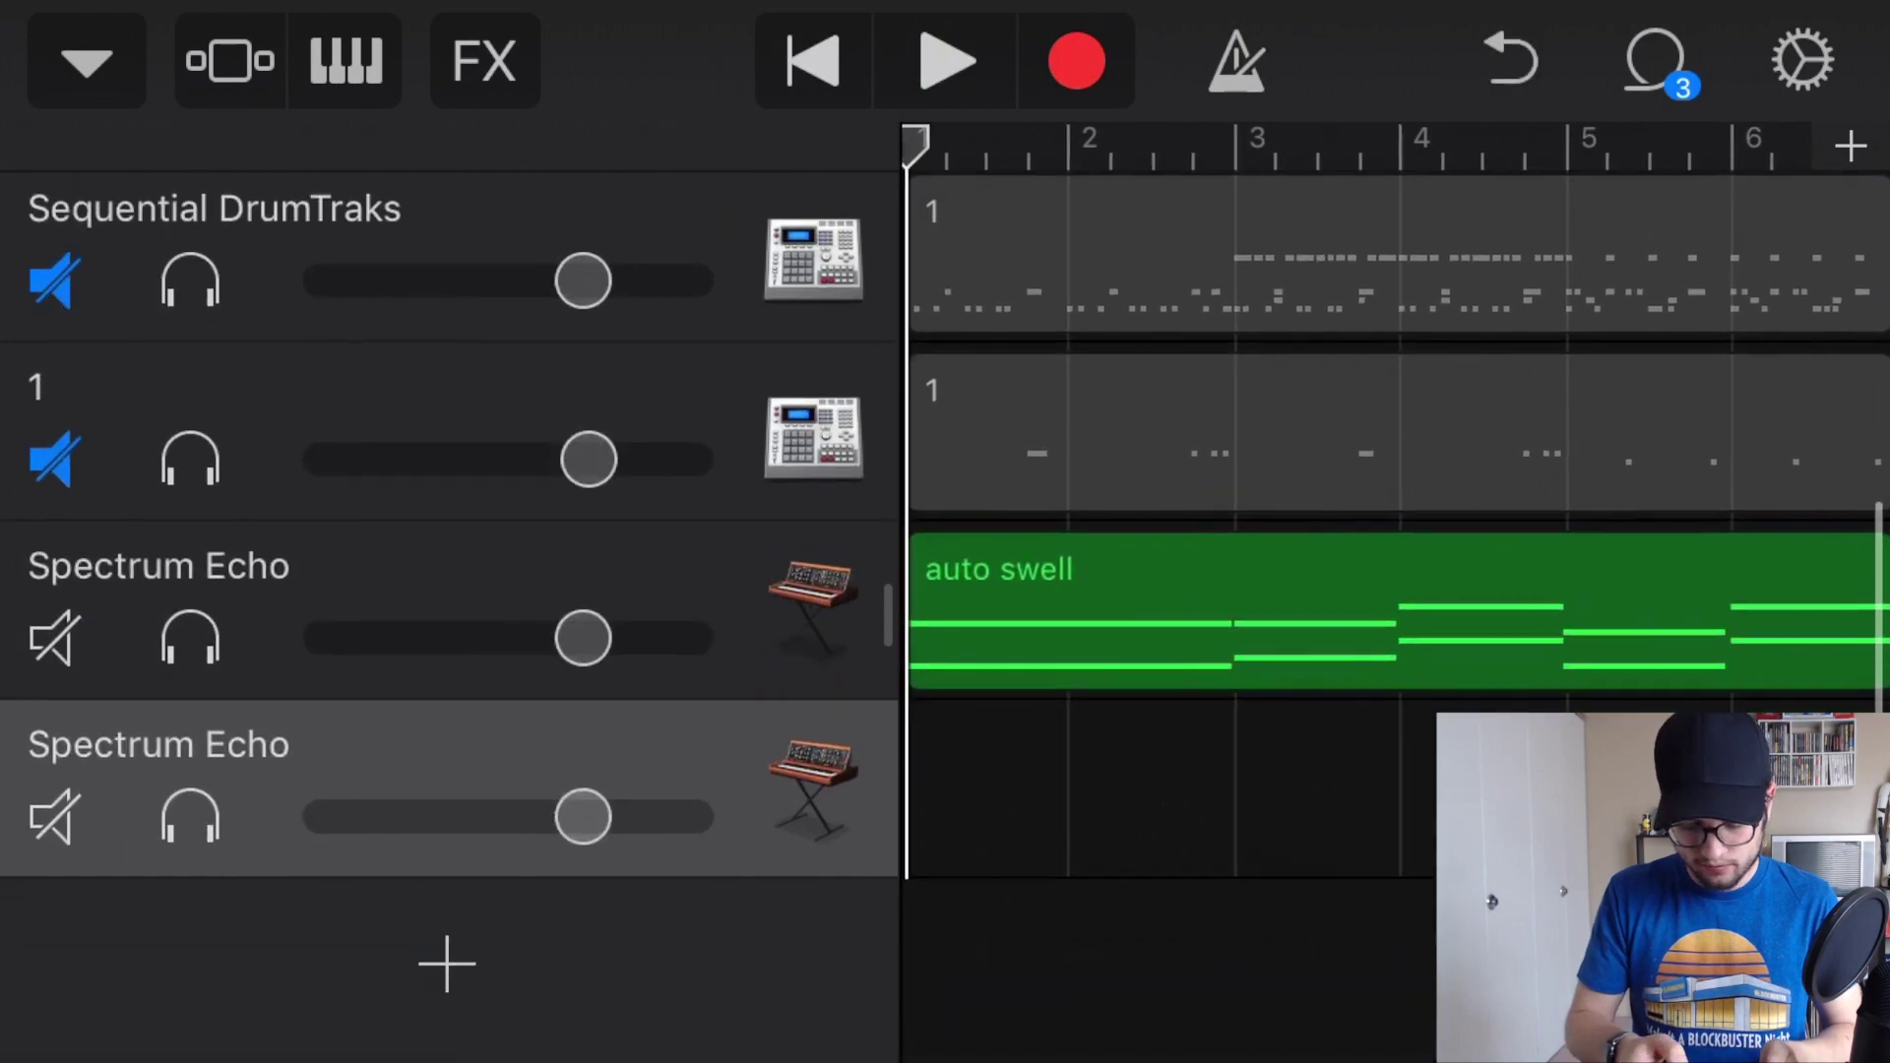
- Copy the auto swell region and paste it onto the new Spectrum Echo track
{"action": "left_click", "coordinate": [1393, 615]}
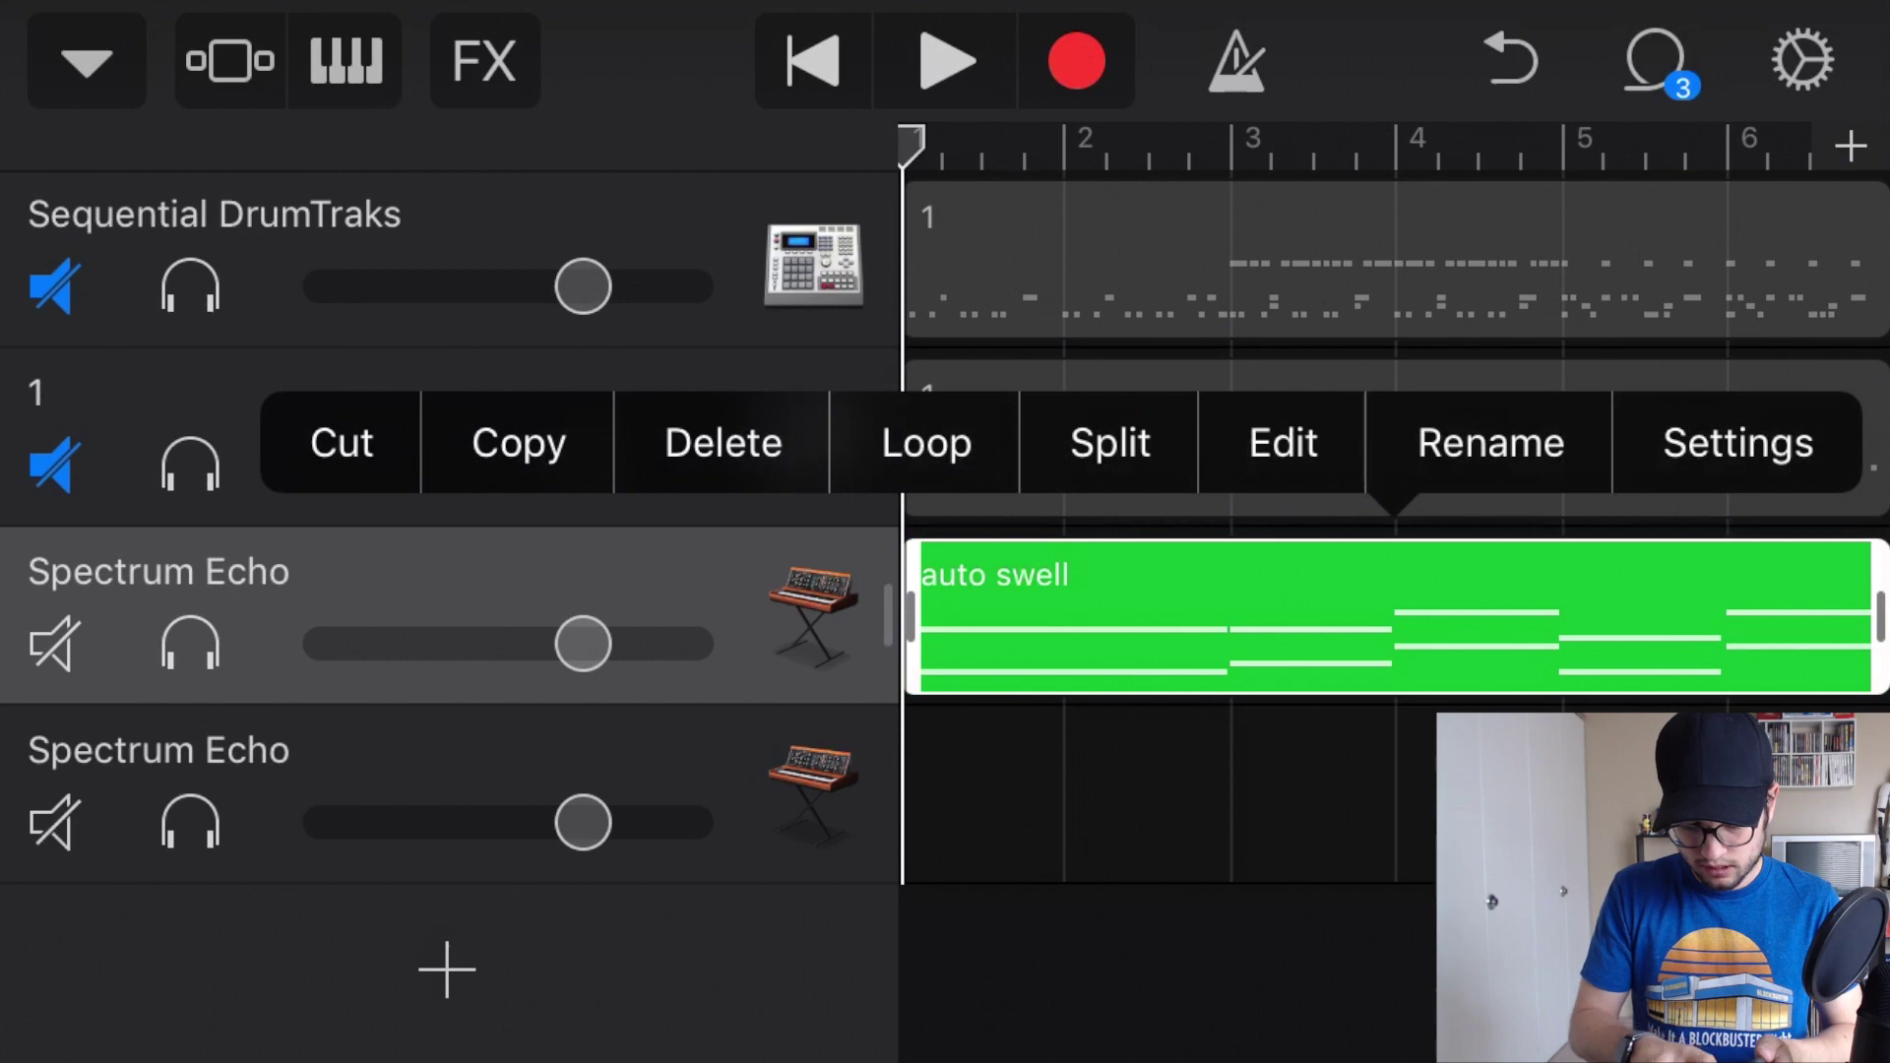
{"action": "left_click", "coordinate": [518, 443]}
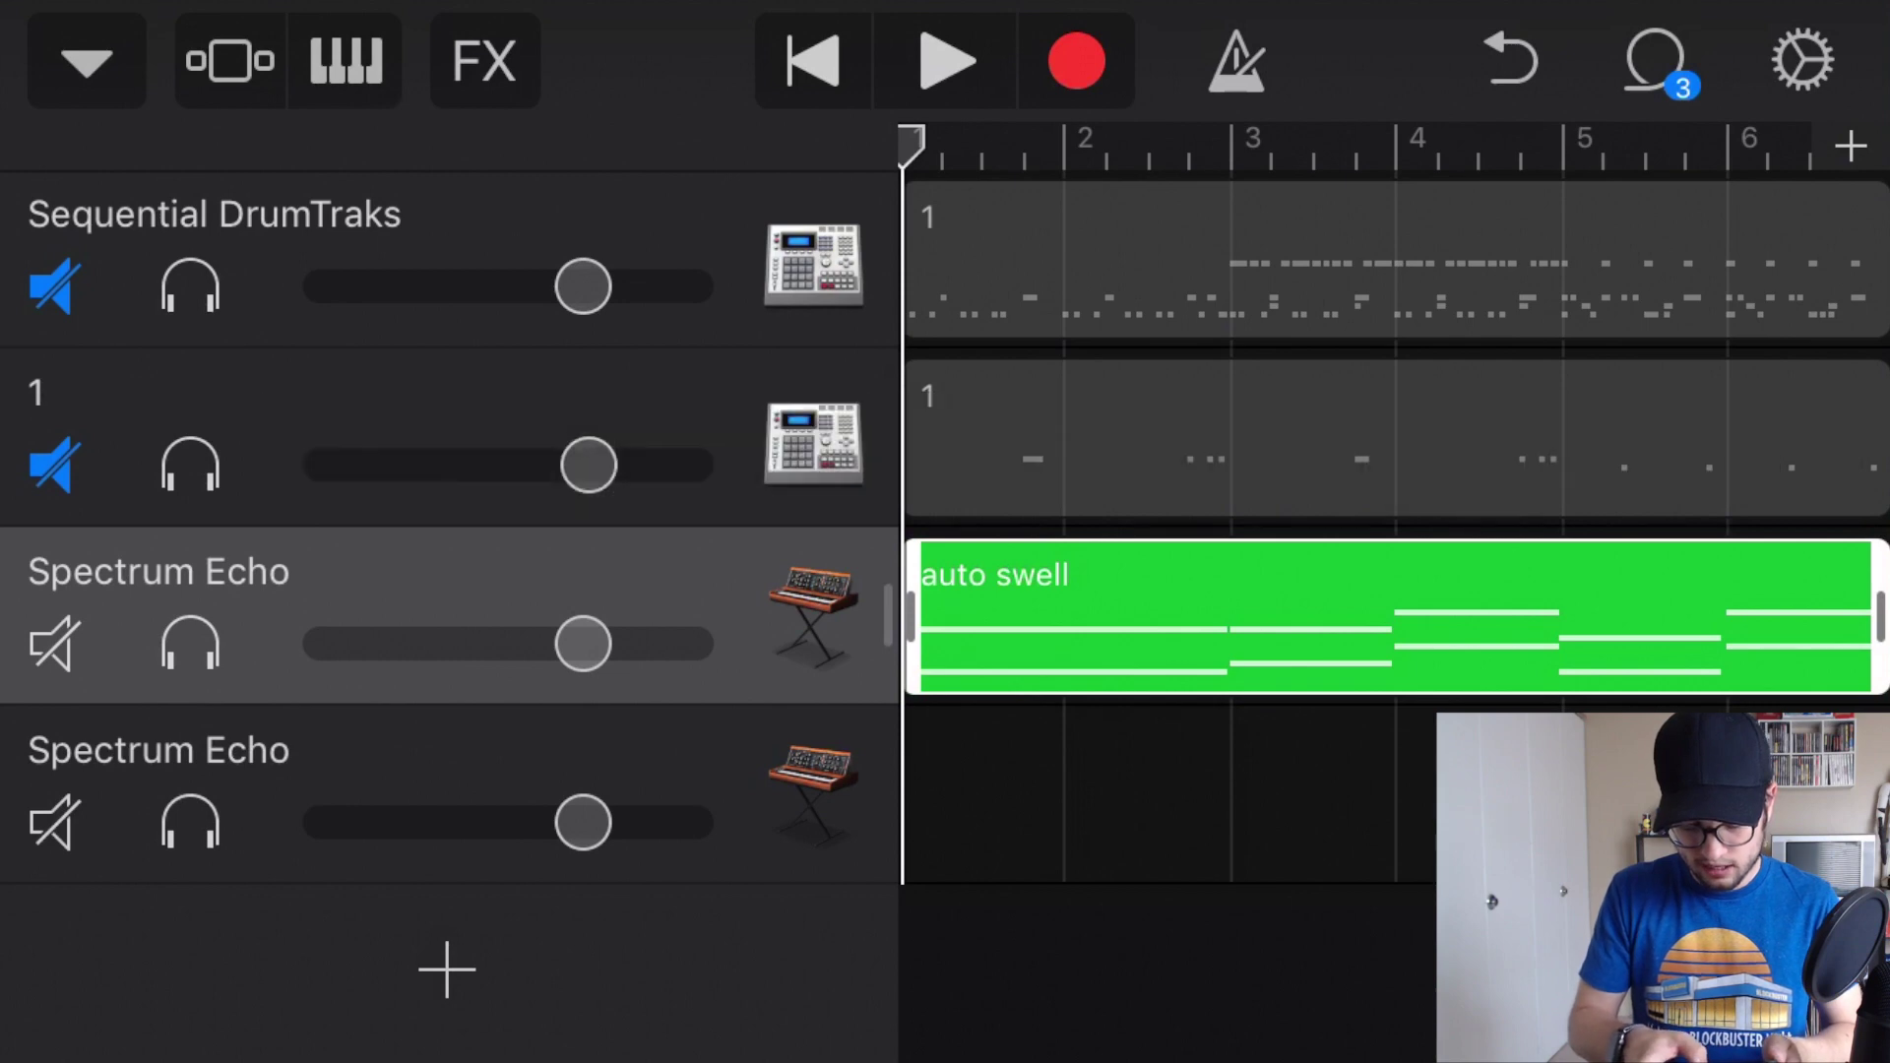
{"action": "left_click", "coordinate": [1030, 826]}
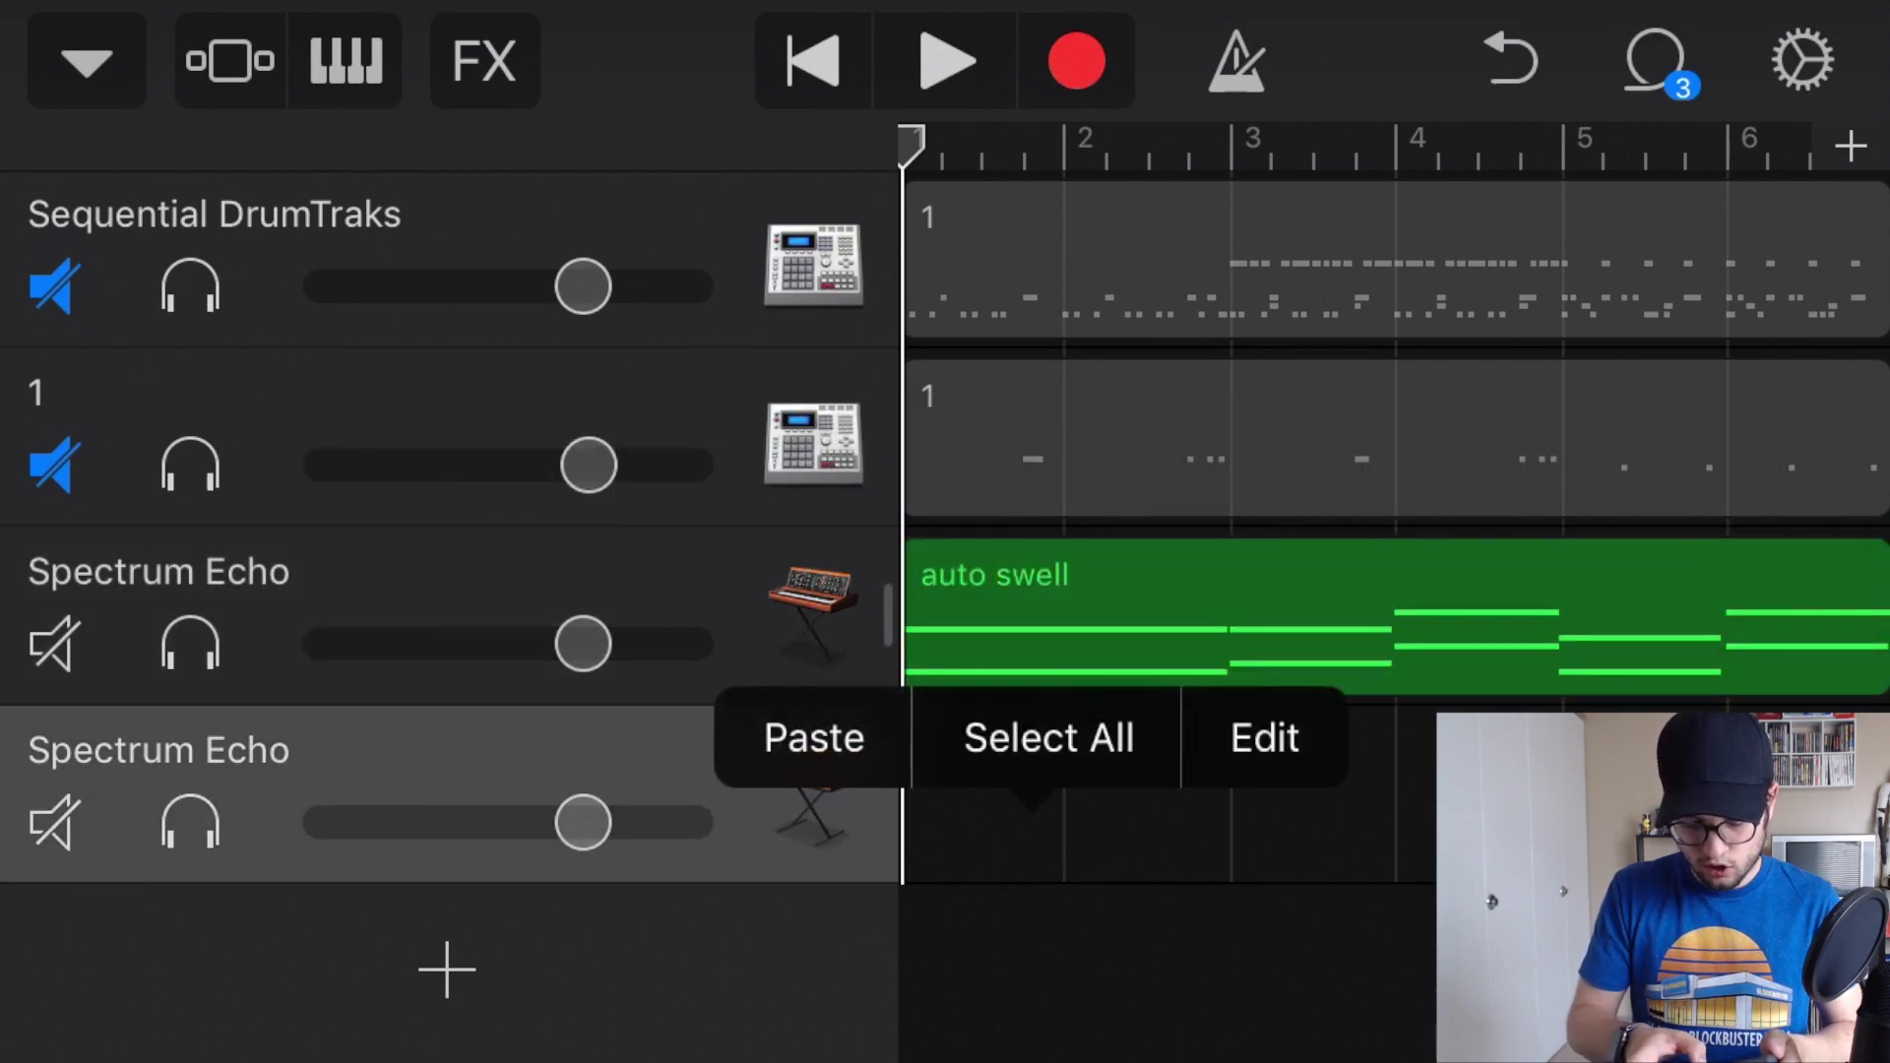
{"action": "left_click", "coordinate": [814, 738]}
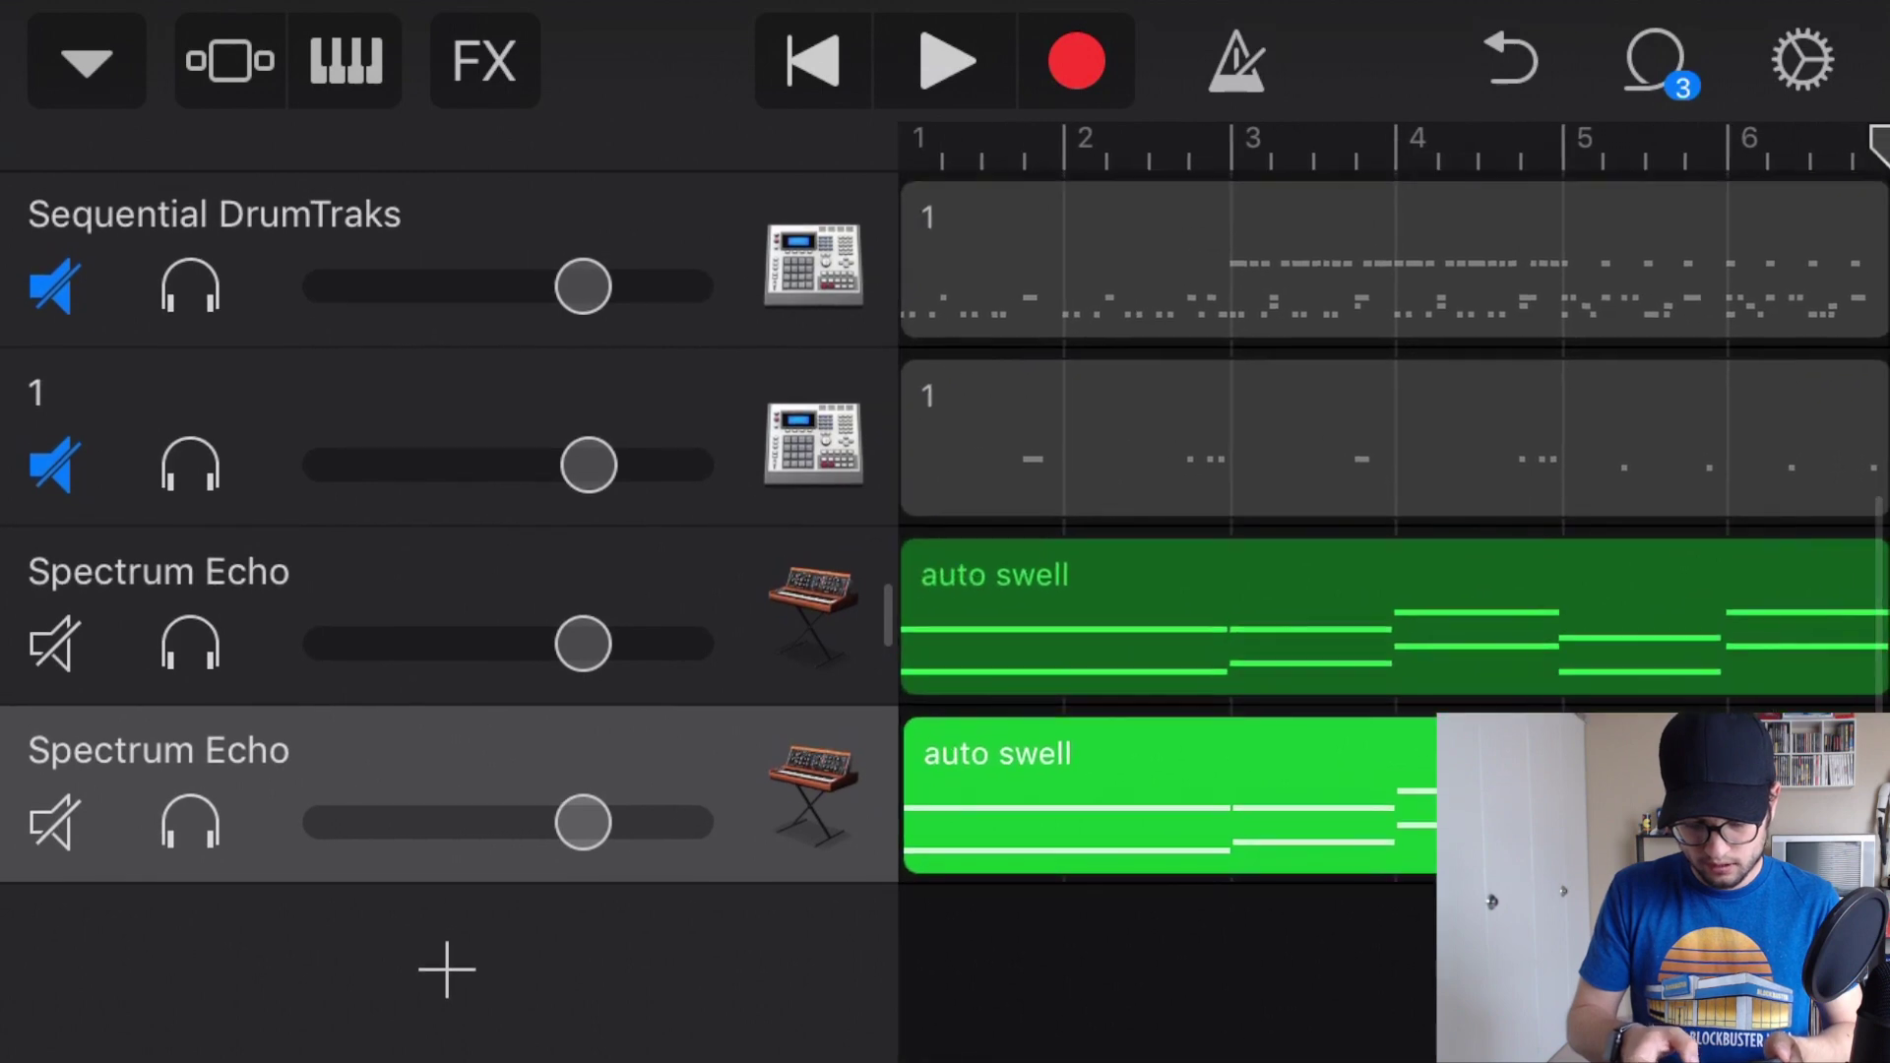
- Transpose the pasted auto swell region down one octave (Octave −1) in its settings
{"action": "left_click", "coordinate": [1171, 798]}
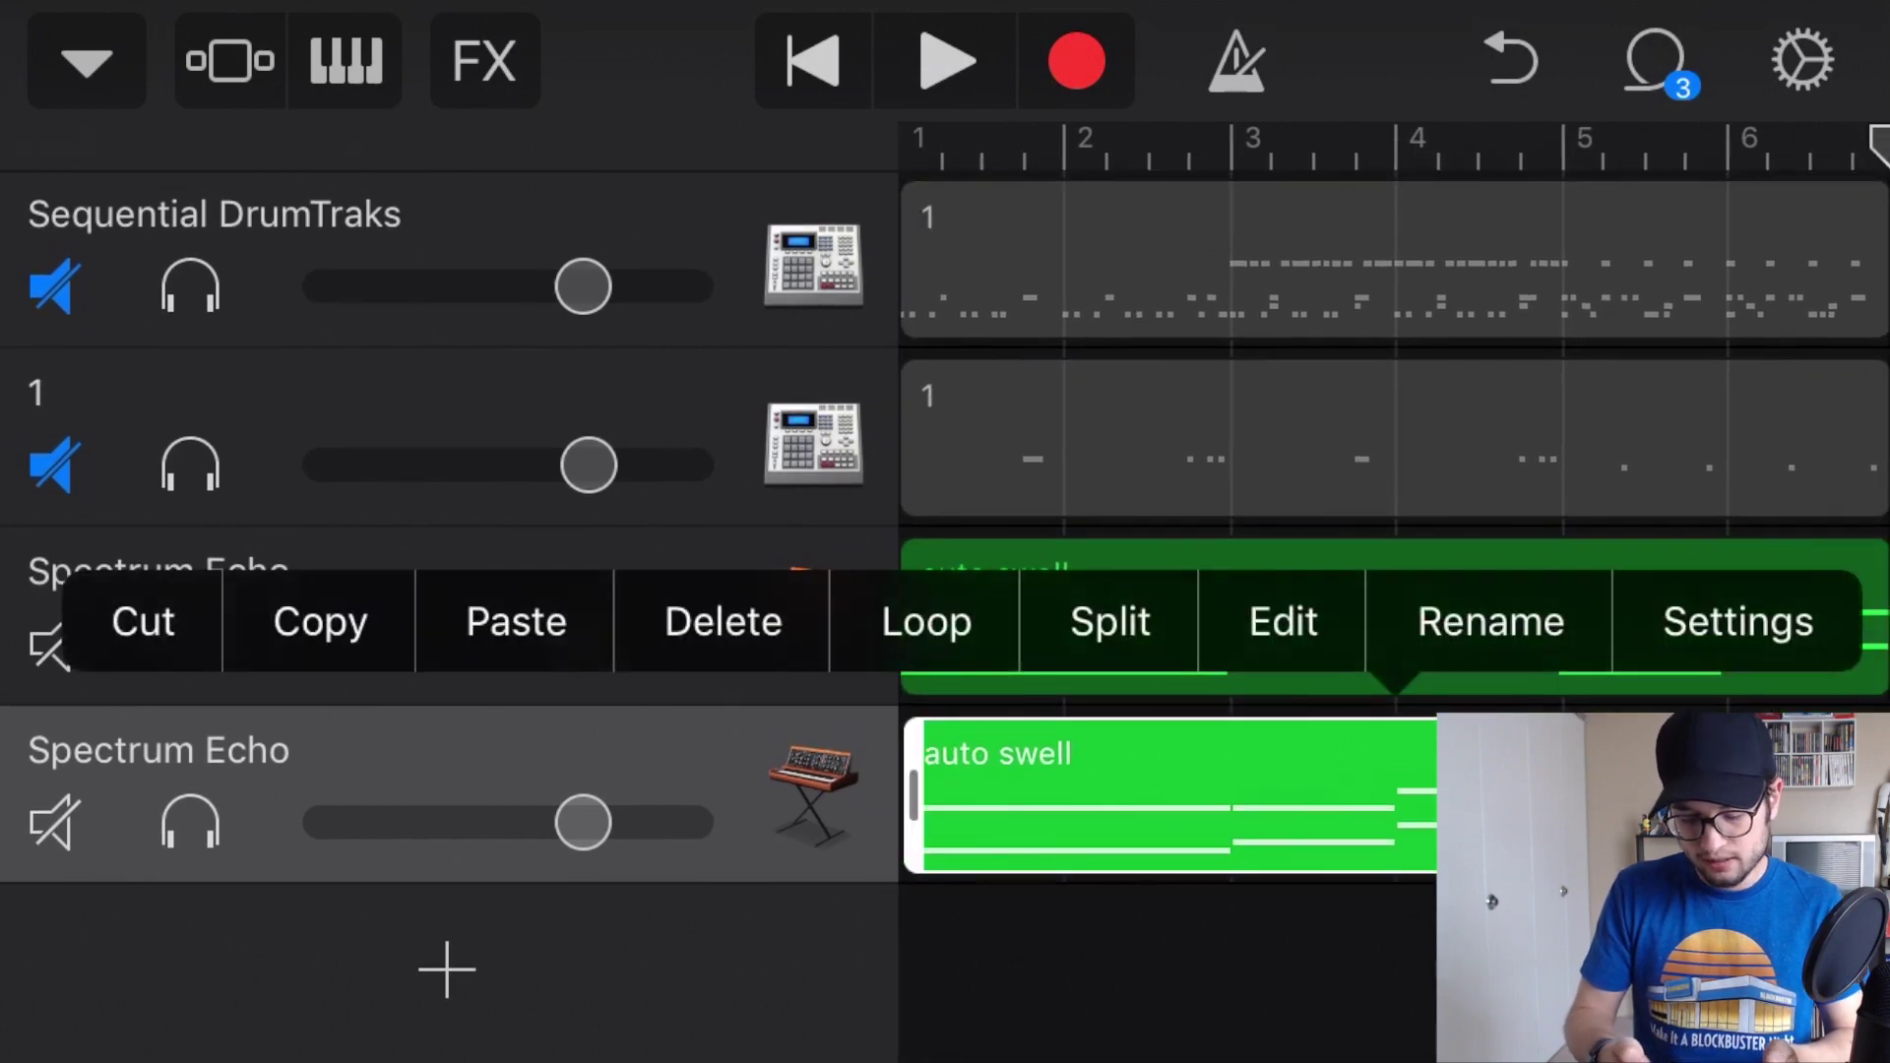
{"action": "left_click", "coordinate": [1733, 620]}
{"action": "scroll", "coordinate": [945, 590], "scroll_direction": "down", "scroll_amount": 3}
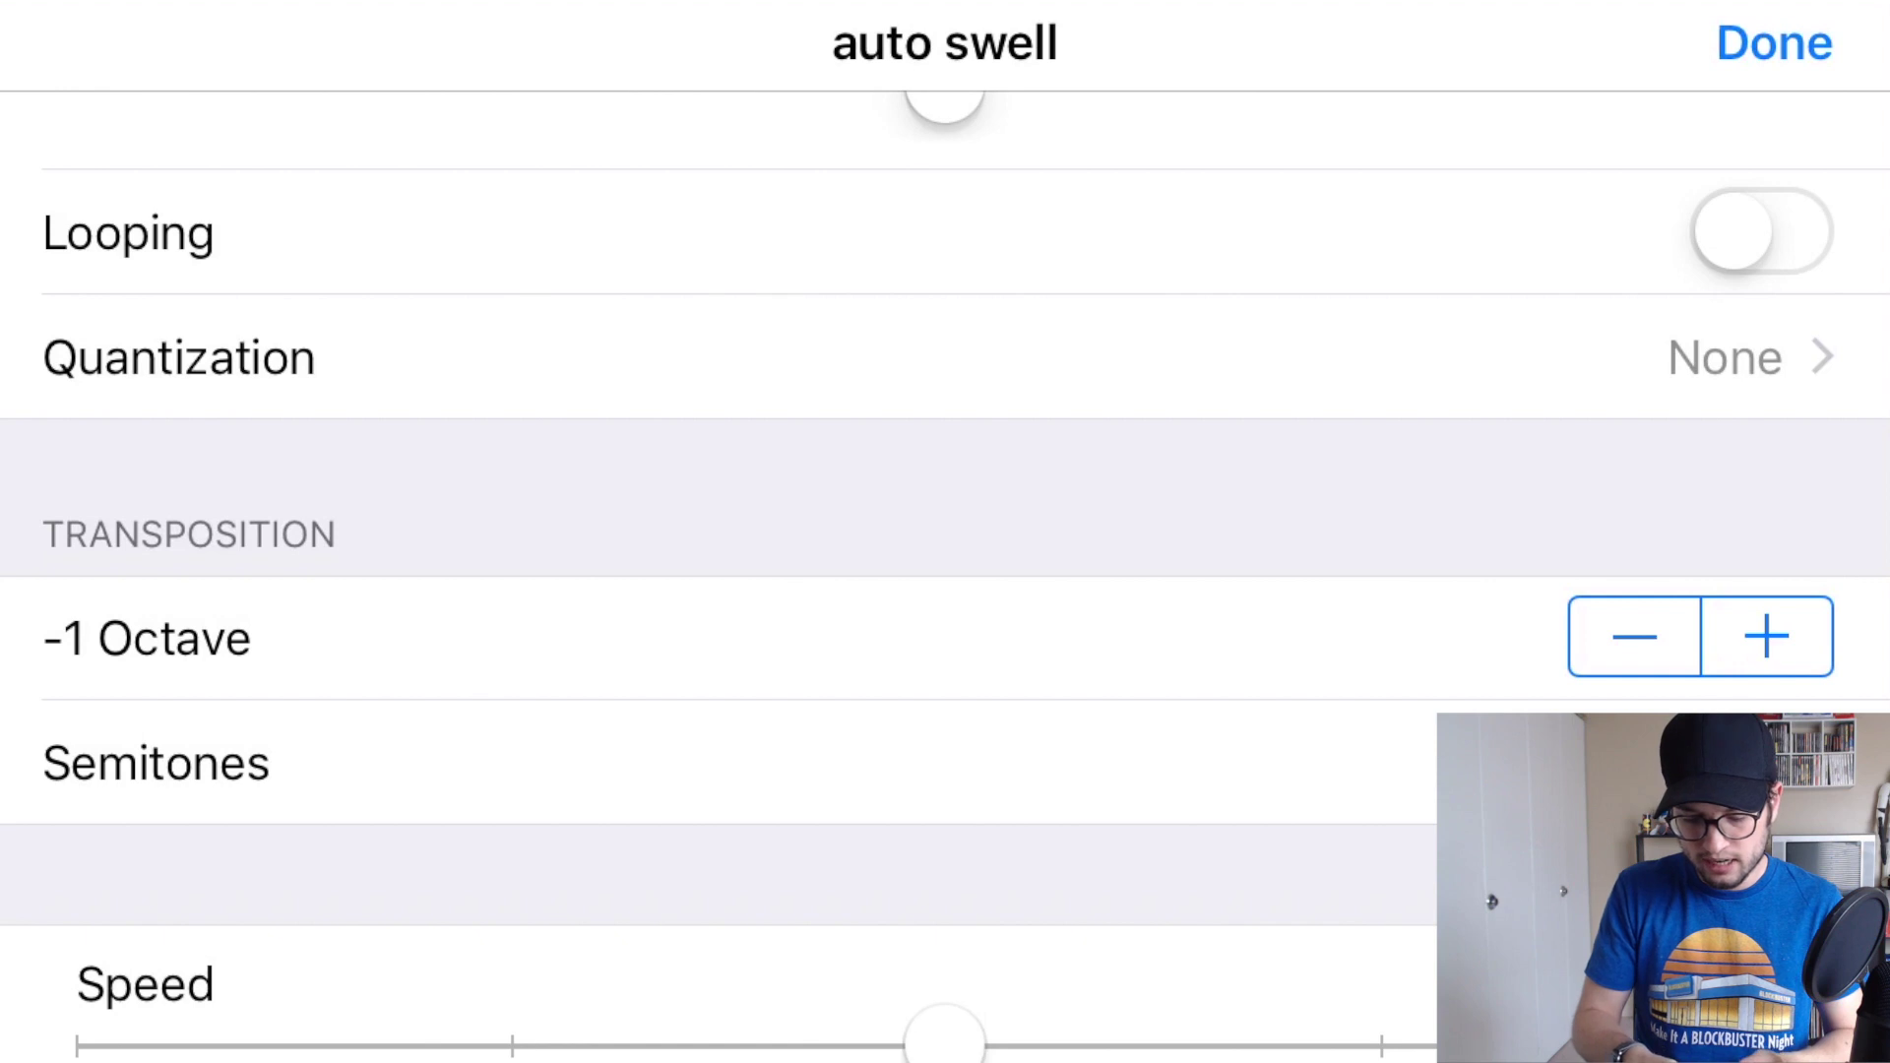
{"action": "left_click", "coordinate": [1773, 43]}
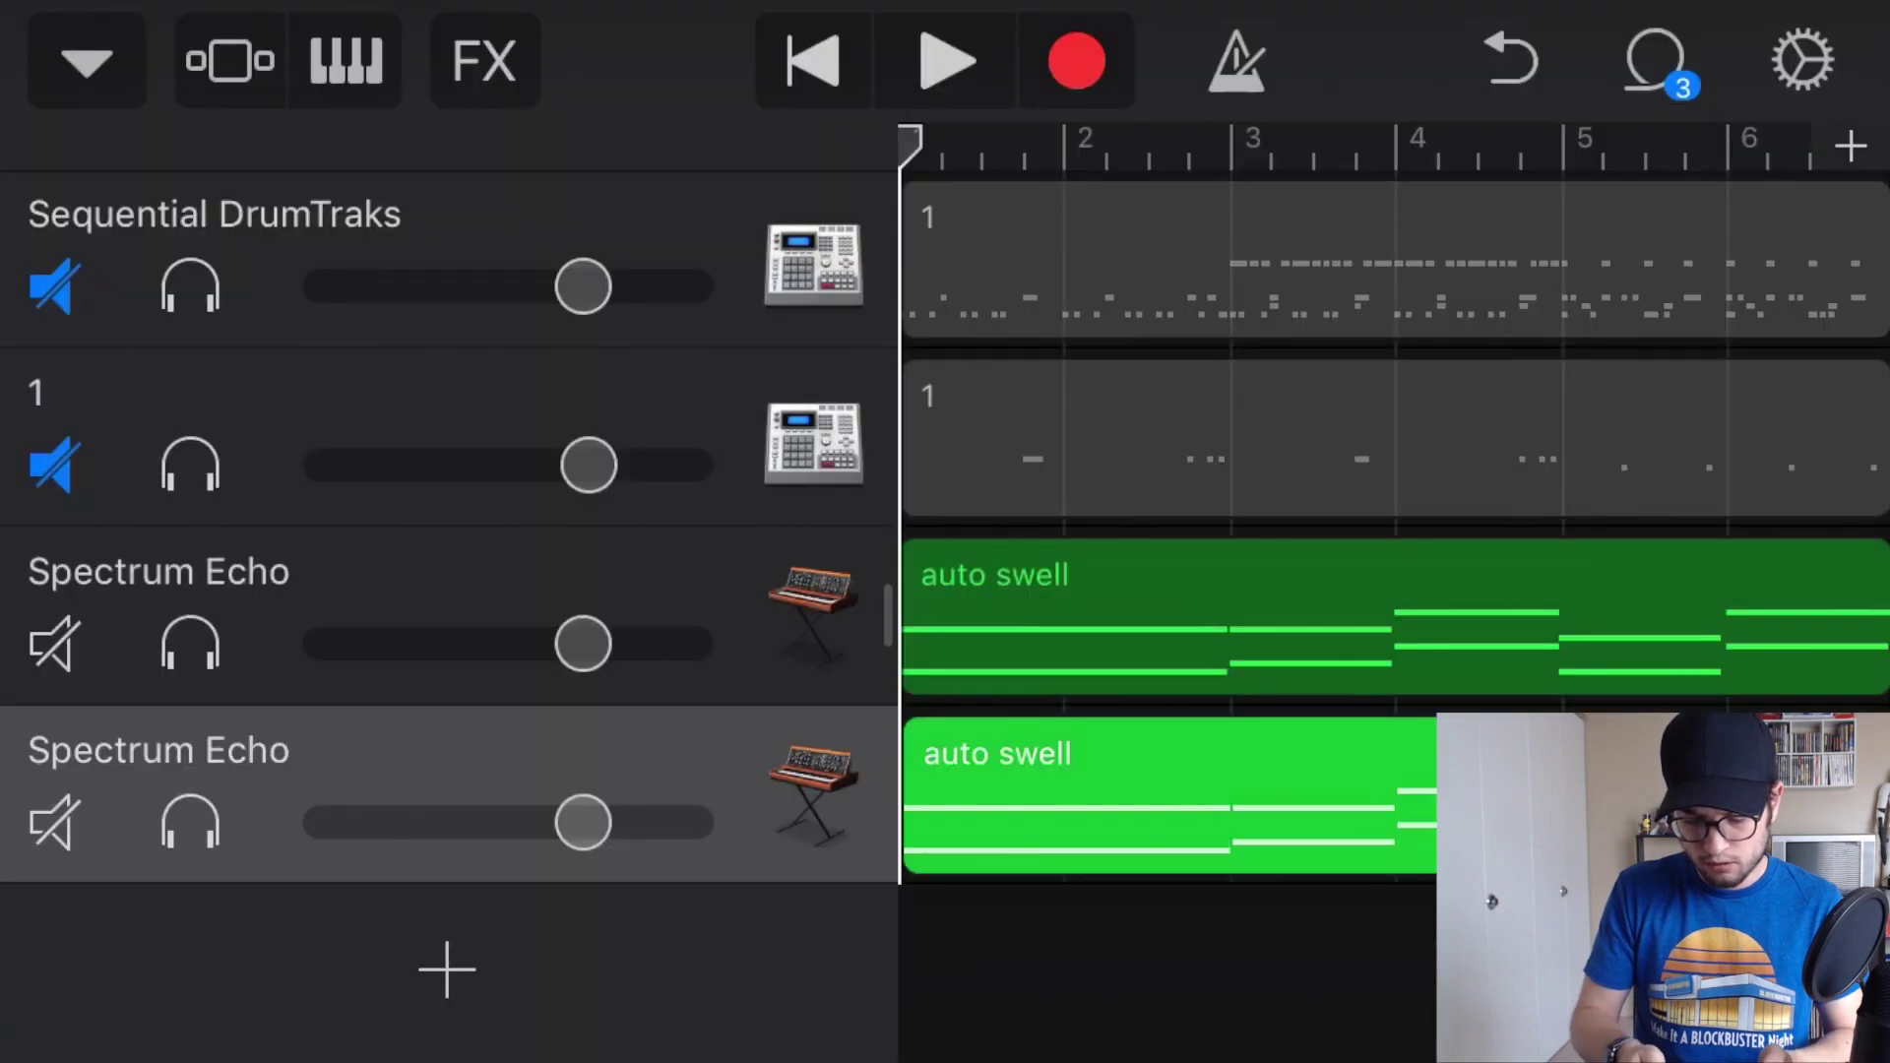
{"action": "left_click", "coordinate": [970, 797]}
- Pan the second Spectrum Echo track left, then play and stop to hear both pads
{"action": "left_click", "coordinate": [1802, 61]}
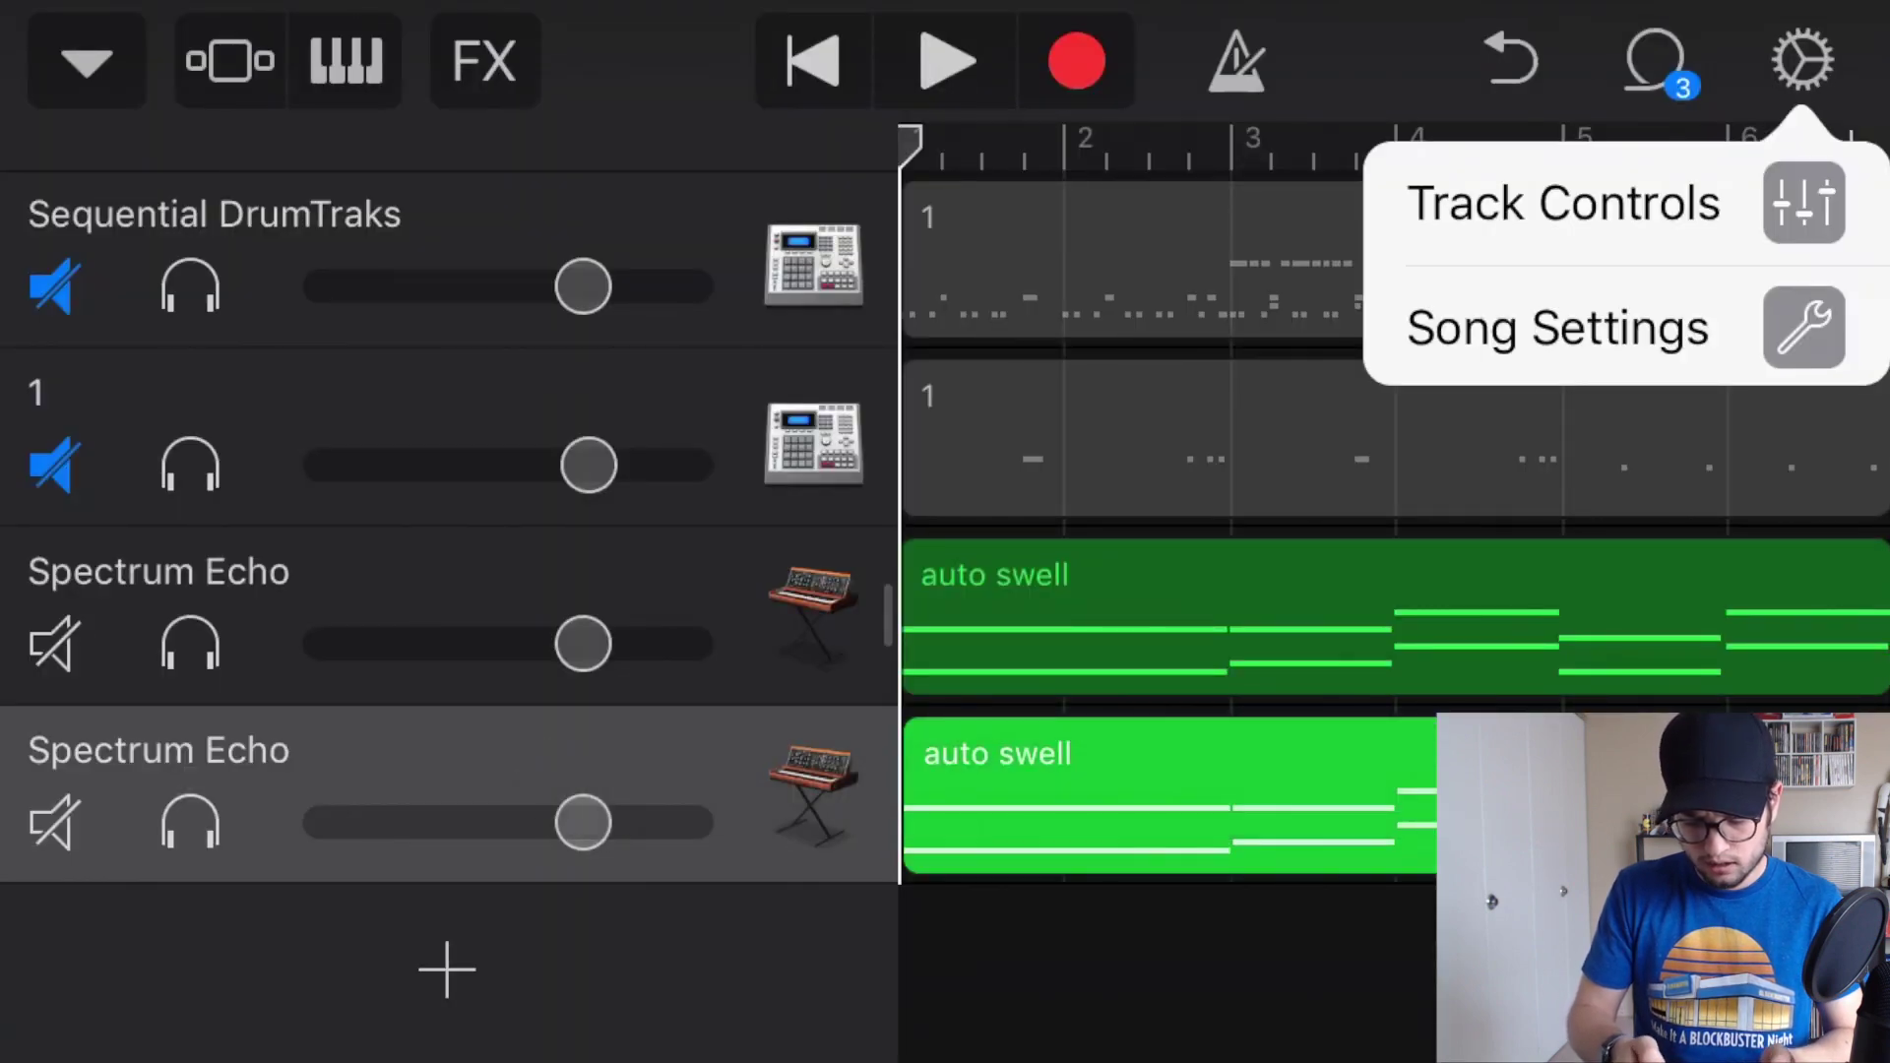
{"action": "left_click", "coordinate": [1563, 203]}
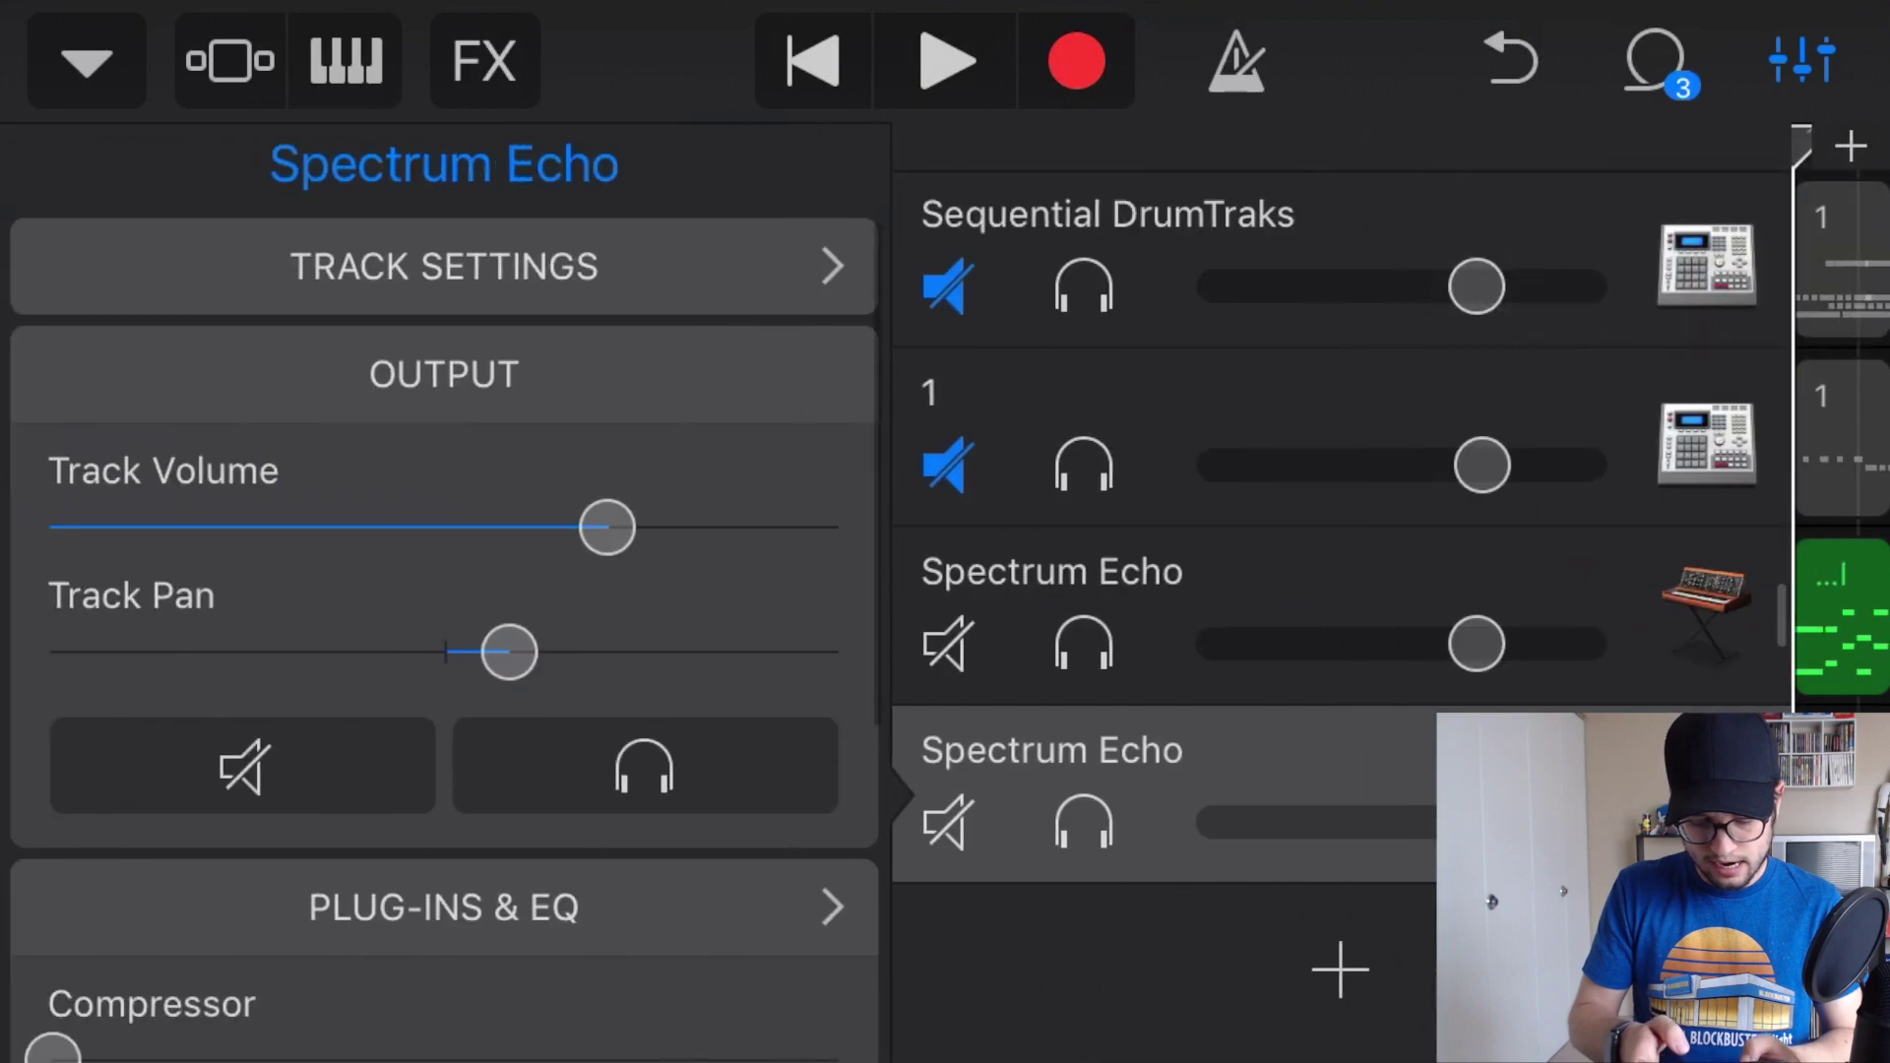
{"action": "left_click", "coordinate": [1802, 61]}
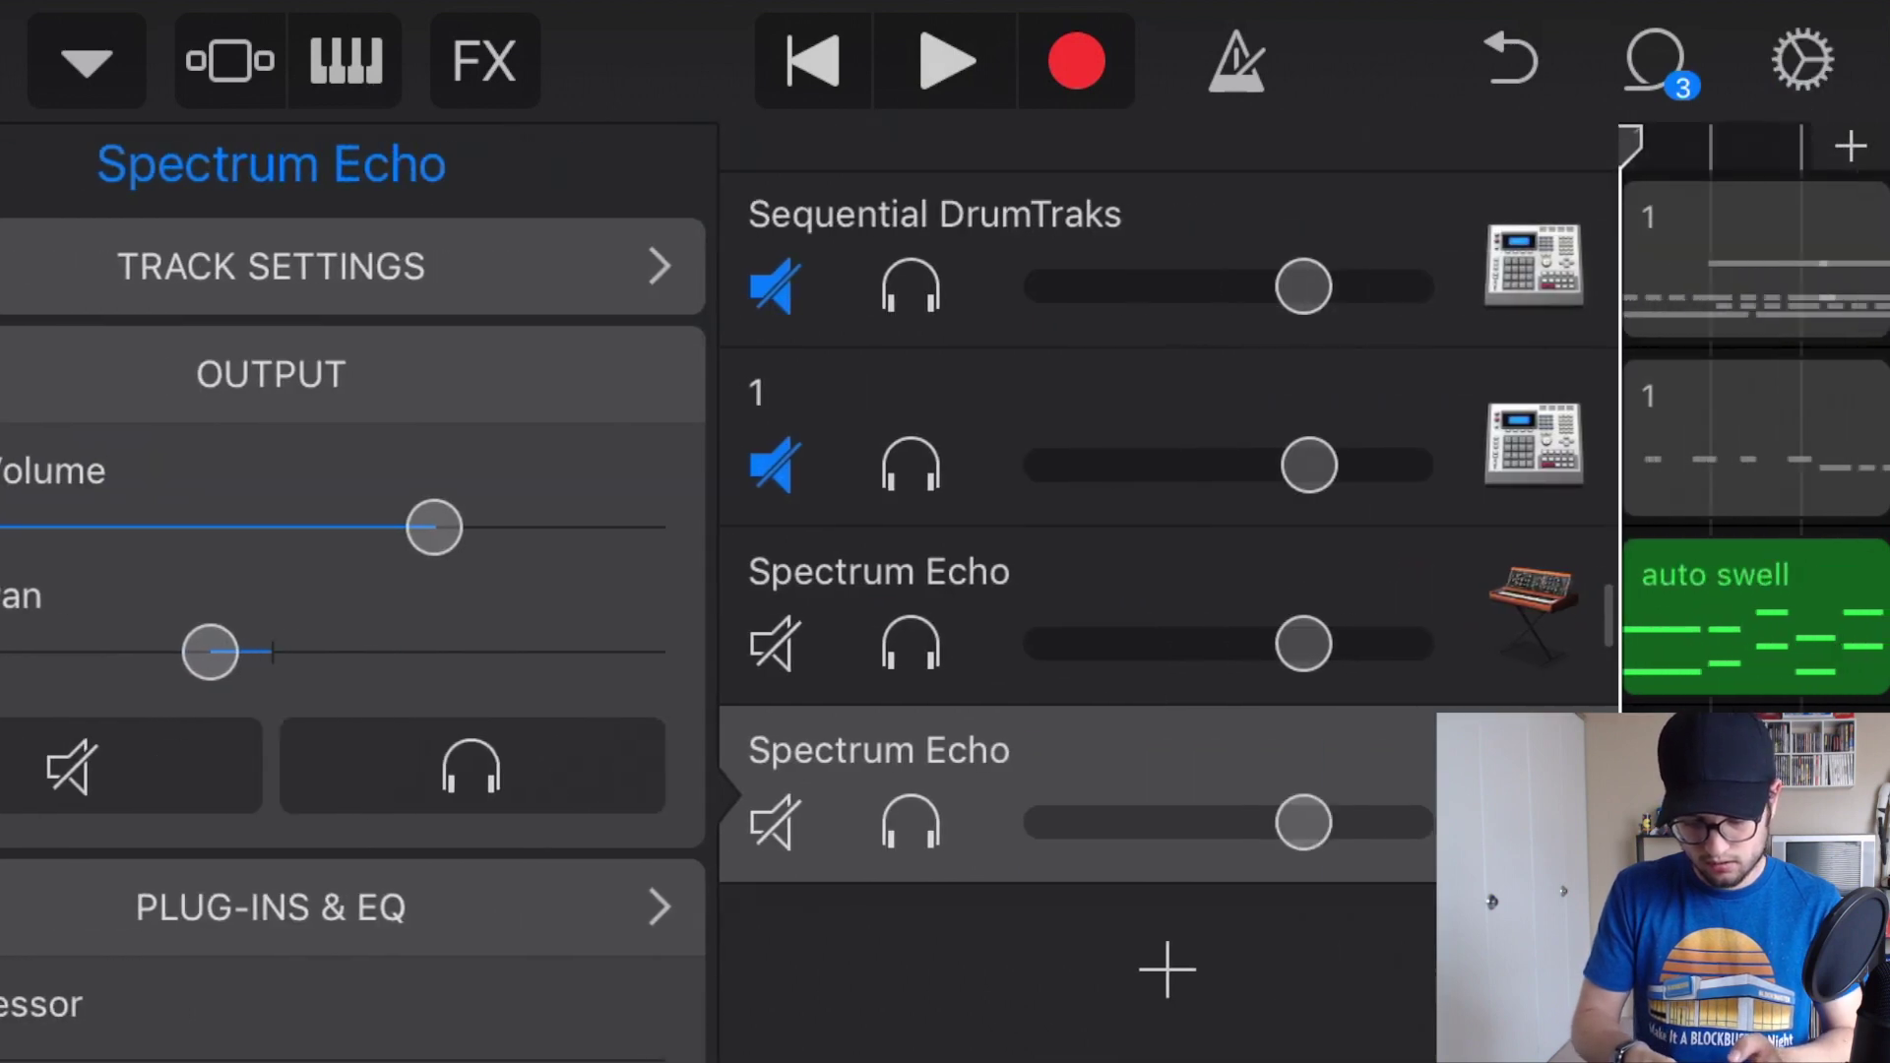
{"action": "left_click", "coordinate": [946, 61]}
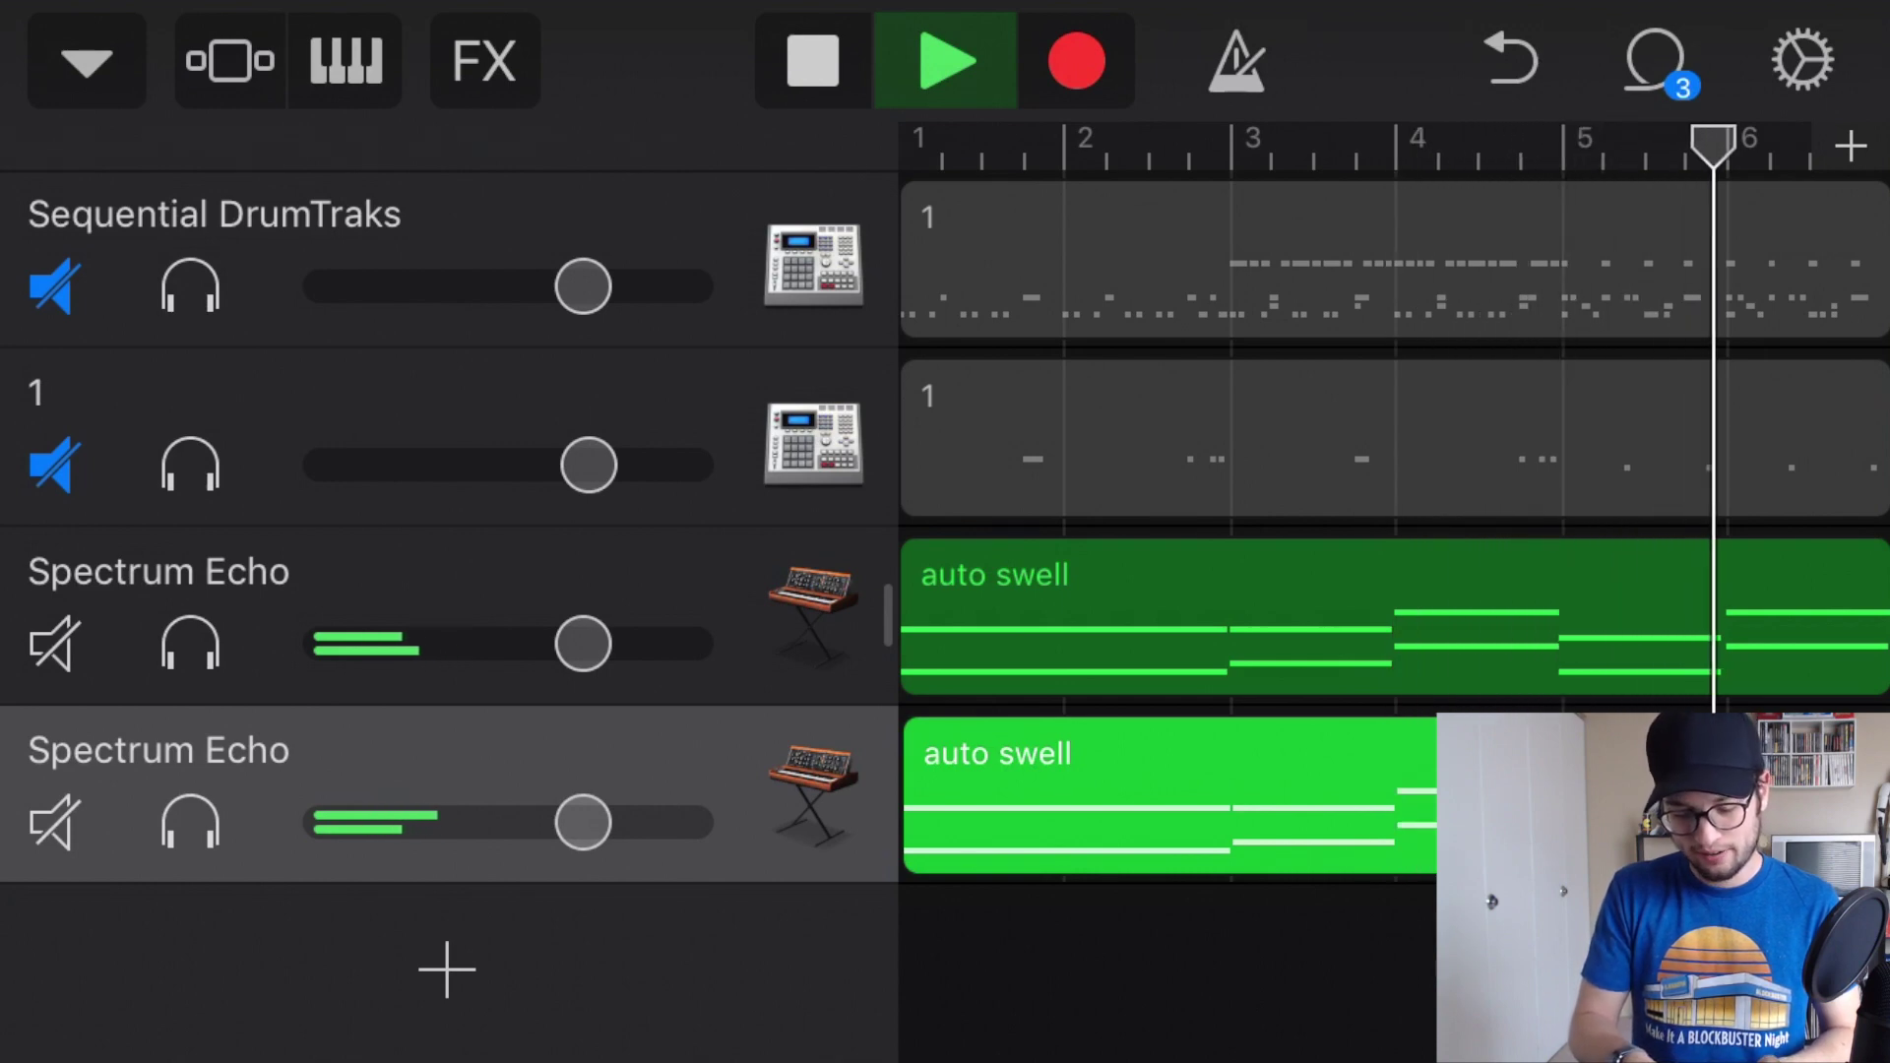
{"action": "key", "text": "space"}
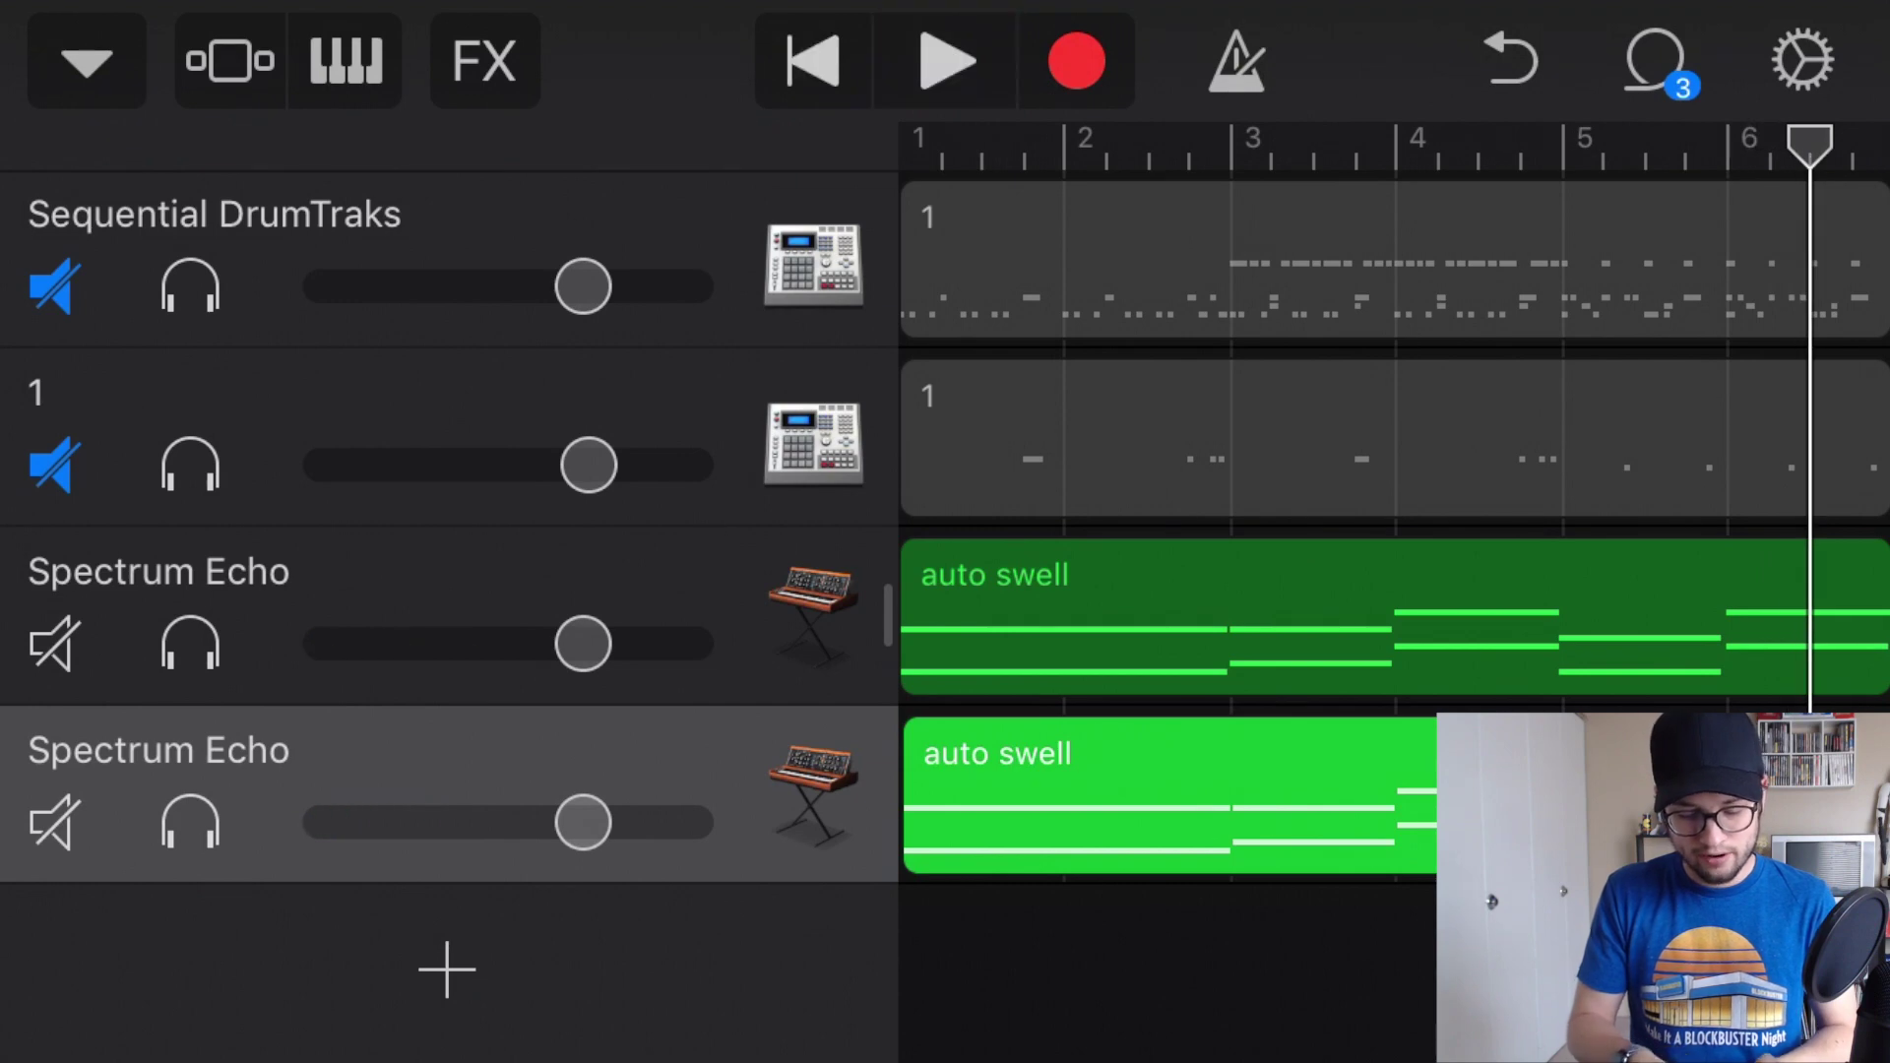
- Unmute both drum tracks, Modern 80s Bass and both Retro Bass tracks
{"action": "left_click", "coordinate": [51, 465]}
{"action": "left_click", "coordinate": [51, 287]}
{"action": "scroll", "coordinate": [443, 590], "scroll_direction": "up", "scroll_amount": 5}
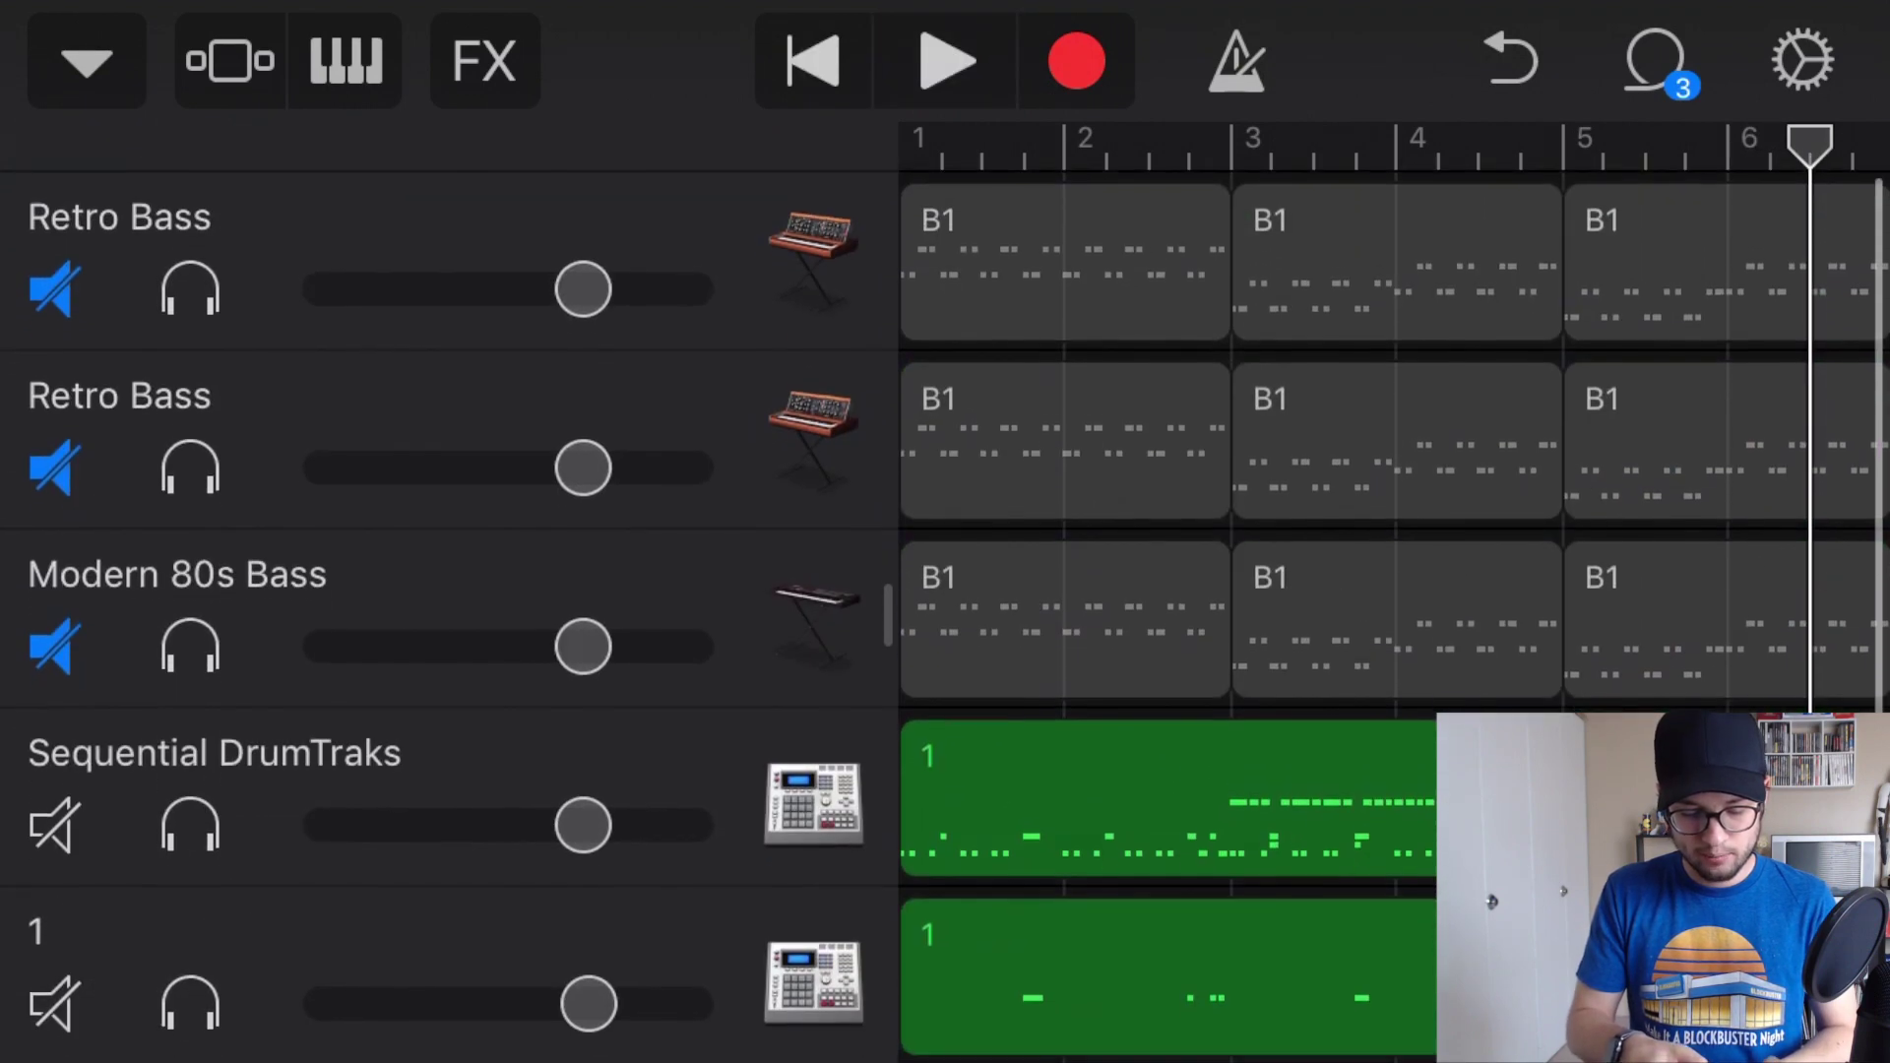
{"action": "left_click", "coordinate": [51, 646]}
{"action": "left_click", "coordinate": [52, 467]}
{"action": "left_click", "coordinate": [51, 288]}
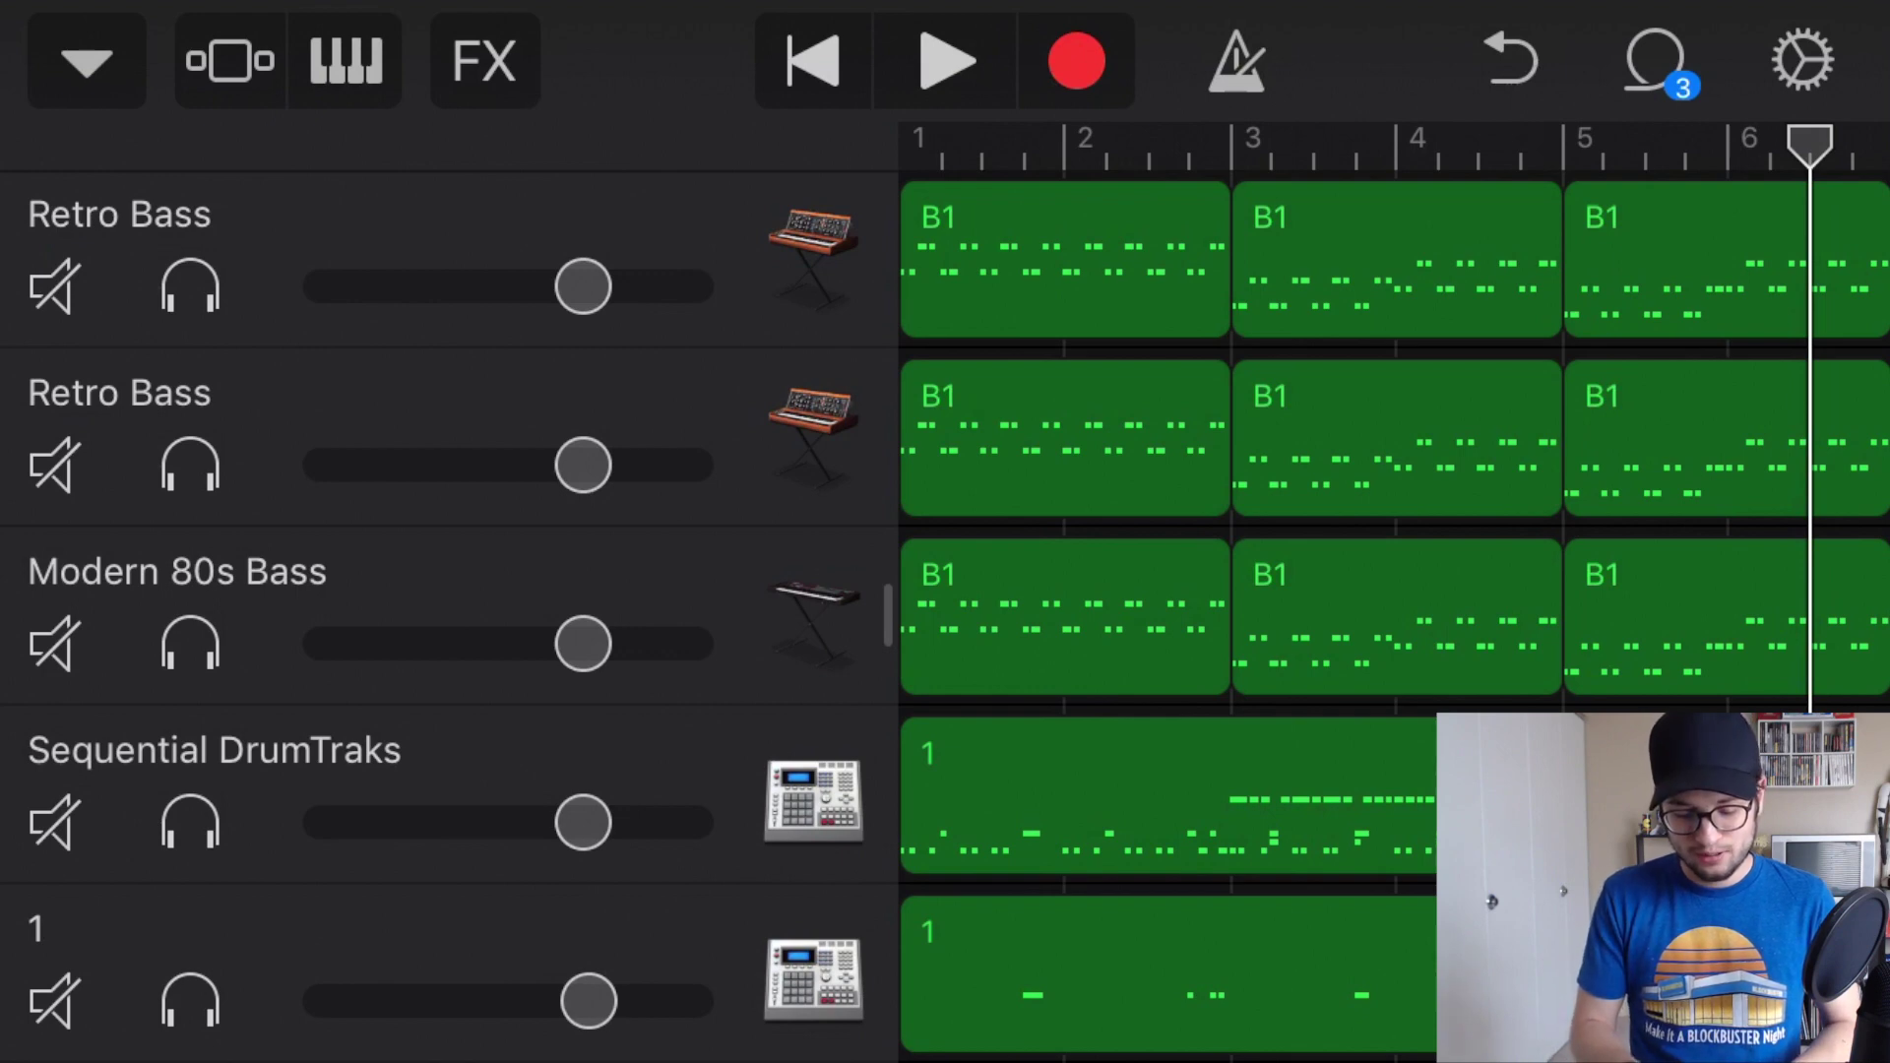
- Play the full arrangement from the start, muting the first Retro Bass track during playback
{"action": "key", "text": "Return"}
{"action": "key", "text": "space"}
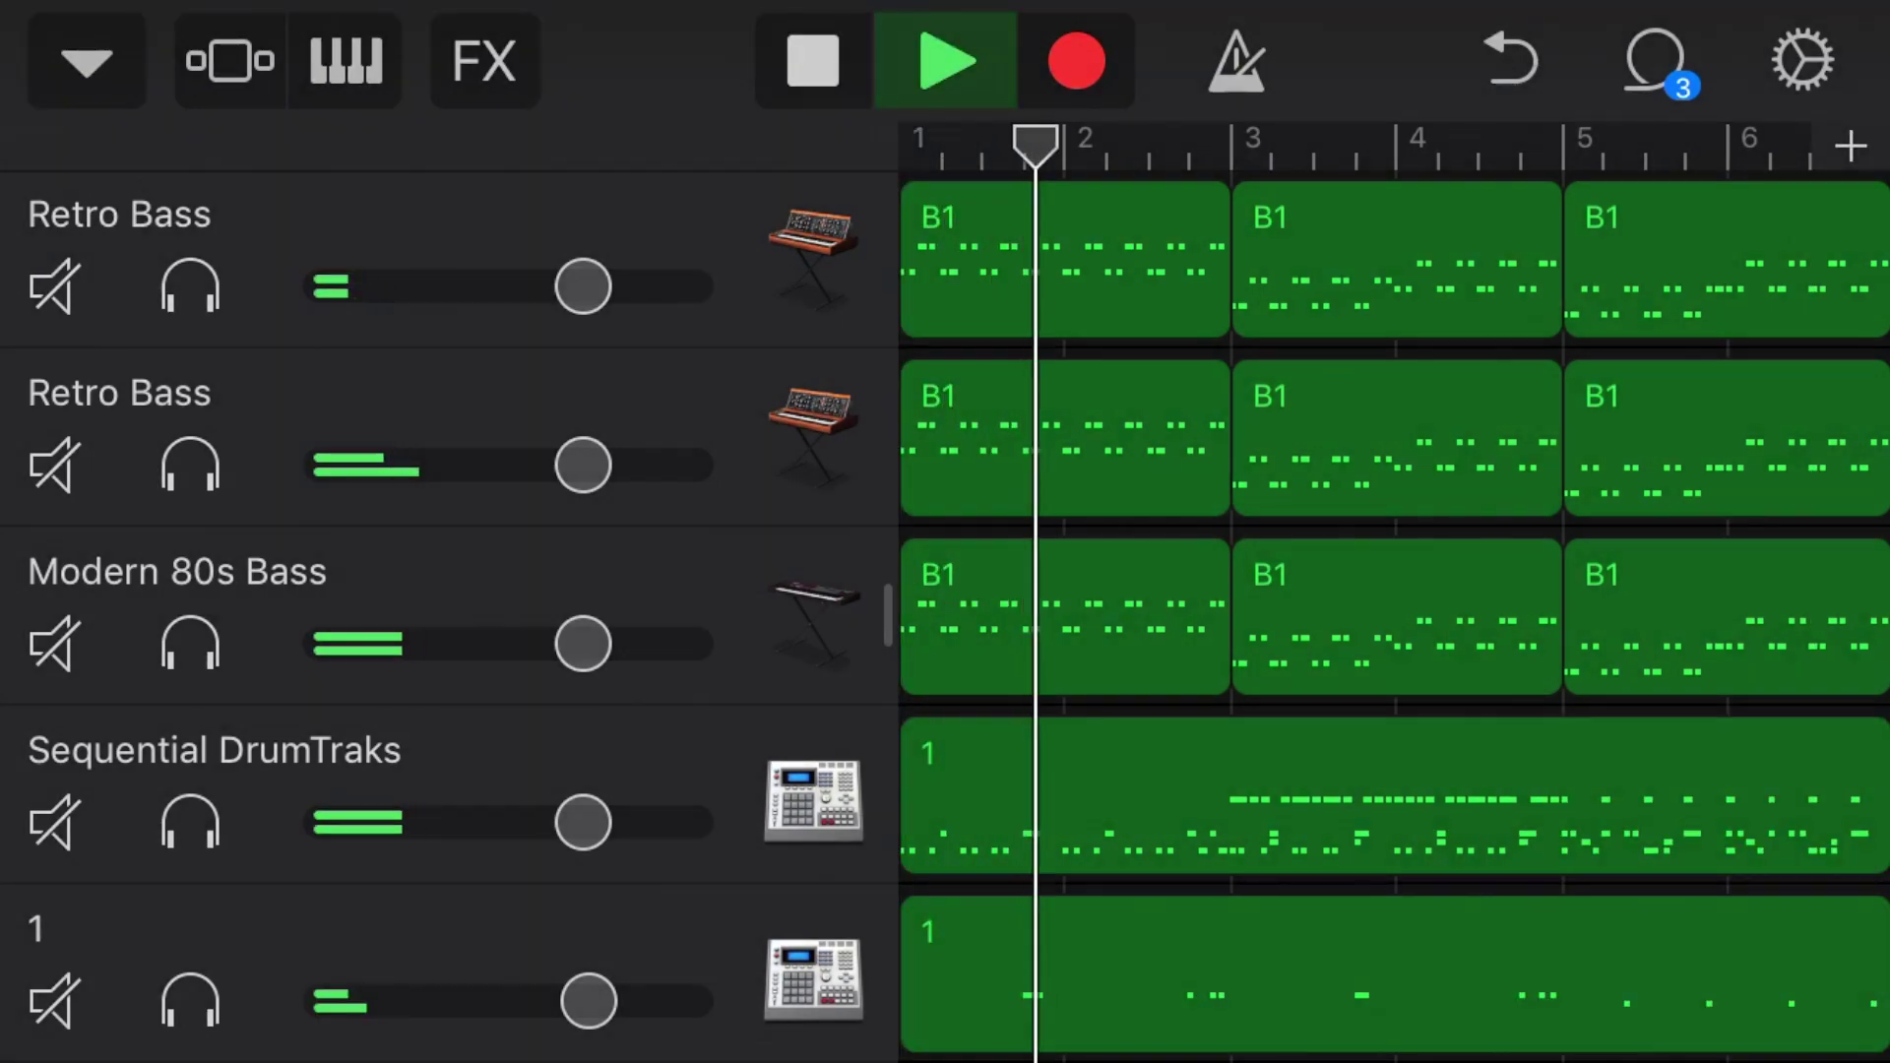
{"action": "left_click", "coordinate": [51, 288]}
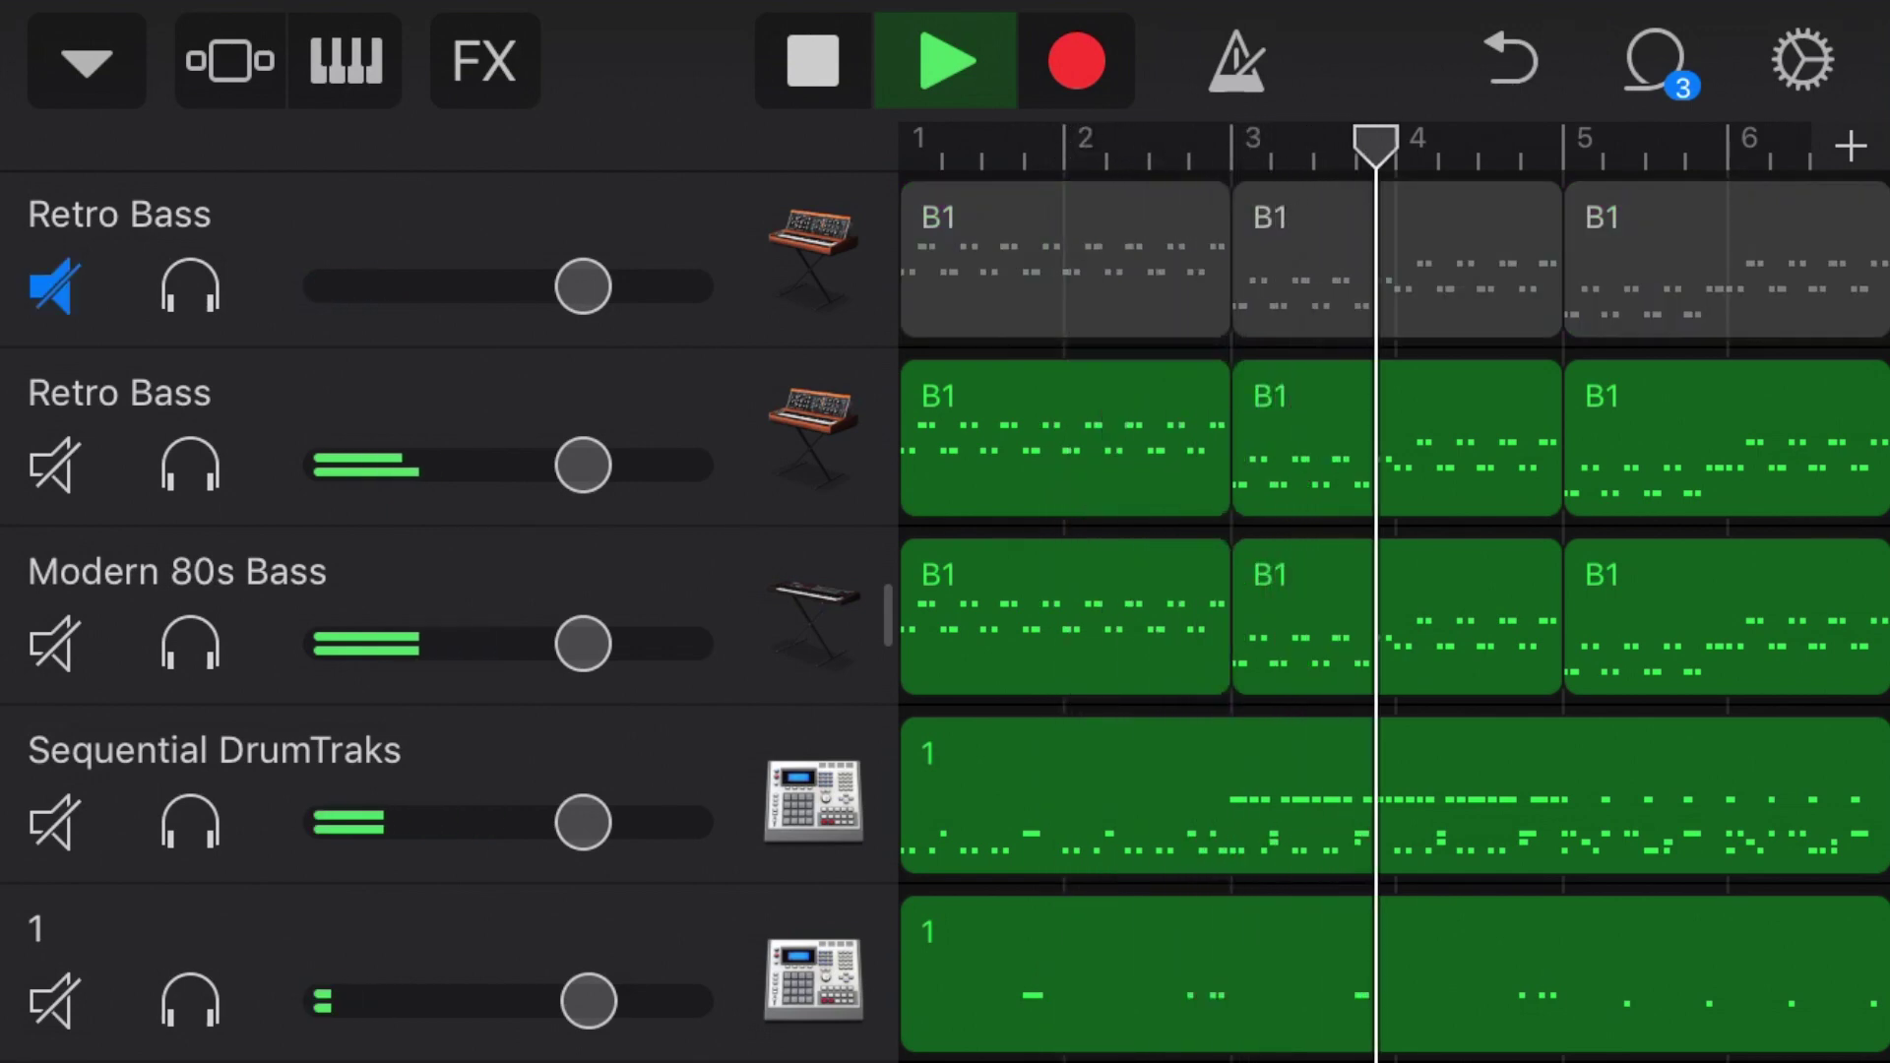
{"action": "scroll", "coordinate": [1394, 590], "scroll_direction": "down", "scroll_amount": 3}
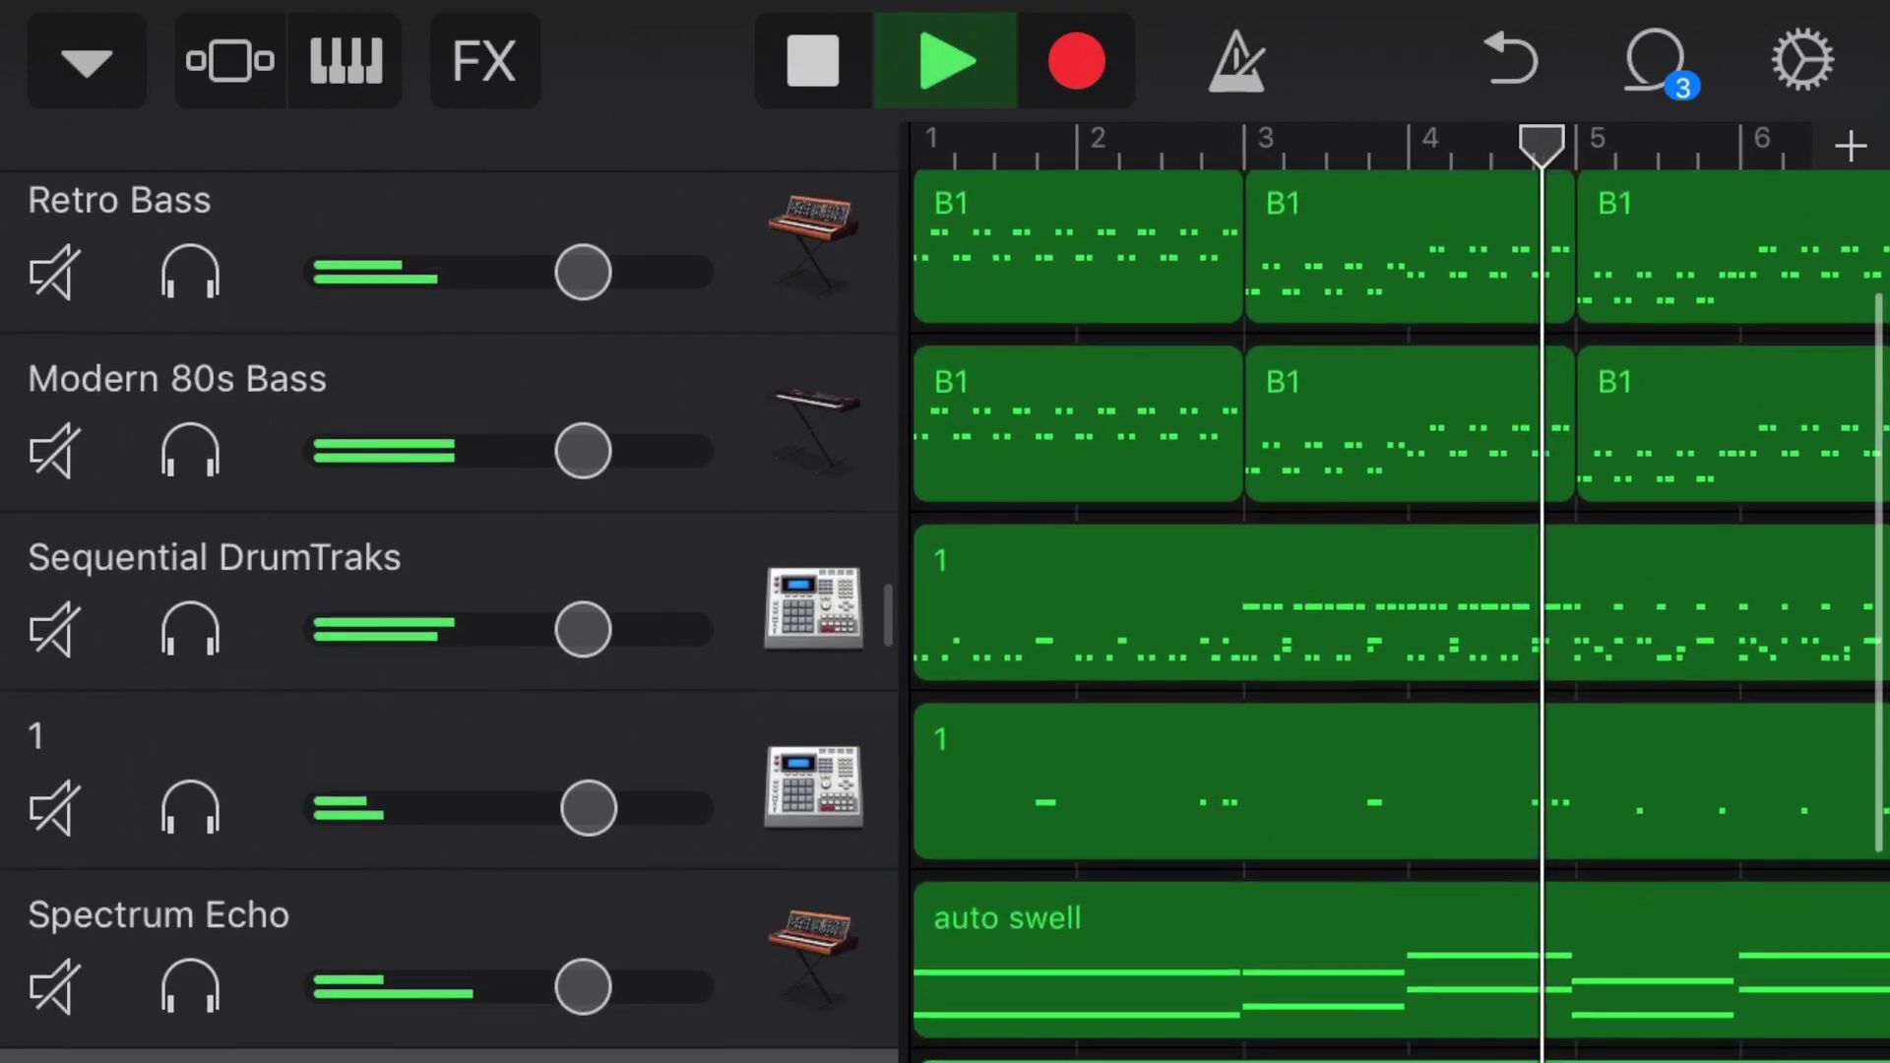